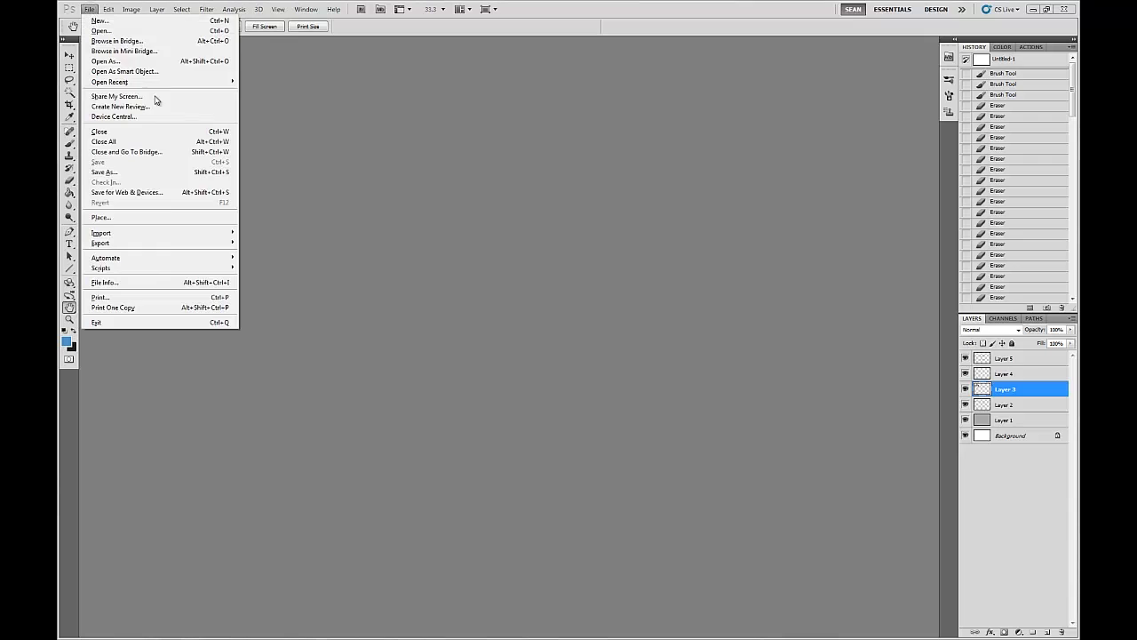
Create a new 11 by 17 inch RGB document at 300 pixels/inch and float it in an enlarged window
click(127, 22)
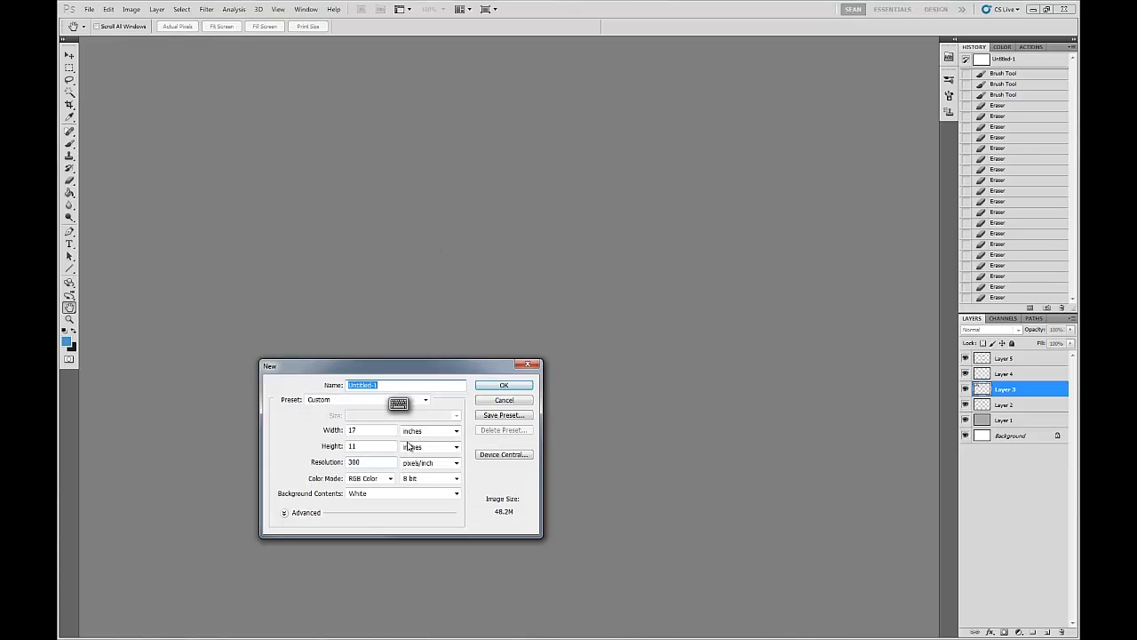
double_click(367, 430)
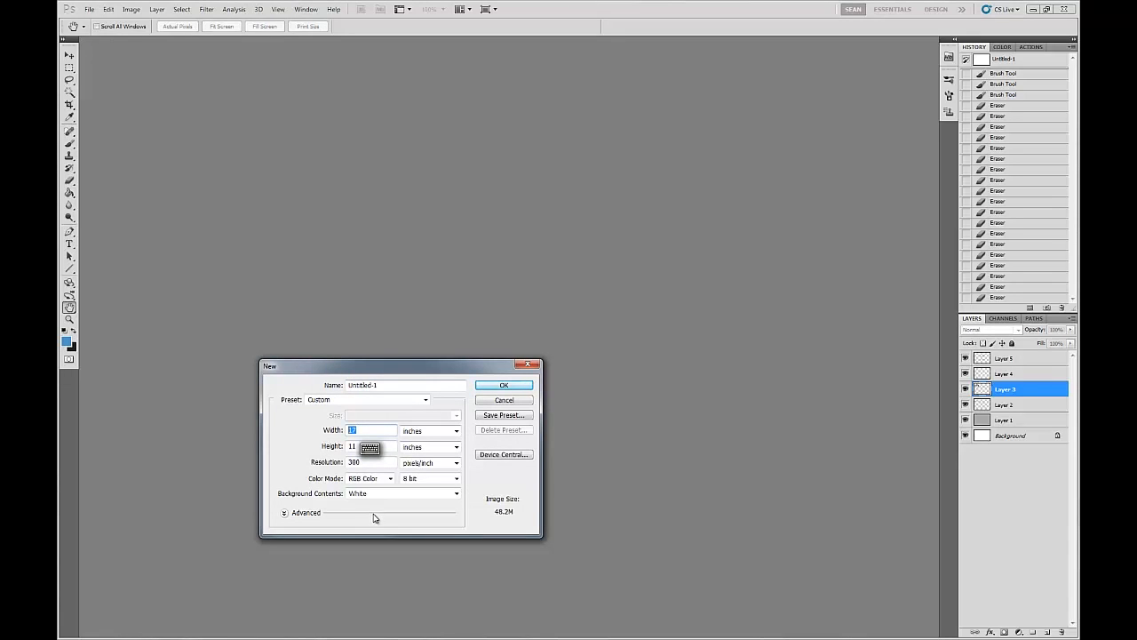
text(11)
key(Tab)
text(11)
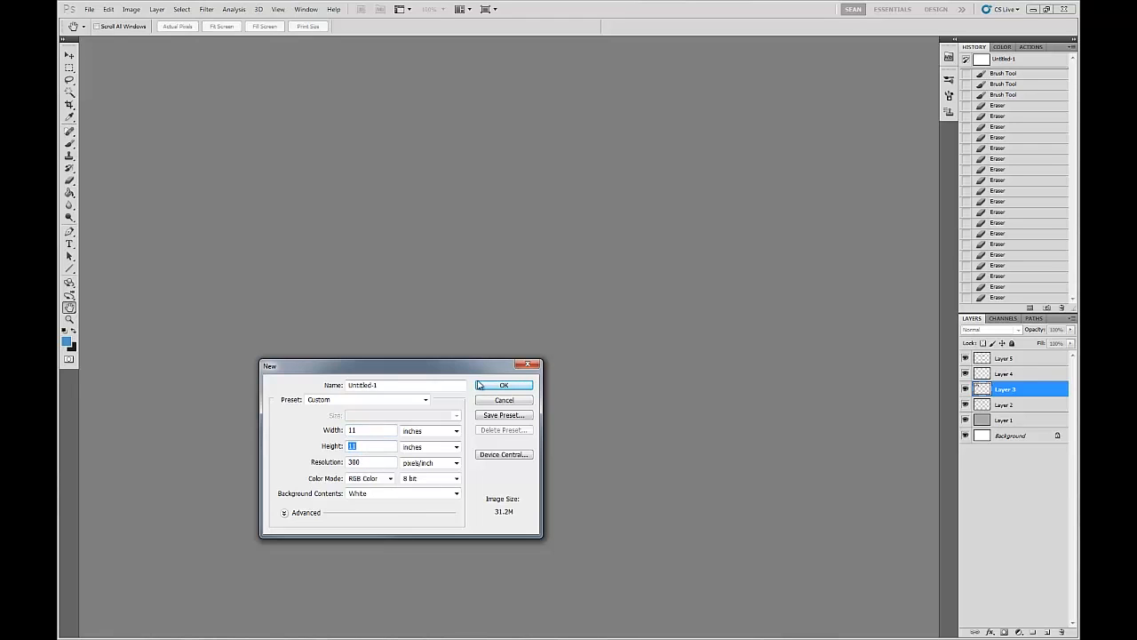
click(487, 391)
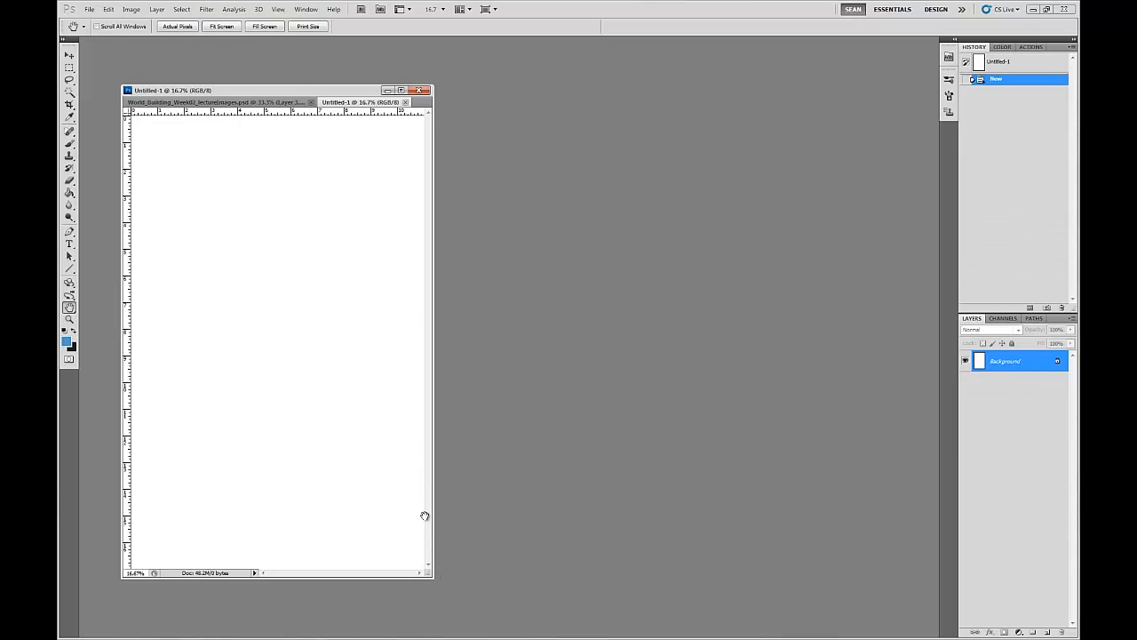
drag(366, 105, 127, 54)
drag(411, 523, 694, 615)
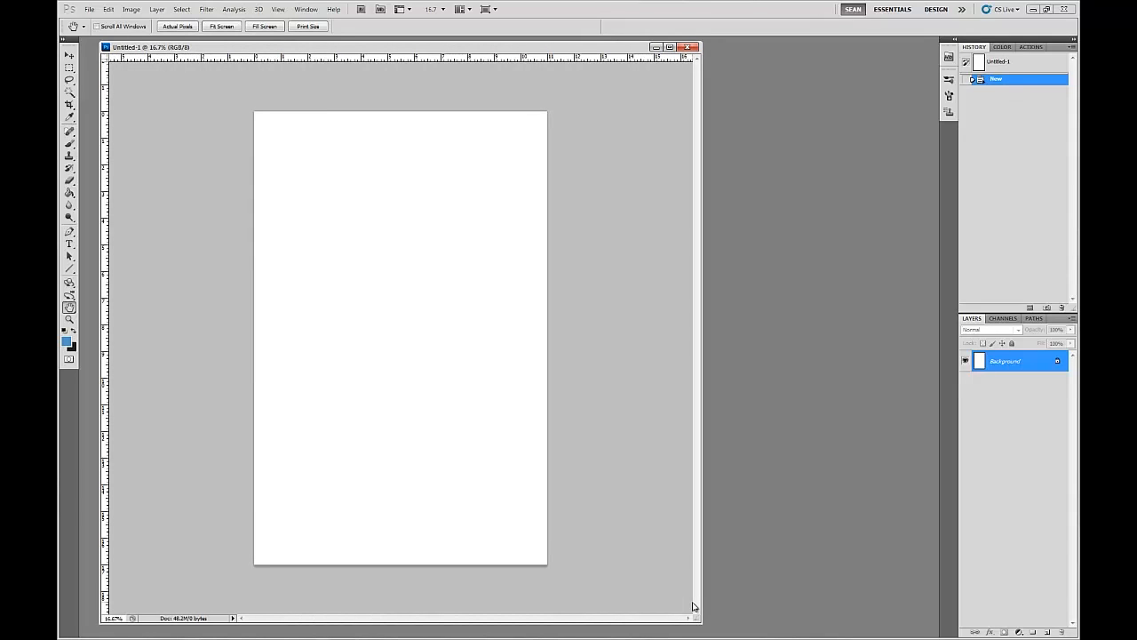
Add three empty layers above the Background
click(1047, 630)
click(1047, 630)
click(1047, 630)
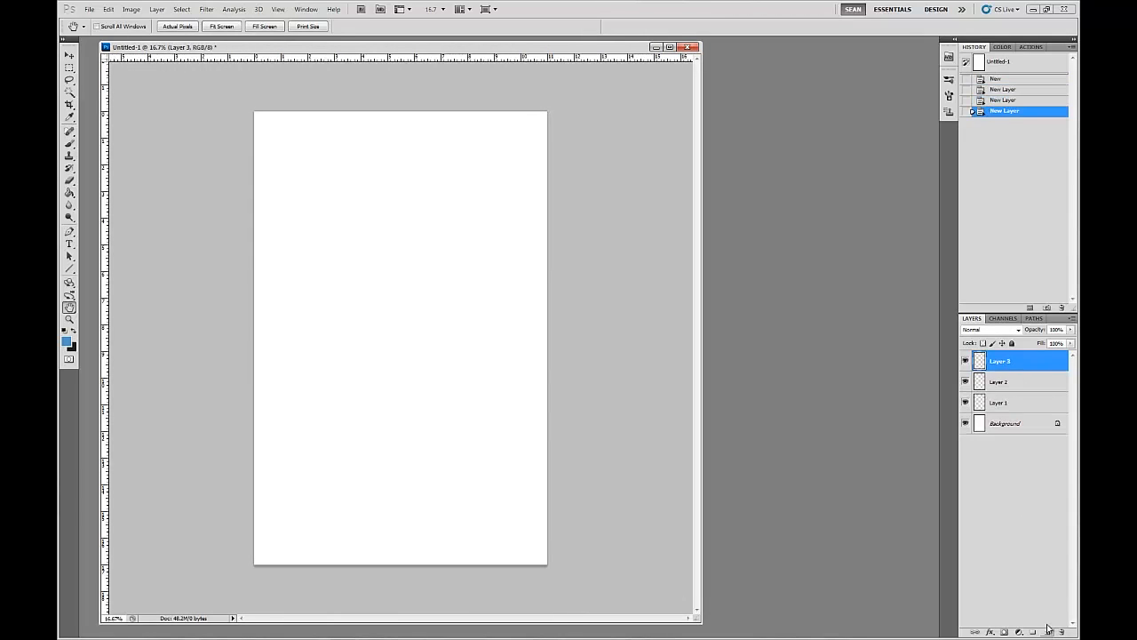
Fill Layer 1 with a light neutral gray using the Paint Bucket
click(1005, 402)
click(70, 192)
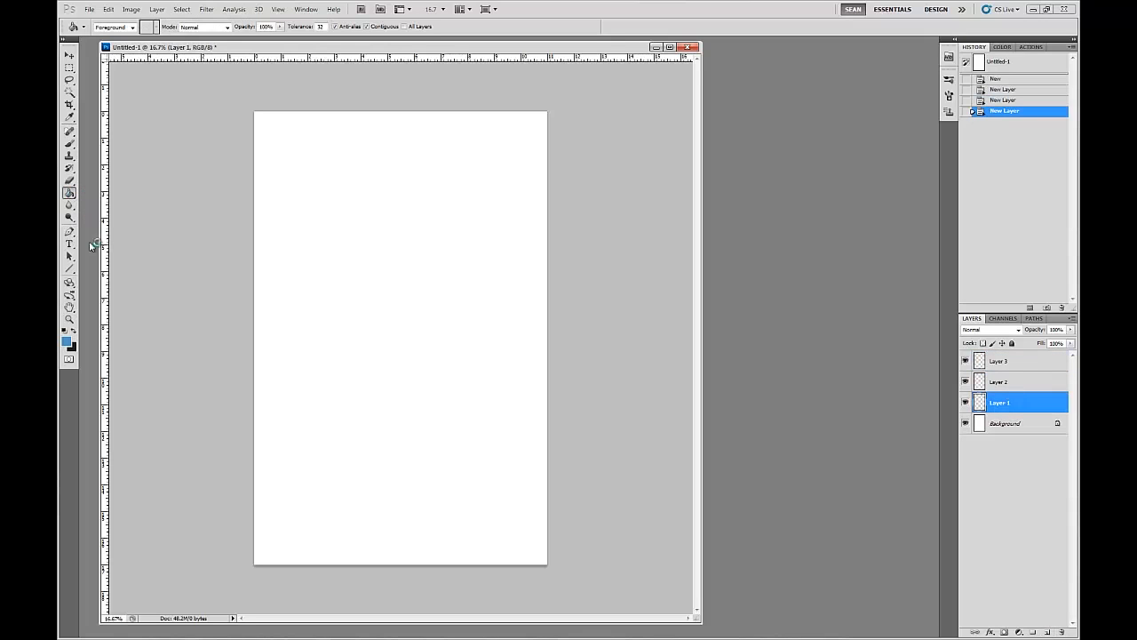
click(66, 341)
click(155, 273)
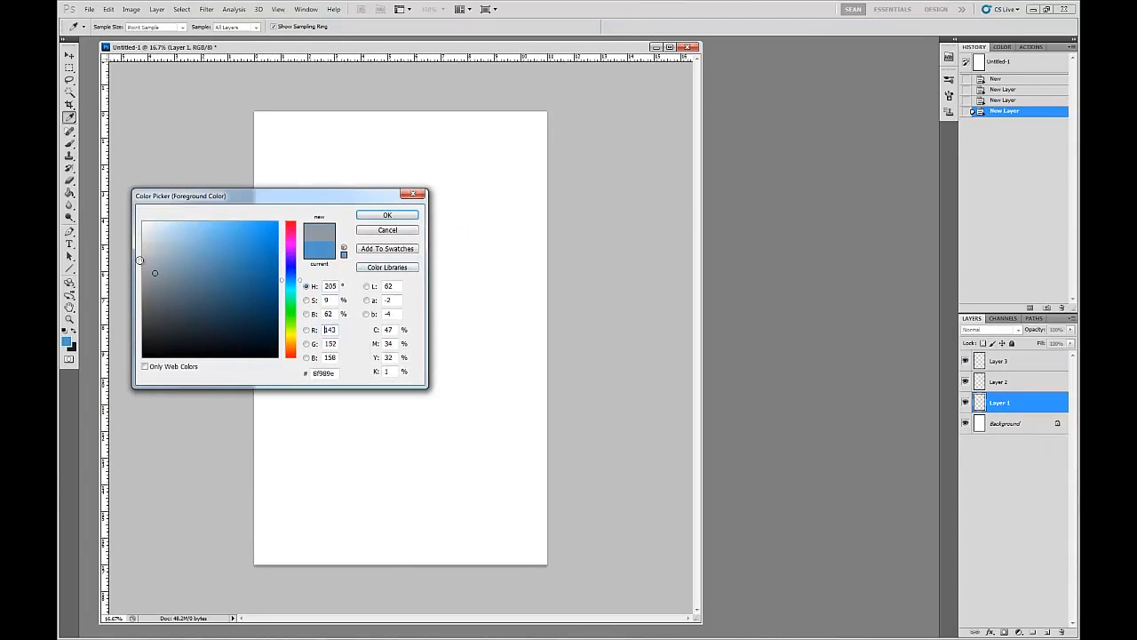
click(387, 215)
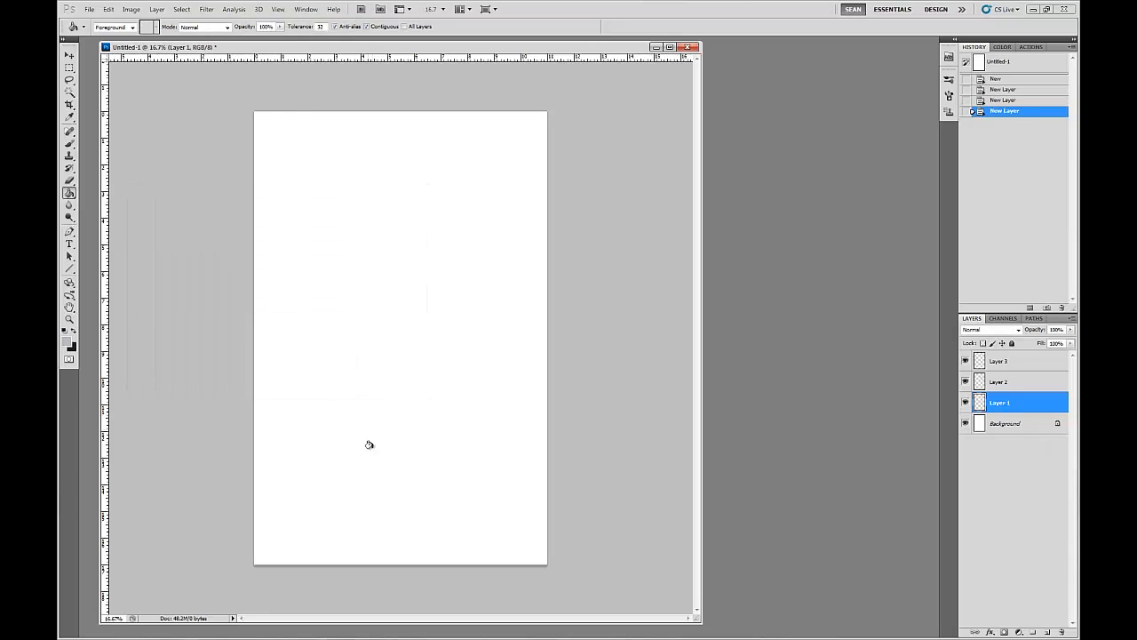
click(364, 478)
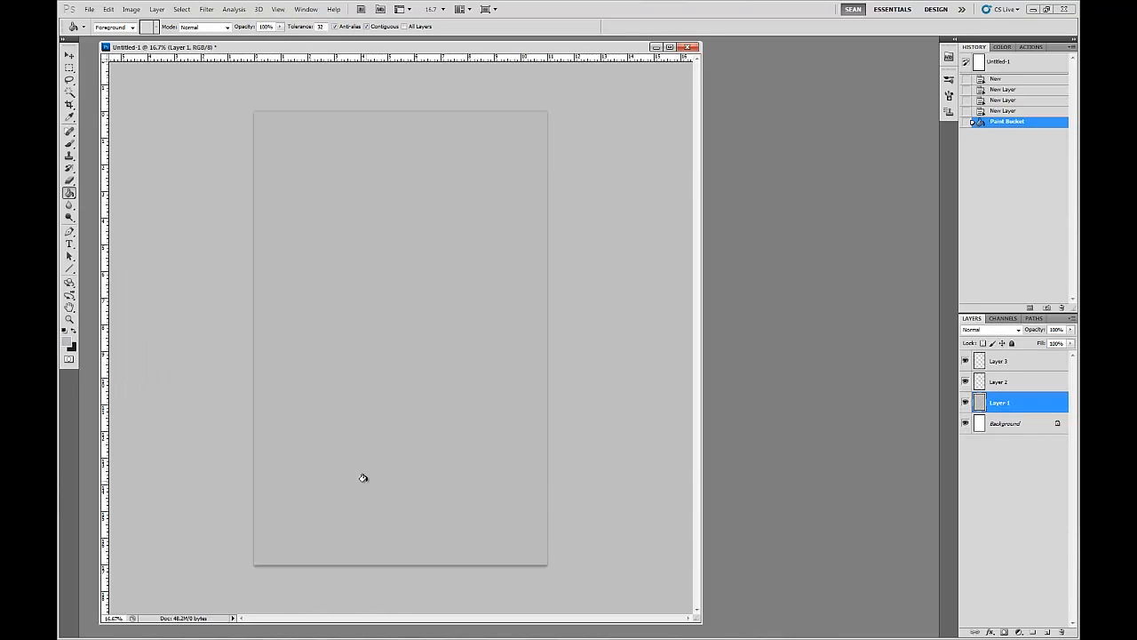
On Layer 3, reset the colors to default black and white and set up a small brush, undoing the test stroke
click(1007, 363)
click(64, 331)
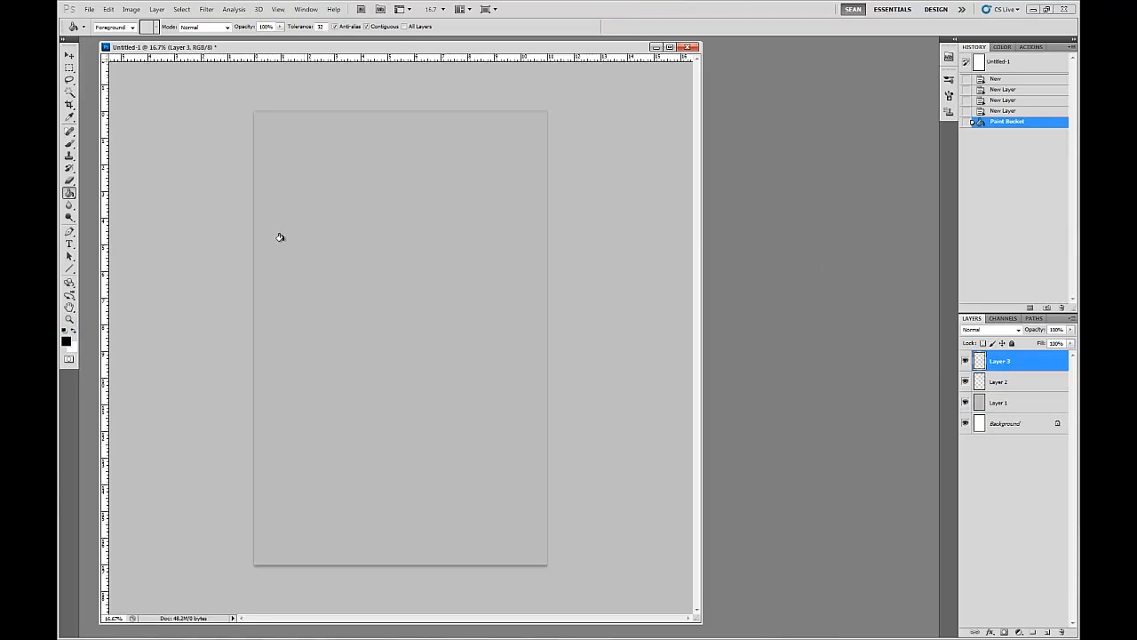
click(69, 143)
click(286, 179)
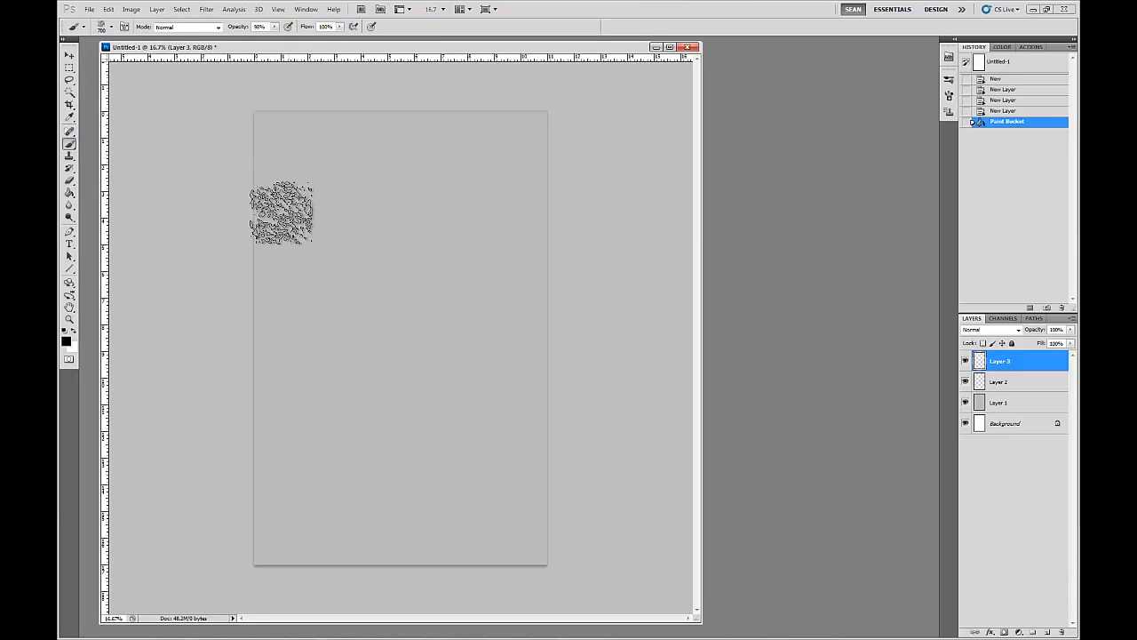
click(103, 25)
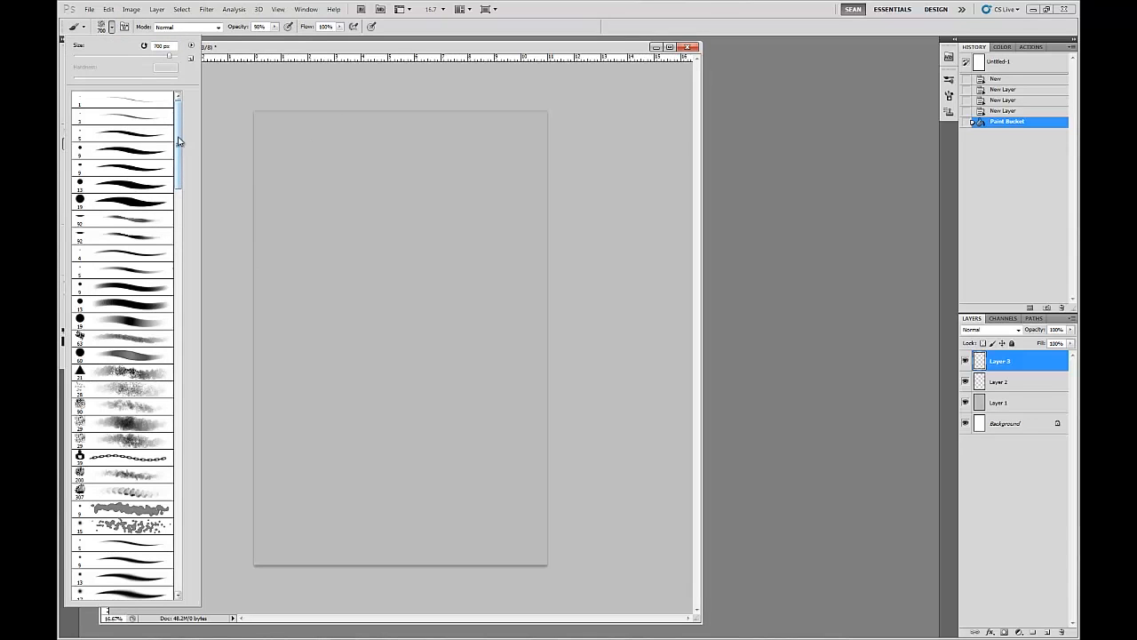
click(143, 274)
click(266, 127)
drag(266, 127, 266, 312)
key(ctrl+z)
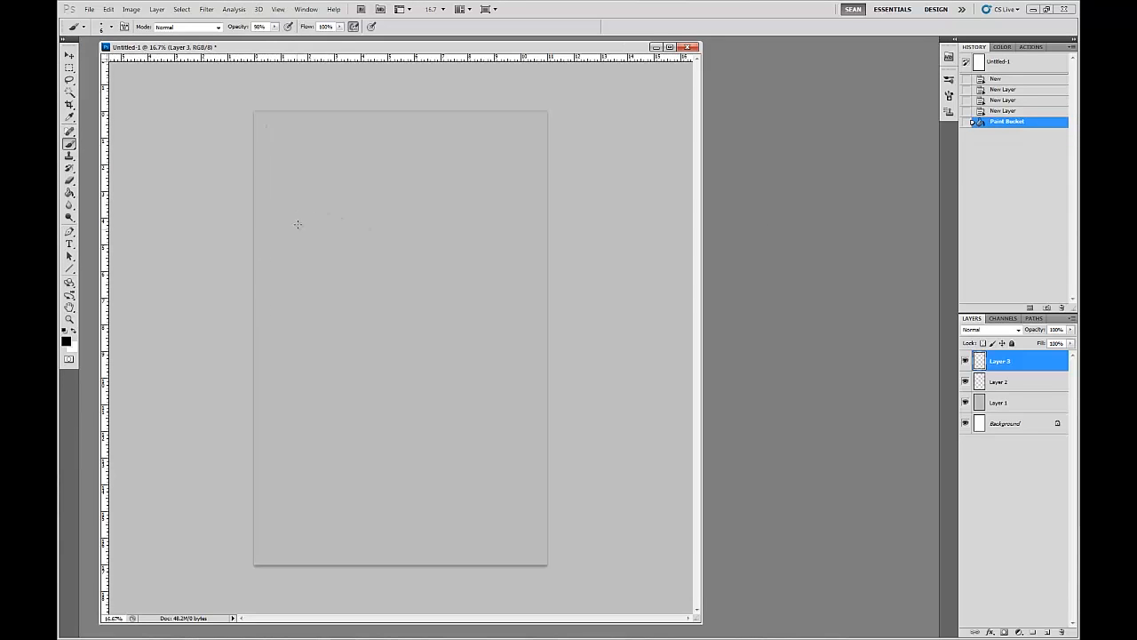
Draw a tall rectangular panel frame with straight black lines in the upper-left part of the page
drag(261, 119, 262, 332)
drag(263, 119, 411, 126)
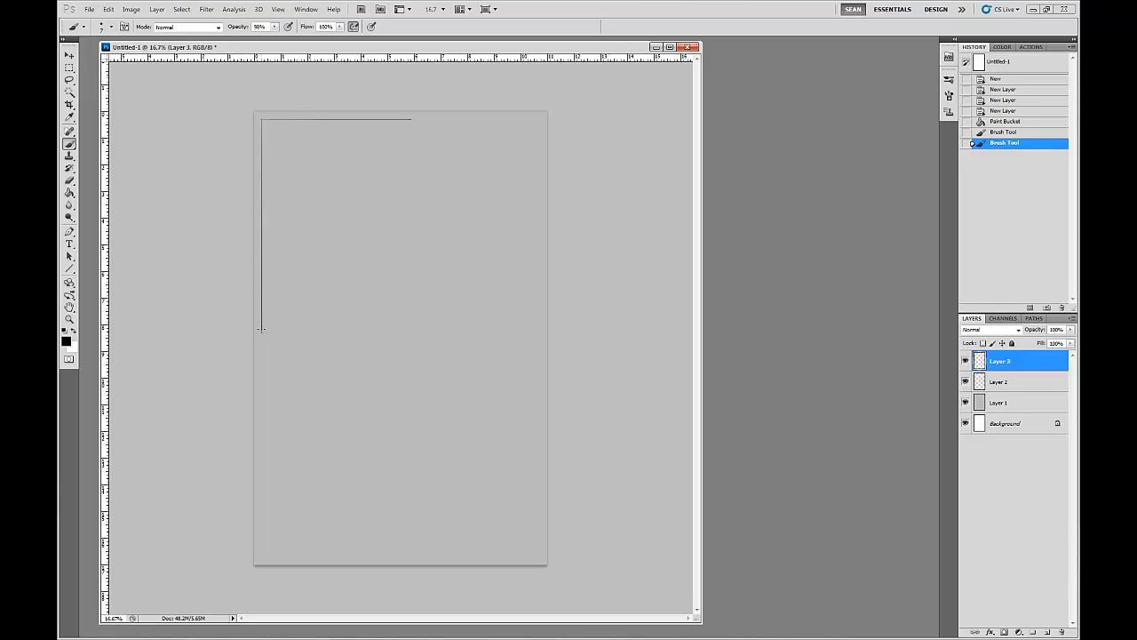
drag(406, 335, 419, 337)
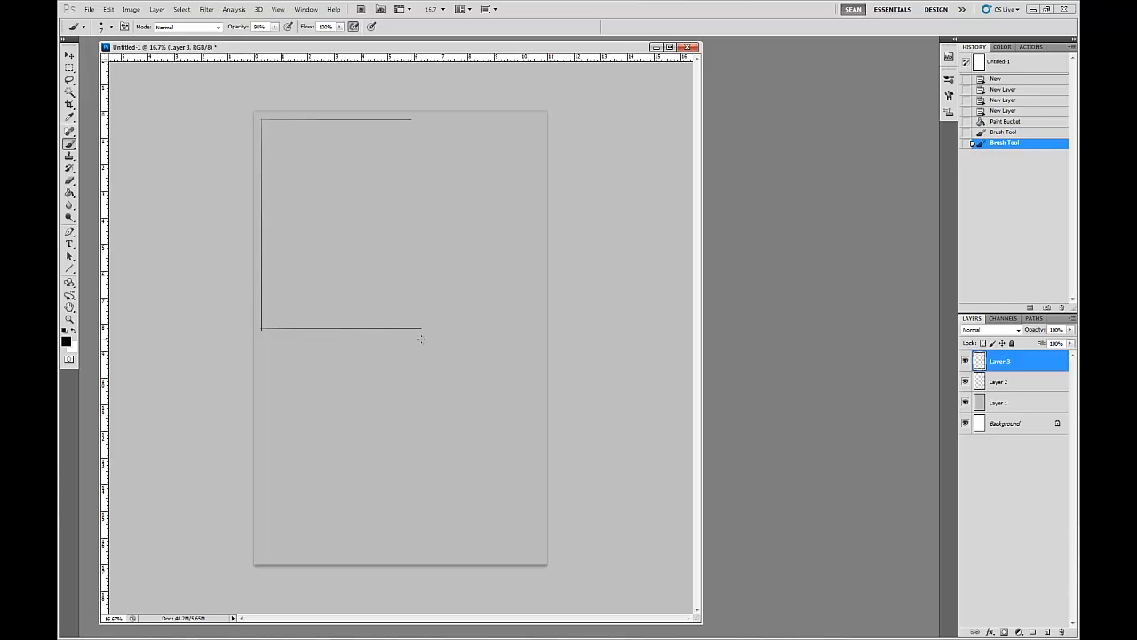
click(411, 119)
drag(391, 118, 391, 321)
drag(260, 319, 402, 319)
Erase the line ends and extra lower line extending beyond the first panel frame, using an eraser enlarged to 150 px
key(e)
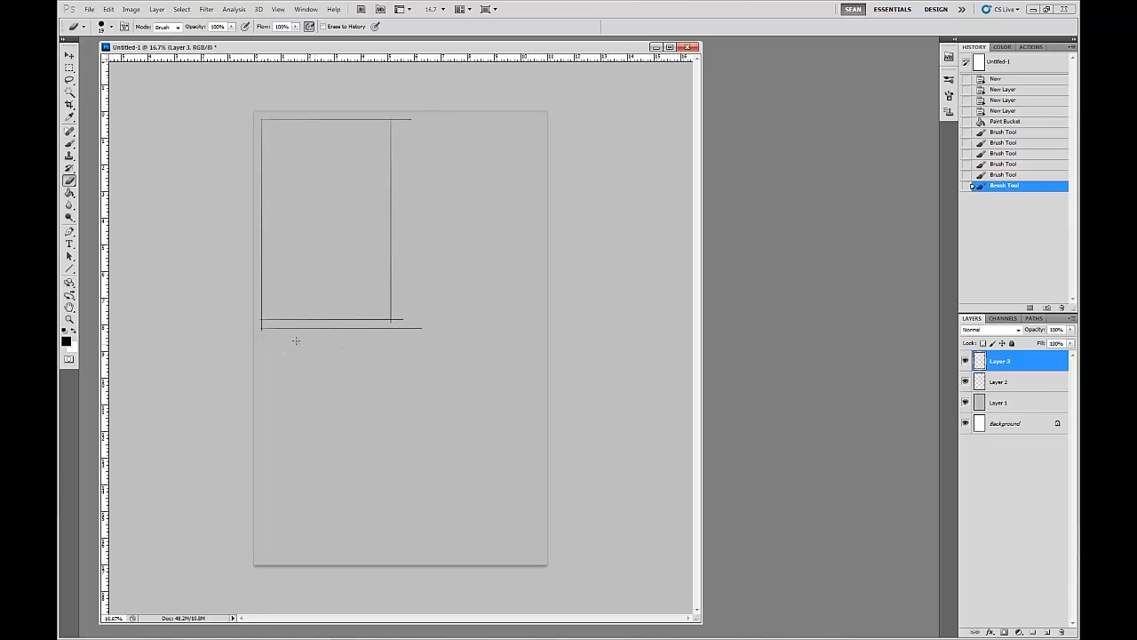
key(bracketright)
key(bracketright)
key(bracketright)
key(bracketright)
key(bracketright)
key(bracketright)
key(bracketright)
key(bracketright)
key(bracketright)
key(bracketright)
mouse_move(264, 329)
mouse_down()
mouse_move(419, 330)
mouse_move(386, 333)
mouse_move(417, 331)
mouse_move(397, 323)
mouse_move(406, 116)
mouse_up()
drag(275, 343, 412, 355)
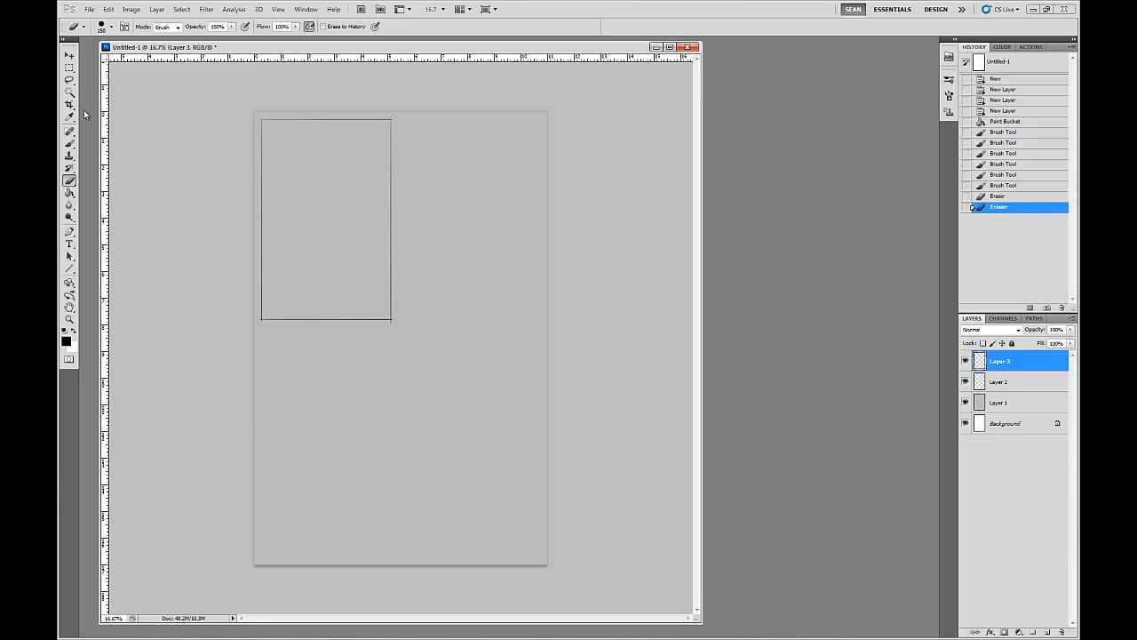
Draw a second panel frame of matching height with straight brush lines in the upper-right part of the page
key(b)
mouse_move(398, 120)
mouse_down()
mouse_move(394, 326)
mouse_move(548, 318)
mouse_up()
drag(398, 120, 539, 130)
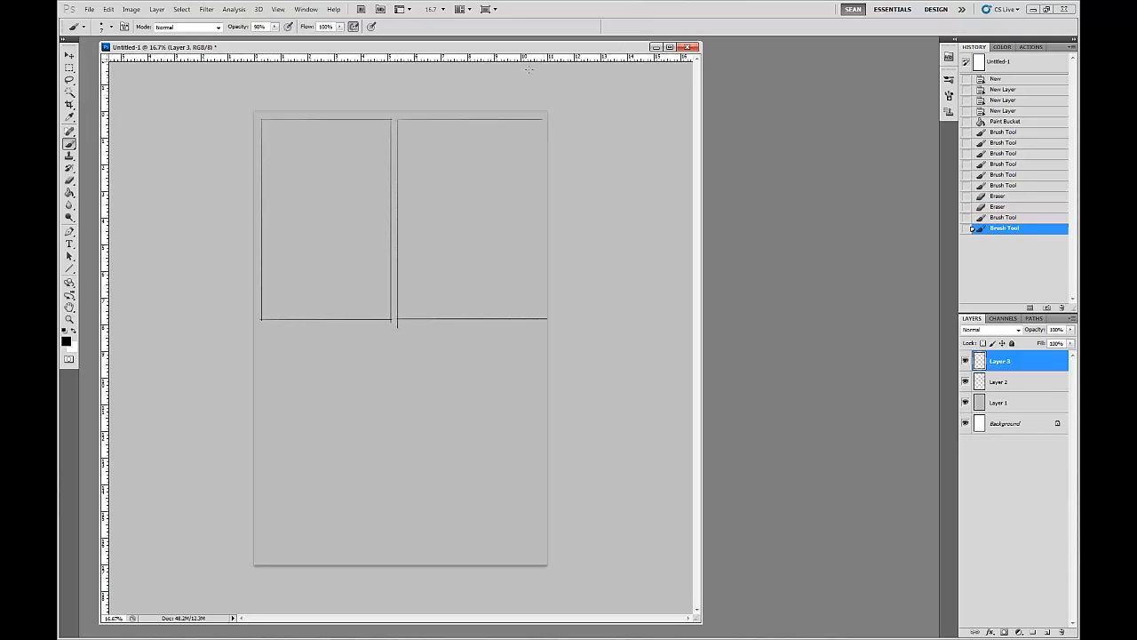
click(541, 120)
drag(541, 168, 542, 318)
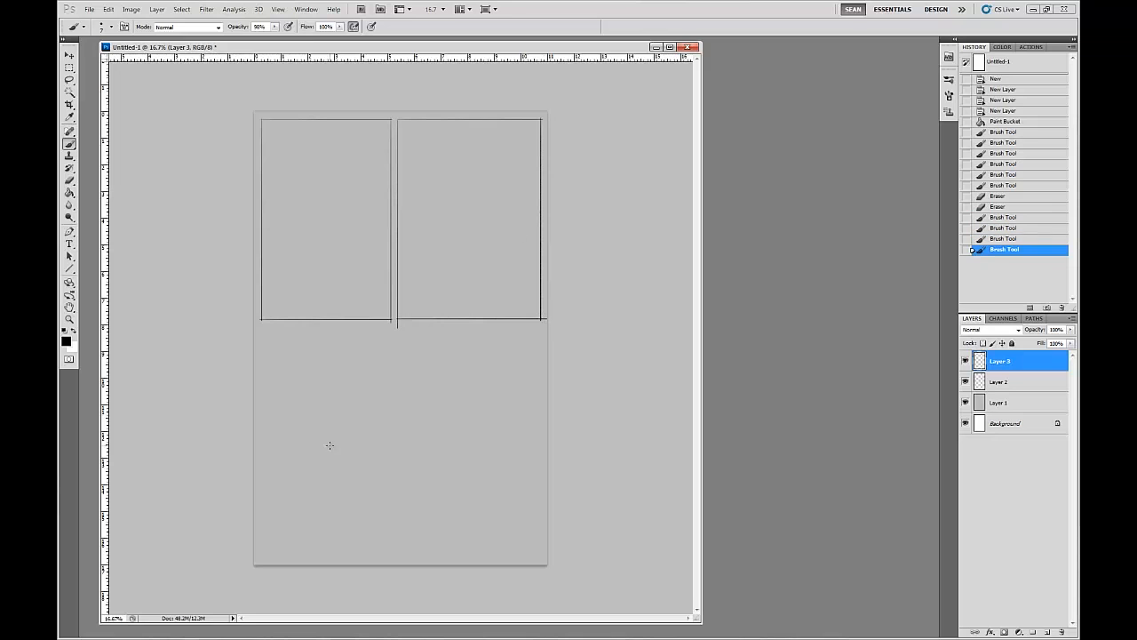
On Layer 2, set up a small sketching brush with 43% opacity and airbrush mode off, with the canvas in full-screen view
click(996, 384)
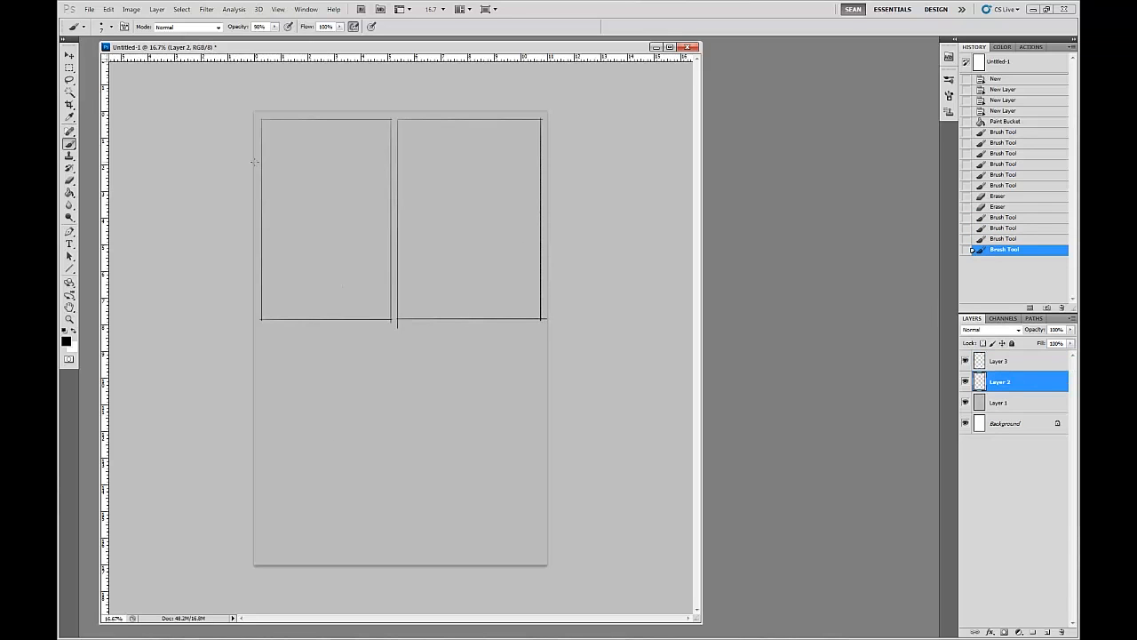
key(ctrl+plus)
key(ctrl+plus)
key(ctrl+plus)
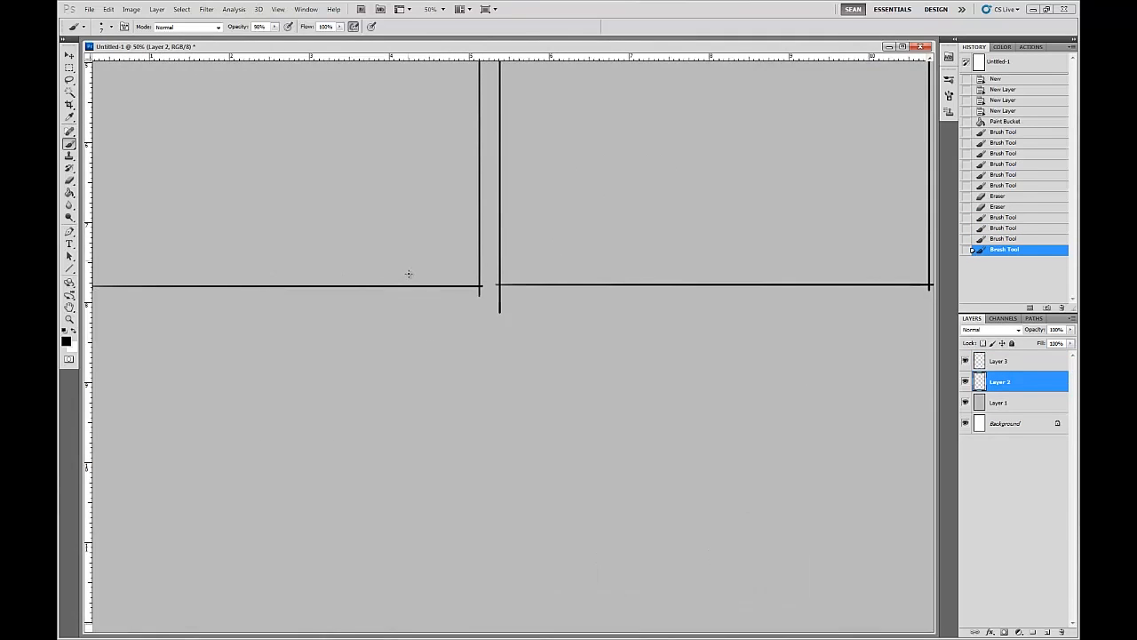
key(space)
drag(406, 217, 530, 604)
mouse_move(536, 224)
mouse_down()
mouse_move(500, 391)
mouse_move(467, 182)
mouse_move(477, 358)
mouse_up()
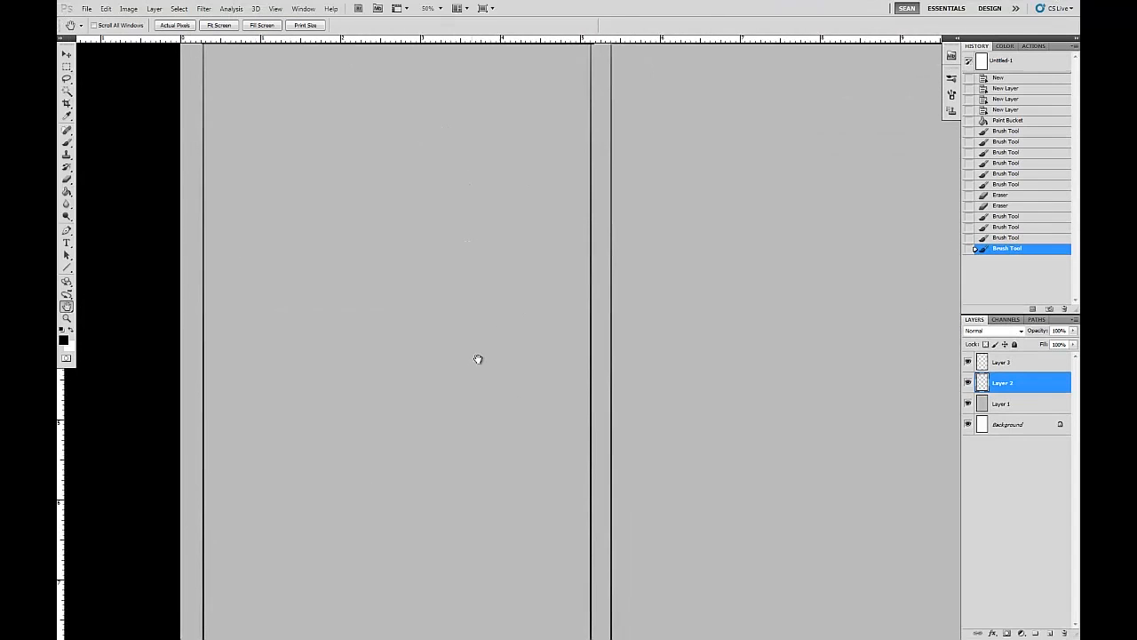
key(ctrl+minus)
key(ctrl+minus)
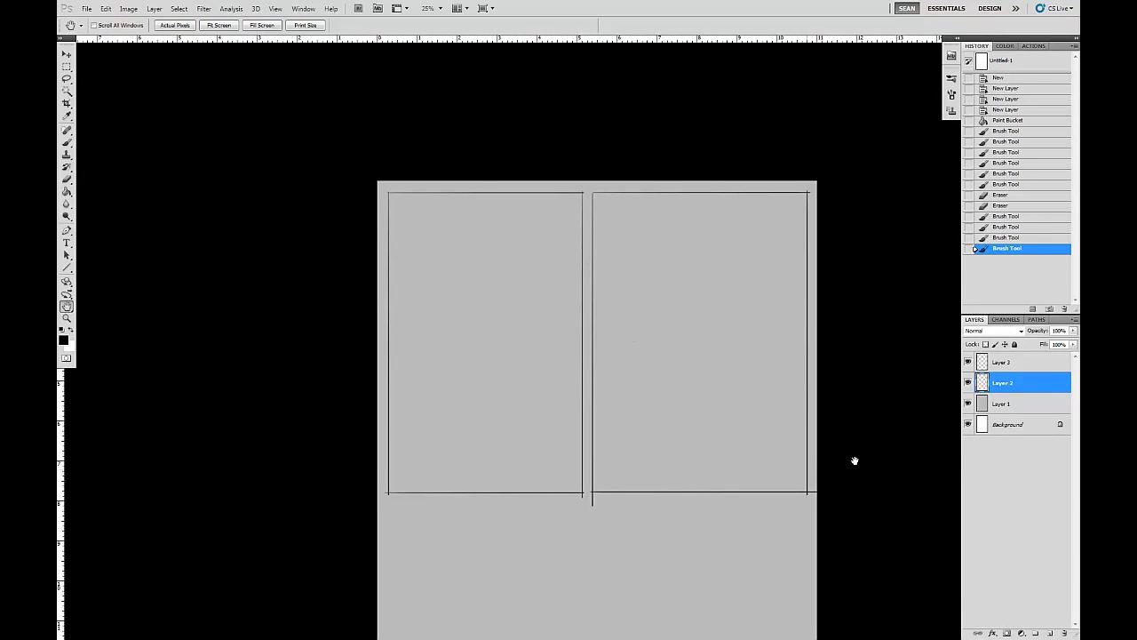
drag(834, 467, 815, 451)
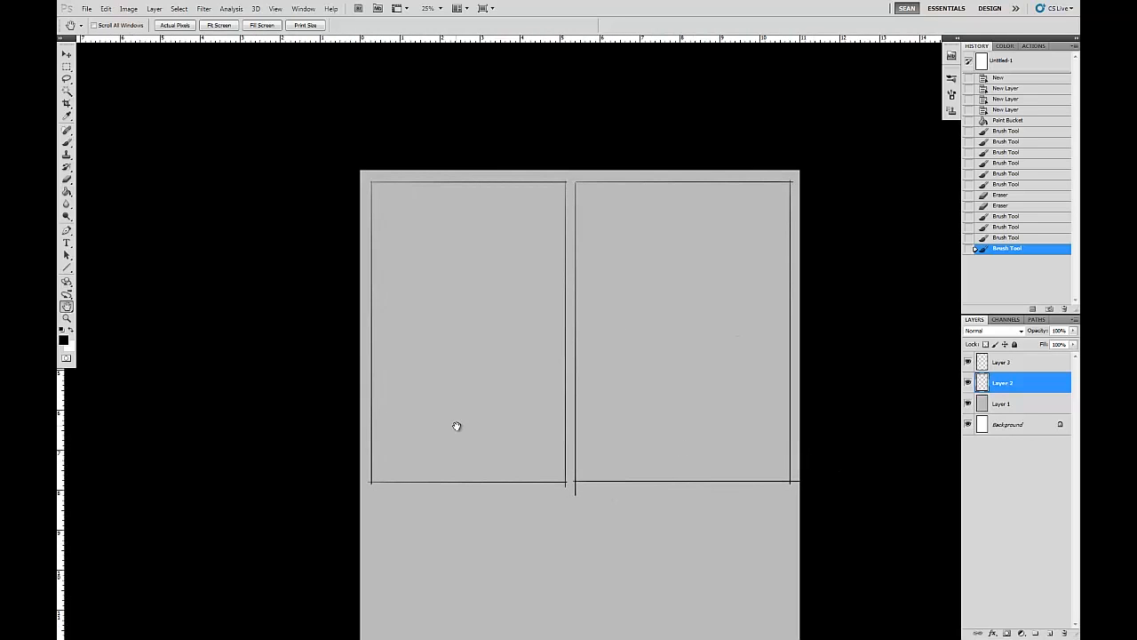
key(b)
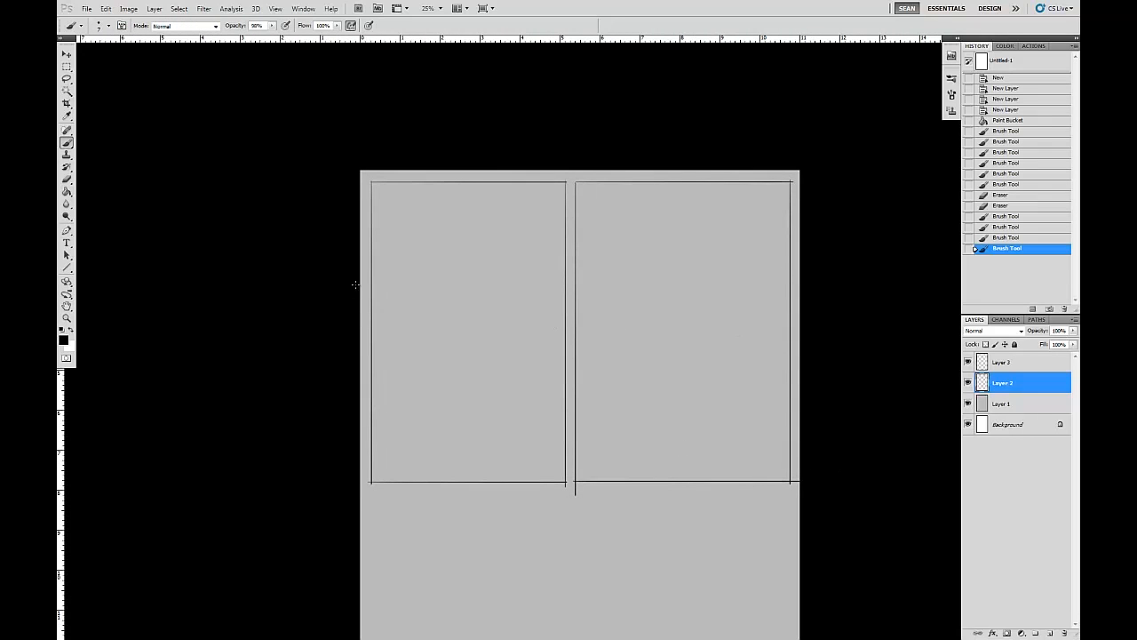
click(105, 25)
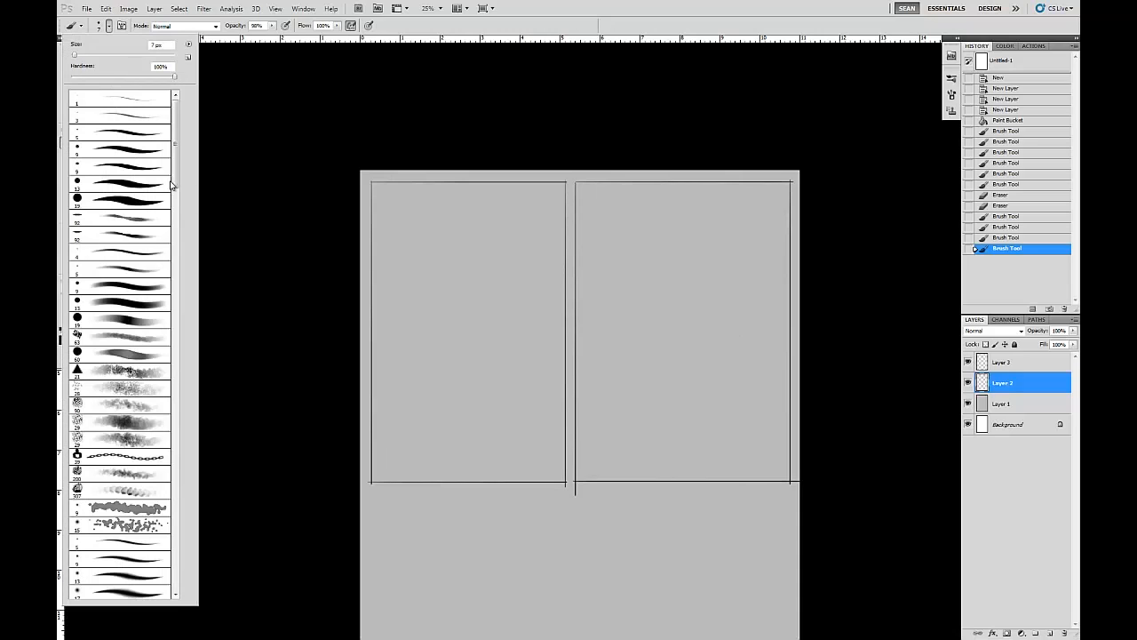
click(142, 219)
click(272, 152)
mouse_move(272, 25)
mouse_down()
mouse_move(263, 43)
mouse_move(244, 44)
mouse_up()
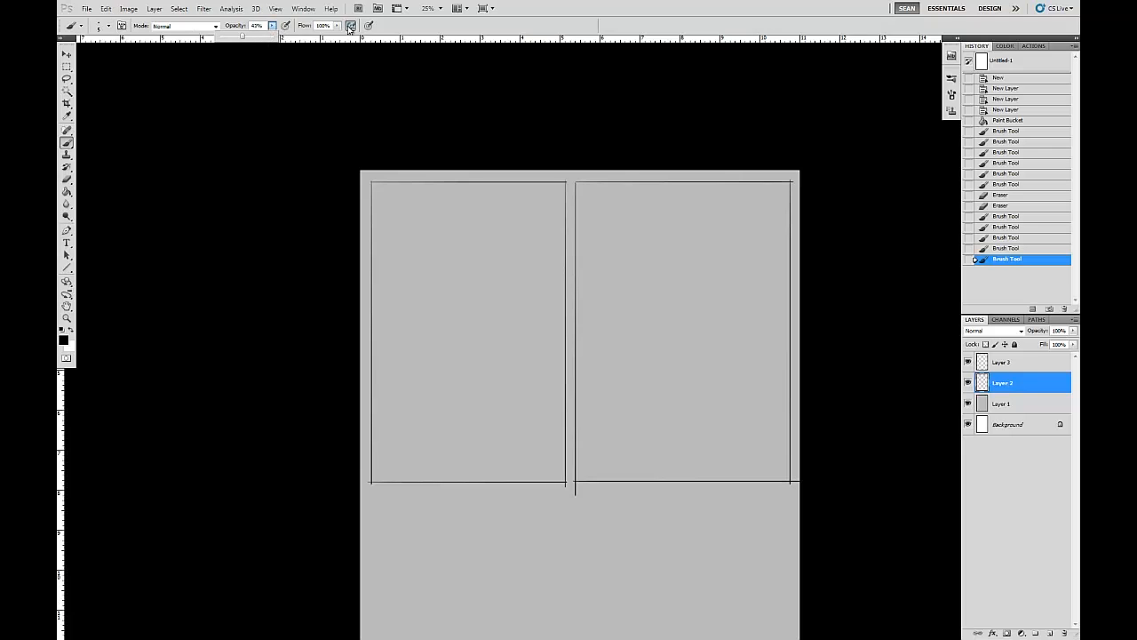
click(414, 102)
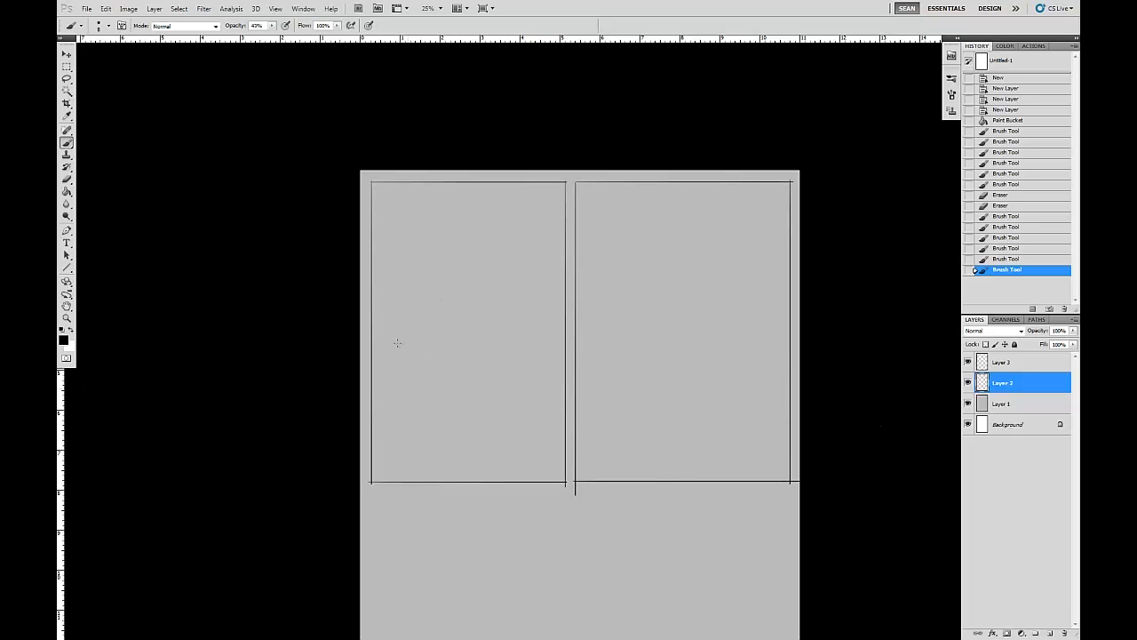
Rough in a bulky figure inside the first panel with light strokes for the head, rounded torso, sides and bent leg
drag(437, 266, 478, 260)
drag(437, 272, 429, 312)
drag(403, 421, 427, 381)
mouse_move(414, 256)
mouse_down()
mouse_move(456, 234)
mouse_move(464, 243)
mouse_move(445, 232)
mouse_move(462, 244)
mouse_move(469, 235)
mouse_move(481, 274)
mouse_move(514, 301)
mouse_move(504, 268)
mouse_move(527, 295)
mouse_move(498, 265)
mouse_move(401, 326)
mouse_move(525, 282)
mouse_move(540, 311)
mouse_move(543, 368)
mouse_move(528, 324)
mouse_move(542, 357)
mouse_up()
drag(528, 423, 542, 394)
drag(424, 439, 442, 426)
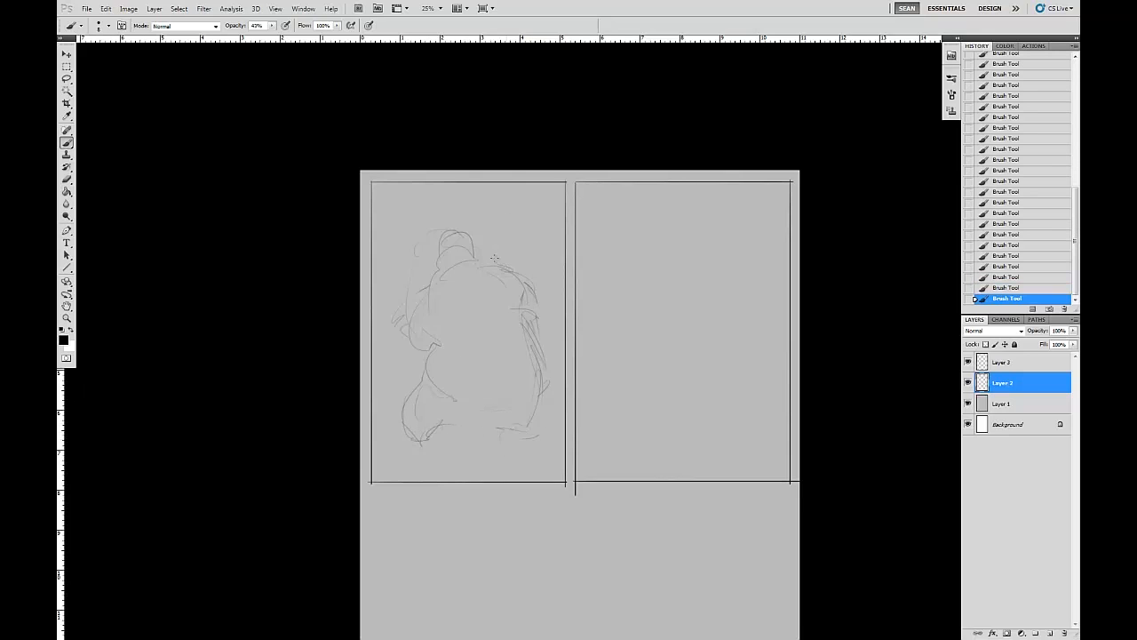
Build up the figure's head, shoulders, both arms and the bent thigh with additional loose contour strokes
drag(444, 233, 478, 238)
mouse_move(454, 276)
mouse_down()
mouse_move(420, 280)
mouse_move(484, 287)
mouse_move(484, 318)
mouse_move(493, 298)
mouse_move(433, 271)
mouse_move(405, 339)
mouse_move(533, 368)
mouse_move(513, 322)
mouse_move(469, 295)
mouse_up()
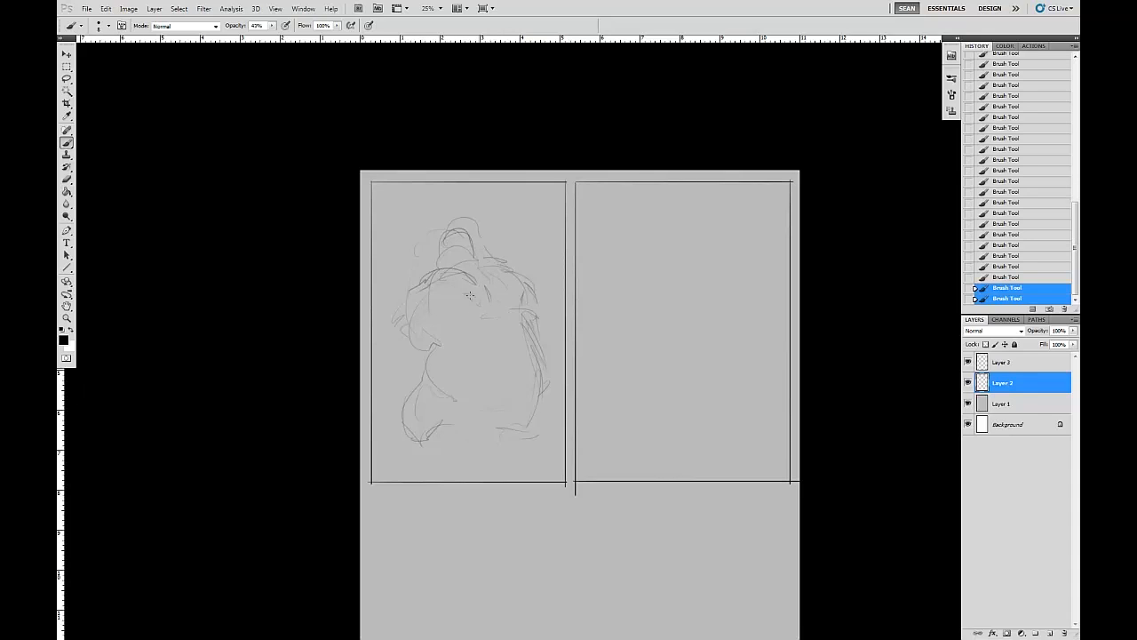
drag(460, 424, 426, 451)
drag(423, 387, 446, 382)
drag(440, 439, 452, 429)
drag(442, 257, 462, 237)
mouse_move(423, 279)
mouse_down()
mouse_move(407, 295)
mouse_move(427, 349)
mouse_up()
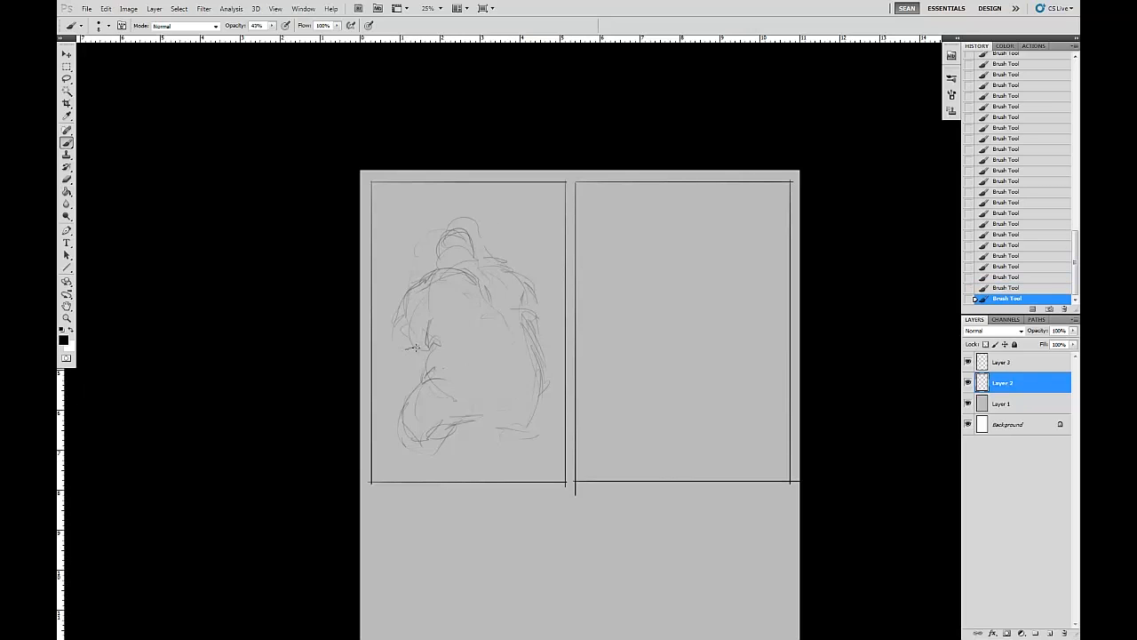
drag(406, 296, 411, 348)
drag(533, 289, 550, 325)
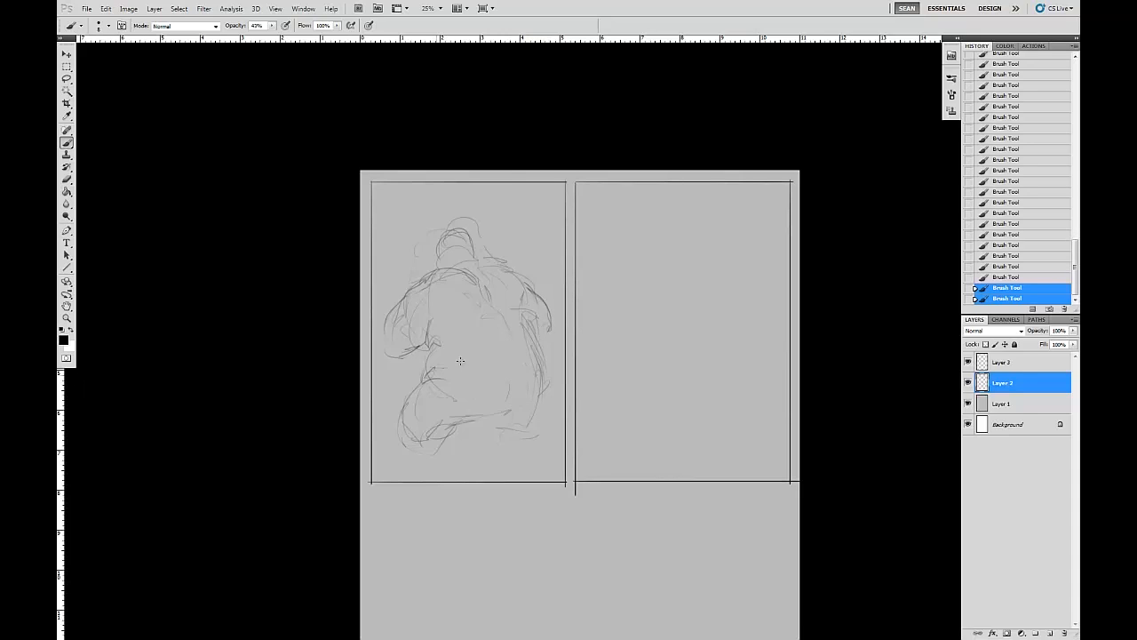
Sketch the figure's lower legs and feet and darken the lower edge of the body between the legs
mouse_move(406, 441)
mouse_down()
mouse_move(420, 432)
mouse_move(423, 443)
mouse_up()
drag(430, 429, 432, 476)
mouse_move(540, 400)
mouse_down()
mouse_move(536, 437)
mouse_move(512, 438)
mouse_move(530, 460)
mouse_up()
mouse_move(506, 413)
mouse_down()
mouse_move(522, 460)
mouse_move(540, 463)
mouse_move(502, 462)
mouse_move(522, 466)
mouse_move(513, 457)
mouse_move(498, 457)
mouse_move(525, 473)
mouse_move(546, 452)
mouse_move(551, 466)
mouse_move(539, 353)
mouse_move(482, 413)
mouse_move(518, 406)
mouse_move(536, 351)
mouse_up()
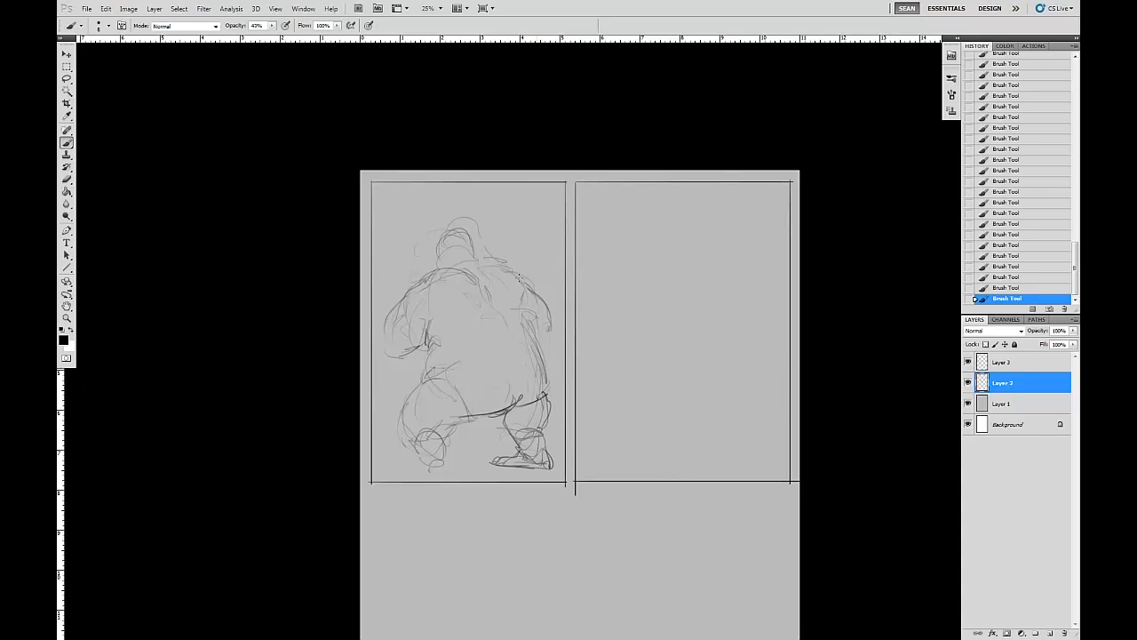
Strengthen the contours of the figure's arm on the right, torso sides and bent thigh with darker strokes
mouse_move(531, 281)
mouse_down()
mouse_move(555, 311)
mouse_move(556, 338)
mouse_up()
mouse_move(531, 302)
mouse_down()
mouse_move(529, 356)
mouse_move(526, 305)
mouse_move(551, 393)
mouse_up()
drag(428, 360, 398, 425)
drag(522, 380, 513, 398)
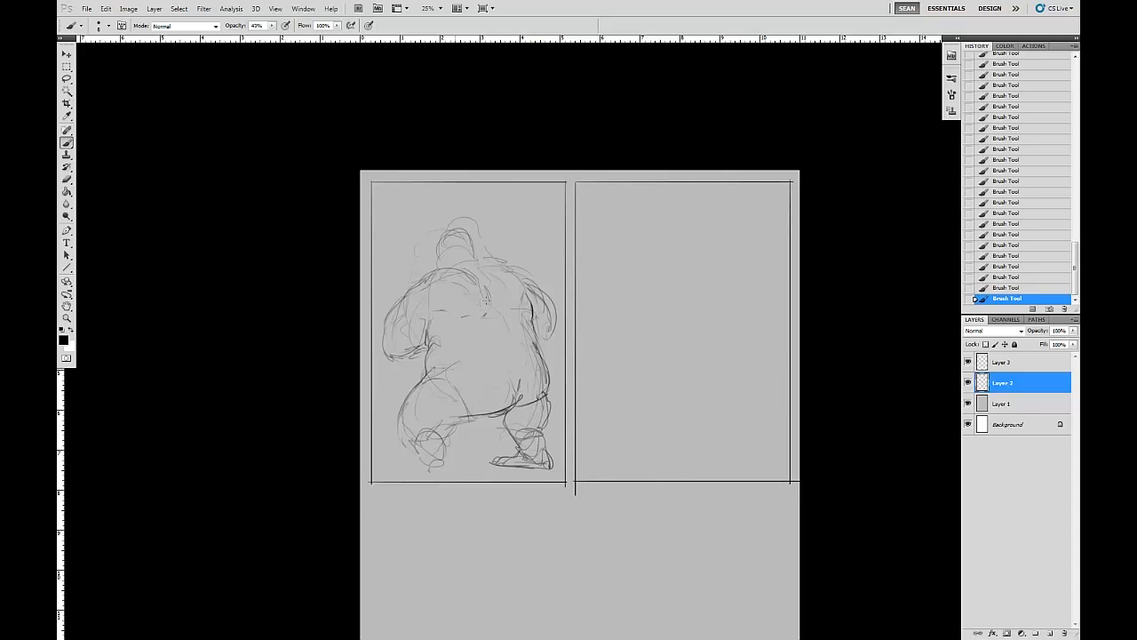
Add fold strokes on the figure's back and bent thigh, duplicate Layer 2, and hide the original layer
drag(475, 325, 485, 312)
mouse_move(401, 428)
mouse_down()
mouse_move(397, 439)
mouse_move(399, 414)
mouse_up()
right_click(1004, 385)
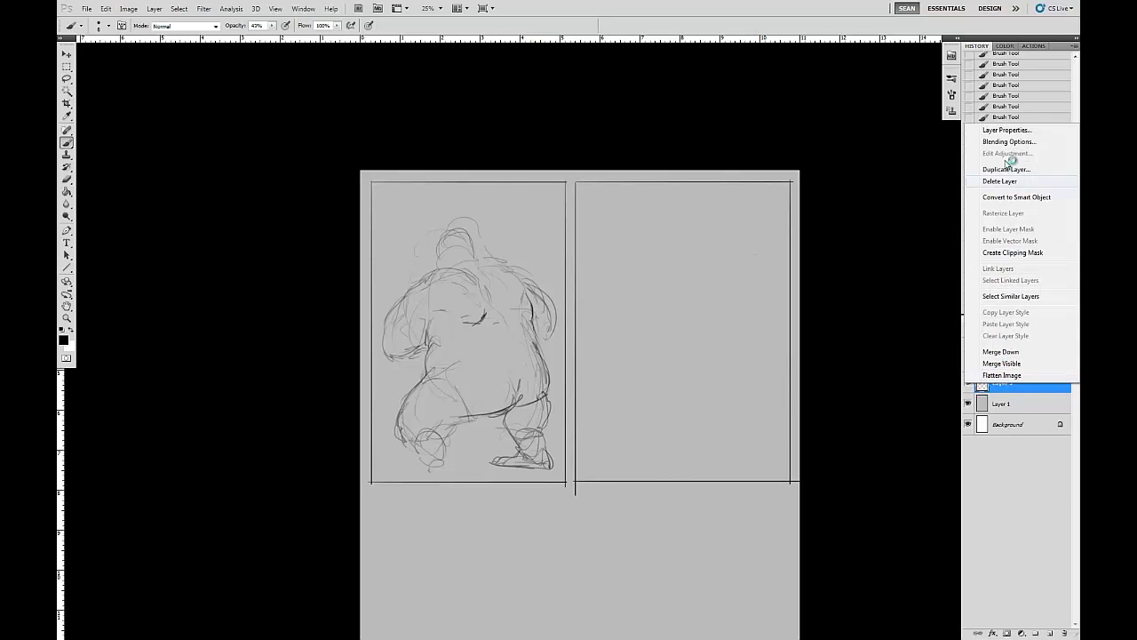
click(1013, 167)
click(660, 197)
click(967, 403)
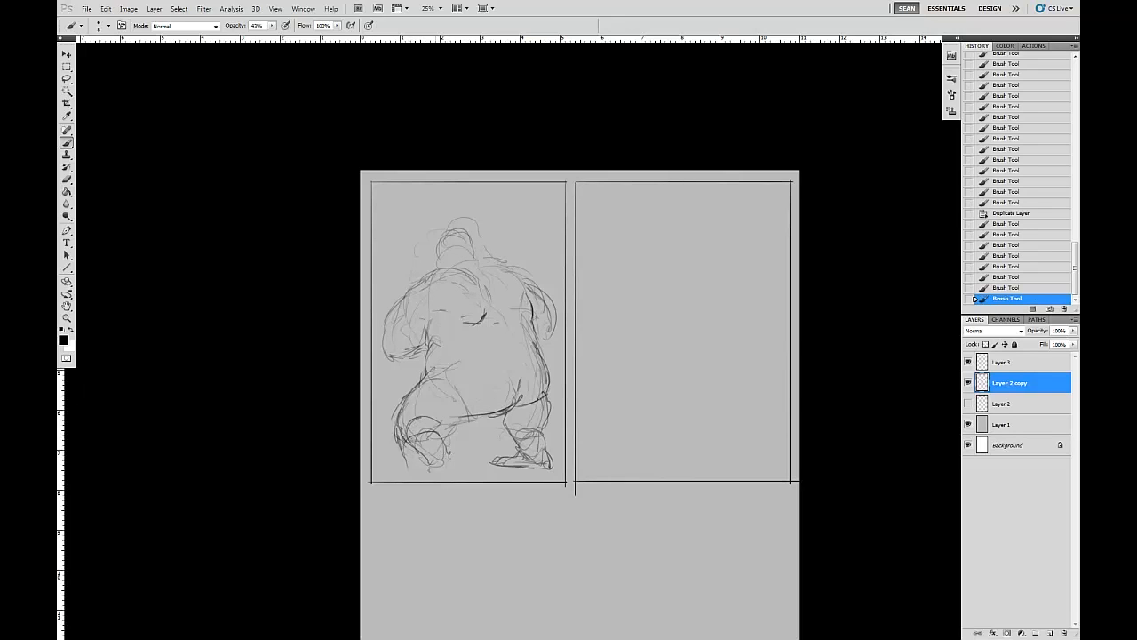
Erase the rough lower-leg lines of the bent leg on the duplicate layer and redraw the knee curve
key(e)
mouse_move(393, 449)
mouse_down()
mouse_move(437, 470)
mouse_move(412, 431)
mouse_move(449, 428)
mouse_up()
key(b)
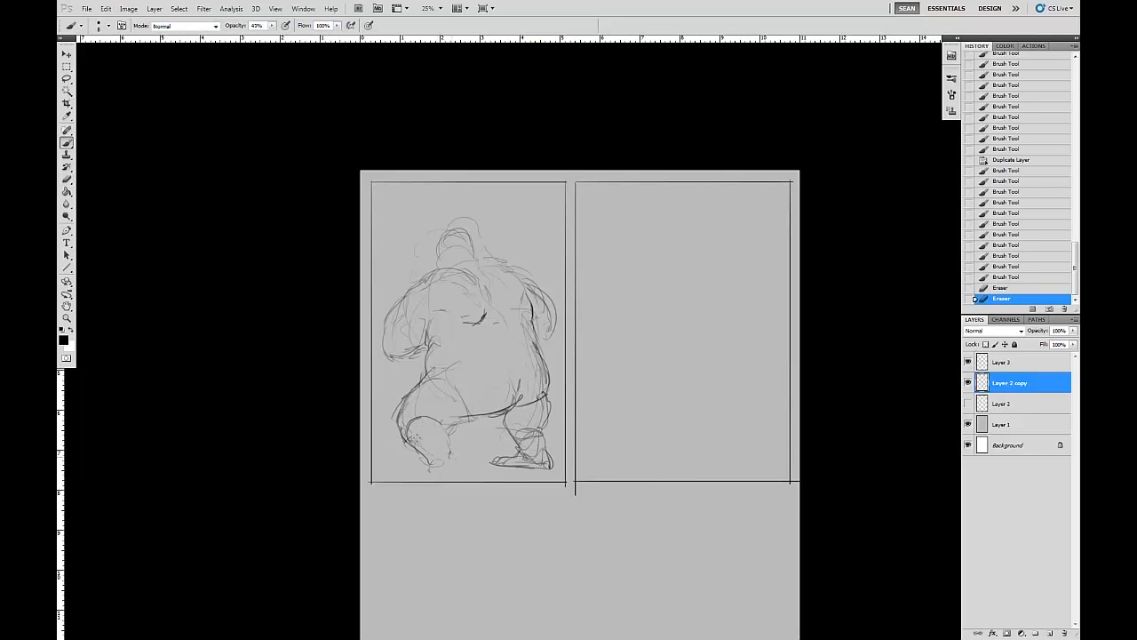
key(e)
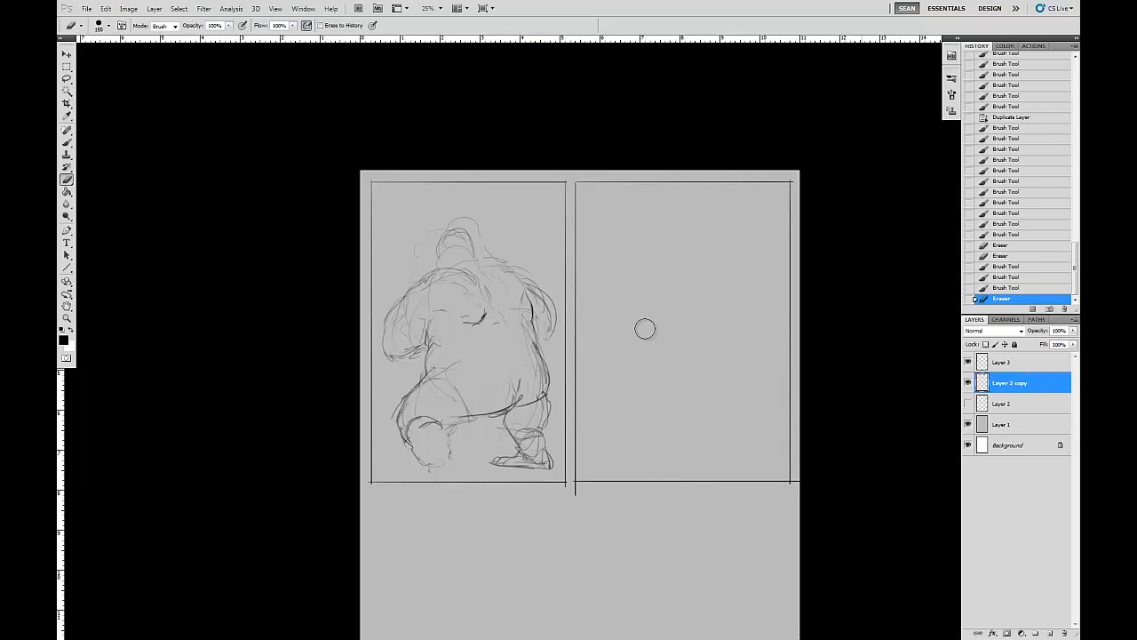
click(106, 8)
mouse_move(162, 220)
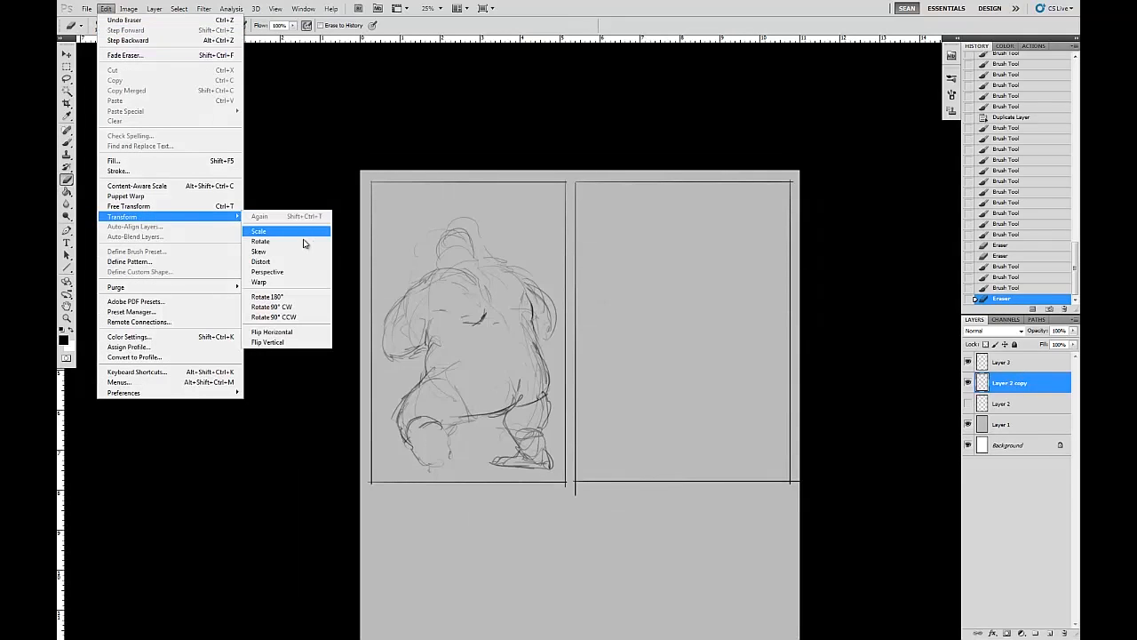
click(301, 233)
drag(556, 219, 533, 251)
drag(494, 347, 506, 323)
click(574, 25)
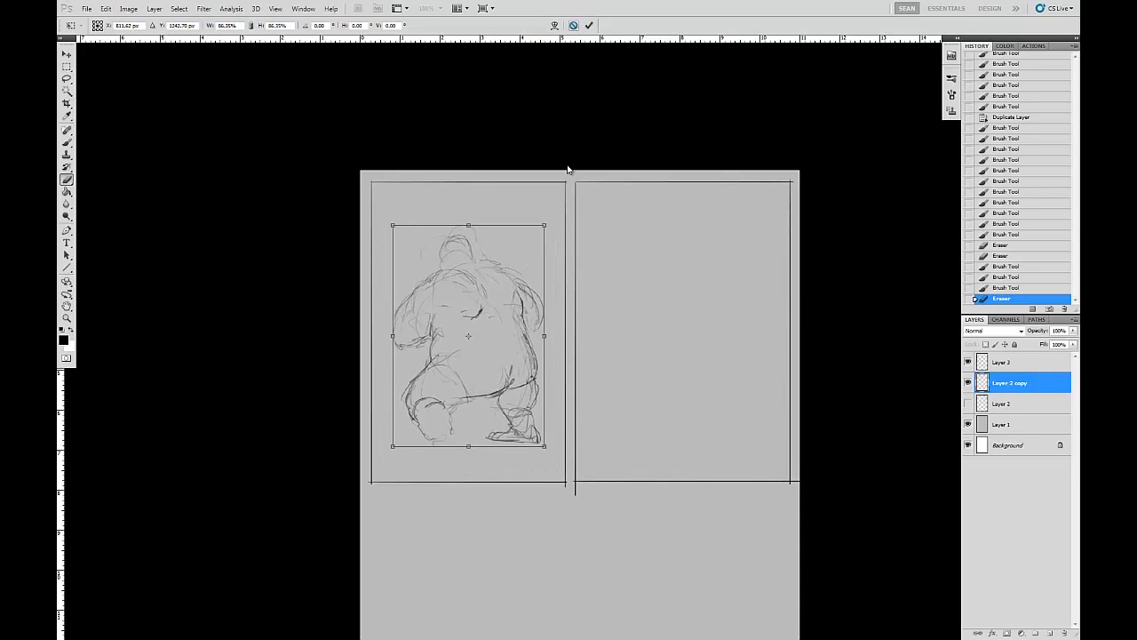
Move the duplicated figure sketch from the first panel into the second panel
double_click(1002, 363)
click(1003, 391)
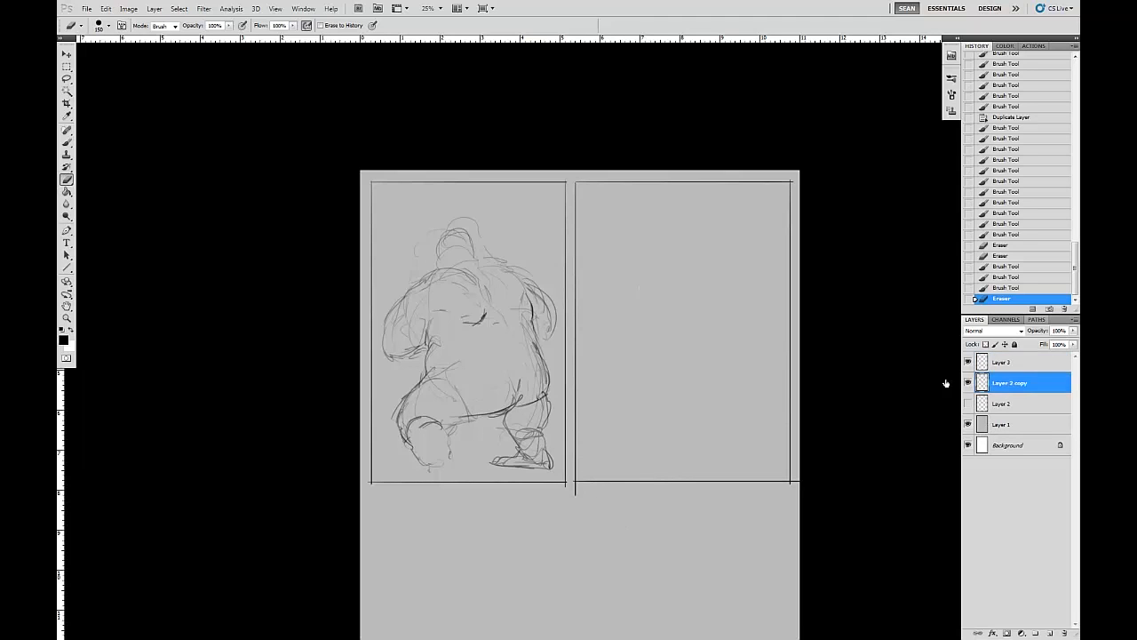
click(67, 55)
mouse_move(505, 361)
mouse_down()
mouse_move(702, 356)
mouse_move(716, 342)
mouse_up()
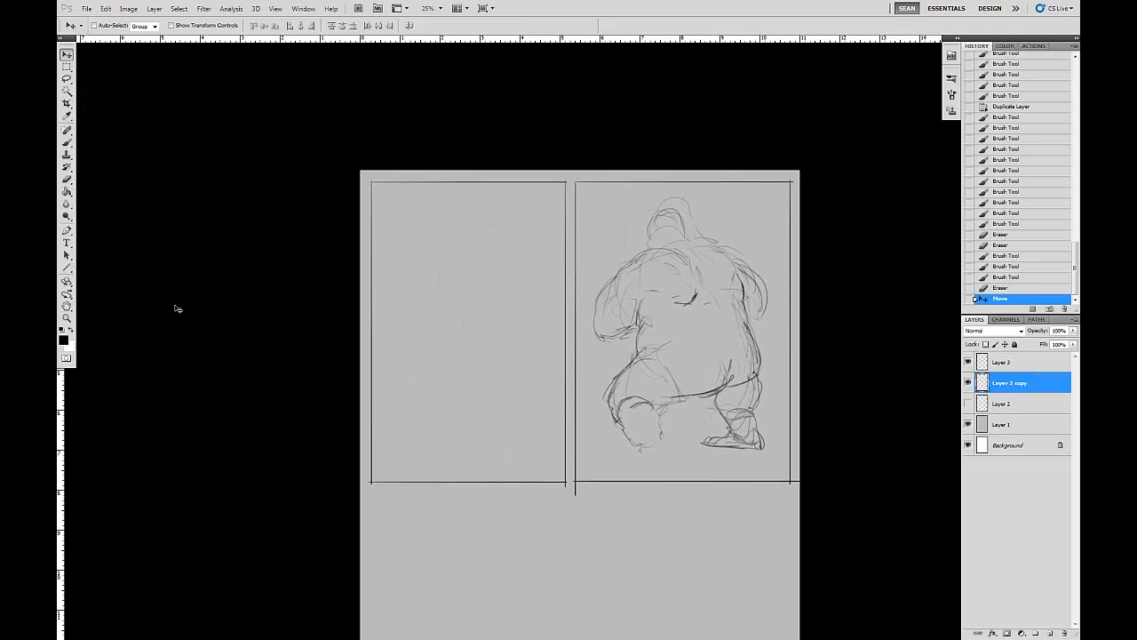
click(68, 104)
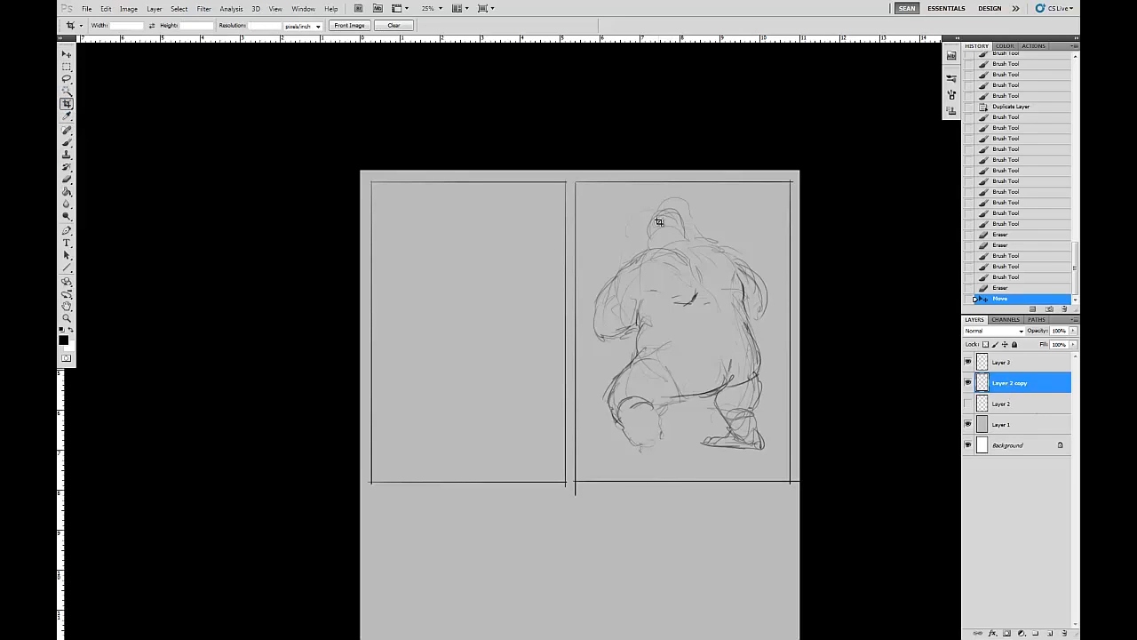
Redraw the bent leg's knee, shin and foot, and reinforce the sole lines of both feet
key(b)
drag(642, 338, 720, 396)
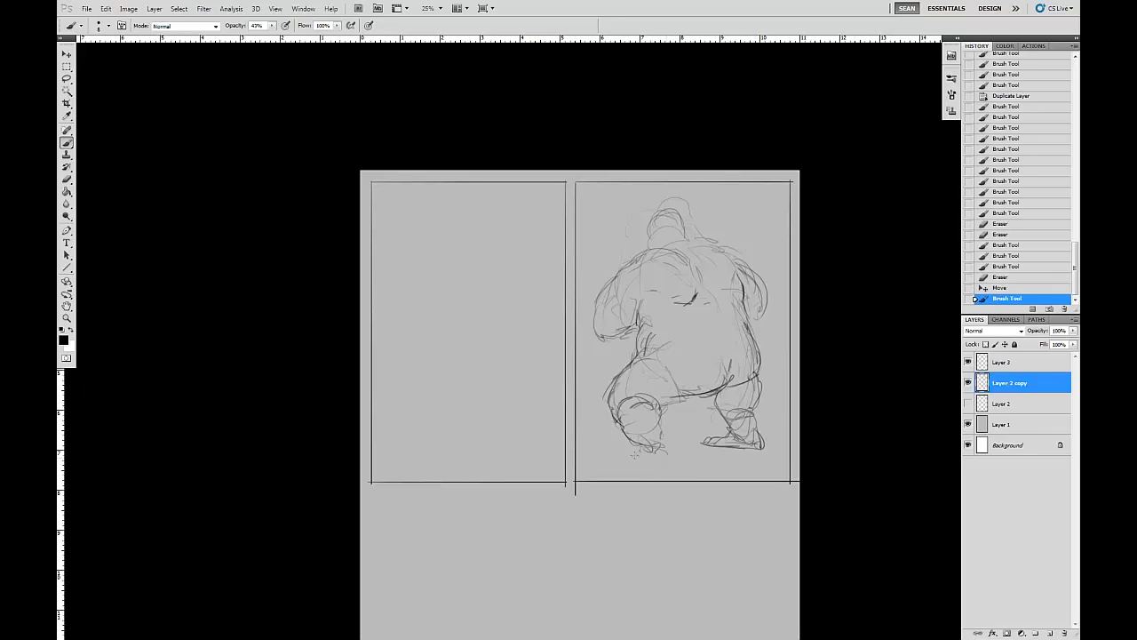
drag(609, 456, 631, 457)
drag(704, 443, 721, 437)
drag(709, 442, 720, 435)
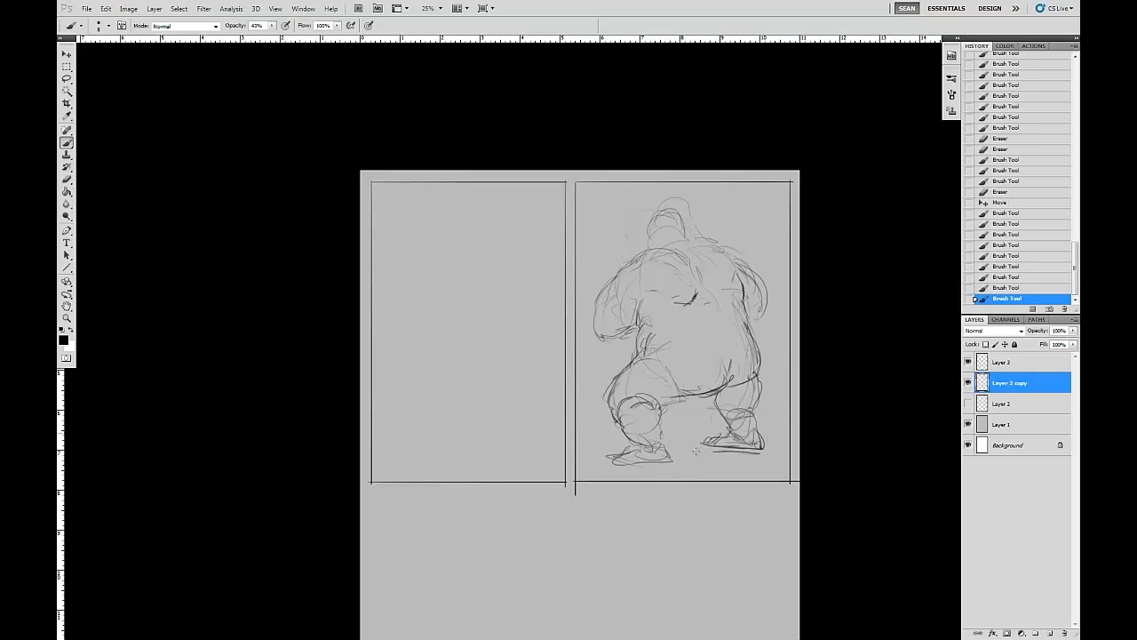
Erase the messy knee lines of the bent leg and redraw the underside of the thigh, adding strokes on the back
mouse_move(690, 261)
mouse_down()
mouse_move(655, 319)
mouse_move(662, 299)
mouse_move(661, 324)
mouse_move(693, 311)
mouse_up()
key(e)
mouse_move(631, 388)
mouse_down()
mouse_move(628, 414)
mouse_move(656, 430)
mouse_up()
key(b)
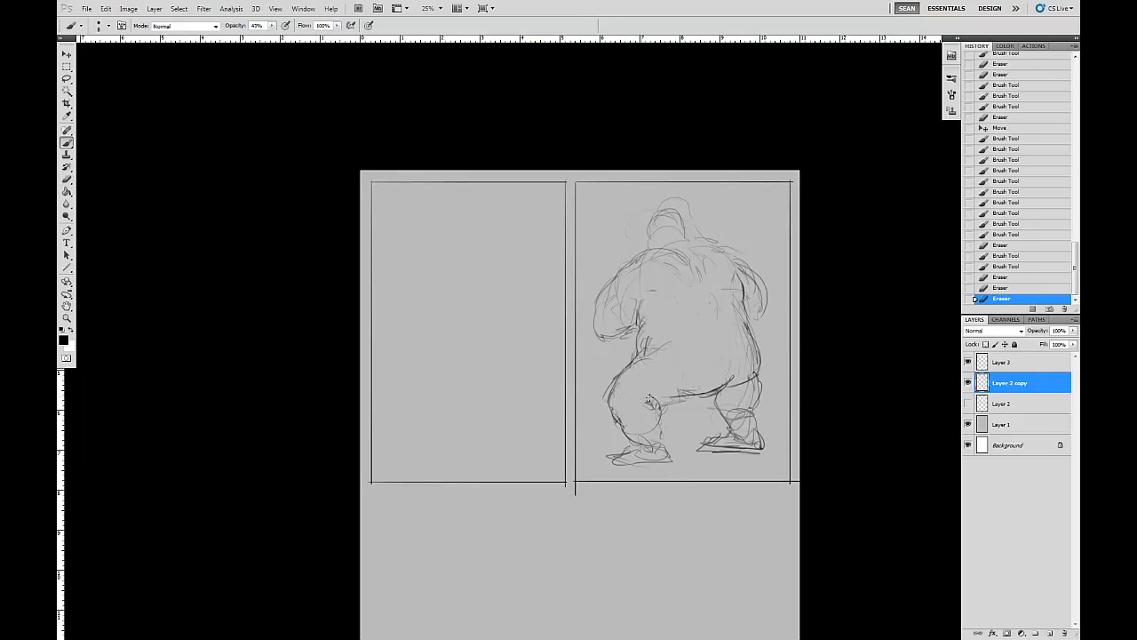
drag(639, 391, 679, 392)
Strengthen the head contour, extend both arms toward the hands, and mark the shoulder blade on the right
drag(648, 265, 648, 238)
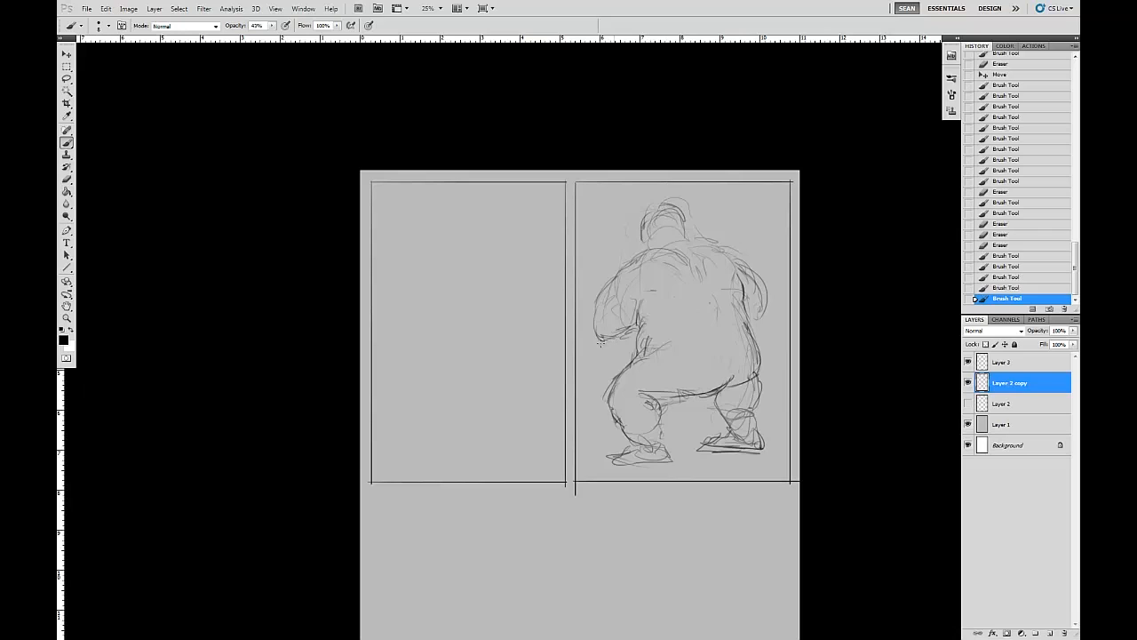
drag(755, 285, 761, 292)
drag(700, 233, 715, 272)
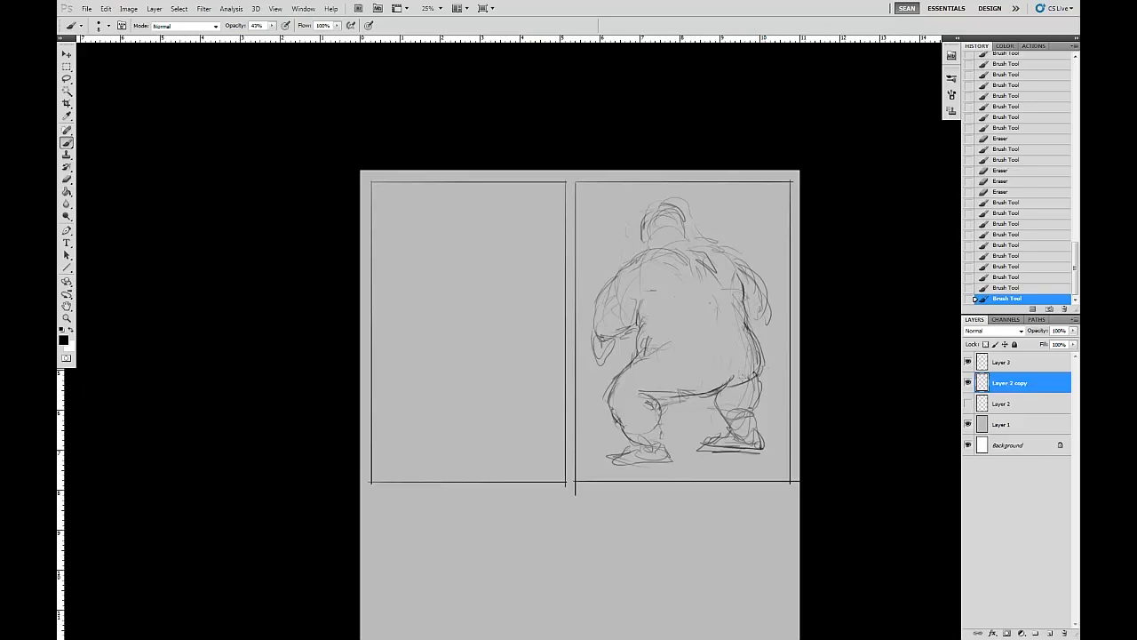
Erase the overlapping seat line above the figure's right-hand leg
key(e)
drag(741, 378, 719, 383)
key(b)
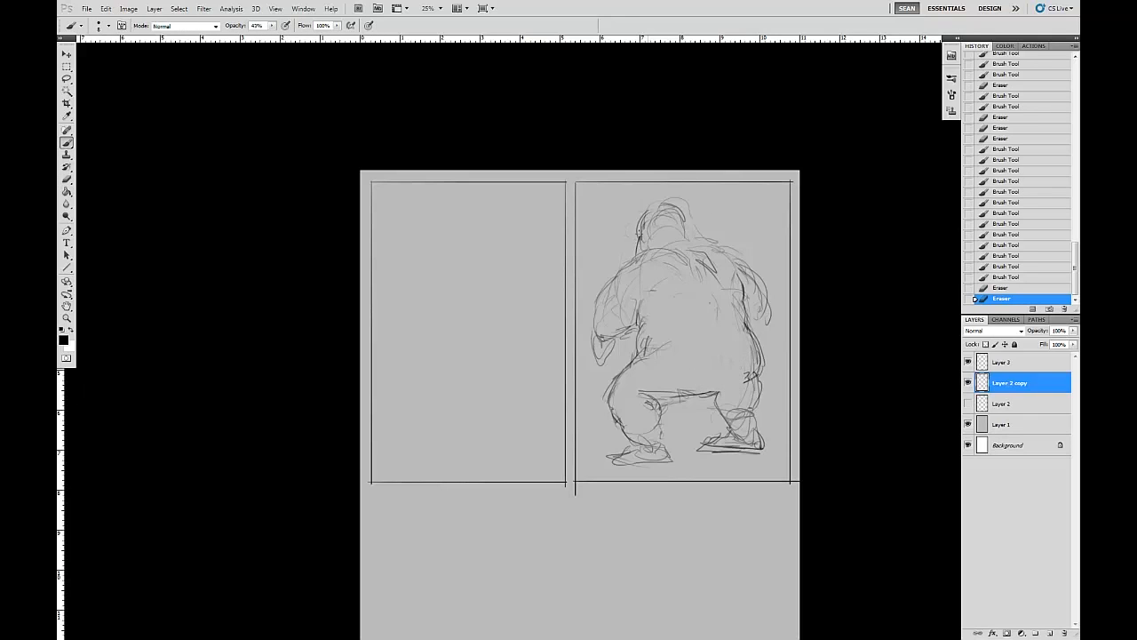
Reshape the face profile on the head's left side by alternately drawing contours and erasing stray lines down to the shoulder
key(e)
mouse_move(637, 246)
mouse_down()
mouse_move(686, 231)
mouse_move(638, 244)
mouse_move(661, 207)
mouse_move(641, 251)
mouse_up()
key(b)
drag(639, 228, 665, 205)
mouse_move(667, 202)
mouse_down()
mouse_move(686, 220)
mouse_move(646, 208)
mouse_move(640, 249)
mouse_up()
key(e)
key(b)
drag(639, 242, 638, 255)
key(e)
drag(640, 245, 644, 250)
mouse_move(665, 223)
mouse_down()
mouse_move(677, 240)
mouse_move(662, 224)
mouse_move(651, 245)
mouse_up()
Erase leftover lines inside the head and upper back, and redraw the skull's curve down to the neck
key(b)
key(e)
drag(650, 242, 657, 240)
drag(710, 266, 695, 256)
key(b)
drag(662, 205, 695, 238)
drag(691, 236, 704, 241)
key(e)
mouse_move(697, 234)
mouse_down()
mouse_move(672, 221)
mouse_move(683, 280)
mouse_move(681, 226)
mouse_up()
key(b)
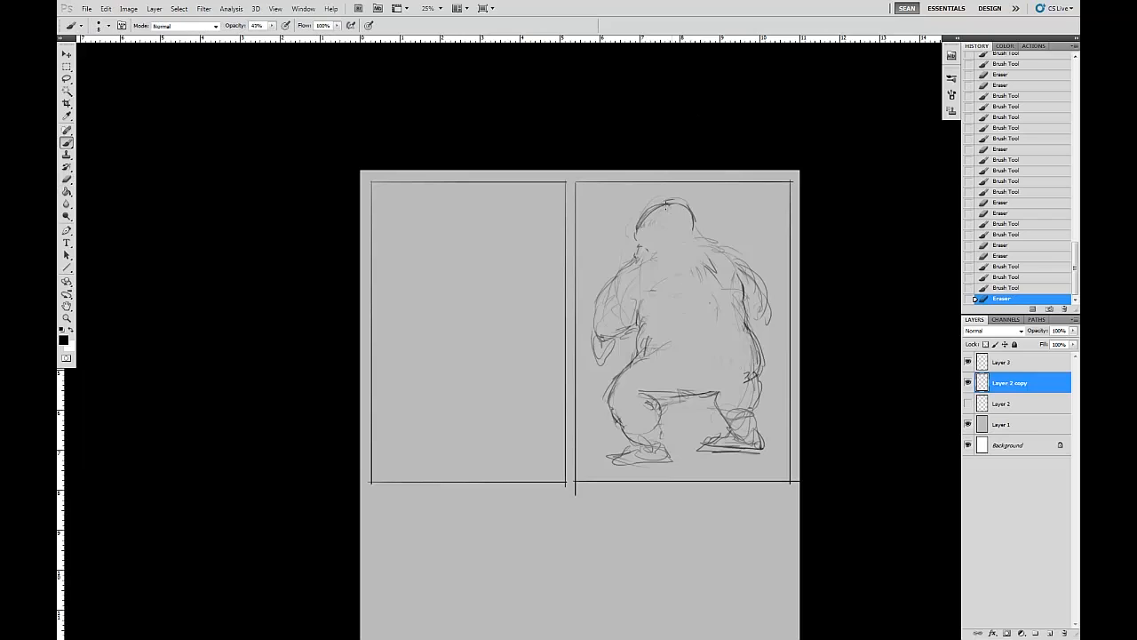
Clean up the neck area and draw the curved neckline beneath the head
mouse_move(681, 231)
mouse_down()
mouse_move(661, 248)
mouse_move(687, 244)
mouse_move(652, 250)
mouse_move(691, 254)
mouse_move(699, 237)
mouse_move(695, 267)
mouse_move(659, 259)
mouse_move(700, 247)
mouse_up()
key(e)
key(b)
key(e)
key(b)
key(e)
key(b)
key(e)
key(b)
drag(674, 222, 682, 228)
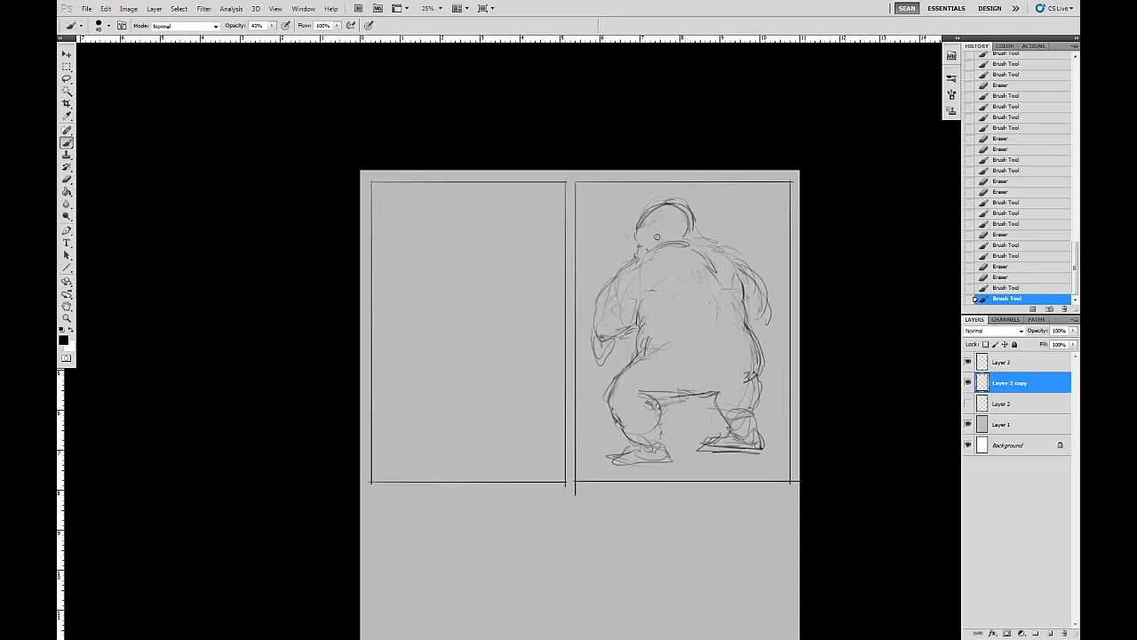
Choose the flat 92 px brush preset and start marking dark tone beside the back and left-hand arm
click(104, 24)
click(134, 228)
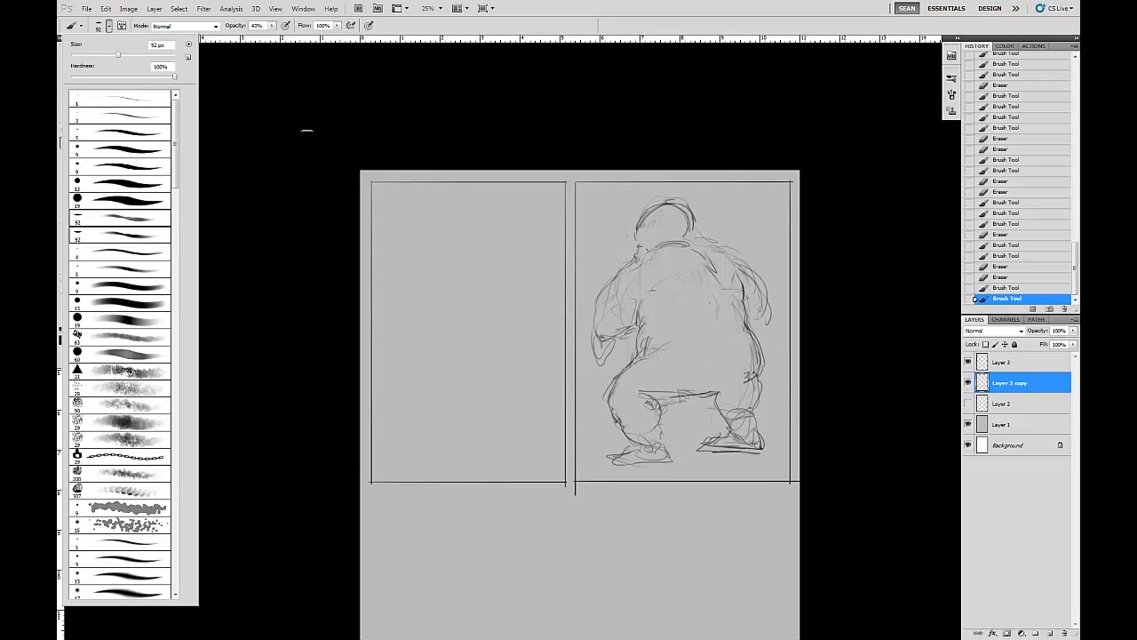
click(233, 154)
click(690, 219)
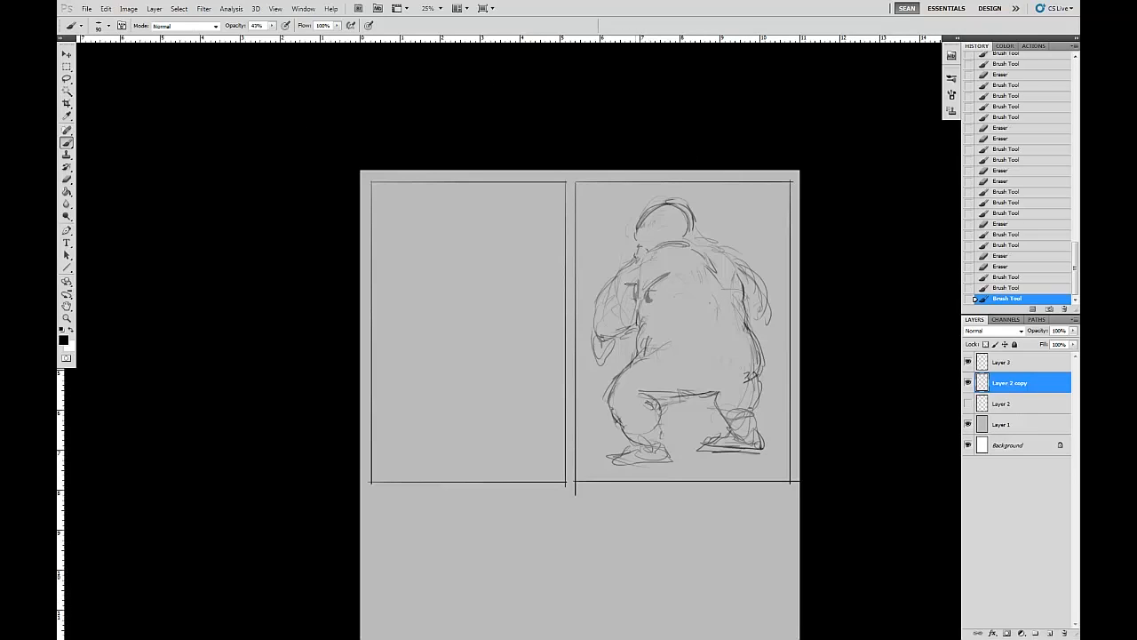
Block in dark strokes across the upper back and right-hand shoulder, reducing the flat brush to 70 px
click(701, 254)
drag(710, 257, 724, 276)
mouse_move(708, 255)
mouse_down()
mouse_move(725, 274)
mouse_move(731, 249)
mouse_up()
drag(715, 255, 727, 272)
drag(705, 241, 731, 248)
key(bracketleft)
key(bracketleft)
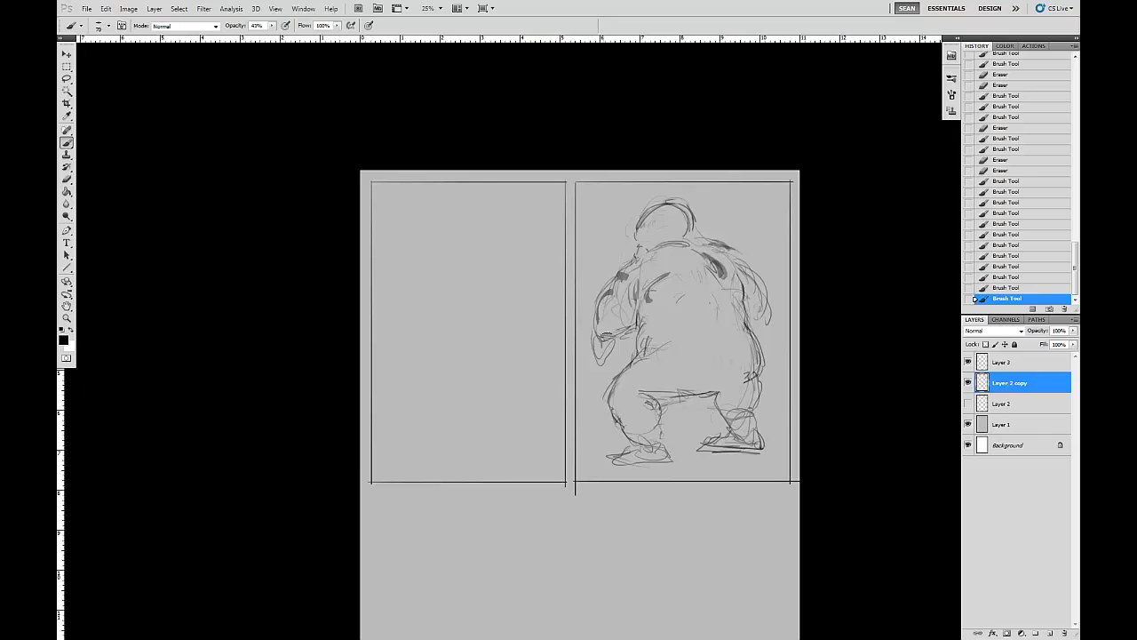
Enlarge the flat brush and block in dark shadows on the left-hand forearm, the spine and the right side of the back
key(bracketright)
key(bracketright)
click(631, 315)
drag(617, 327, 626, 295)
mouse_move(754, 294)
mouse_down()
mouse_move(721, 313)
mouse_move(686, 298)
mouse_move(747, 321)
mouse_move(731, 304)
mouse_up()
key(bracketright)
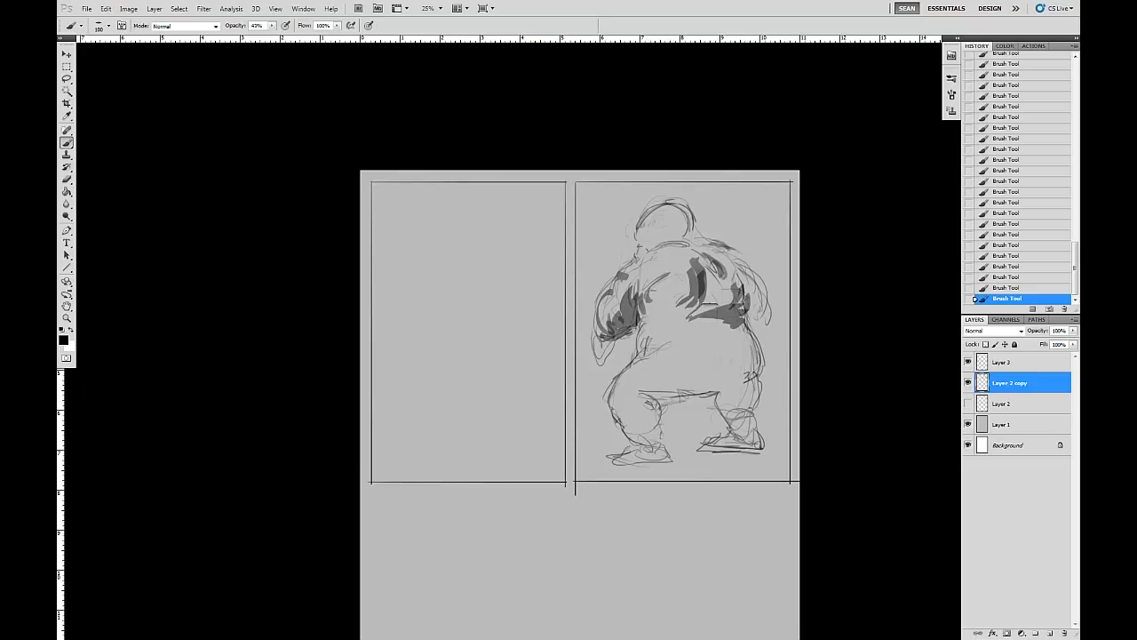
drag(729, 259, 737, 306)
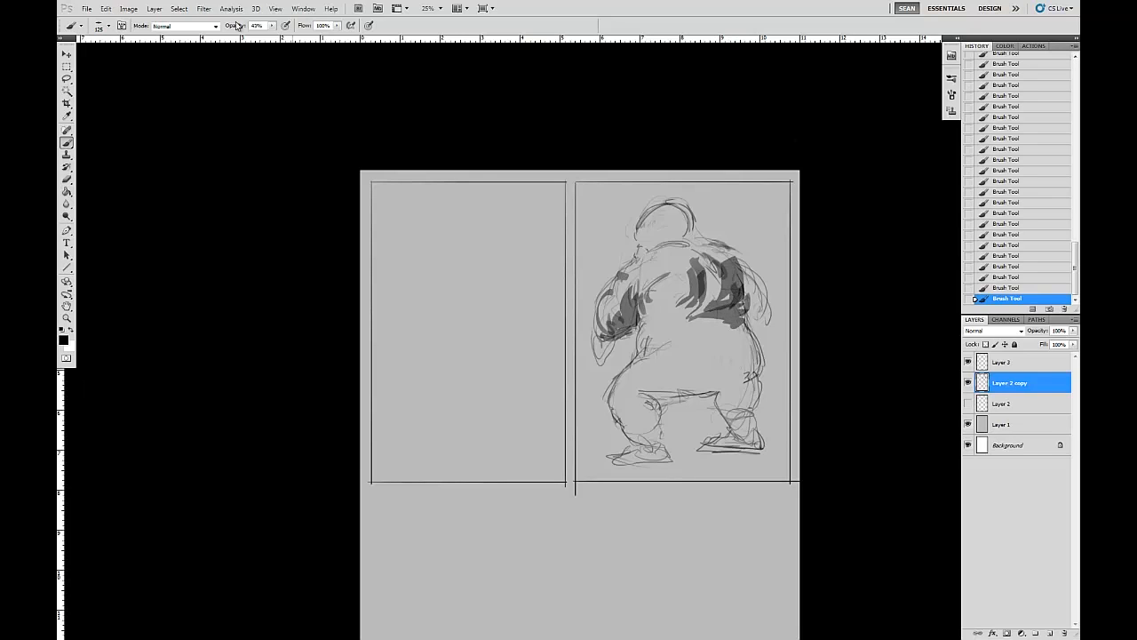
Lower the brush opacity to 23% and lay lighter shading over the head, right-hand arm, back and lower body
click(273, 26)
mouse_move(738, 342)
mouse_down()
mouse_move(711, 357)
mouse_move(696, 391)
mouse_move(745, 349)
mouse_move(752, 375)
mouse_up()
mouse_move(648, 218)
mouse_down()
mouse_move(667, 213)
mouse_move(675, 236)
mouse_move(716, 252)
mouse_move(757, 320)
mouse_up()
mouse_move(737, 270)
mouse_down()
mouse_move(750, 346)
mouse_move(721, 264)
mouse_move(753, 220)
mouse_move(715, 305)
mouse_move(728, 274)
mouse_move(682, 283)
mouse_move(698, 307)
mouse_up()
Erase highlights into the shading along the spine, shoulder blade and rounded lower body
key(e)
drag(698, 262, 689, 294)
mouse_move(720, 338)
mouse_down()
mouse_move(665, 395)
mouse_move(727, 335)
mouse_move(660, 385)
mouse_move(655, 403)
mouse_move(714, 385)
mouse_up()
key(b)
key(e)
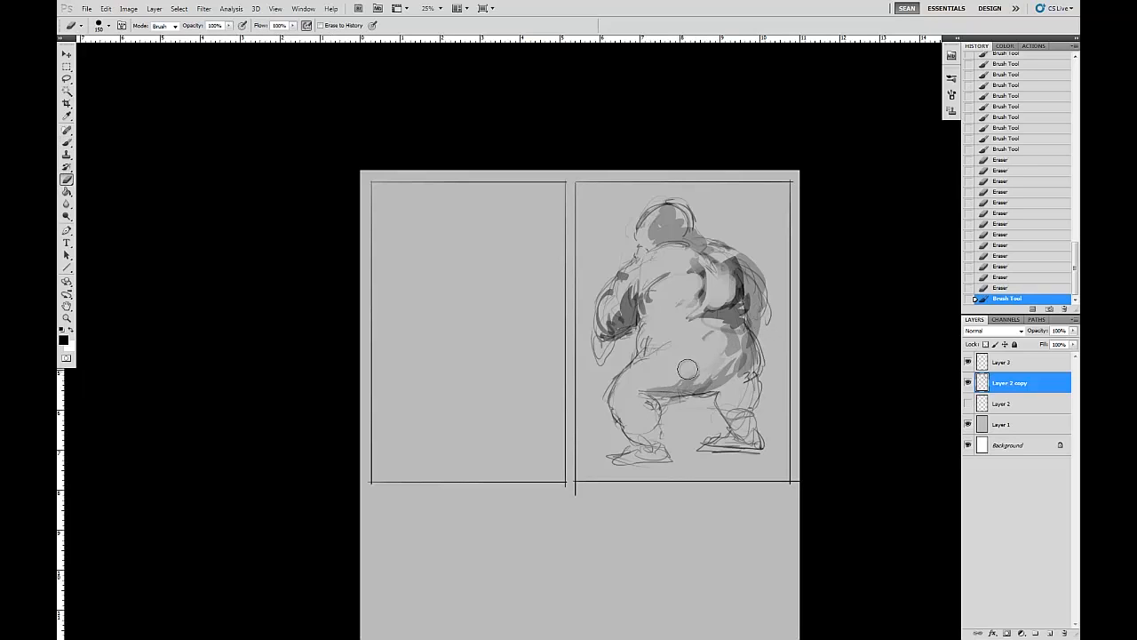
mouse_move(647, 380)
mouse_down()
mouse_move(635, 408)
mouse_move(675, 386)
mouse_move(704, 350)
mouse_up()
Lighten the left-hand arm's edge by erasing, and add soft tone to the back and waist
key(b)
key(e)
drag(652, 294, 623, 308)
key(b)
drag(711, 281, 716, 304)
mouse_move(672, 341)
mouse_down()
mouse_move(724, 304)
mouse_move(661, 327)
mouse_up()
Shade the waist fold and right side of the hips, and erase highlights below the waist and along the spine
key(e)
key(b)
mouse_move(746, 315)
mouse_down()
mouse_move(702, 327)
mouse_move(711, 336)
mouse_up()
drag(731, 353, 734, 334)
drag(745, 352, 749, 333)
key(e)
mouse_move(670, 335)
mouse_down()
mouse_move(698, 330)
mouse_move(684, 333)
mouse_move(741, 368)
mouse_up()
drag(722, 307, 702, 282)
drag(702, 283, 693, 272)
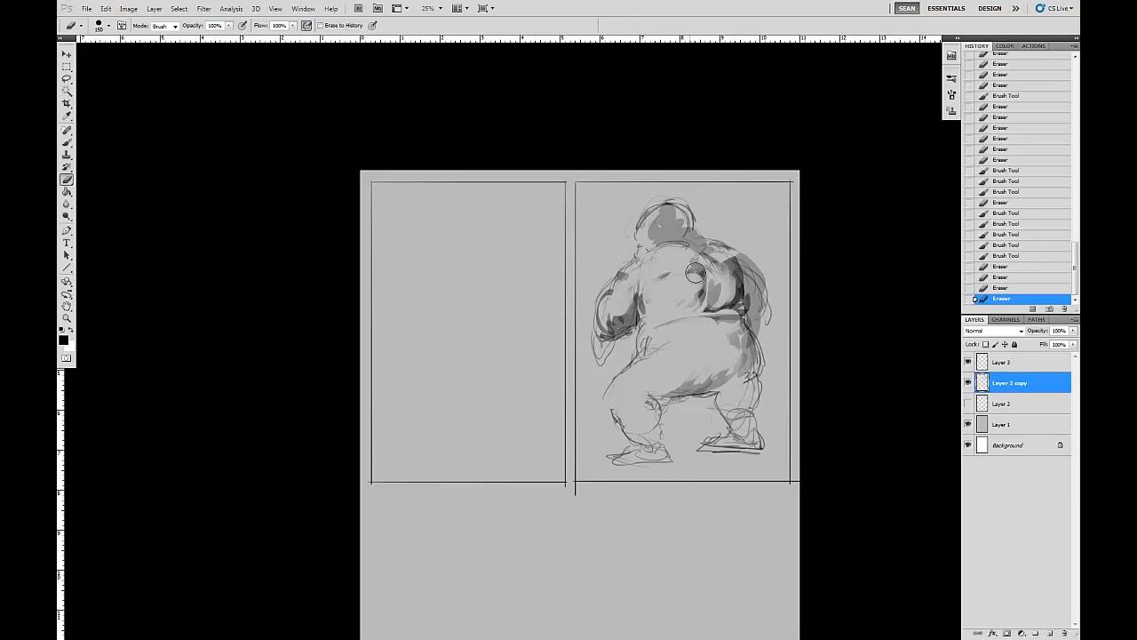
Add mid-tone shading to the left half of the back and carve out the spine's shadow with the eraser and brush
key(b)
mouse_move(675, 311)
mouse_down()
mouse_move(689, 284)
mouse_move(673, 311)
mouse_move(680, 262)
mouse_up()
key(e)
drag(706, 298, 716, 258)
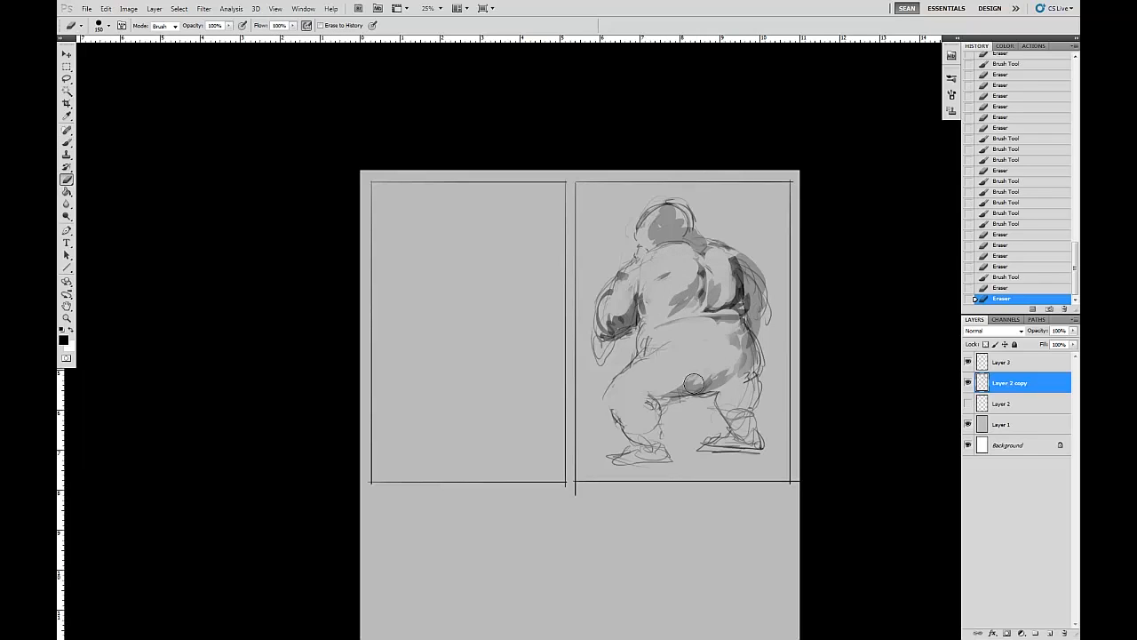
mouse_move(709, 300)
mouse_down()
mouse_move(698, 272)
mouse_move(681, 294)
mouse_move(698, 286)
mouse_up()
key(b)
drag(585, 339, 597, 341)
drag(718, 251, 702, 261)
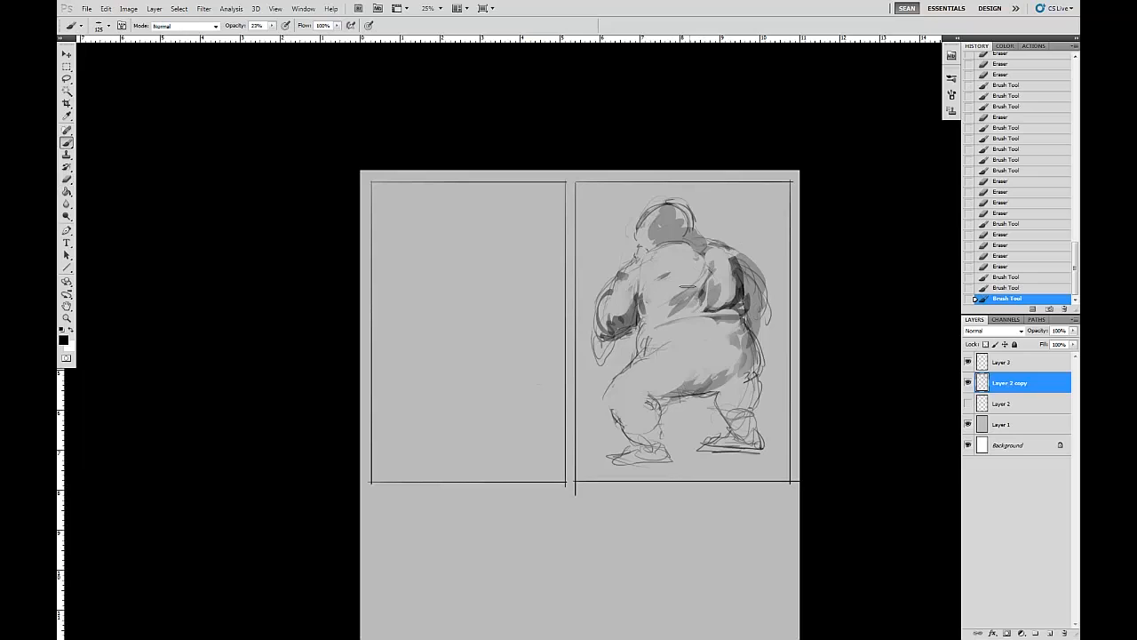
Add tone to the lower back, and erase shading from the shoulders, neck and left-hand arm
drag(653, 314, 670, 302)
key(e)
mouse_move(711, 295)
mouse_down()
mouse_move(722, 281)
mouse_move(690, 286)
mouse_up()
drag(658, 321, 673, 307)
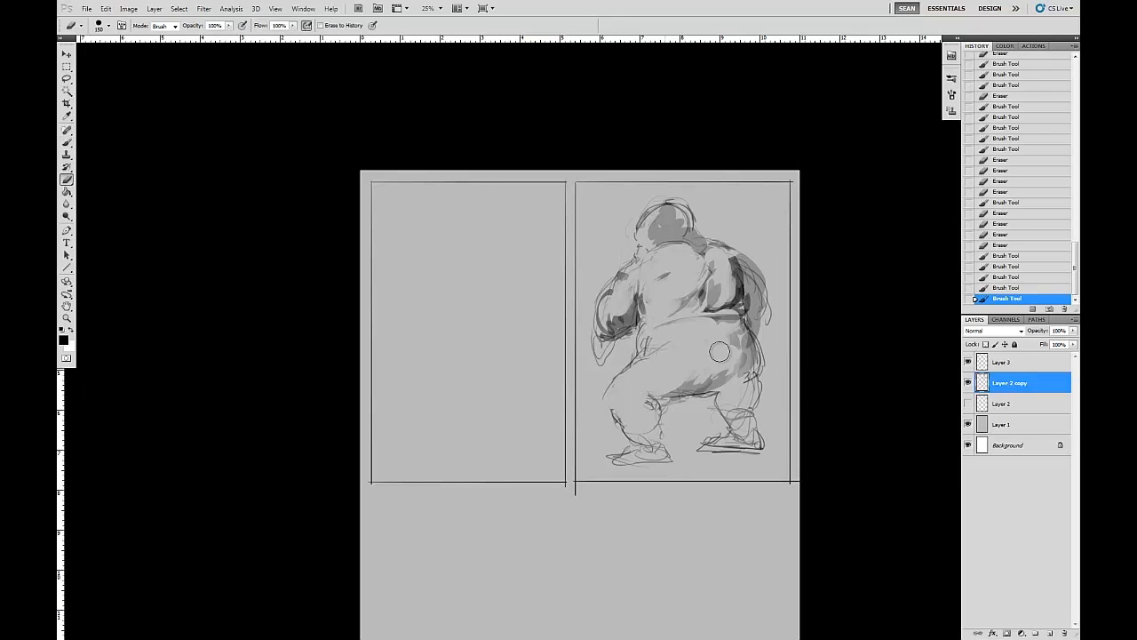
mouse_move(725, 263)
mouse_down()
mouse_move(752, 311)
mouse_move(731, 344)
mouse_move(734, 298)
mouse_move(672, 271)
mouse_move(666, 251)
mouse_move(680, 242)
mouse_up()
mouse_move(690, 254)
mouse_down()
mouse_move(659, 226)
mouse_move(649, 240)
mouse_up()
mouse_move(636, 295)
mouse_down()
mouse_move(604, 333)
mouse_move(622, 307)
mouse_up()
Shade the left-hand arm and paint diagonal fold strokes across the lower back and waist
key(b)
drag(646, 298, 618, 325)
mouse_move(672, 328)
mouse_down()
mouse_move(688, 329)
mouse_move(662, 322)
mouse_up()
drag(668, 325, 711, 334)
Erase highlights on the left side of the back, and repaint soft folds there and beside the left-hand arm
key(e)
mouse_move(659, 286)
mouse_down()
mouse_move(657, 254)
mouse_move(663, 302)
mouse_up()
mouse_move(644, 294)
mouse_down()
mouse_move(636, 286)
mouse_move(649, 311)
mouse_move(658, 302)
mouse_up()
key(b)
drag(662, 294, 675, 280)
drag(673, 275, 683, 274)
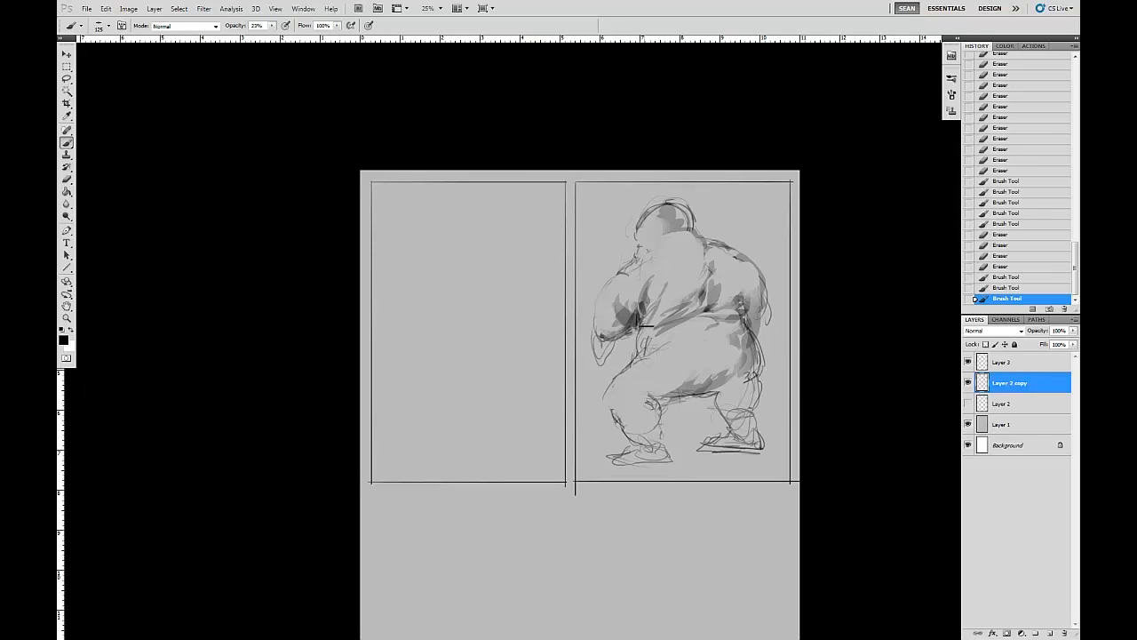
drag(640, 278, 638, 300)
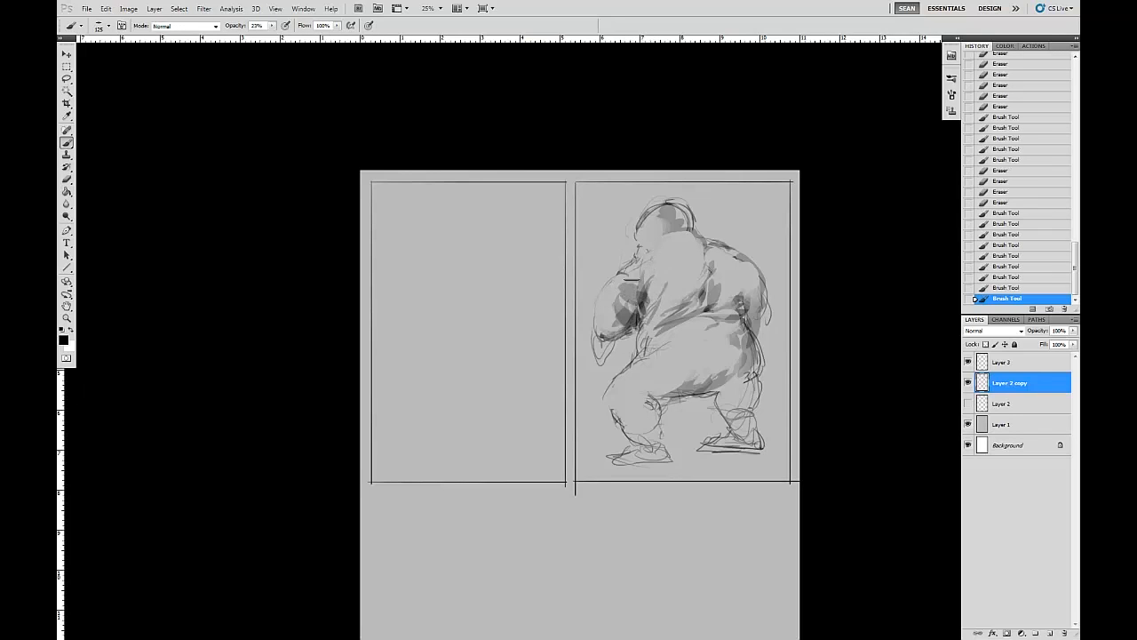
Shade the right-hand arm, both lower legs and the left-hand foot with broad strokes
mouse_move(737, 263)
mouse_down()
mouse_move(757, 328)
mouse_move(737, 391)
mouse_move(759, 391)
mouse_move(763, 451)
mouse_up()
mouse_move(627, 396)
mouse_down()
mouse_move(657, 425)
mouse_move(644, 416)
mouse_move(647, 454)
mouse_move(676, 462)
mouse_move(615, 462)
mouse_up()
mouse_move(622, 411)
mouse_down()
mouse_move(647, 441)
mouse_move(638, 405)
mouse_move(663, 385)
mouse_move(692, 394)
mouse_move(654, 408)
mouse_up()
key(e)
key(b)
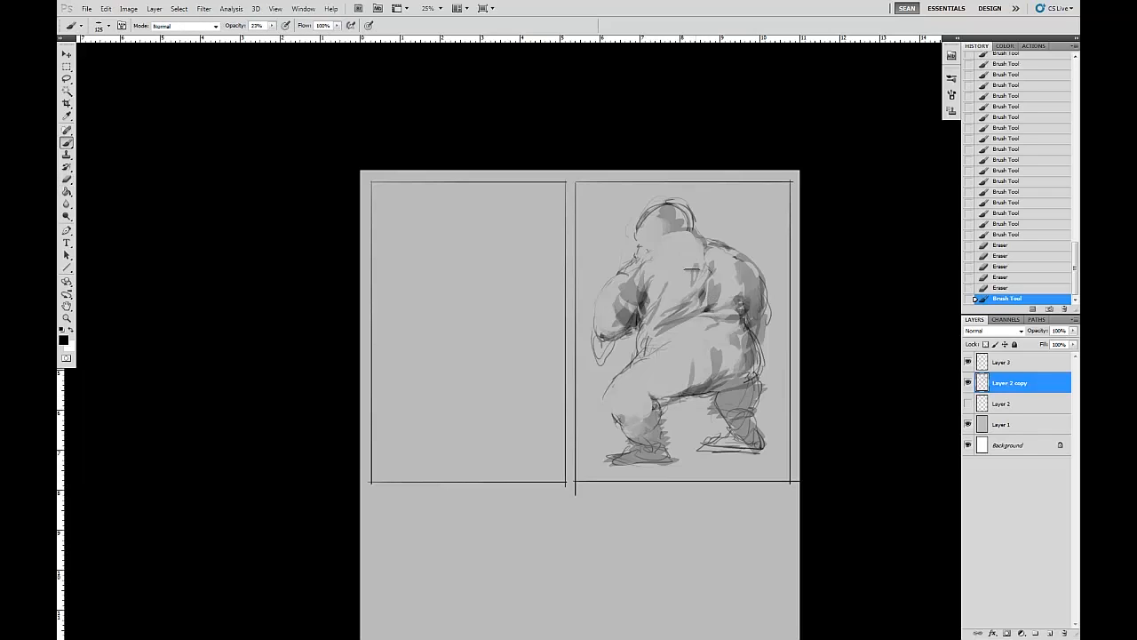
Shade the upper back and head, and erase highlights around the waist folds and right-hand hip
drag(674, 279, 704, 265)
mouse_move(684, 271)
mouse_down()
mouse_move(707, 260)
mouse_move(631, 249)
mouse_move(683, 222)
mouse_up()
key(e)
drag(664, 335, 681, 322)
mouse_move(737, 373)
mouse_down()
mouse_move(729, 333)
mouse_move(737, 337)
mouse_up()
mouse_move(739, 334)
mouse_down()
mouse_move(745, 350)
mouse_move(676, 327)
mouse_move(704, 325)
mouse_move(654, 334)
mouse_up()
key(b)
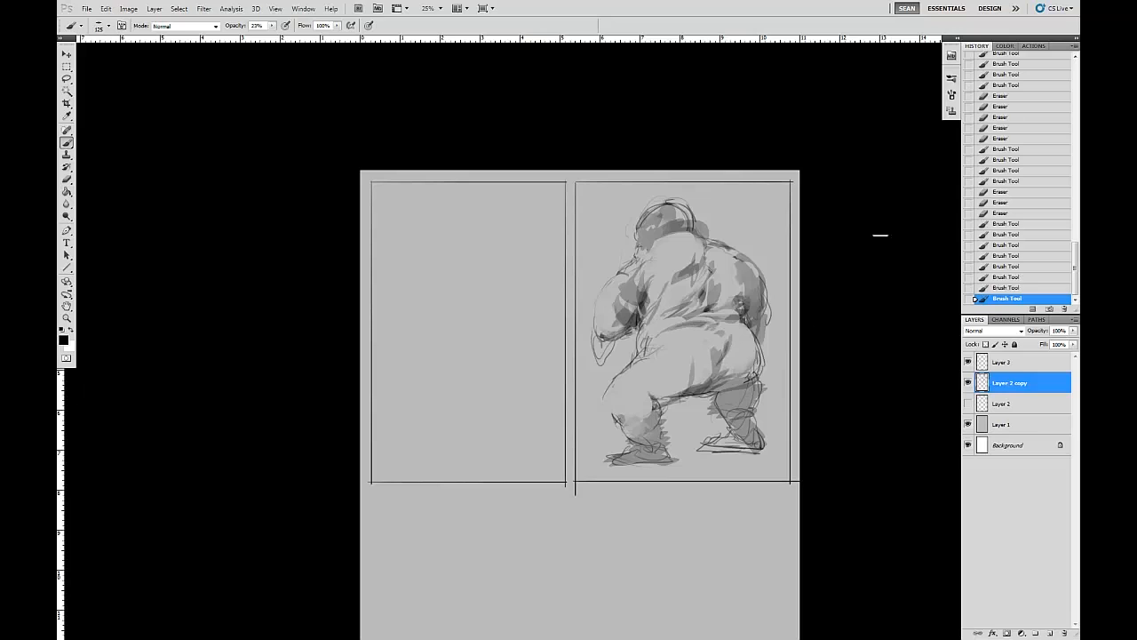
Add darker strokes on the right-hand shoulder blade and along the underside of the hips
mouse_move(725, 290)
mouse_down()
mouse_move(702, 311)
mouse_move(735, 302)
mouse_move(741, 279)
mouse_up()
mouse_move(740, 277)
mouse_down()
mouse_move(746, 296)
mouse_move(743, 267)
mouse_up()
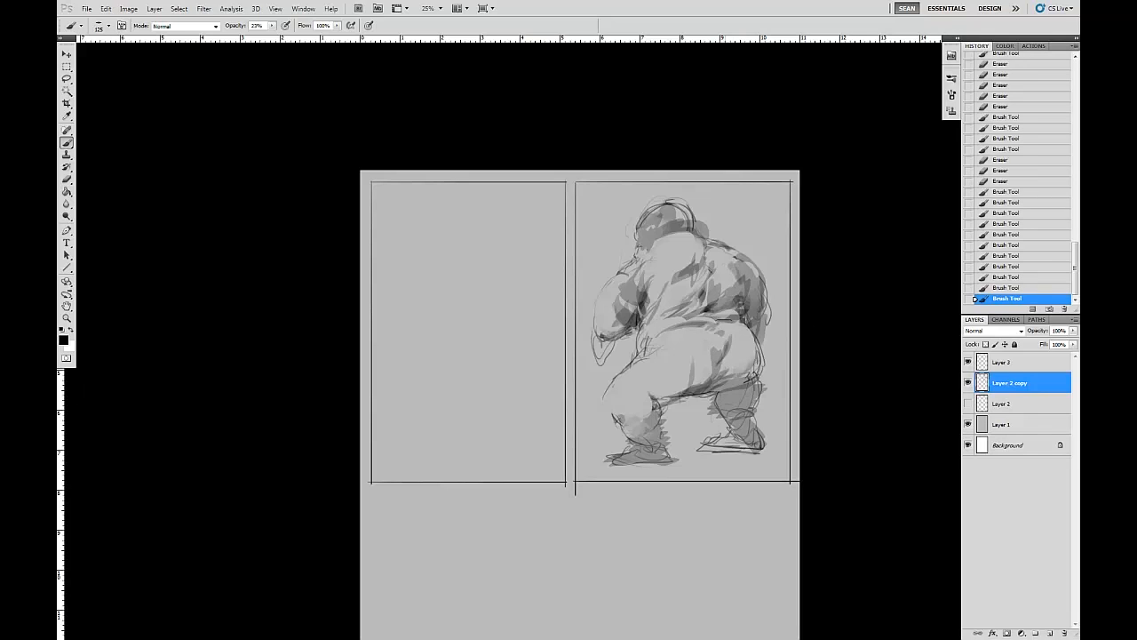
drag(696, 397, 710, 398)
Erase the head's old outline and shading, and block in a larger head shape with tone along its left side
key(e)
mouse_move(642, 233)
mouse_down()
mouse_move(687, 214)
mouse_move(639, 238)
mouse_move(653, 225)
mouse_move(624, 226)
mouse_move(634, 252)
mouse_move(642, 198)
mouse_move(686, 206)
mouse_move(667, 197)
mouse_move(643, 215)
mouse_move(674, 211)
mouse_move(635, 218)
mouse_move(684, 208)
mouse_up()
key(b)
key(e)
key(b)
mouse_move(647, 254)
mouse_down()
mouse_move(642, 188)
mouse_move(631, 240)
mouse_move(635, 218)
mouse_move(659, 241)
mouse_move(641, 217)
mouse_up()
key(e)
key(b)
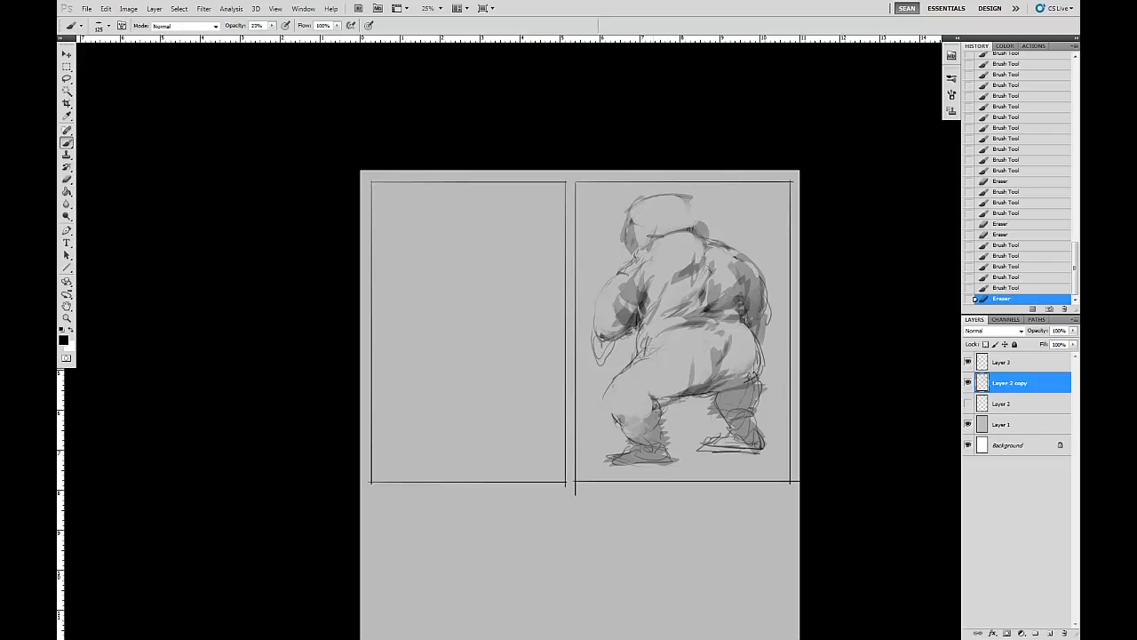
Shade the right-hand side of the character's head with broad strokes, and touch up the tone on the left-hand forearm
drag(680, 215, 696, 215)
drag(684, 210, 703, 217)
drag(679, 222, 695, 217)
drag(687, 204, 679, 216)
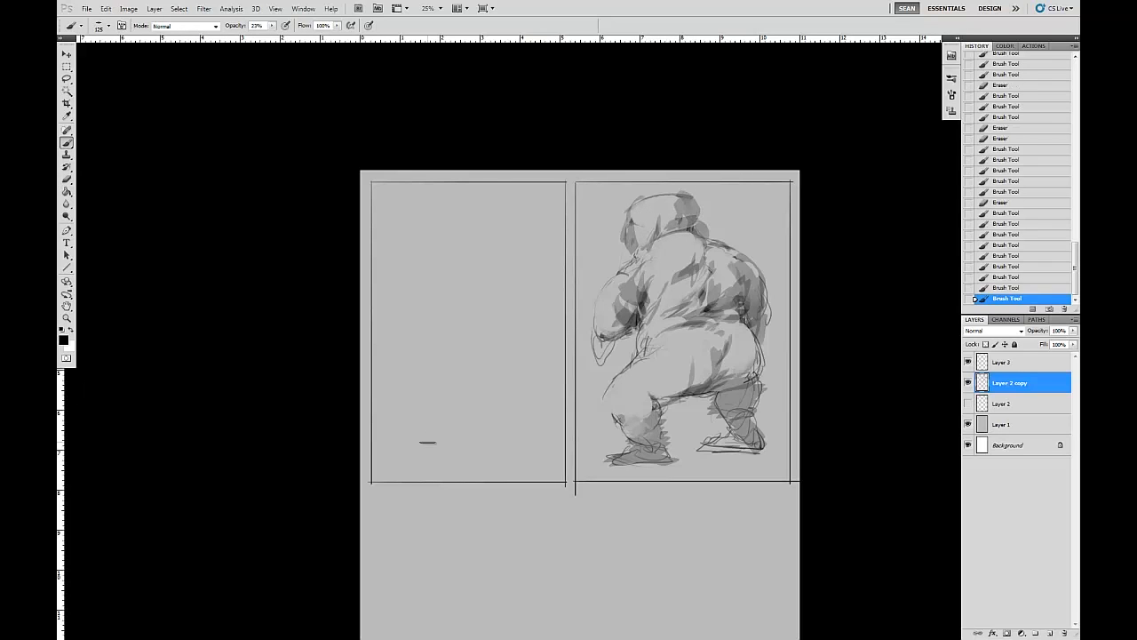
drag(594, 332, 609, 327)
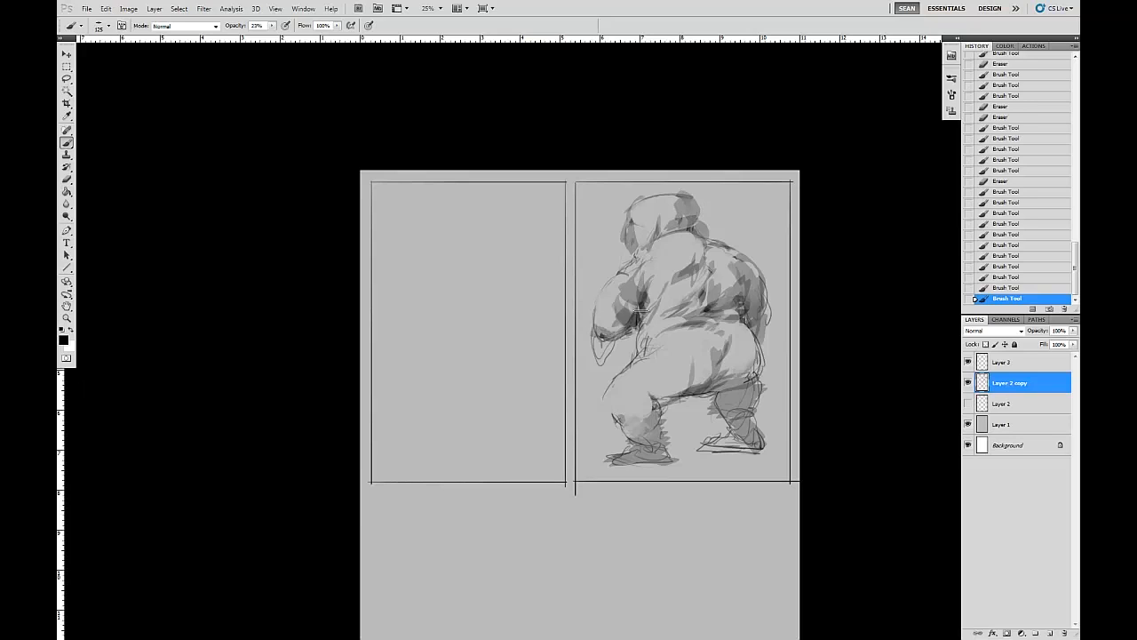
Erase the loose outline outside the right-hand arm, and add darker strokes around the collar and upper back
key(e)
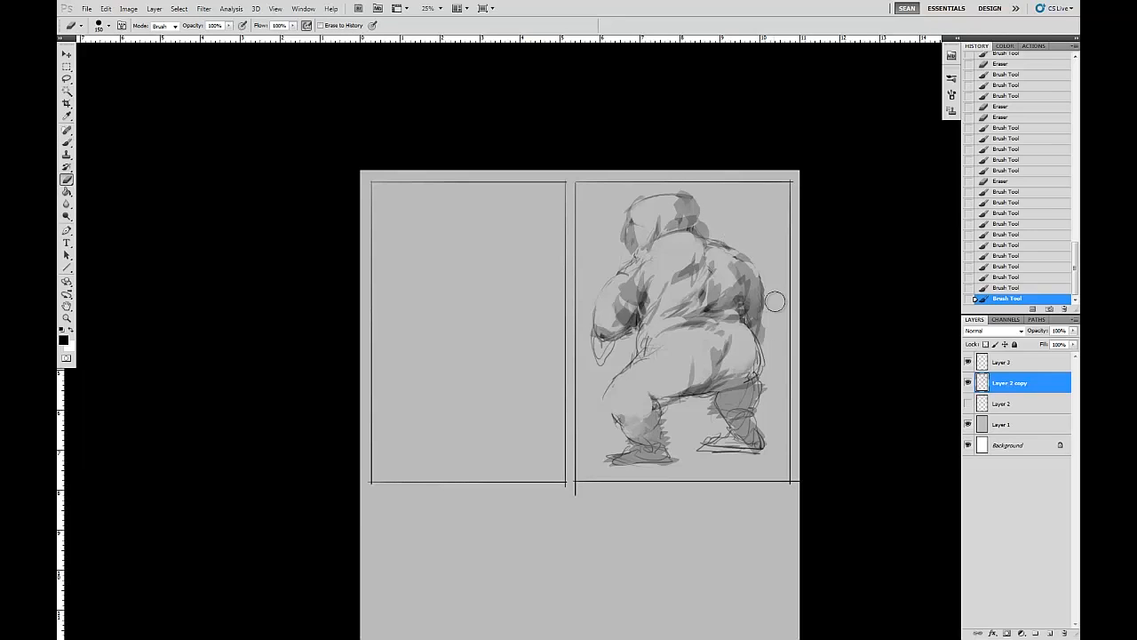
drag(770, 338, 780, 317)
key(b)
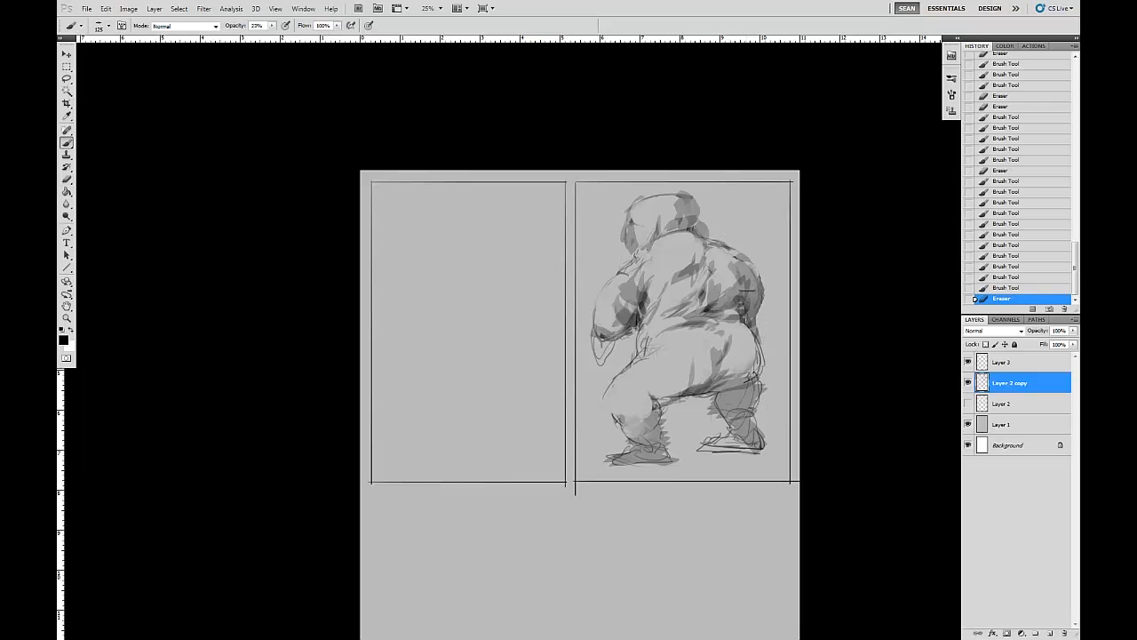
mouse_move(731, 347)
mouse_down()
mouse_move(706, 347)
mouse_move(714, 376)
mouse_up()
mouse_move(702, 294)
mouse_down()
mouse_move(684, 266)
mouse_move(677, 203)
mouse_up()
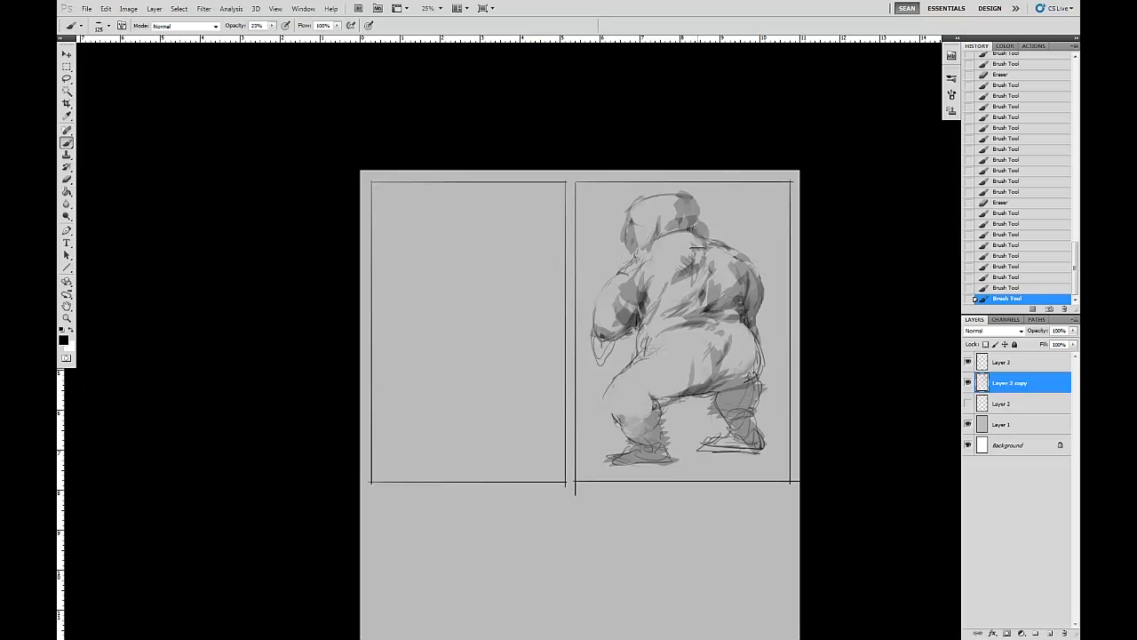
Brush loose hair strokes beside the head, and rework the hips into a shirt hem and shaded shorts
mouse_move(703, 254)
mouse_down()
mouse_move(728, 199)
mouse_move(747, 192)
mouse_move(748, 204)
mouse_move(755, 187)
mouse_up()
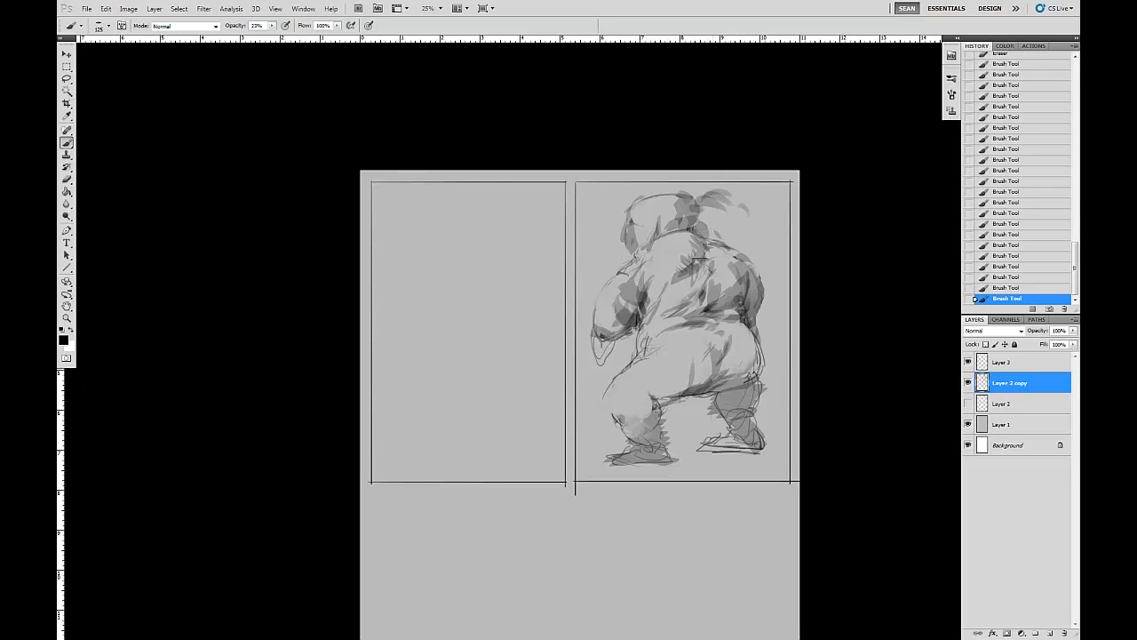
mouse_move(707, 252)
mouse_down()
mouse_move(681, 307)
mouse_move(711, 409)
mouse_up()
key(e)
mouse_move(711, 342)
mouse_down()
mouse_move(707, 388)
mouse_move(740, 355)
mouse_move(746, 382)
mouse_up()
key(b)
mouse_move(764, 329)
mouse_down()
mouse_move(650, 338)
mouse_move(689, 373)
mouse_move(679, 386)
mouse_move(689, 380)
mouse_up()
mouse_move(747, 338)
mouse_down()
mouse_move(720, 356)
mouse_move(734, 373)
mouse_move(704, 334)
mouse_up()
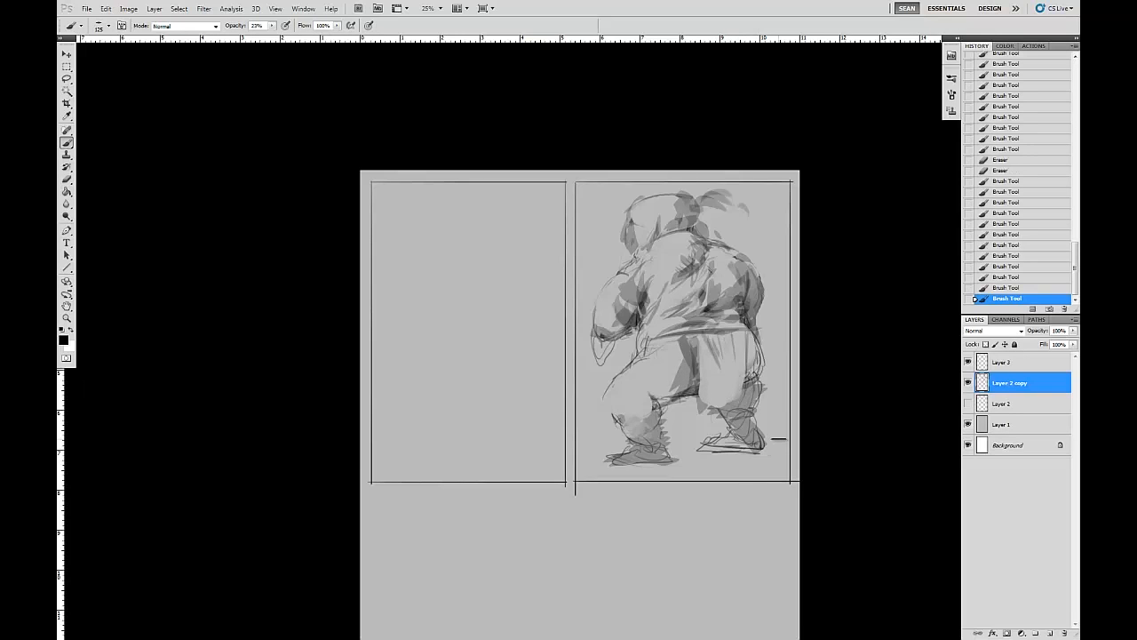
Reshape the head by darkening its crown, trimming its left-hand edge and cleaning up the hair strokes
mouse_move(702, 192)
mouse_down()
mouse_move(636, 209)
mouse_move(622, 250)
mouse_up()
key(e)
key(b)
drag(724, 208, 736, 222)
drag(729, 217, 739, 229)
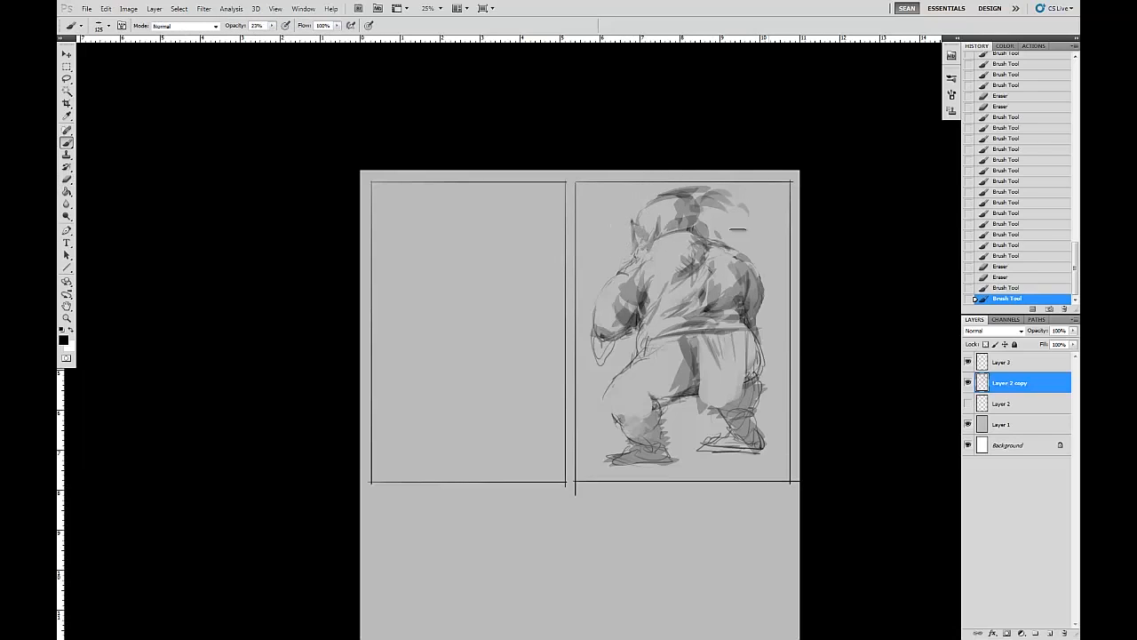
drag(670, 226, 674, 228)
key(e)
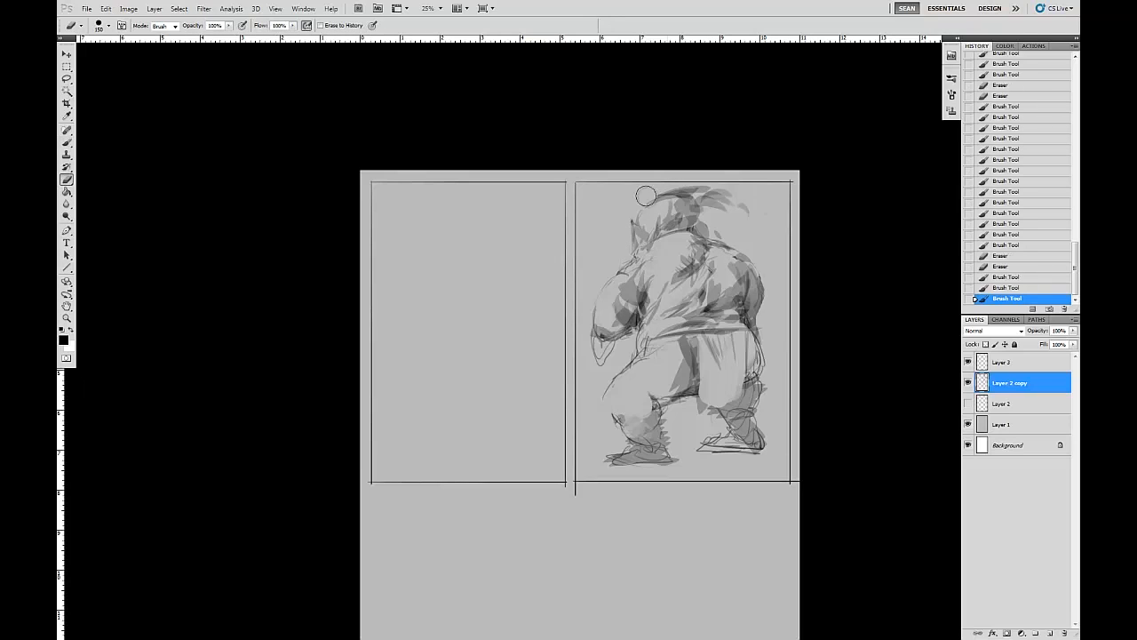
drag(690, 307, 684, 305)
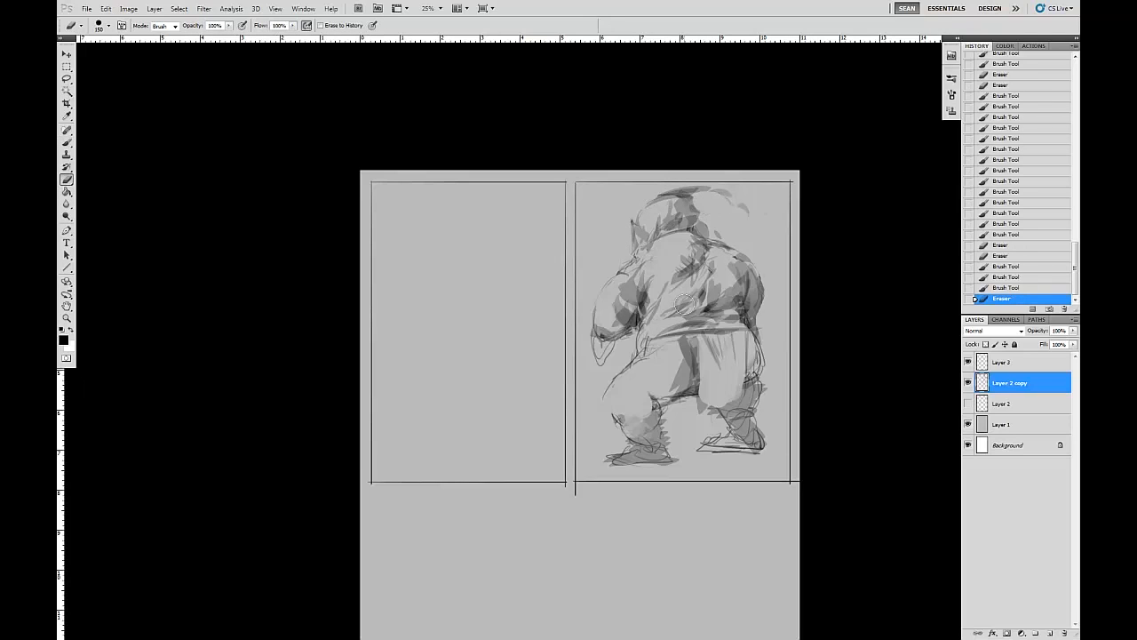
Select the empty first panel frame on Layer 3 with a rectangular marquee, delete it and deselect
click(1006, 364)
click(67, 67)
drag(561, 530, 569, 534)
key(Delete)
key(ctrl+d)
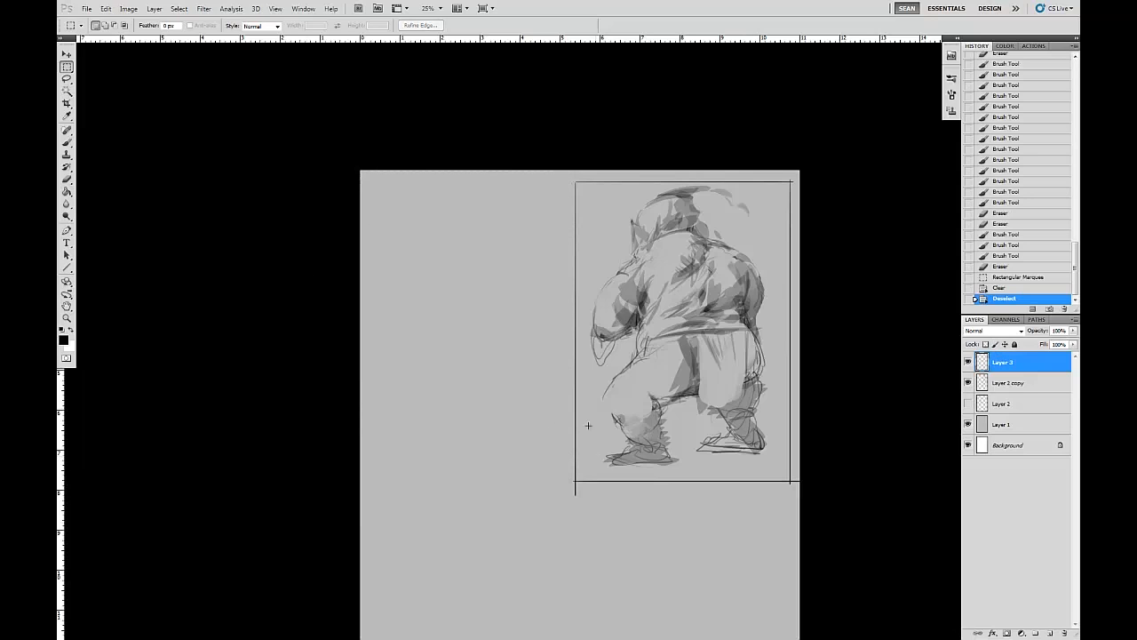
Erase the left and bottom border lines of the remaining panel frame
key(e)
mouse_move(576, 493)
mouse_down()
mouse_move(572, 196)
mouse_move(559, 485)
mouse_move(785, 482)
mouse_up()
key(b)
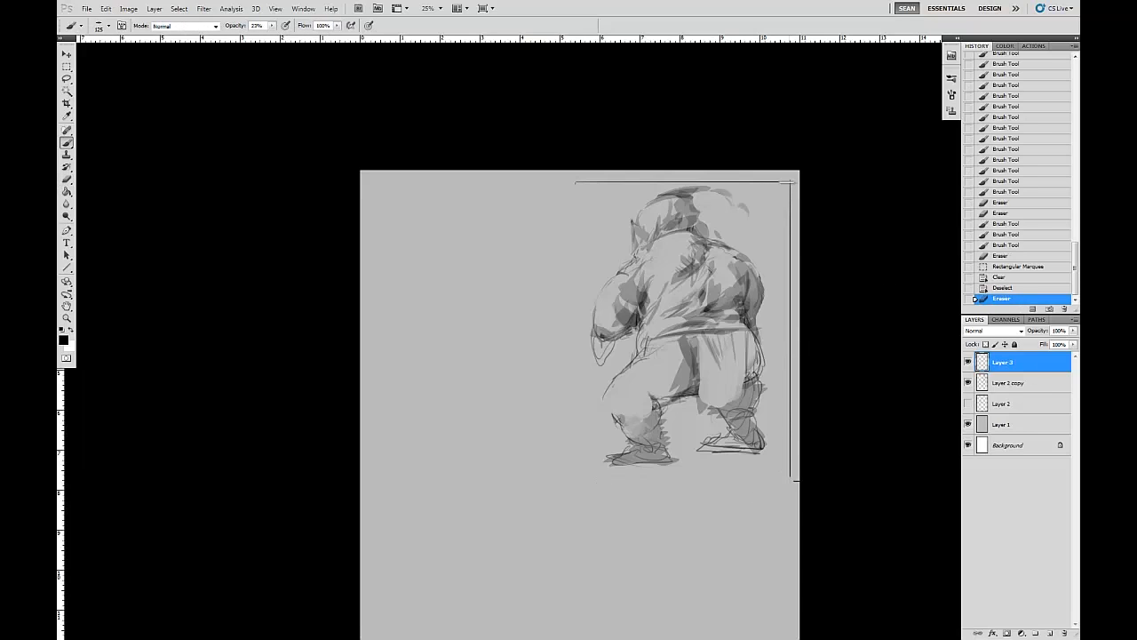
Discard the broad test line, and set the brush to a 10 px round tip at 75% opacity
drag(782, 182, 488, 182)
key(ctrl+z)
click(101, 26)
click(143, 254)
click(514, 192)
click(271, 25)
drag(281, 41, 302, 45)
Extend the frame's top border leftward with a straight line, widening the panel to about 7 inches
drag(531, 182, 784, 186)
key(ctrl+z)
drag(545, 182, 790, 182)
drag(544, 181, 544, 494)
key(ctrl+z)
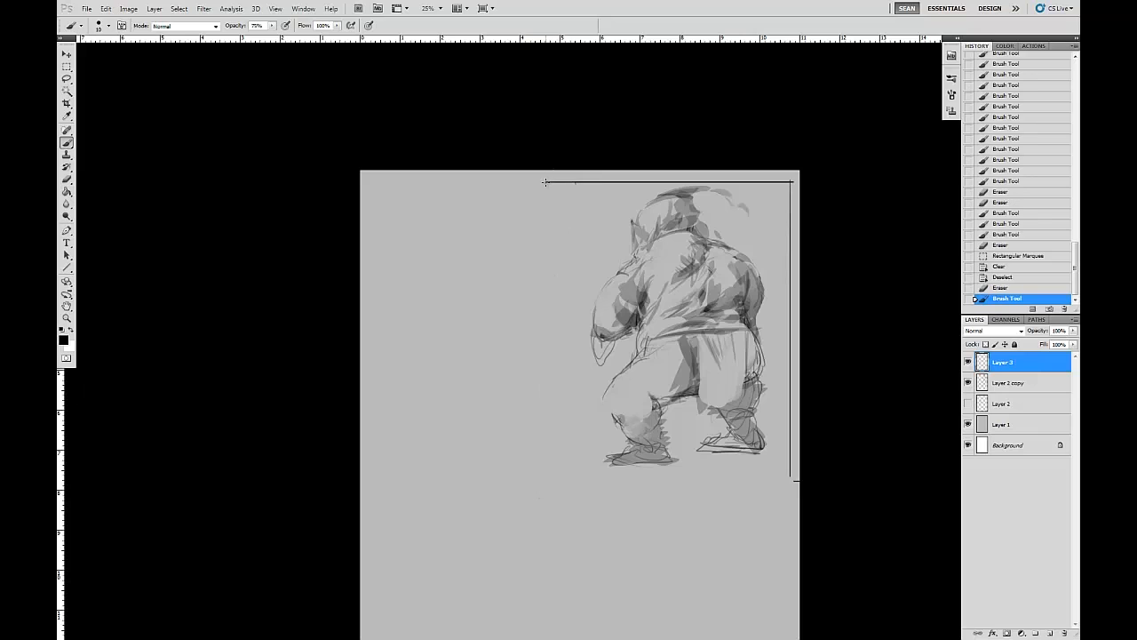
click(548, 182)
key(ctrl+z)
shift+click(498, 187)
Draw the enlarged frame's left and bottom borders, and extend the right border down to close the panel at about 8.5 inches tall
mouse_move(499, 186)
mouse_down()
mouse_move(502, 528)
mouse_move(560, 515)
mouse_move(503, 525)
mouse_move(773, 524)
mouse_up()
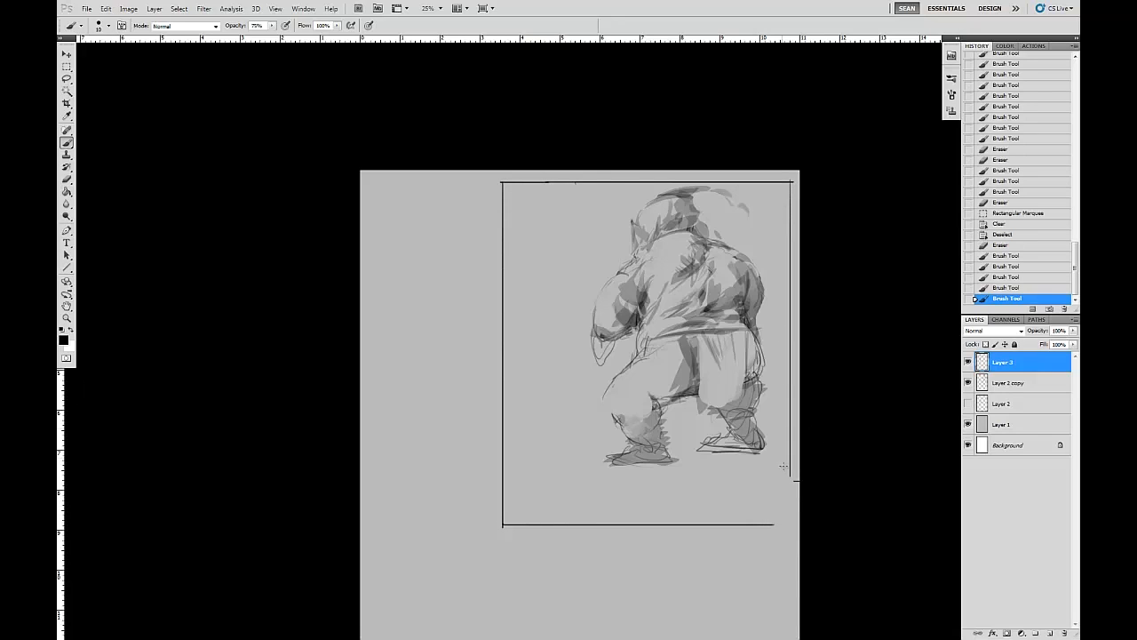
click(790, 527)
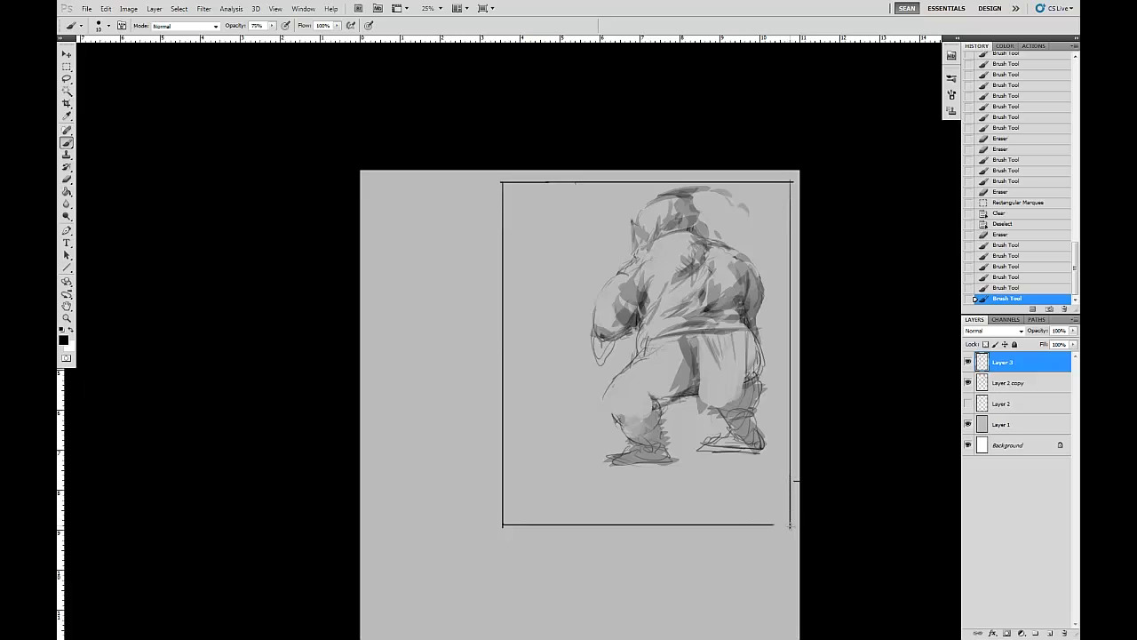
drag(790, 525, 773, 524)
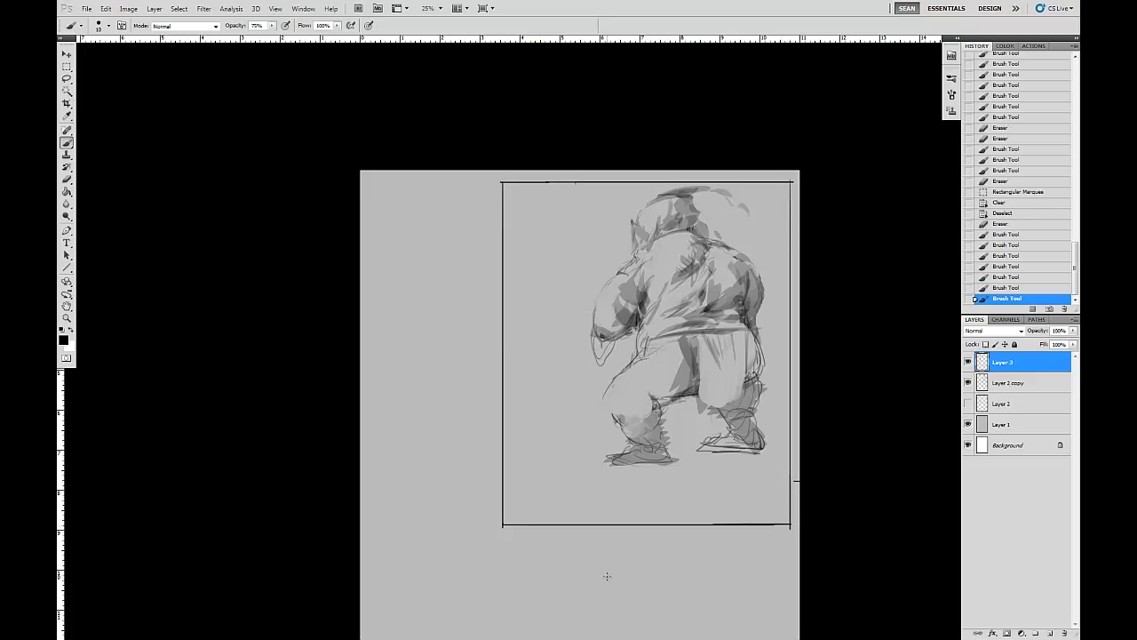
Move the character sketch on Layer 2 copy down about 1 inch within the enlarged frame
click(1033, 383)
click(67, 55)
drag(735, 341, 730, 393)
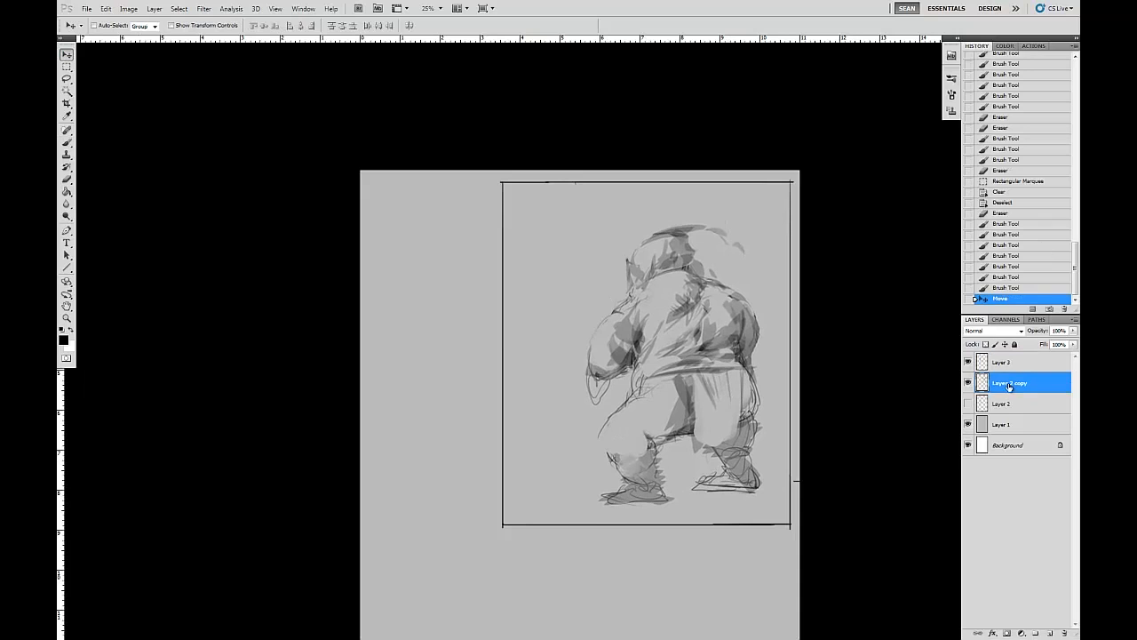
Choose a 19 px hard round brush for drawing on Layer 2 copy
key(b)
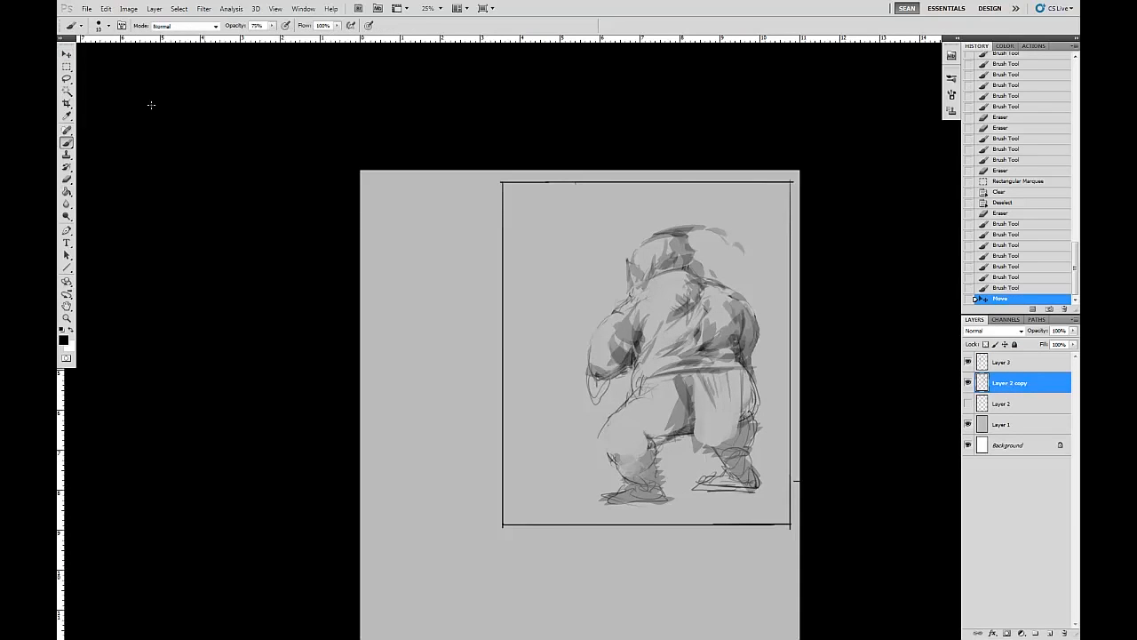
click(105, 26)
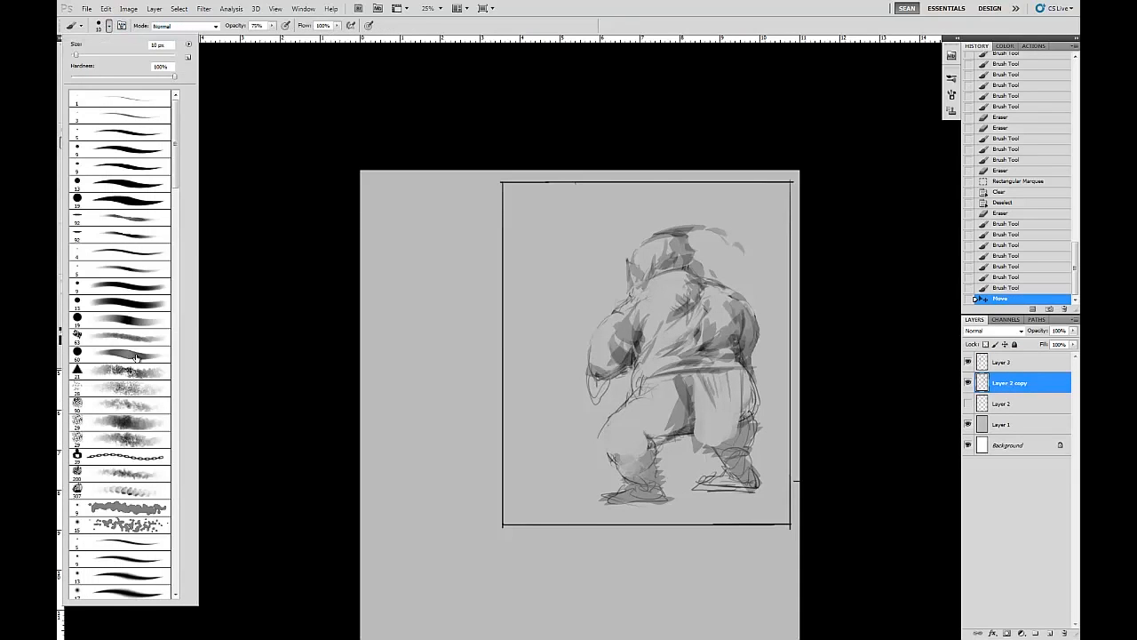
click(125, 198)
key(Return)
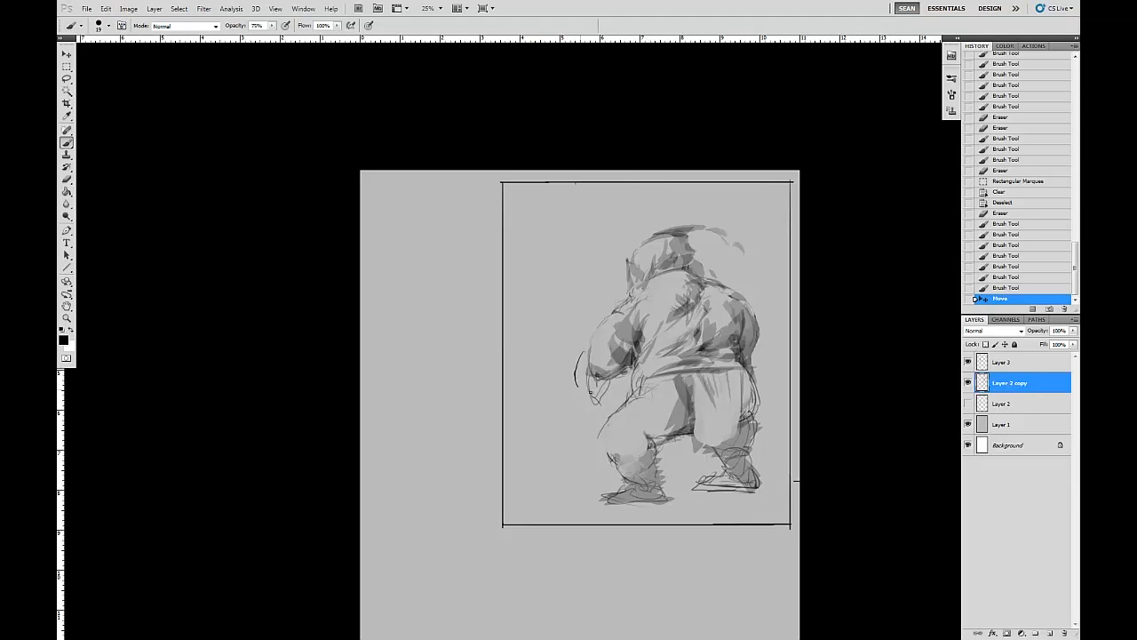
drag(655, 371, 649, 381)
drag(653, 374, 646, 384)
drag(651, 377, 643, 388)
drag(648, 381, 640, 393)
key(ctrl+alt+z)
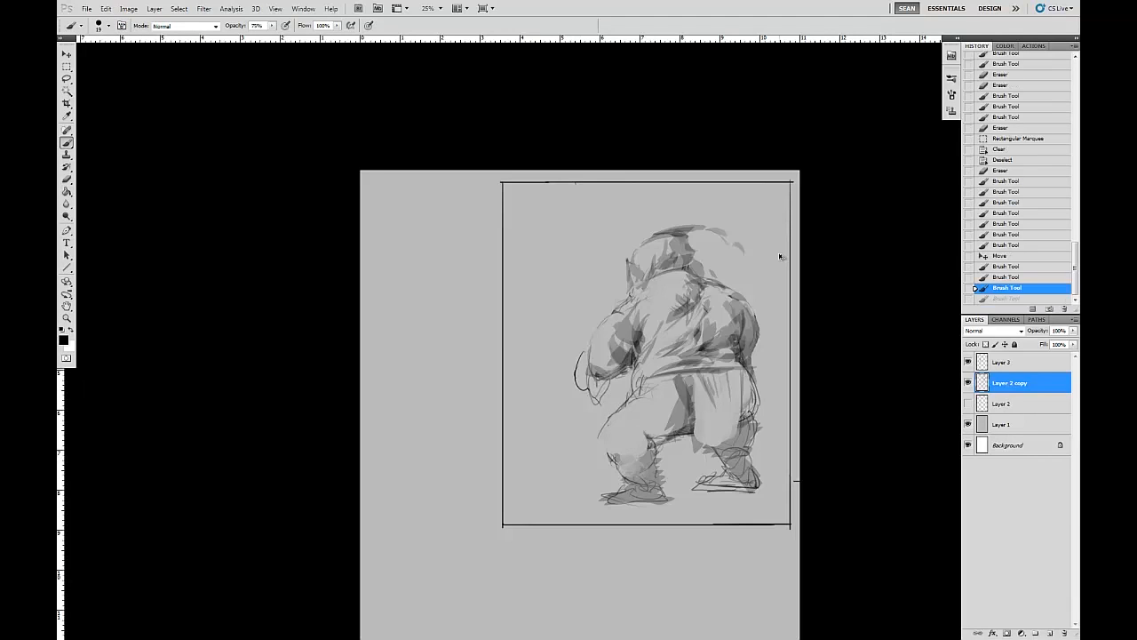
key(ctrl+alt+z)
key(ctrl+alt+z)
Set the brush opacity to 27% and sketch the left-hand fist with loose curved lines in front of it
drag(271, 25, 248, 49)
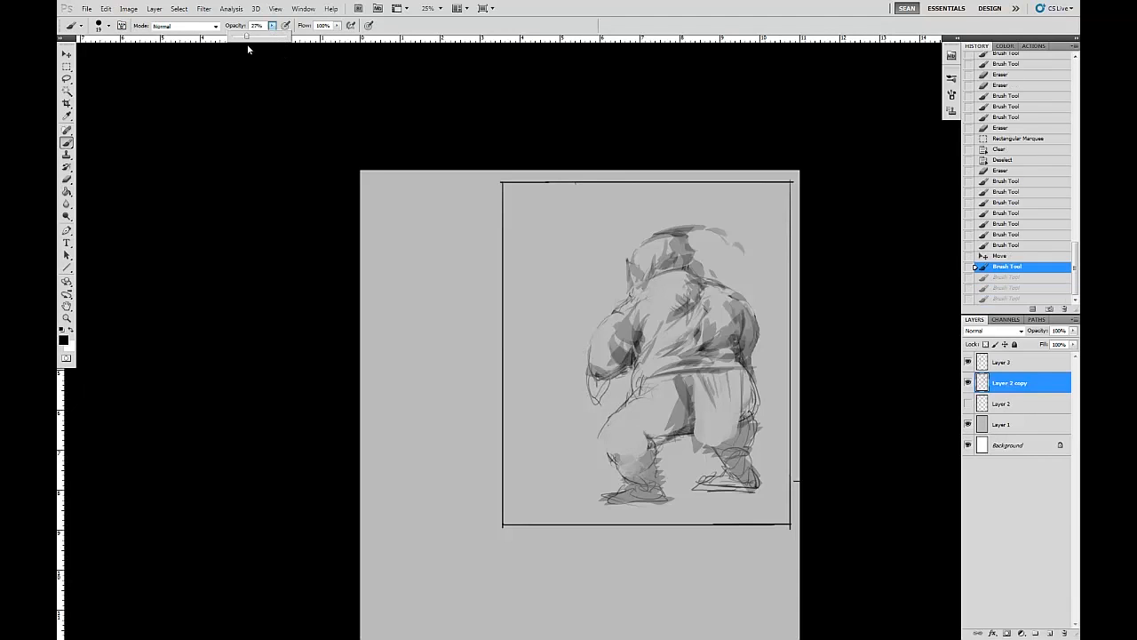
drag(668, 353, 674, 359)
mouse_move(594, 391)
mouse_down()
mouse_move(617, 375)
mouse_move(564, 373)
mouse_move(569, 359)
mouse_move(615, 380)
mouse_move(603, 368)
mouse_move(573, 407)
mouse_move(611, 370)
mouse_move(560, 380)
mouse_move(594, 393)
mouse_up()
key(e)
key(b)
drag(557, 358, 578, 384)
mouse_move(569, 336)
mouse_down()
mouse_move(604, 387)
mouse_move(578, 387)
mouse_move(562, 336)
mouse_move(548, 369)
mouse_up()
key(e)
key(b)
Rough in a tall curved weapon held by the left-hand fist, with a hooked top, shaft, grip loops and pointed lower end
drag(578, 411, 568, 445)
drag(524, 346, 562, 324)
drag(552, 252, 569, 280)
mouse_move(580, 282)
mouse_down()
mouse_move(548, 402)
mouse_move(574, 494)
mouse_up()
drag(553, 418, 573, 460)
drag(558, 254, 535, 303)
mouse_move(579, 238)
mouse_down()
mouse_move(569, 281)
mouse_move(519, 241)
mouse_move(544, 316)
mouse_move(547, 409)
mouse_move(529, 398)
mouse_move(582, 430)
mouse_up()
mouse_move(544, 337)
mouse_down()
mouse_move(523, 380)
mouse_move(576, 426)
mouse_move(573, 466)
mouse_up()
mouse_move(547, 418)
mouse_down()
mouse_move(564, 479)
mouse_move(562, 471)
mouse_up()
key(e)
key(b)
drag(562, 400, 565, 444)
mouse_move(551, 343)
mouse_down()
mouse_move(547, 400)
mouse_move(558, 373)
mouse_up()
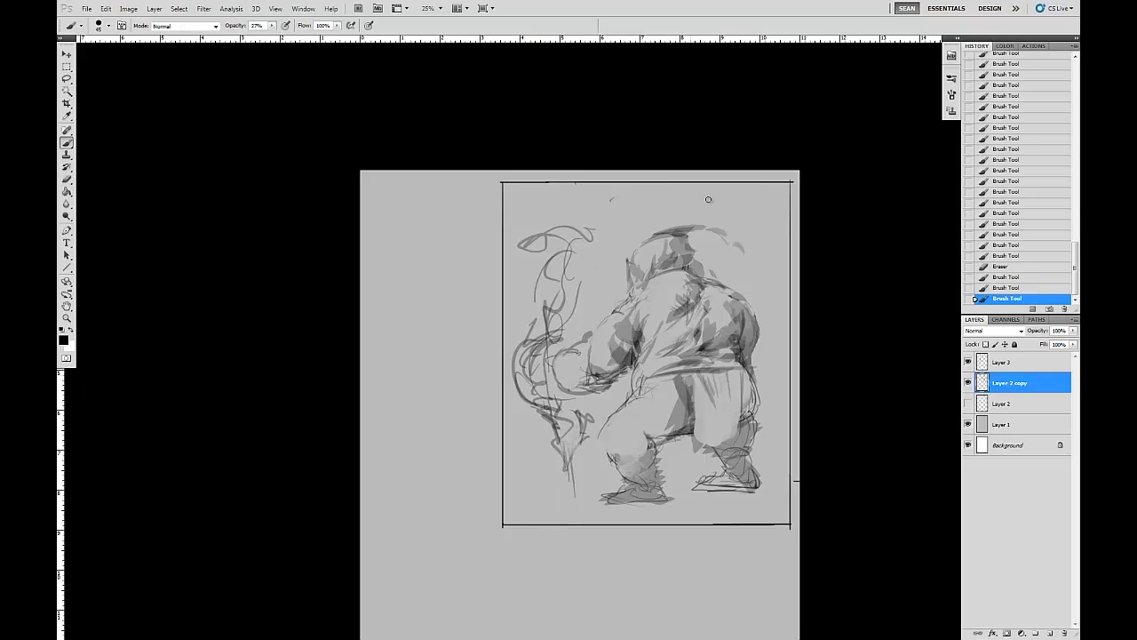
Build up the weapon's upper shaft with repeated strokes, and erase the excess outer lines around its lower curve
drag(570, 323, 558, 313)
mouse_move(573, 247)
mouse_down()
mouse_move(524, 266)
mouse_move(562, 338)
mouse_move(538, 388)
mouse_move(534, 318)
mouse_up()
key(e)
drag(512, 369, 556, 470)
key(b)
mouse_move(533, 400)
mouse_down()
mouse_move(548, 280)
mouse_move(557, 316)
mouse_up()
drag(591, 247, 558, 368)
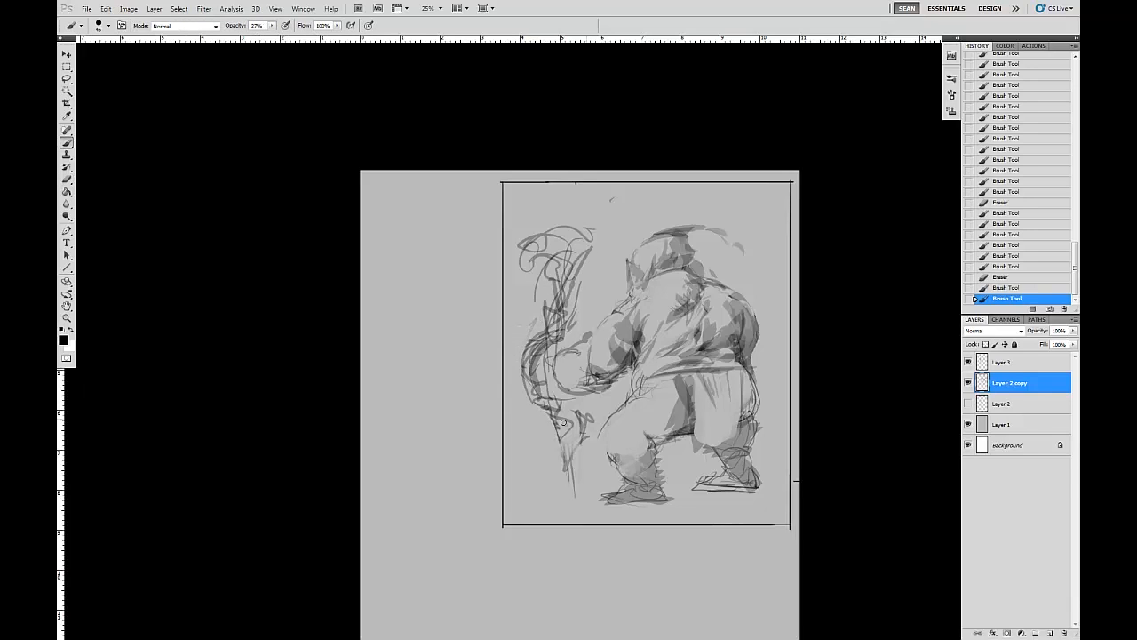
Thicken the weapon's lower tip, redraw its top as a curled hook, and add a loop on the right-hand shoulder
drag(569, 432, 591, 469)
mouse_move(721, 284)
mouse_down()
mouse_move(748, 287)
mouse_move(762, 316)
mouse_up()
key(e)
mouse_move(552, 257)
mouse_down()
mouse_move(522, 264)
mouse_move(544, 242)
mouse_up()
key(b)
mouse_move(557, 306)
mouse_down()
mouse_move(537, 251)
mouse_move(578, 249)
mouse_move(561, 224)
mouse_up()
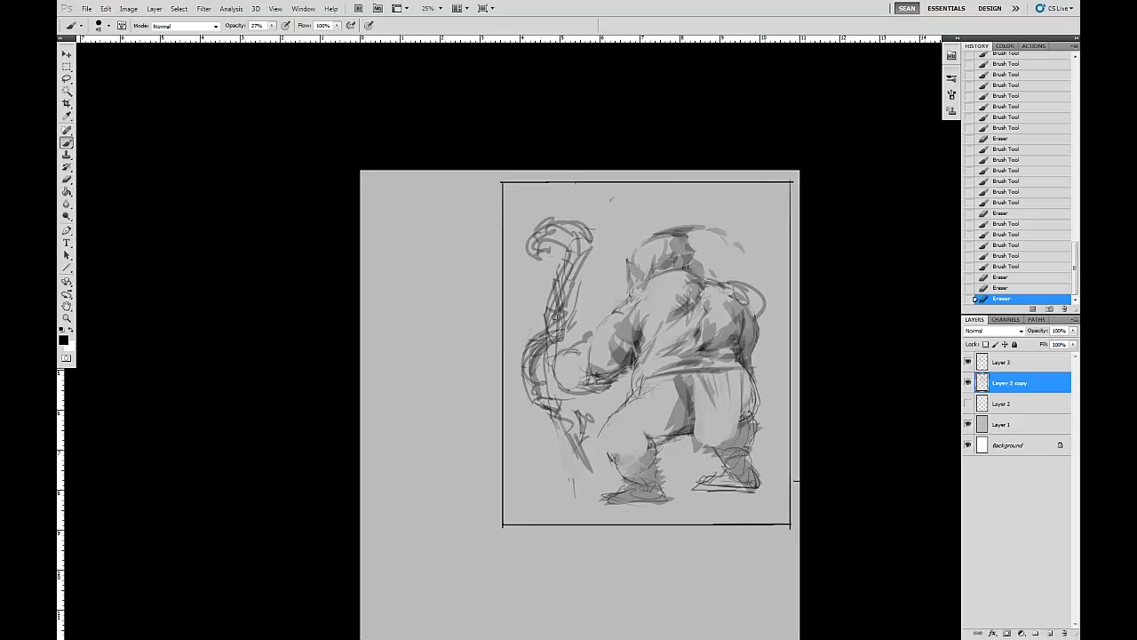
drag(555, 317, 562, 338)
drag(558, 453, 571, 463)
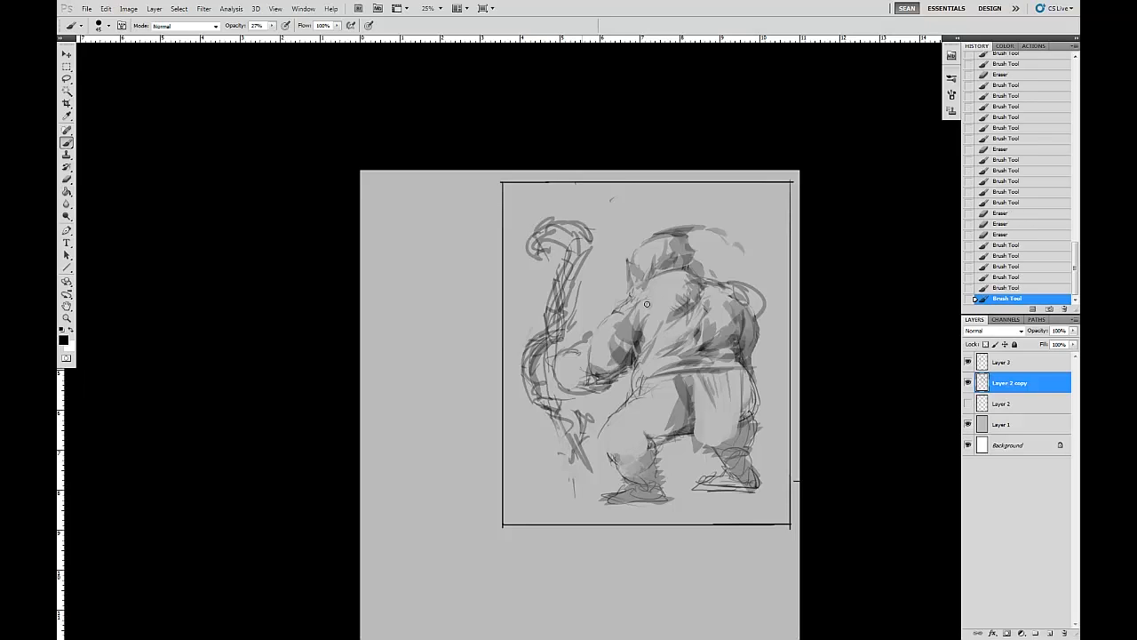
Add curved strap lines over the right-hand shoulder, and sketch the face's profile on the head's left edge
mouse_move(751, 301)
mouse_down()
mouse_move(746, 280)
mouse_move(766, 333)
mouse_move(702, 277)
mouse_move(658, 259)
mouse_move(636, 271)
mouse_move(644, 282)
mouse_move(631, 268)
mouse_up()
drag(634, 298, 621, 257)
key(e)
key(b)
Erase and redraw the weapon's curves around the fist, and clean up its lower shaft
key(e)
mouse_move(531, 391)
mouse_down()
mouse_move(591, 228)
mouse_move(559, 327)
mouse_move(526, 368)
mouse_up()
key(b)
mouse_move(551, 334)
mouse_down()
mouse_move(533, 391)
mouse_move(549, 354)
mouse_move(538, 382)
mouse_up()
mouse_move(559, 382)
mouse_down()
mouse_move(538, 414)
mouse_move(581, 482)
mouse_up()
key(e)
key(b)
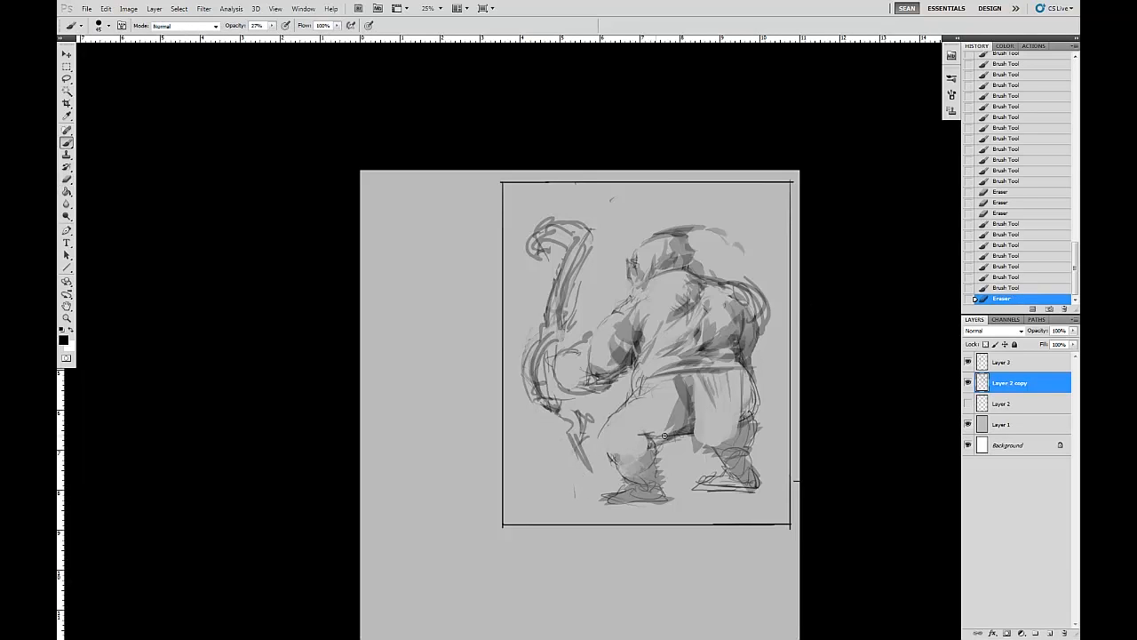
Add strokes at the neck and fold lines across the back of the shirt
drag(630, 311, 628, 296)
mouse_move(704, 296)
mouse_down()
mouse_move(729, 295)
mouse_move(698, 267)
mouse_move(673, 305)
mouse_up()
drag(679, 304, 664, 315)
drag(668, 315, 654, 327)
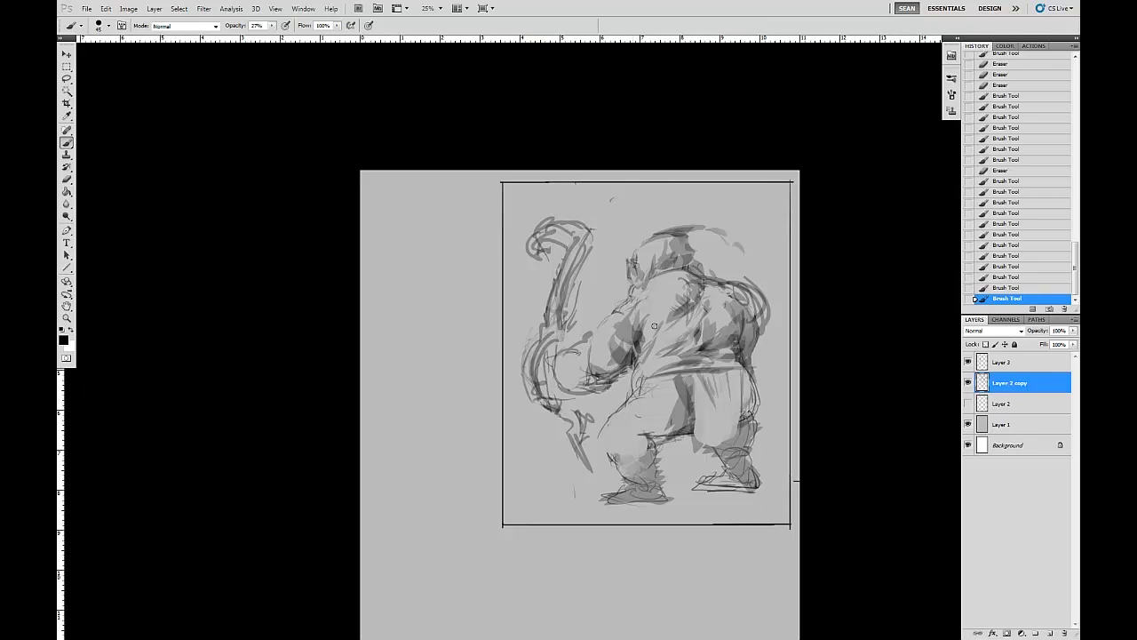
Rework the right-hand leg of the shorts with brush strokes, and erase highlights down to the lower leg
mouse_move(701, 361)
mouse_down()
mouse_move(665, 366)
mouse_move(745, 368)
mouse_move(702, 410)
mouse_move(736, 393)
mouse_move(725, 437)
mouse_up()
key(e)
drag(737, 393, 698, 481)
Outline the face and forehead, and sketch a curled topknot on the back of the head
key(b)
drag(635, 291, 663, 238)
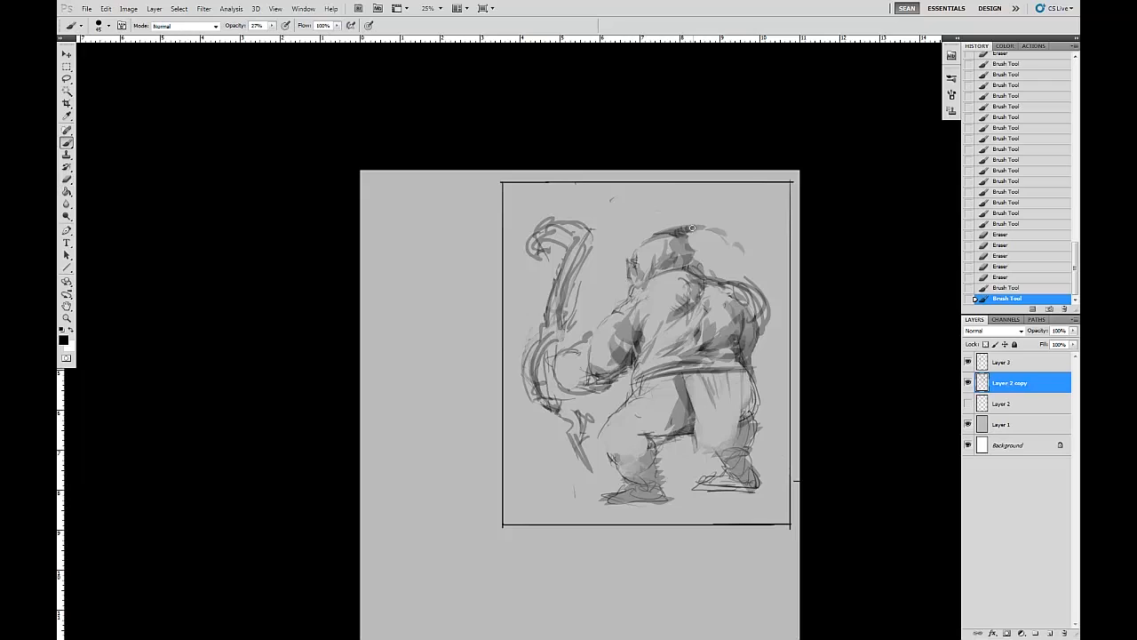
drag(682, 229, 691, 234)
drag(695, 218, 718, 231)
mouse_move(697, 221)
mouse_down()
mouse_move(693, 291)
mouse_move(807, 250)
mouse_move(720, 233)
mouse_up()
drag(699, 226, 728, 249)
drag(702, 226, 723, 239)
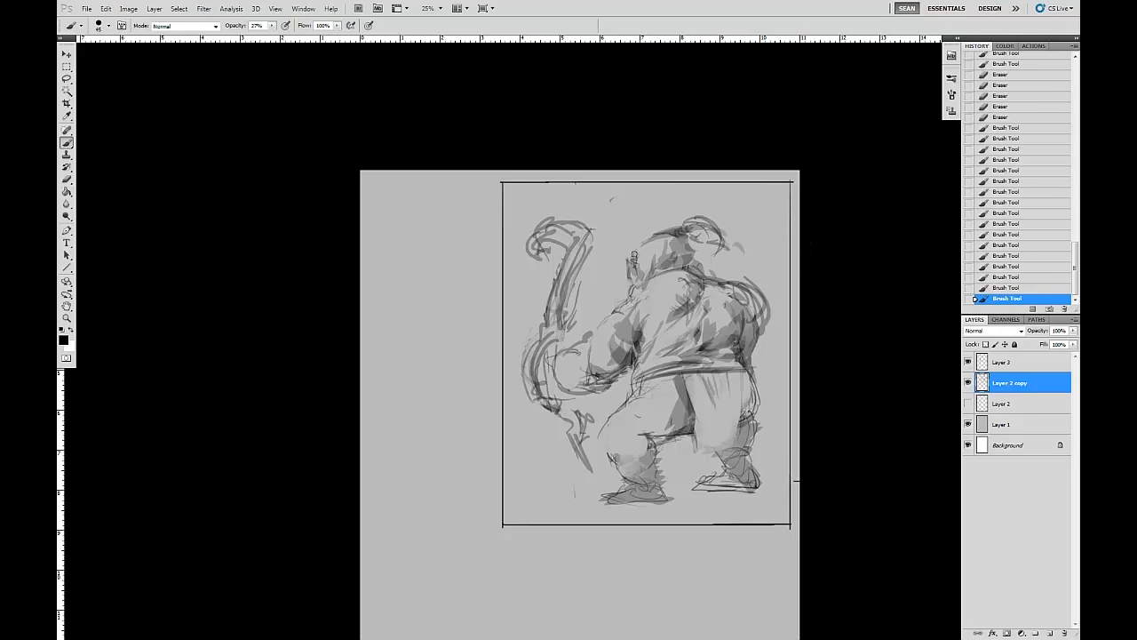
mouse_move(627, 258)
mouse_down()
mouse_move(640, 325)
mouse_move(636, 229)
mouse_up()
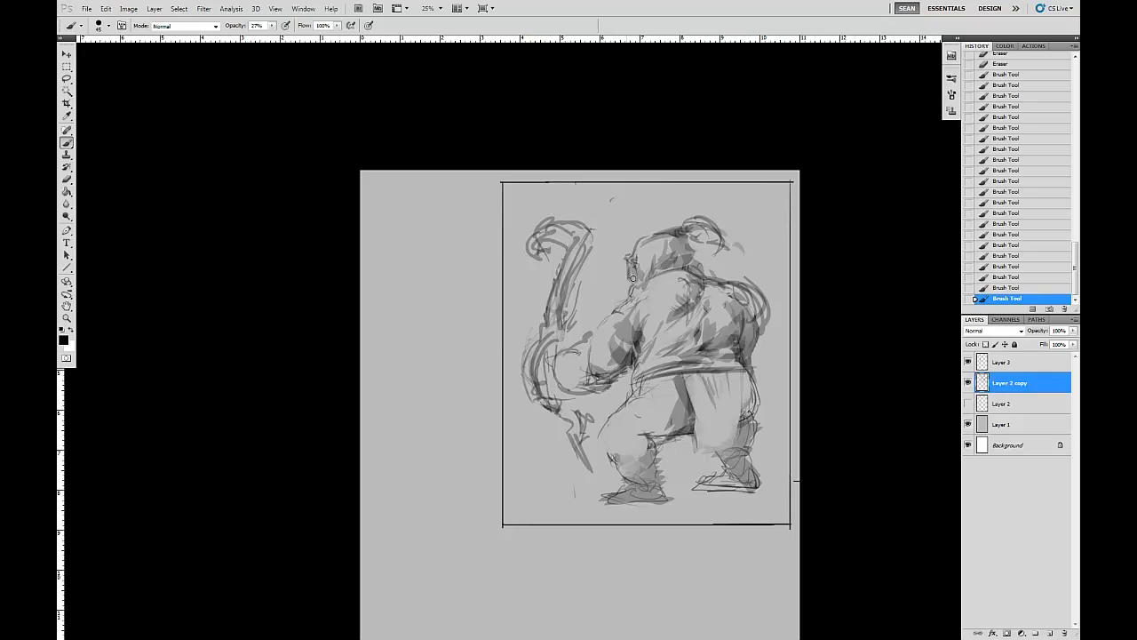
Add shading strokes on the left-hand arm, and erase the weapon's upper shaft to a thinner, cleaner shape
drag(618, 366, 633, 348)
drag(613, 368, 631, 353)
key(e)
mouse_move(544, 382)
mouse_down()
mouse_move(579, 440)
mouse_move(518, 344)
mouse_move(551, 247)
mouse_move(530, 247)
mouse_move(599, 255)
mouse_move(572, 322)
mouse_move(579, 300)
mouse_up()
drag(580, 302, 572, 323)
drag(574, 322, 579, 302)
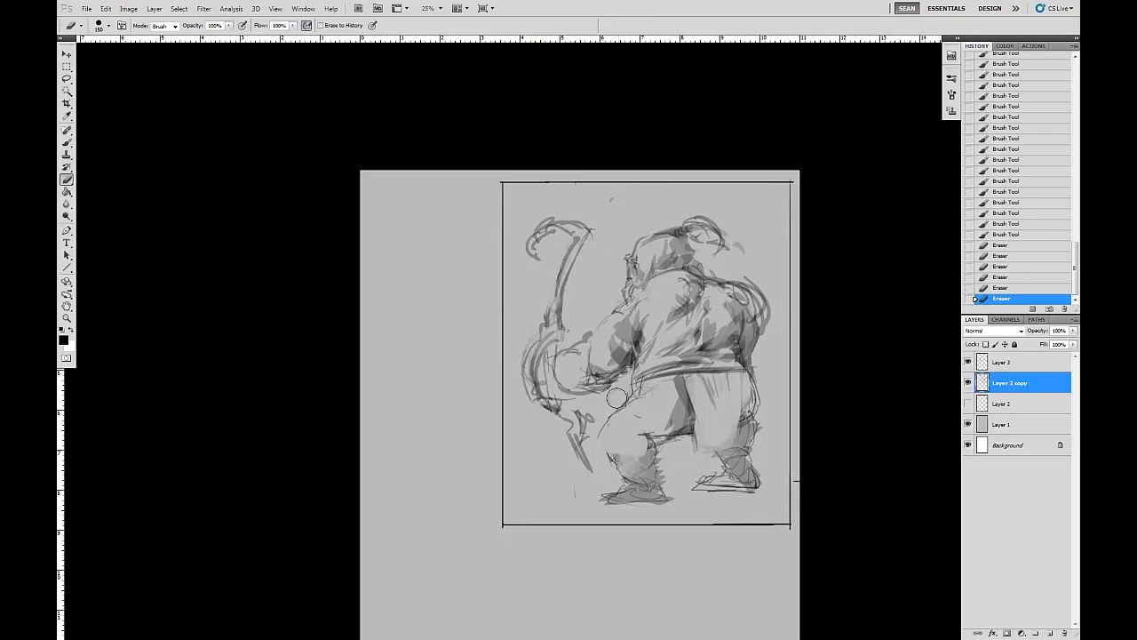
Reduce the eraser to 45 px and erase a highlight across the cheek and jaw
key(bracketleft)
key(bracketleft)
key(bracketleft)
key(bracketleft)
drag(635, 274, 645, 270)
drag(645, 270, 622, 277)
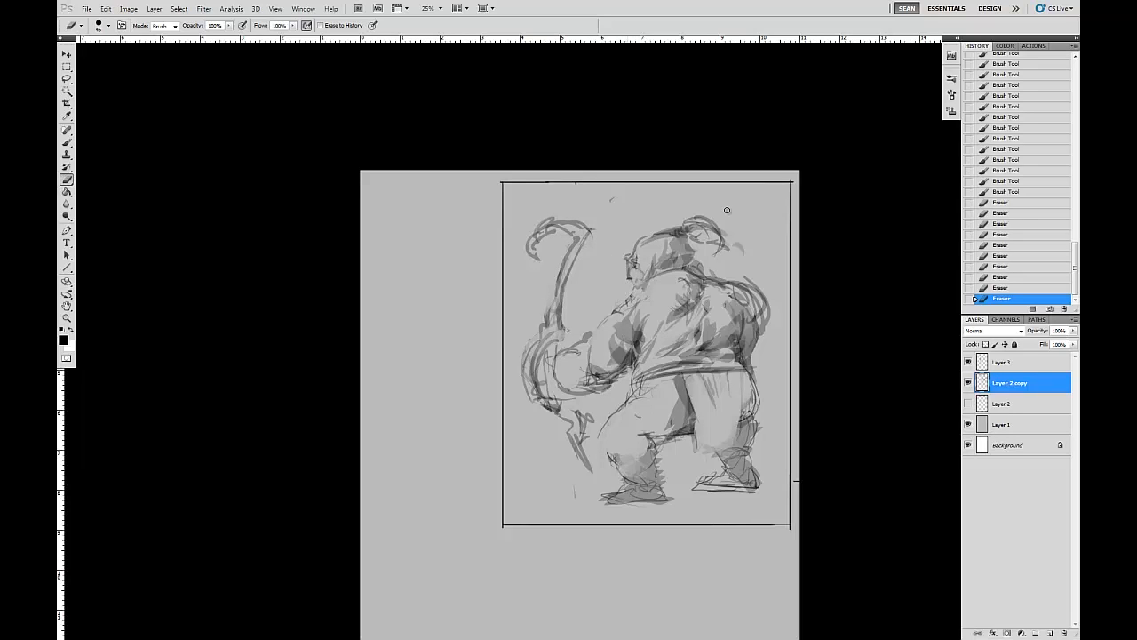
Draw the brow, eye and jaw details on the face, and add small accents beside the left-hand arm
key(b)
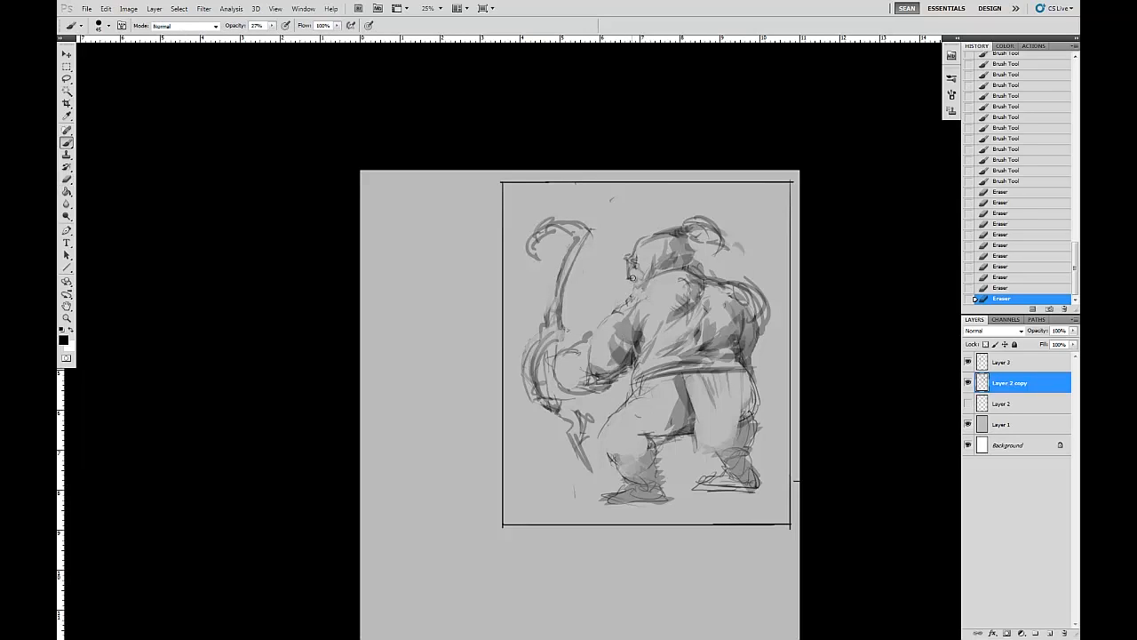
drag(635, 286, 644, 262)
drag(650, 347, 645, 354)
drag(641, 359, 636, 367)
drag(631, 263, 633, 272)
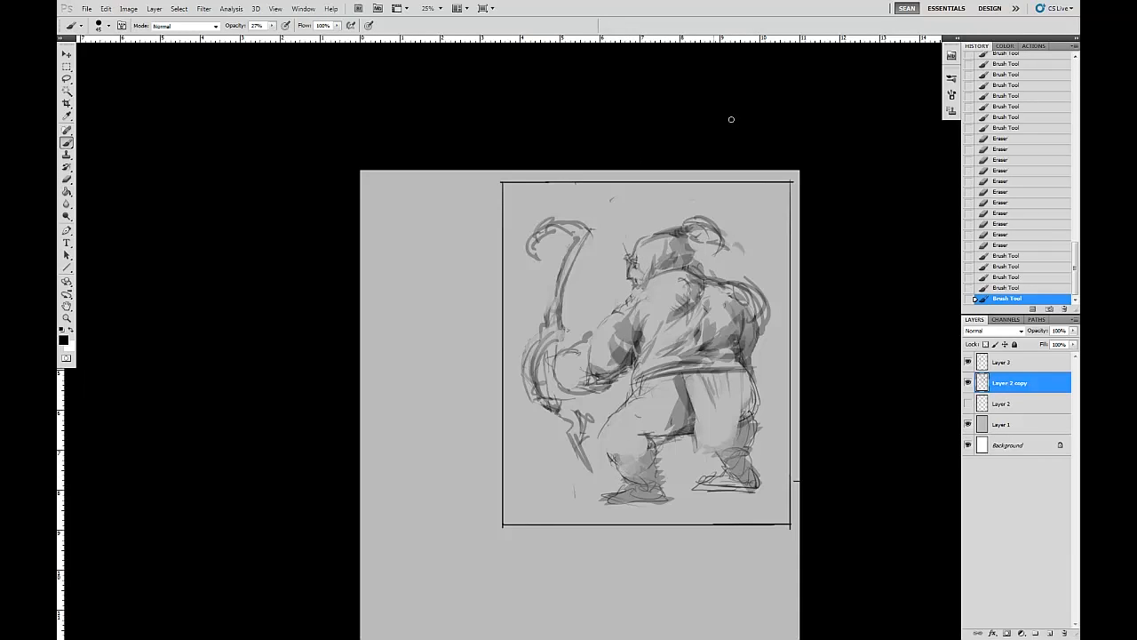
Add shading strokes to the back of the head and neck, the rear shoulder, and the upper thigh
drag(676, 235, 702, 254)
mouse_move(711, 262)
mouse_down()
mouse_move(724, 274)
mouse_move(693, 258)
mouse_up()
mouse_move(691, 247)
mouse_down()
mouse_move(649, 297)
mouse_move(708, 262)
mouse_up()
drag(711, 259, 696, 249)
drag(747, 301, 749, 348)
drag(674, 382, 668, 392)
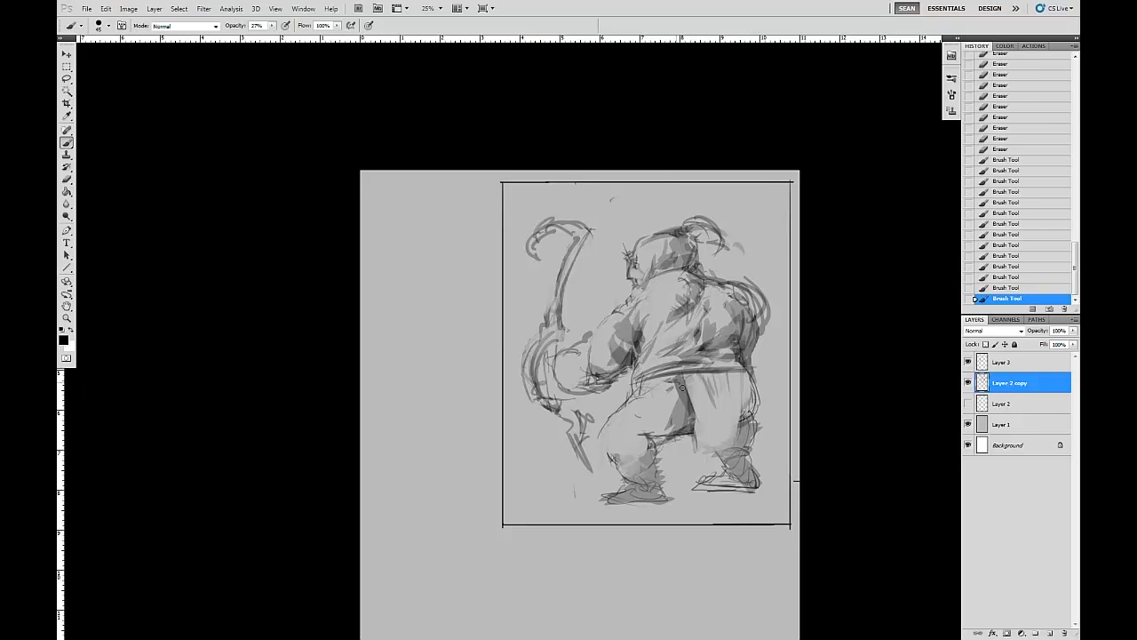
Erase highlights into the dark shading on the front thigh
key(e)
drag(673, 392, 668, 396)
drag(487, 472, 480, 476)
mouse_move(679, 392)
mouse_down()
mouse_move(658, 414)
mouse_move(666, 425)
mouse_up()
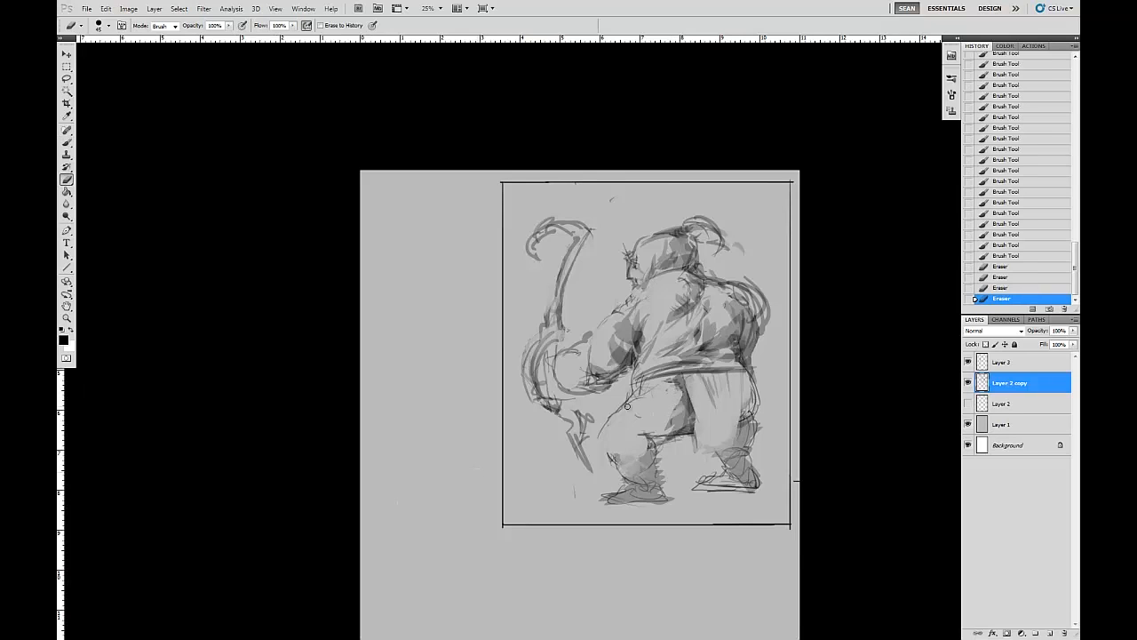
click(639, 408)
Darken the rear shoulder's edge and erase the loose arcs outside the back and shoulder
key(b)
mouse_move(755, 298)
mouse_down()
mouse_move(746, 284)
mouse_move(771, 314)
mouse_move(764, 327)
mouse_up()
key(e)
mouse_move(721, 280)
mouse_down()
mouse_move(763, 290)
mouse_move(776, 312)
mouse_up()
drag(733, 280, 747, 285)
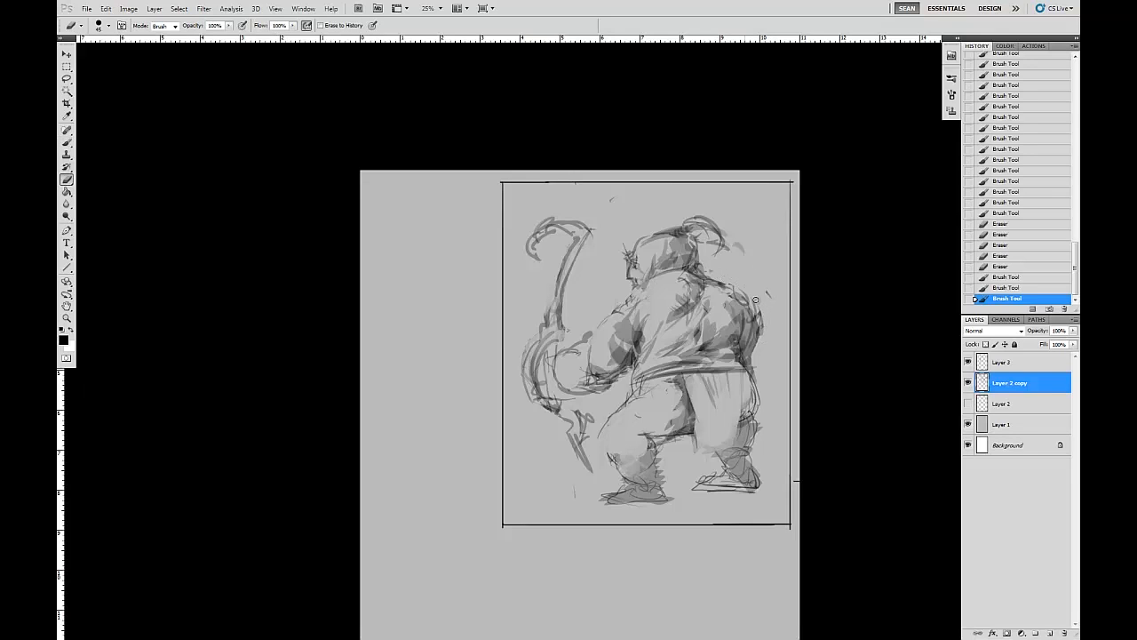
Erase the looping lines around the forward hand, and redraw the fingers and the forearm's underside
key(b)
key(e)
mouse_move(553, 352)
mouse_down()
mouse_move(592, 340)
mouse_move(546, 364)
mouse_move(581, 387)
mouse_up()
key(b)
key(e)
key(b)
drag(564, 384, 611, 385)
drag(569, 380, 574, 373)
drag(571, 375, 574, 367)
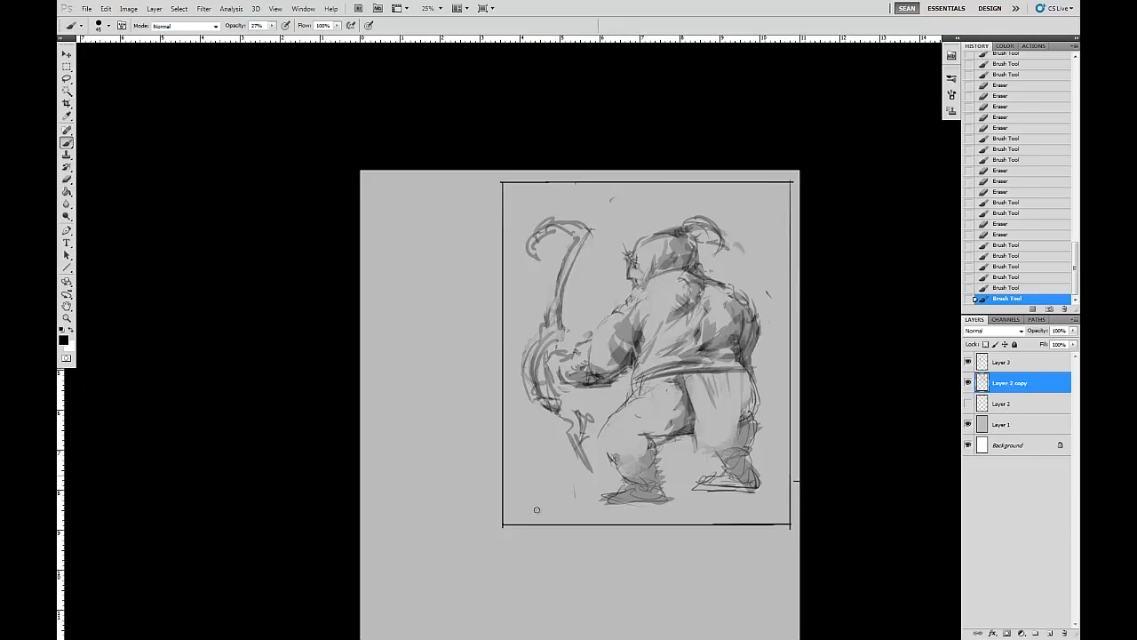
Clean up the line beneath the forearm and trim the weapon's shaft just above the grip
key(e)
mouse_move(614, 386)
mouse_down()
mouse_move(577, 386)
mouse_move(625, 368)
mouse_move(570, 385)
mouse_up()
key(b)
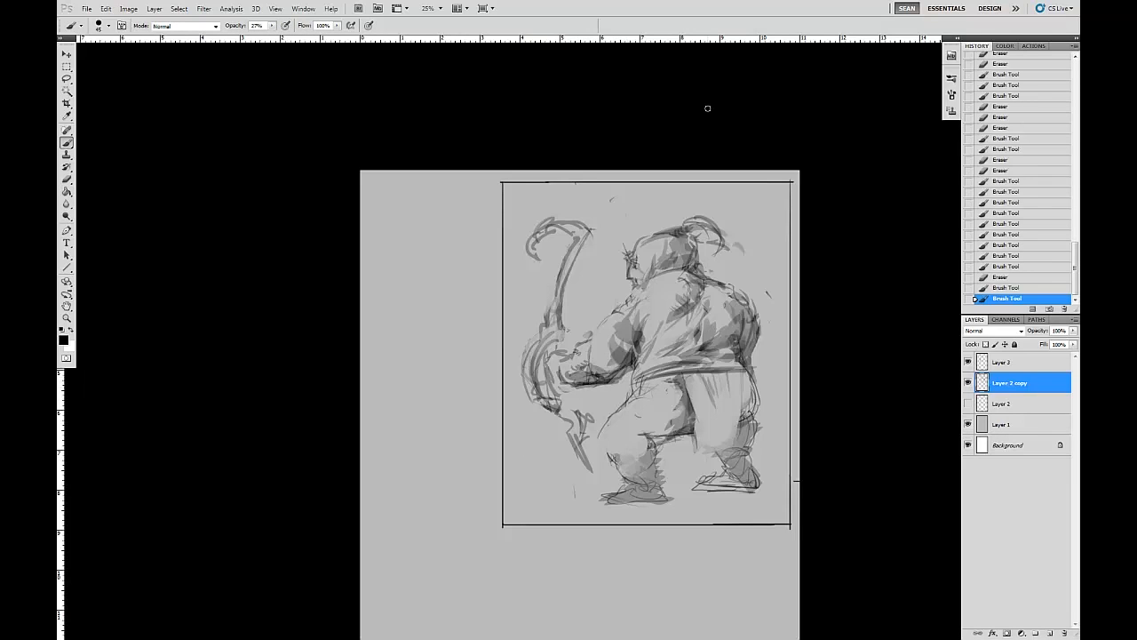
key(e)
mouse_move(544, 340)
mouse_down()
mouse_move(555, 407)
mouse_move(522, 355)
mouse_move(545, 411)
mouse_move(534, 365)
mouse_move(548, 320)
mouse_up()
key(b)
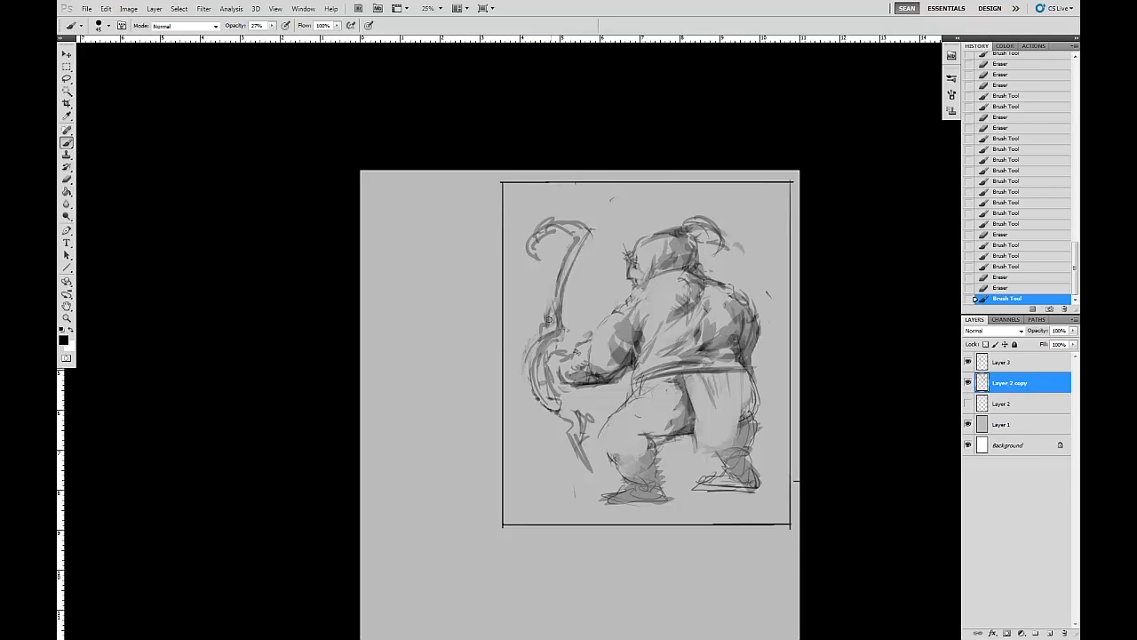
Refine the bow's upper limb into a thinner curve and extend its lower limb down toward the front foot
mouse_move(584, 246)
mouse_down()
mouse_move(565, 267)
mouse_move(559, 319)
mouse_up()
key(e)
drag(570, 267, 563, 301)
drag(584, 240, 556, 322)
key(b)
mouse_move(565, 259)
mouse_down()
mouse_move(526, 362)
mouse_move(529, 350)
mouse_move(530, 390)
mouse_move(620, 475)
mouse_move(612, 497)
mouse_move(620, 329)
mouse_move(582, 447)
mouse_move(616, 486)
mouse_up()
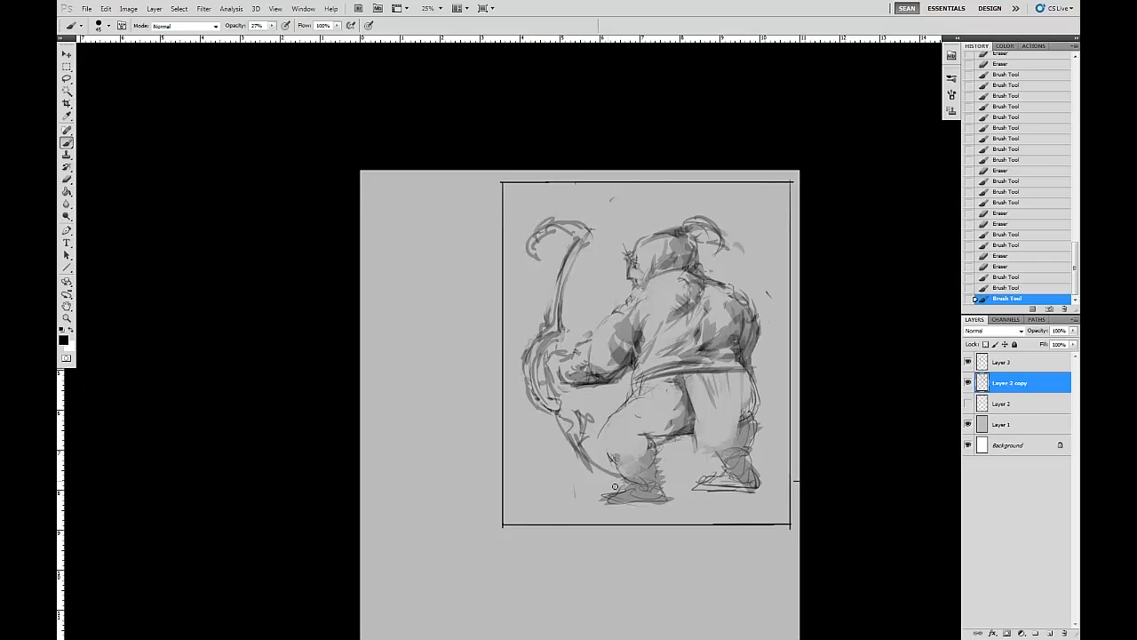
Draw the bowstring and a long arrow across the bow hand, and add a contour stroke along the rear shoulder
drag(586, 243, 599, 332)
drag(588, 275, 608, 427)
drag(455, 387, 689, 320)
key(ctrl+z)
mouse_move(574, 347)
mouse_down()
mouse_move(461, 382)
mouse_move(586, 343)
mouse_up()
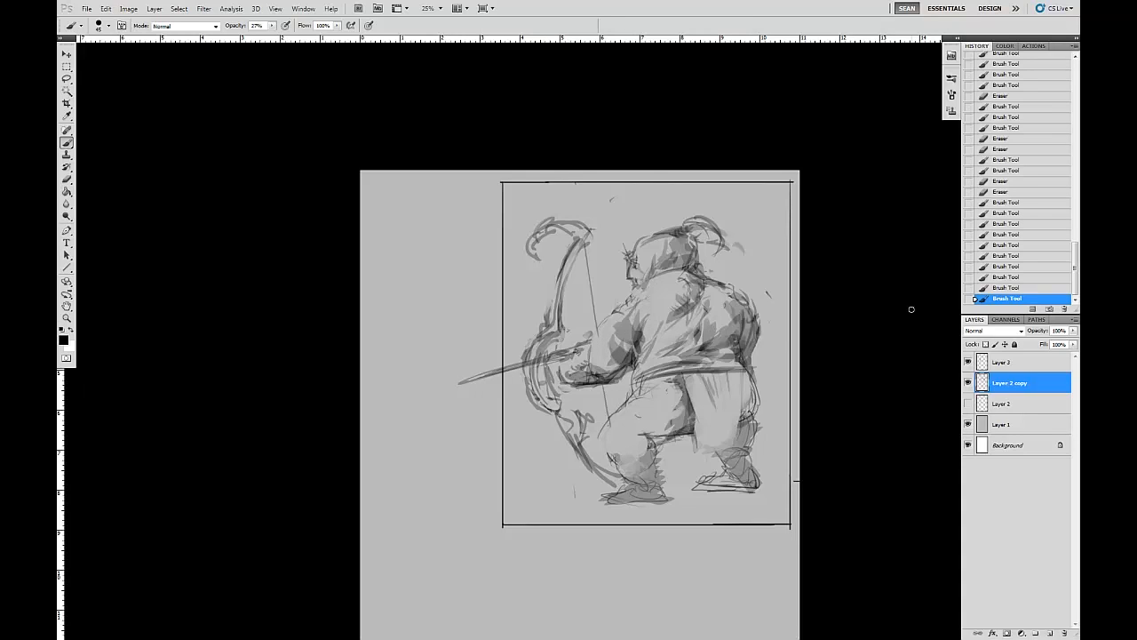
drag(746, 296, 758, 338)
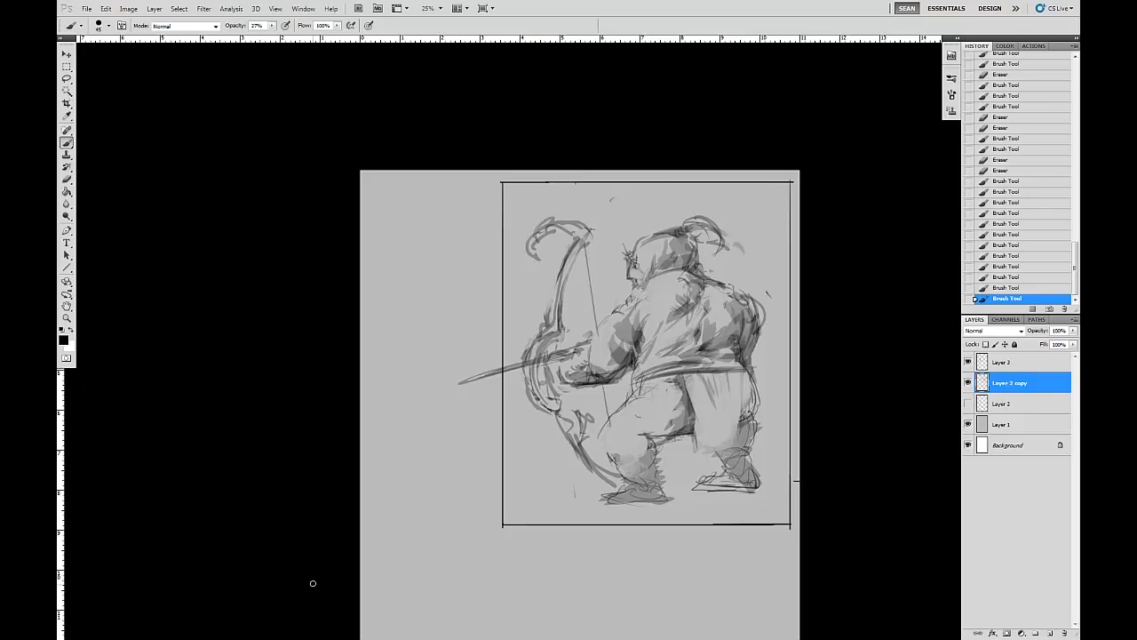
Erase the old face and forehead outline, and restate the line across the crown of the head
key(e)
mouse_move(634, 240)
mouse_down()
mouse_move(632, 280)
mouse_move(662, 258)
mouse_move(644, 245)
mouse_move(651, 230)
mouse_move(641, 237)
mouse_move(672, 232)
mouse_move(631, 261)
mouse_up()
key(b)
mouse_move(658, 226)
mouse_down()
mouse_move(690, 201)
mouse_move(667, 273)
mouse_move(630, 225)
mouse_move(629, 246)
mouse_move(653, 222)
mouse_move(633, 251)
mouse_up()
key(e)
drag(645, 233, 631, 267)
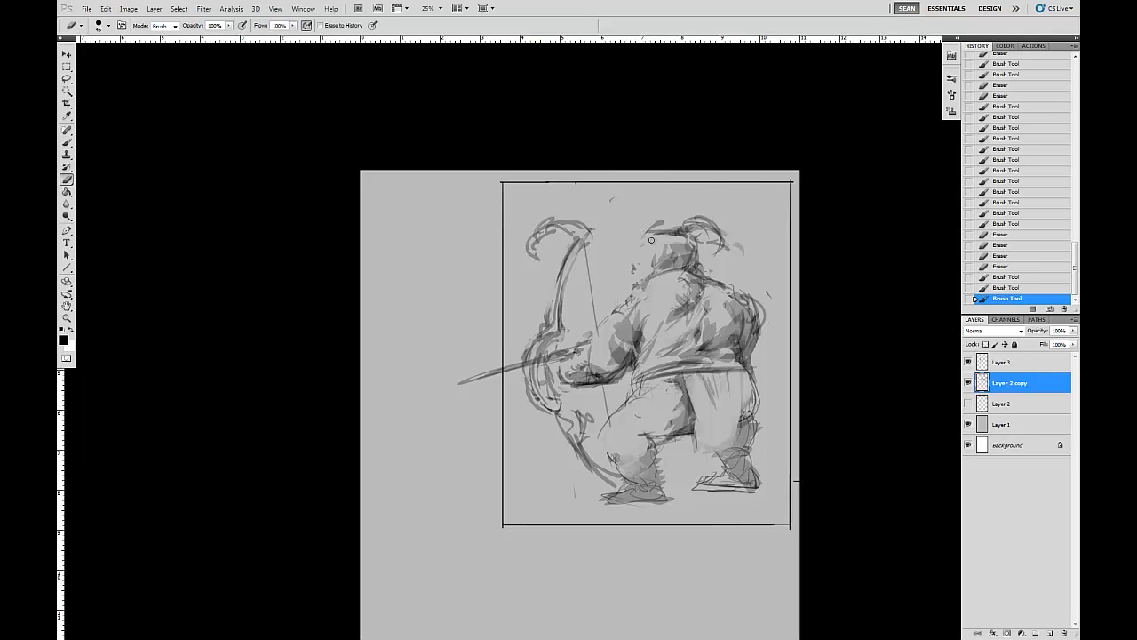
Sketch a new forehead contour and brow for the face turned away in profile
key(b)
drag(638, 267, 641, 239)
key(e)
key(b)
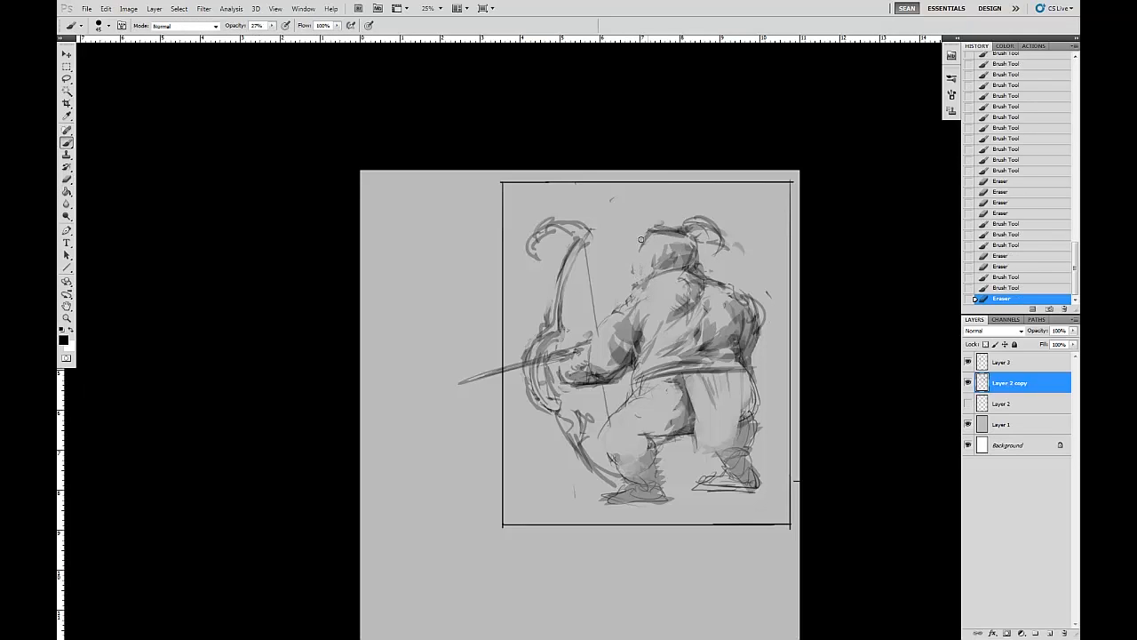
drag(620, 279, 627, 267)
drag(633, 260, 636, 252)
Draw the nose, cheek and jaw profile, and darken the crown in front of the topknot
key(e)
drag(634, 256, 636, 255)
key(b)
drag(634, 262, 638, 289)
drag(634, 270, 634, 278)
drag(701, 217, 659, 239)
key(e)
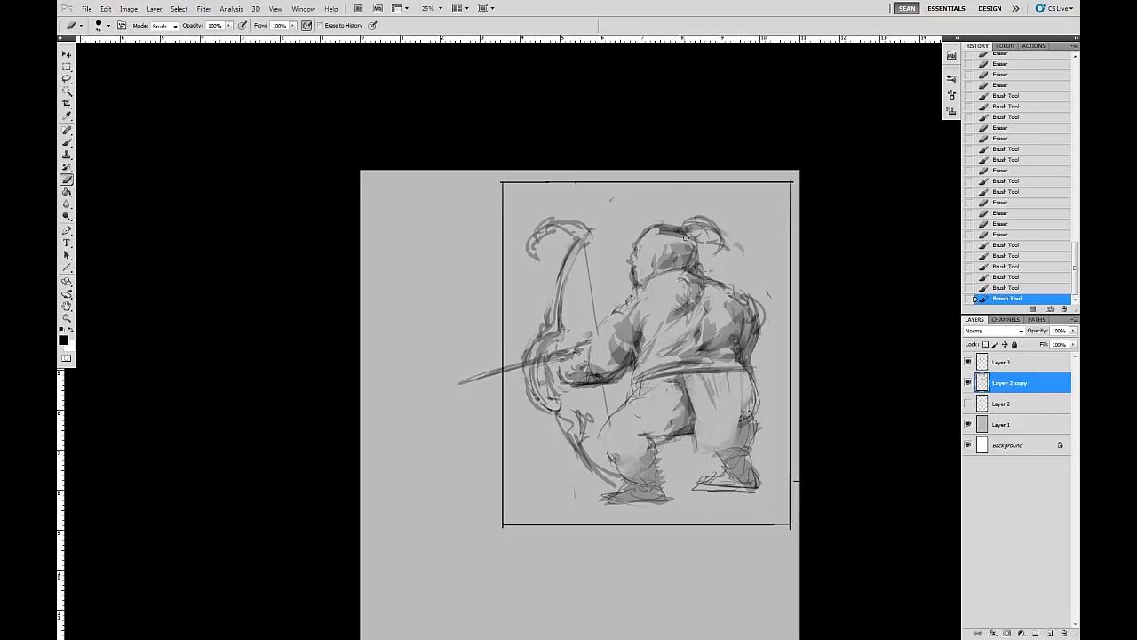
Erase the dark strokes from the crown and cheek, and tidy the forehead outline
drag(659, 278, 649, 249)
drag(646, 245, 658, 232)
drag(642, 240, 653, 230)
key(b)
mouse_move(639, 240)
mouse_down()
mouse_move(635, 265)
mouse_move(679, 224)
mouse_move(637, 240)
mouse_move(626, 267)
mouse_up()
key(e)
key(b)
key(e)
key(b)
key(e)
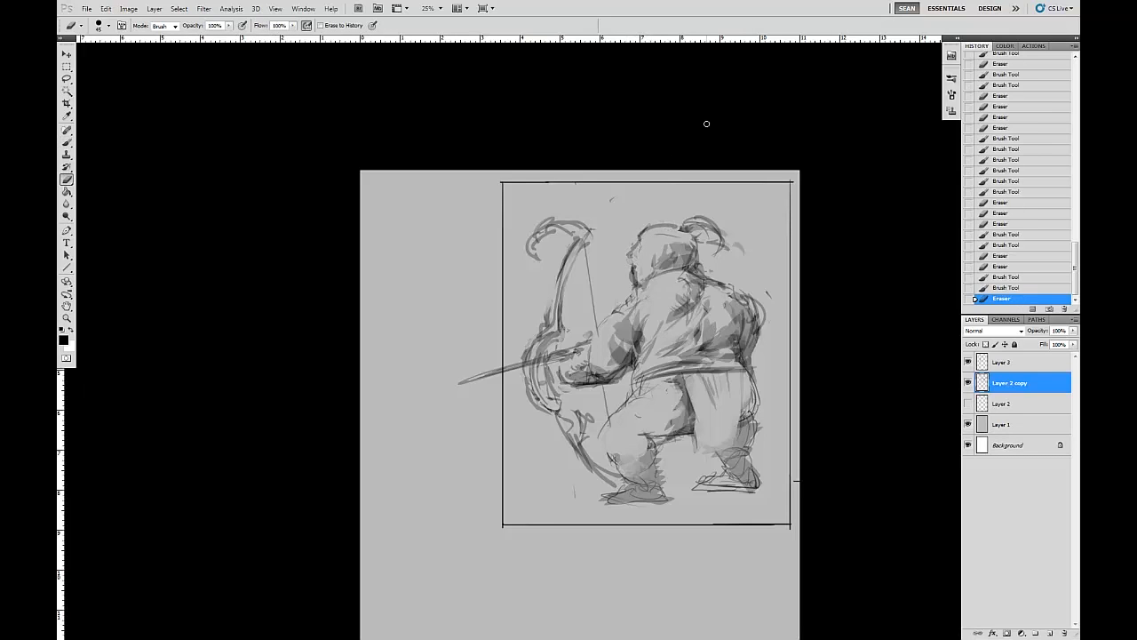
Darken the face profile, shade the side of the head and collar, and erase a clean edge under the jaw
key(b)
mouse_move(647, 238)
mouse_down()
mouse_move(647, 275)
mouse_move(636, 254)
mouse_move(634, 286)
mouse_up()
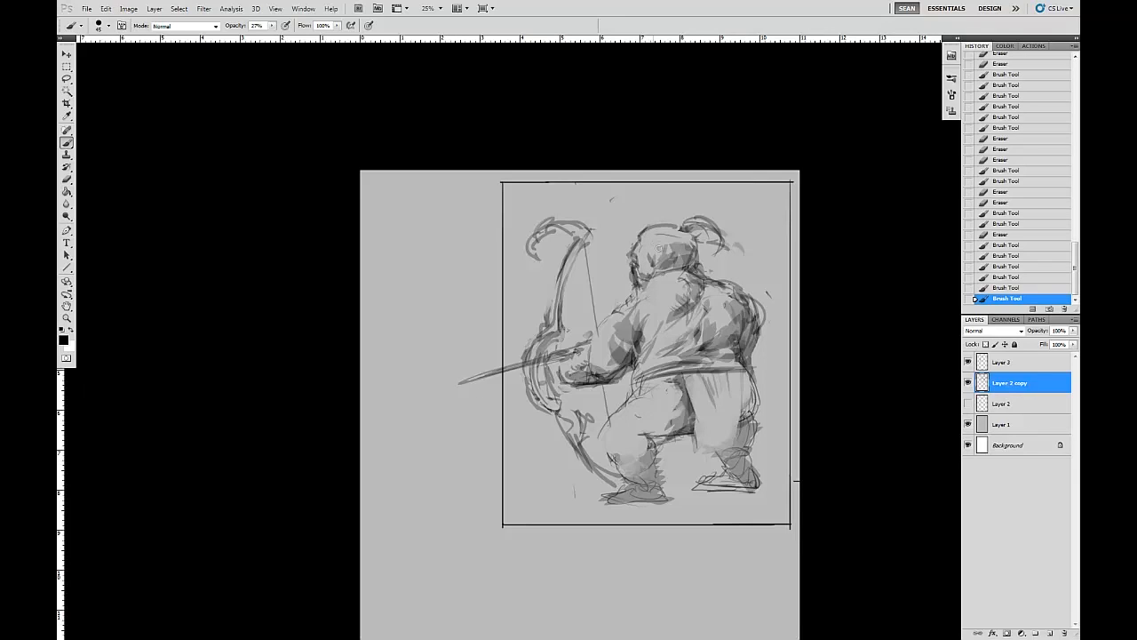
drag(681, 235, 690, 250)
drag(665, 288, 665, 307)
key(e)
drag(633, 268, 640, 281)
drag(642, 282, 647, 291)
Draw darker fold lines along both edges of the cloth hanging from the waist
key(b)
drag(690, 384, 698, 446)
mouse_move(743, 369)
mouse_down()
mouse_move(740, 459)
mouse_move(694, 467)
mouse_up()
Clean up the overlap of bow and arrow at the grip, and sharpen the arrow's tip
key(e)
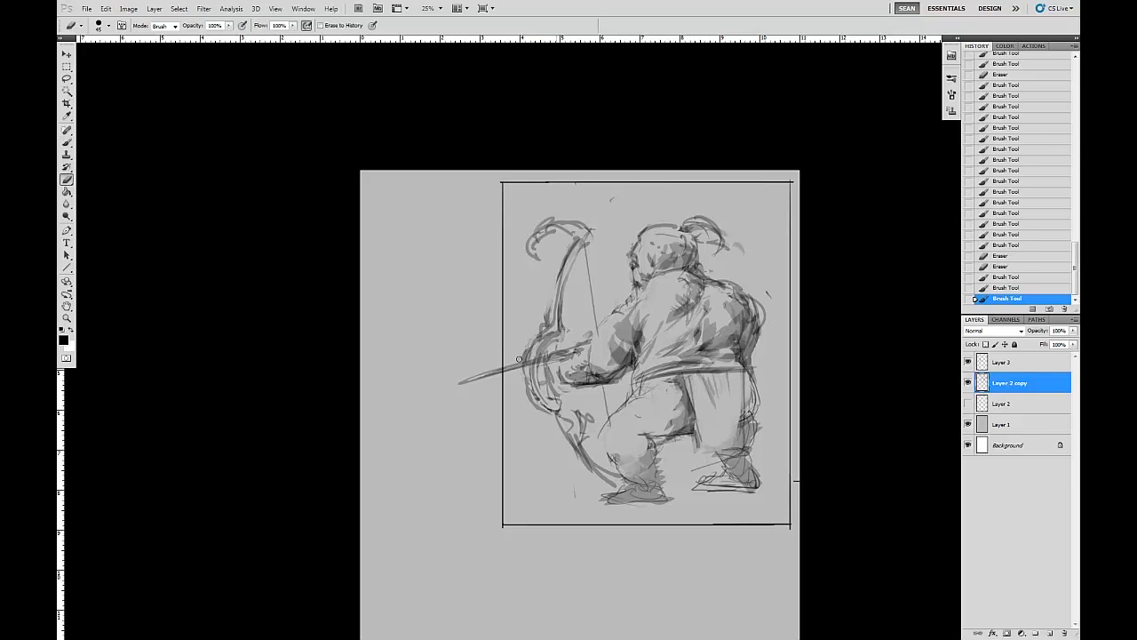
mouse_move(477, 377)
mouse_down()
mouse_move(577, 348)
mouse_move(485, 375)
mouse_up()
key(b)
mouse_move(542, 342)
mouse_down()
mouse_move(534, 382)
mouse_move(545, 406)
mouse_up()
key(e)
mouse_move(538, 342)
mouse_down()
mouse_move(542, 402)
mouse_move(584, 346)
mouse_move(535, 359)
mouse_up()
key(b)
mouse_move(461, 385)
mouse_down()
mouse_move(518, 366)
mouse_move(467, 378)
mouse_up()
Define the front knee contour and draw darker, flatter shoes on both feet
drag(609, 417, 611, 452)
mouse_move(585, 497)
mouse_down()
mouse_move(658, 503)
mouse_move(671, 491)
mouse_up()
key(e)
key(b)
mouse_move(586, 499)
mouse_down()
mouse_move(617, 490)
mouse_move(602, 500)
mouse_up()
mouse_move(695, 495)
mouse_down()
mouse_move(763, 488)
mouse_move(725, 470)
mouse_move(738, 487)
mouse_move(761, 489)
mouse_move(690, 497)
mouse_move(695, 480)
mouse_move(684, 488)
mouse_up()
key(e)
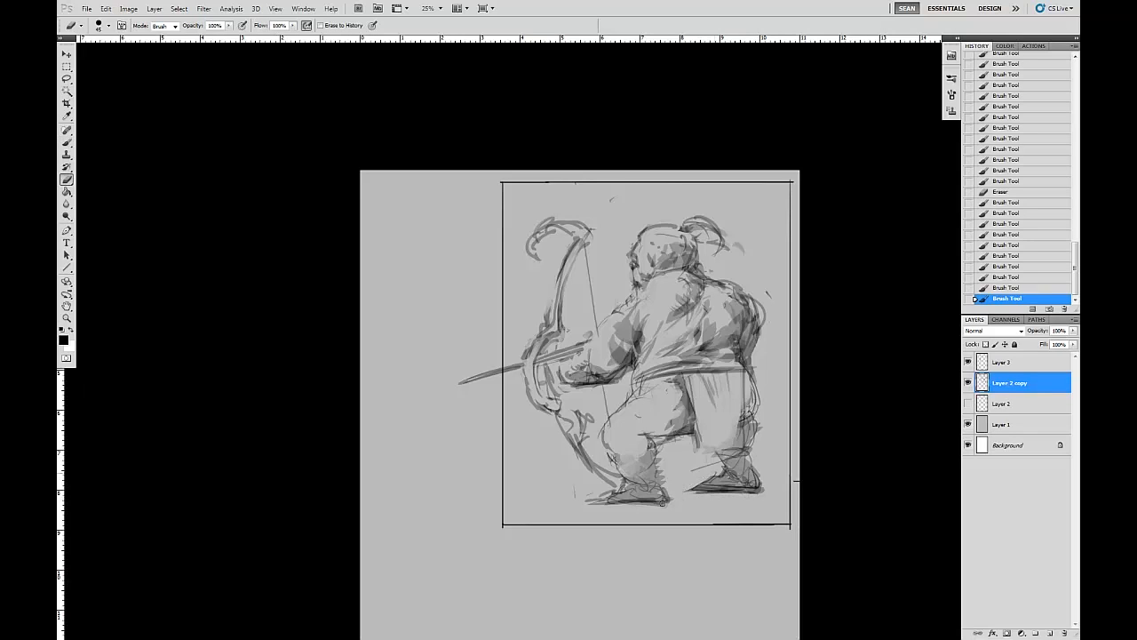
key(b)
drag(748, 490, 763, 471)
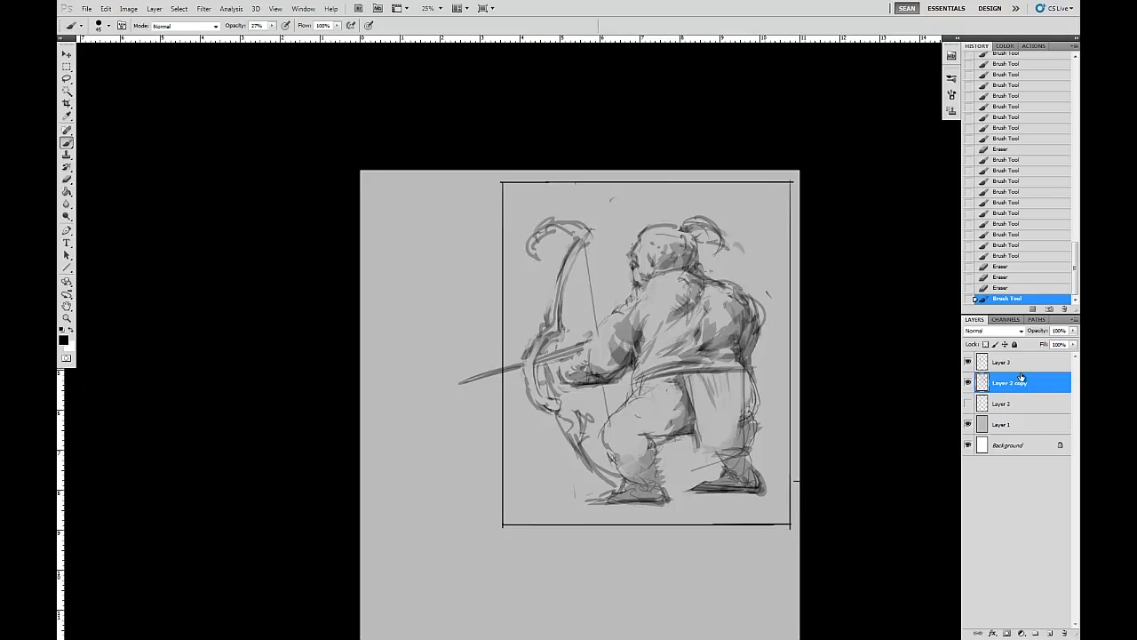
right_click(1021, 377)
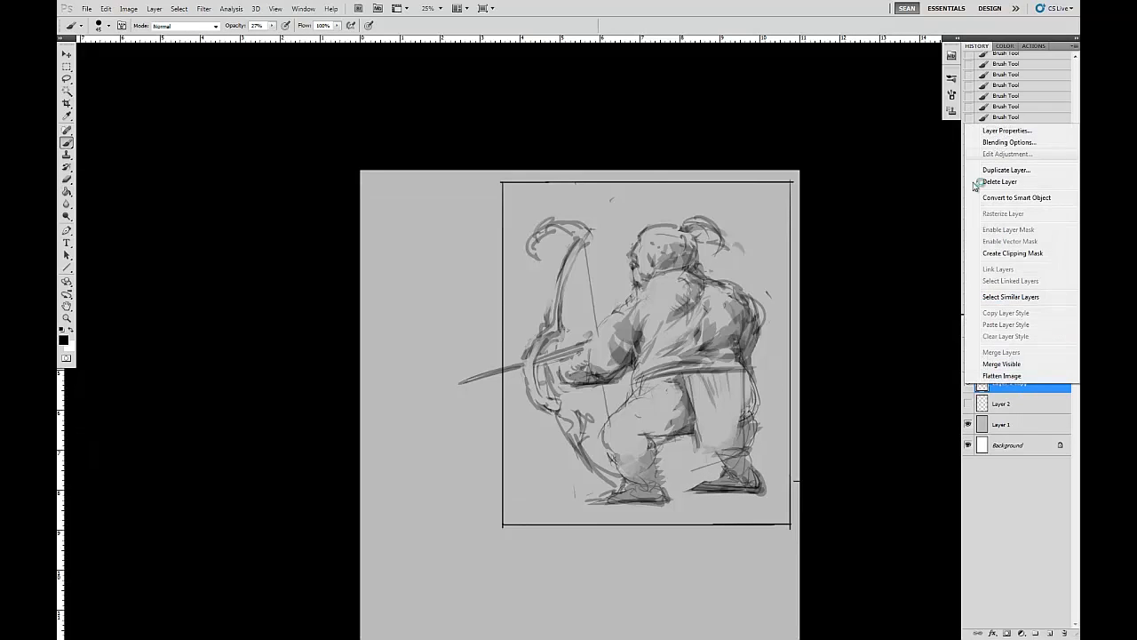
click(1026, 172)
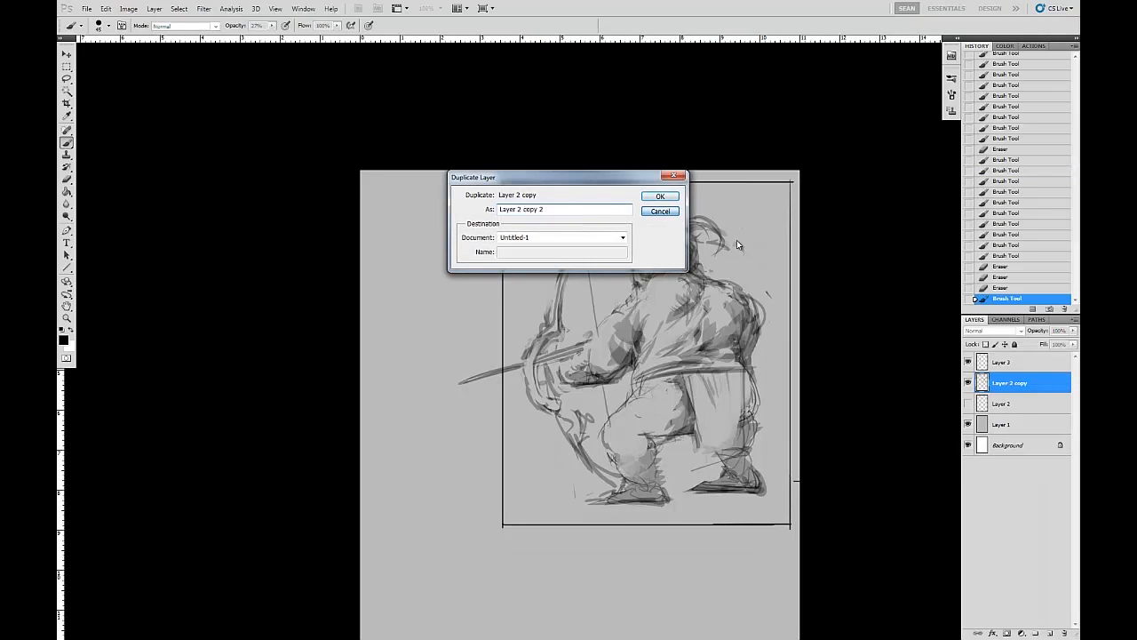
key(Escape)
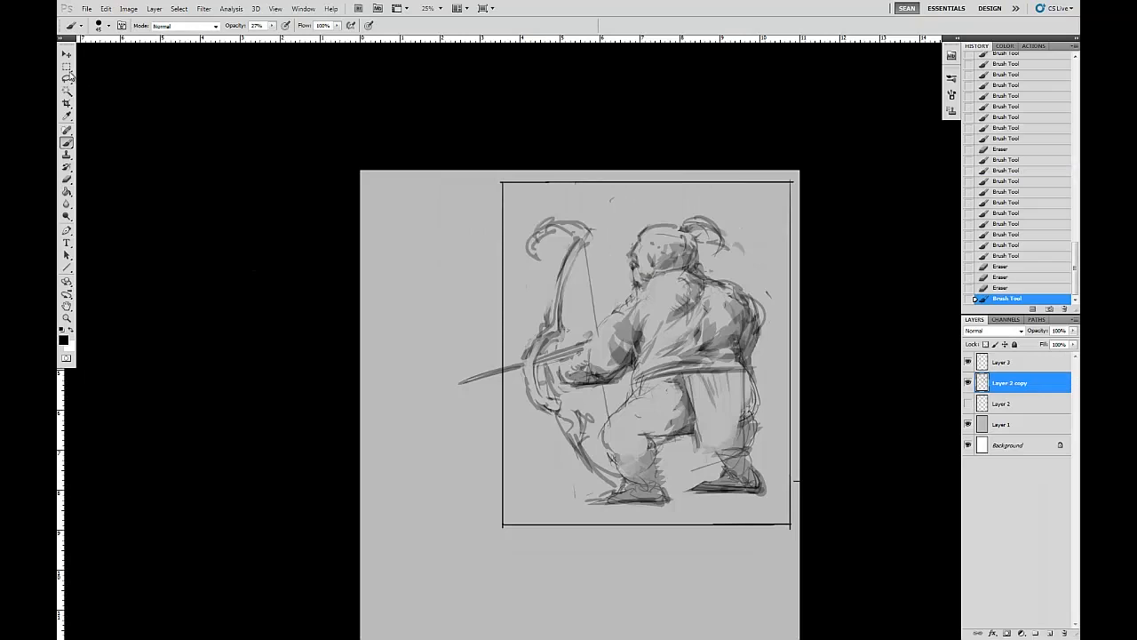
Crop the canvas to the area around the framed character panel, keeping the arrow tip inside
click(67, 103)
drag(444, 171, 830, 549)
key(Return)
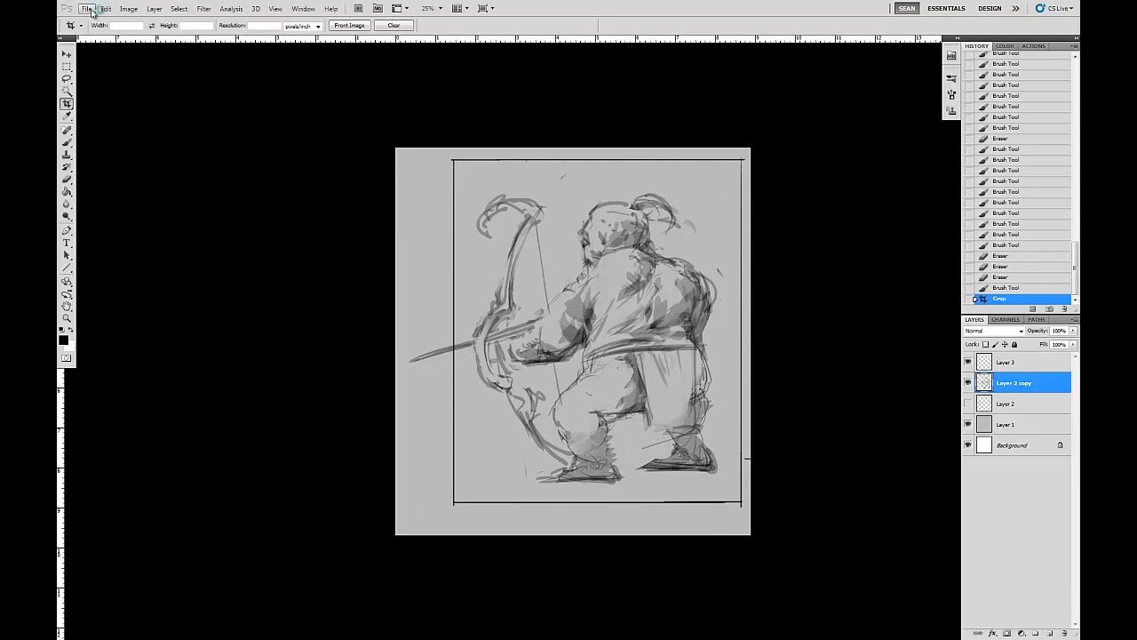
Save a JPEG copy of the sketch to the Desktop with a file name beginning with WIP_0
click(91, 11)
click(111, 173)
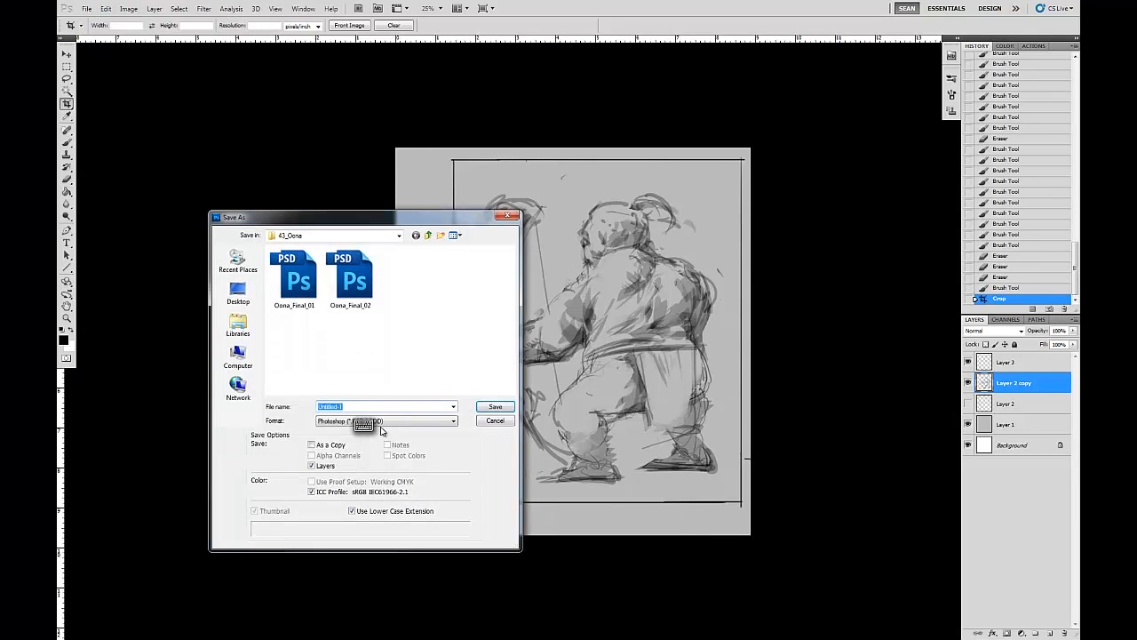
click(382, 431)
click(400, 476)
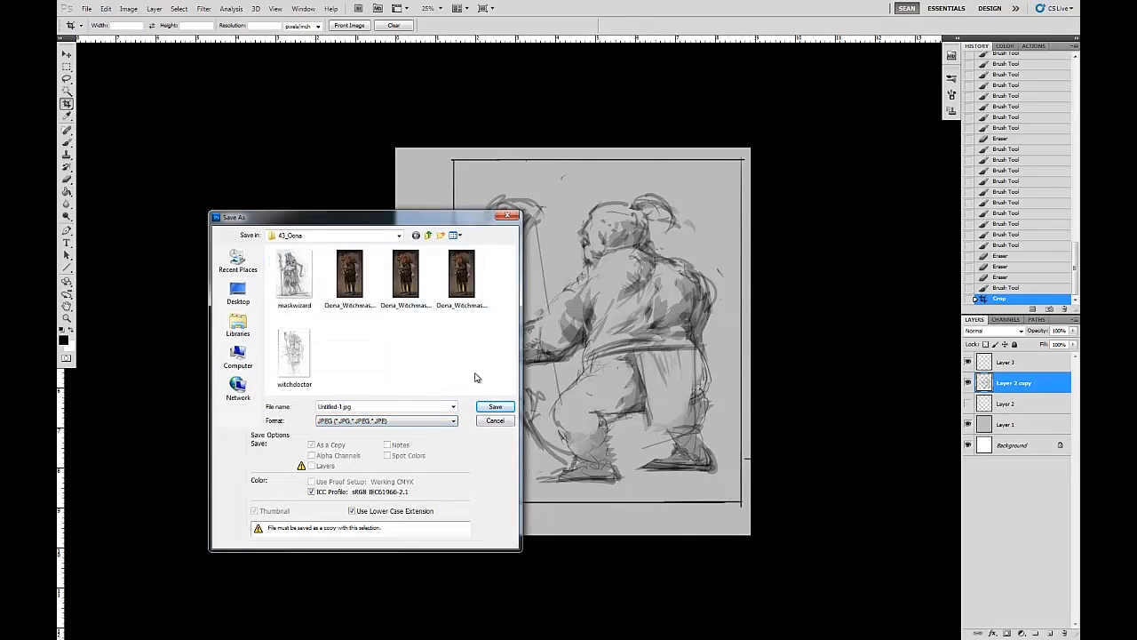
click(237, 294)
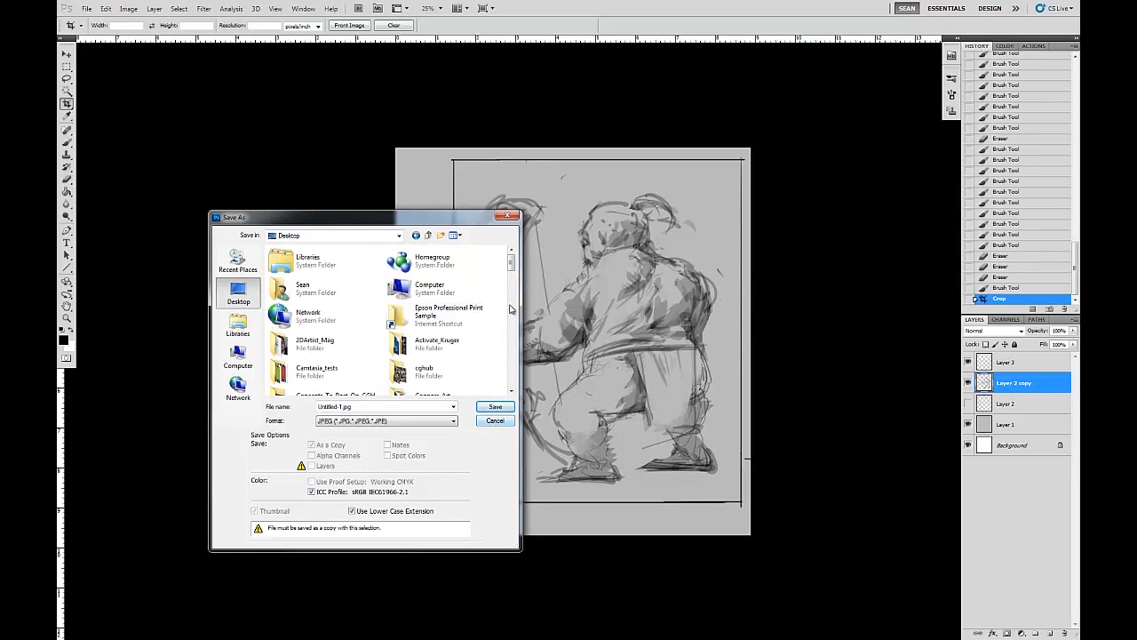
drag(343, 406, 318, 406)
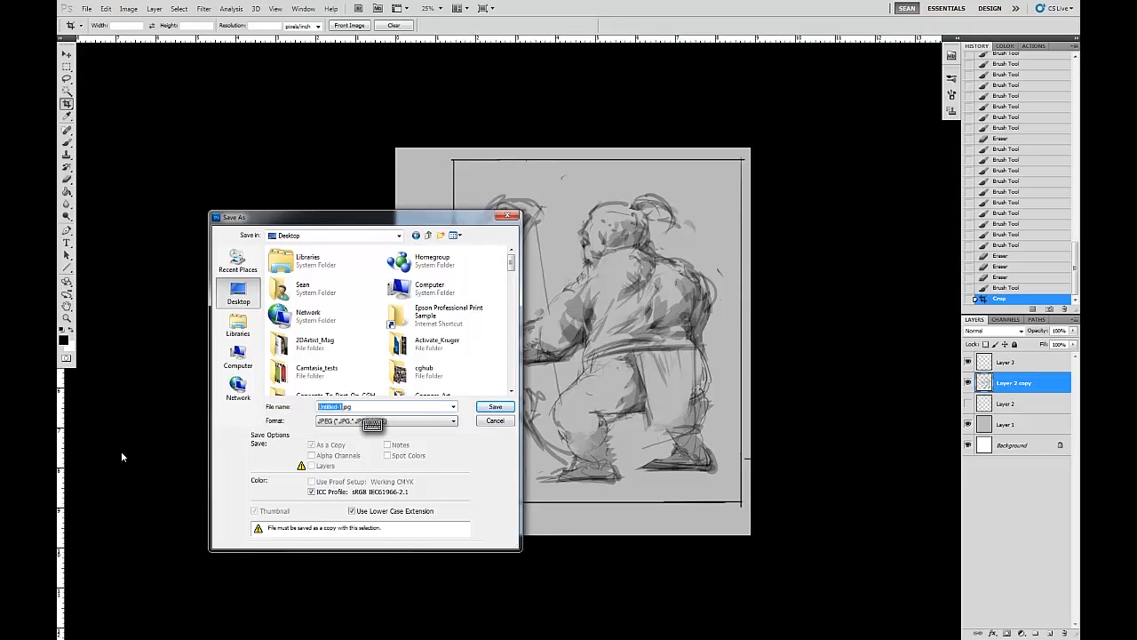
text(sketch)
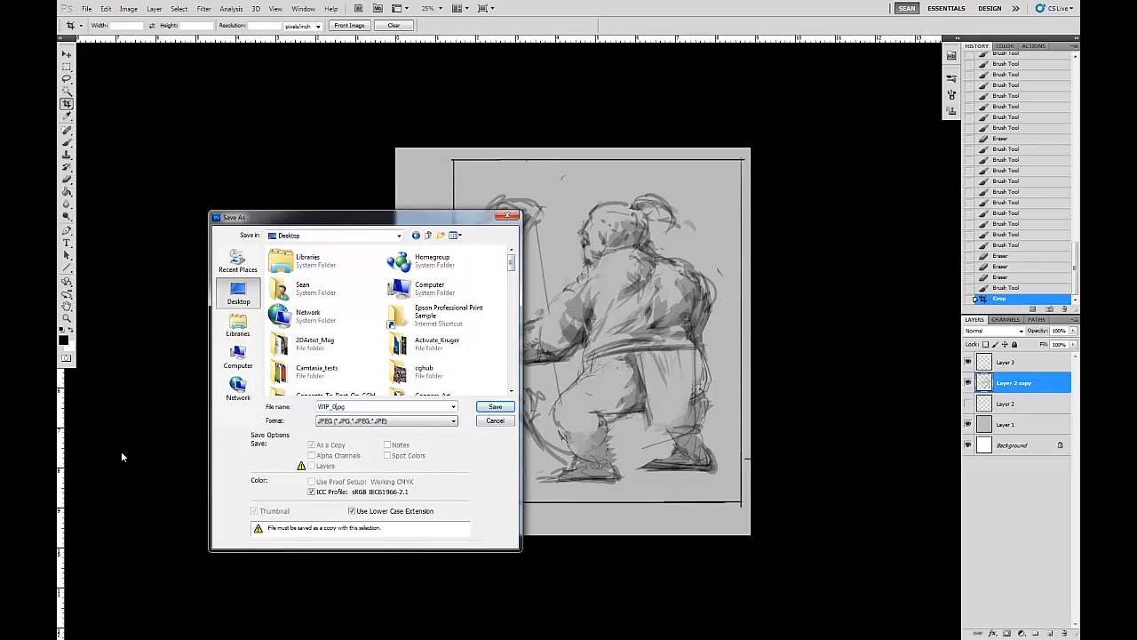
key(Return)
key(Return)
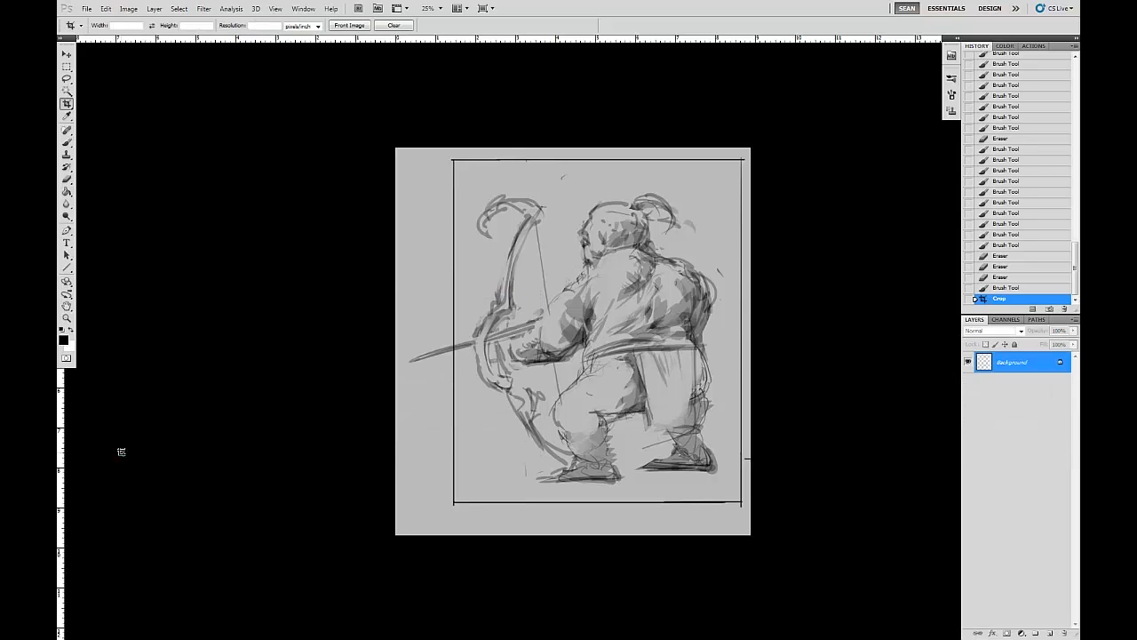
Choose a textured speckle brush from the brush presets and enlarge it to 250 px
key(h)
drag(669, 401, 588, 413)
key(b)
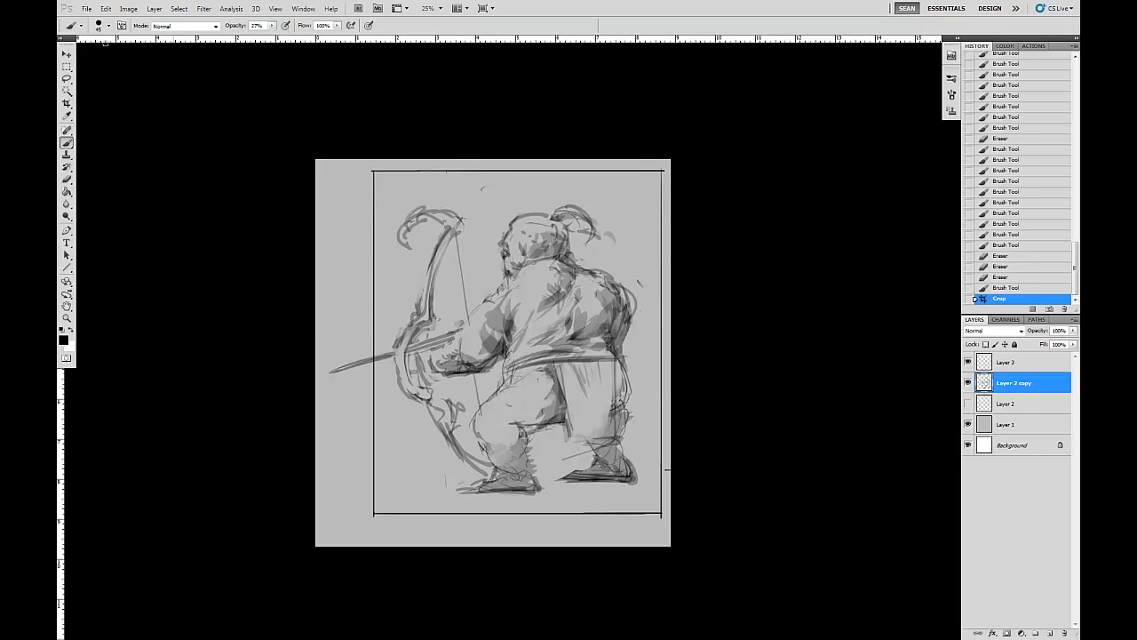
click(99, 24)
click(138, 437)
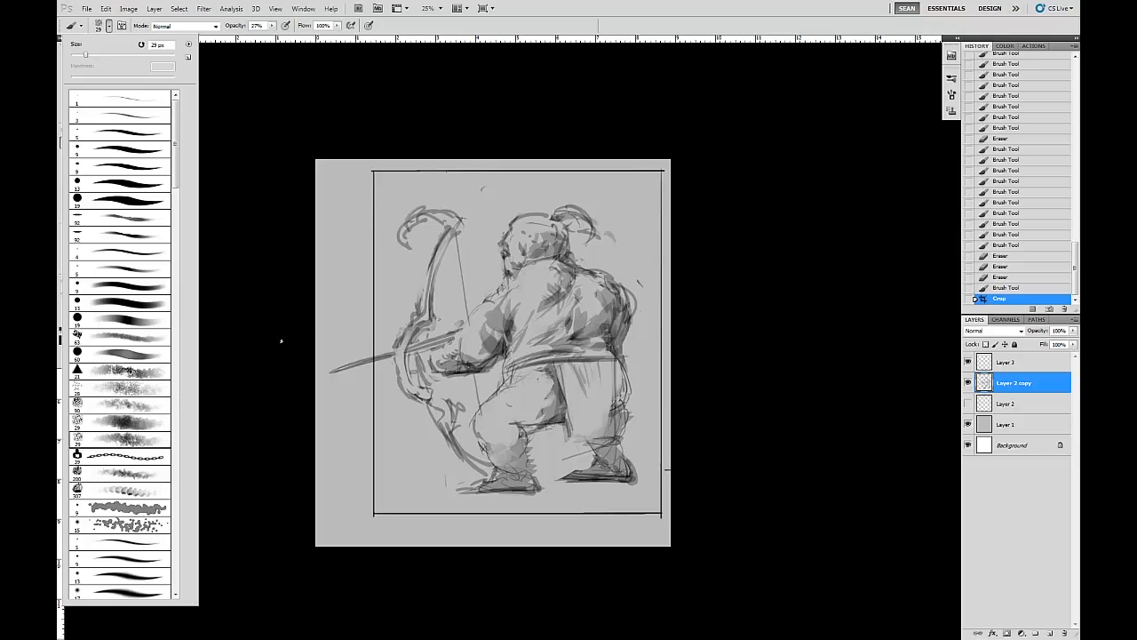
click(280, 341)
key(bracketright)
key(bracketright)
key(bracketright)
key(bracketright)
key(bracketright)
key(bracketright)
key(bracketright)
key(bracketright)
key(bracketright)
key(bracketright)
key(bracketright)
key(bracketright)
key(bracketright)
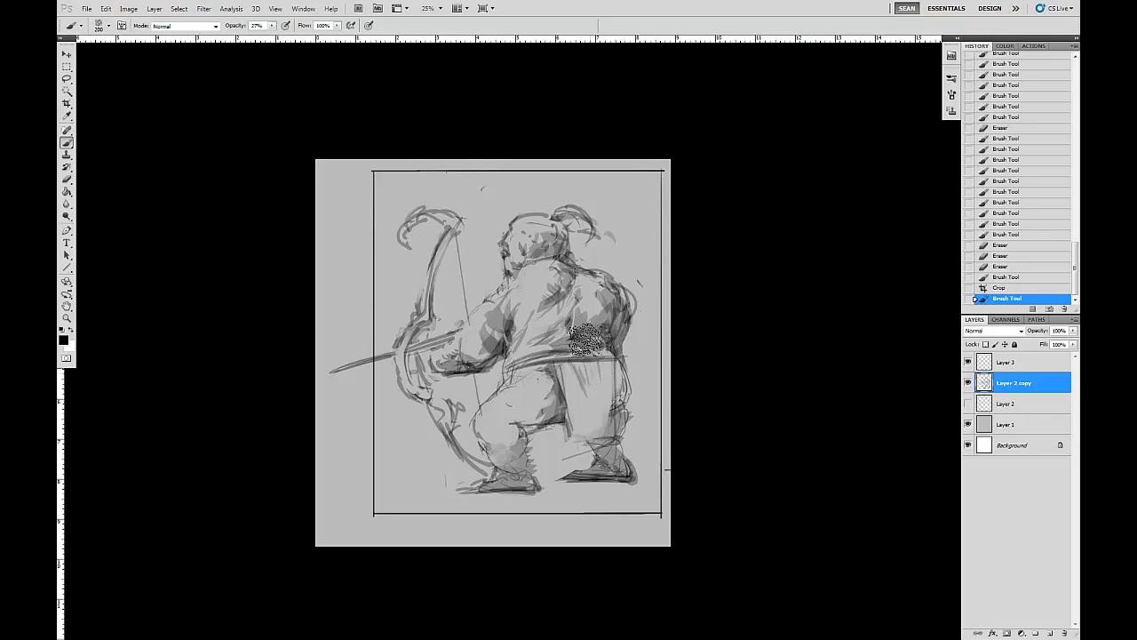
Add a new layer directly above Layer 2 and brush textured shading across the back and waist
click(1004, 403)
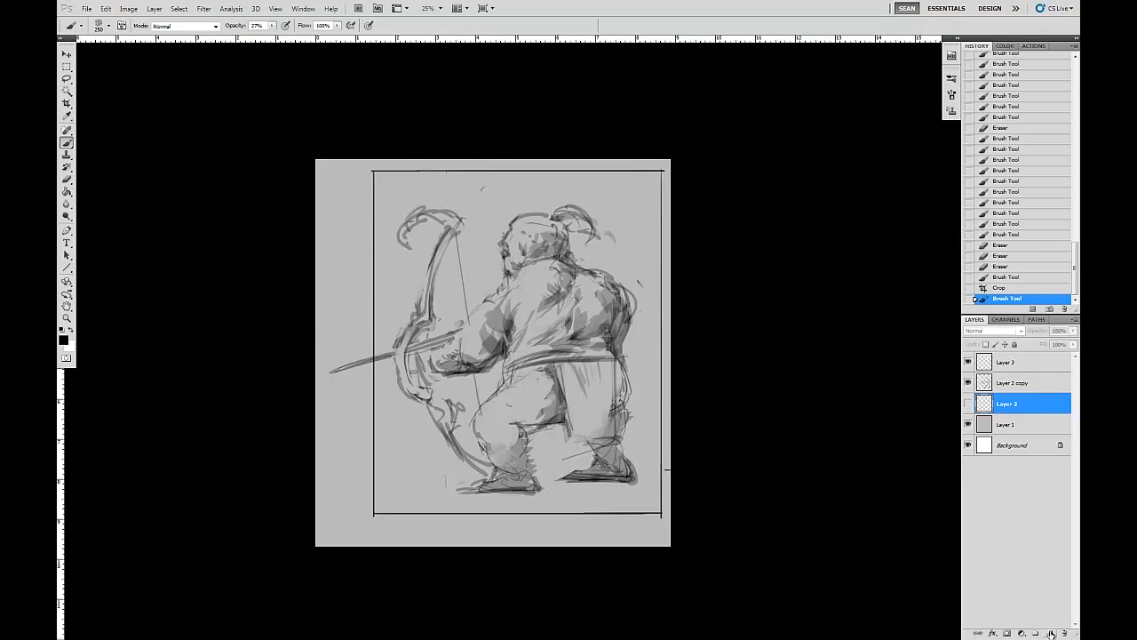
click(1050, 633)
mouse_move(518, 338)
mouse_down()
mouse_move(560, 336)
mouse_move(611, 306)
mouse_up()
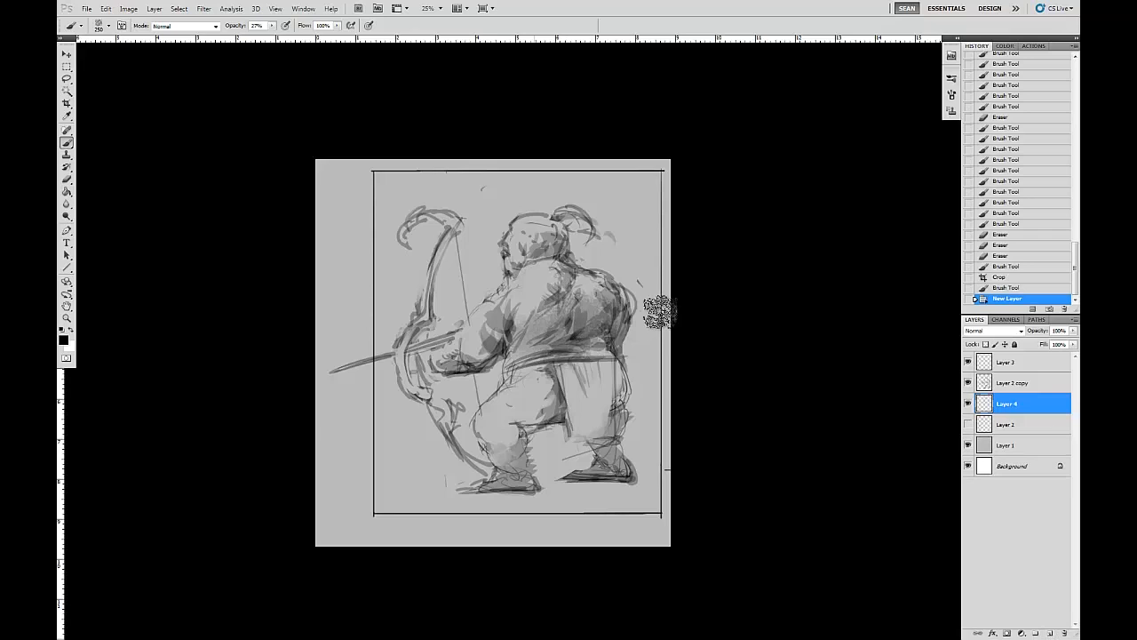
drag(579, 342, 596, 366)
Raise the brush opacity to 52% and shade the head, rear arm, hanging cloth and both legs with texture
drag(271, 25, 293, 41)
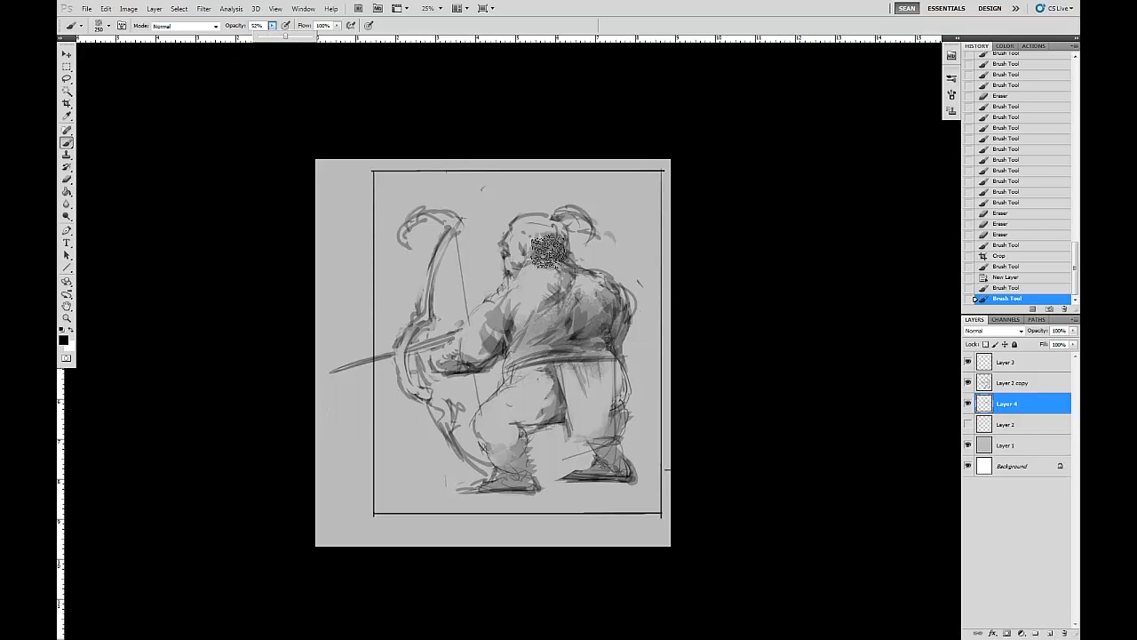
drag(622, 315, 653, 342)
drag(600, 416, 611, 437)
drag(613, 369, 620, 427)
drag(607, 367, 589, 396)
drag(523, 420, 544, 405)
mouse_move(549, 422)
mouse_down()
mouse_move(497, 449)
mouse_move(518, 477)
mouse_up()
drag(512, 411, 508, 436)
drag(556, 391, 576, 283)
Shade the lower back above the belt, undoing the first pass and repainting it
mouse_move(571, 333)
mouse_down()
mouse_move(551, 339)
mouse_move(622, 300)
mouse_move(633, 327)
mouse_up()
key(ctrl+z)
drag(562, 345, 614, 325)
Reduce the brush to 175 px, paint a dark ground band under the feet, and deepen the head and neck shading
key(bracketleft)
key(bracketleft)
mouse_move(537, 488)
mouse_down()
mouse_move(676, 494)
mouse_move(440, 501)
mouse_move(684, 466)
mouse_up()
mouse_move(552, 249)
mouse_down()
mouse_move(542, 240)
mouse_move(565, 242)
mouse_move(537, 233)
mouse_move(532, 301)
mouse_move(553, 297)
mouse_up()
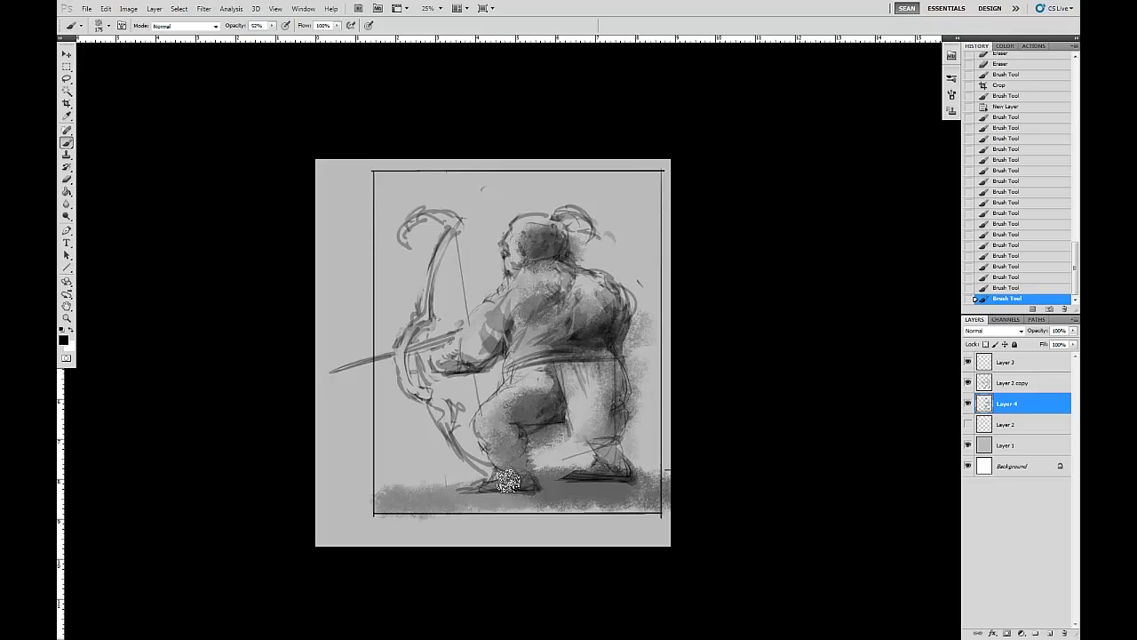
drag(462, 495, 483, 492)
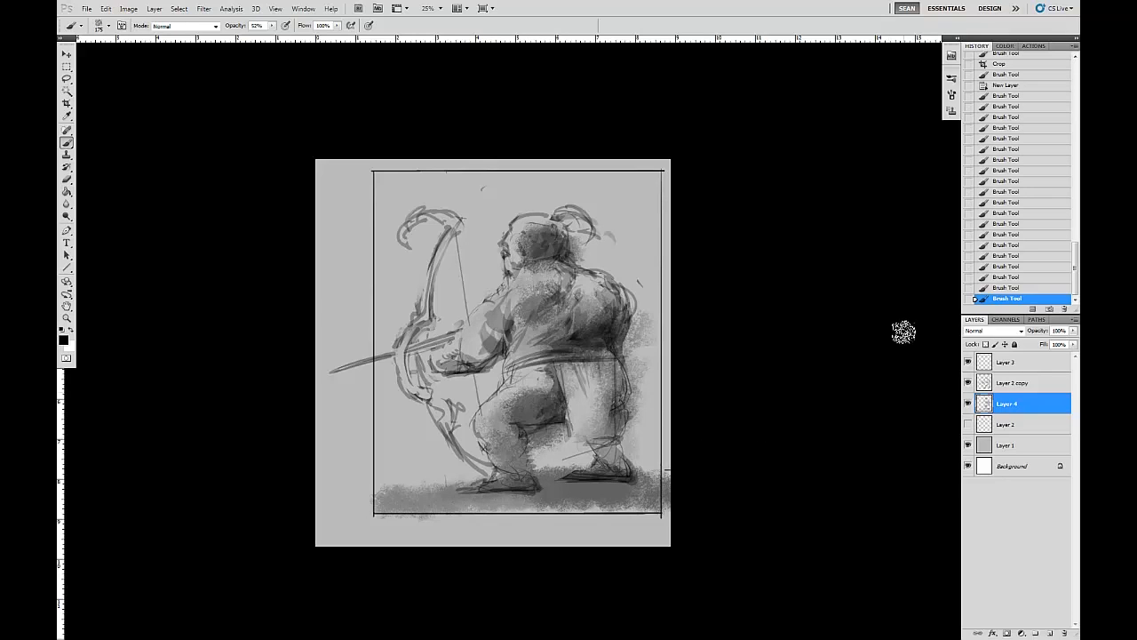
Erase the lower part of the ground band and rework the upper back with lighter patches and dark touches
key(e)
mouse_move(387, 504)
mouse_down()
mouse_move(665, 506)
mouse_move(508, 501)
mouse_move(665, 489)
mouse_move(591, 488)
mouse_up()
mouse_move(535, 311)
mouse_down()
mouse_move(517, 329)
mouse_move(563, 315)
mouse_move(525, 341)
mouse_up()
mouse_move(581, 285)
mouse_down()
mouse_move(529, 293)
mouse_move(526, 268)
mouse_move(547, 263)
mouse_up()
drag(544, 265, 524, 271)
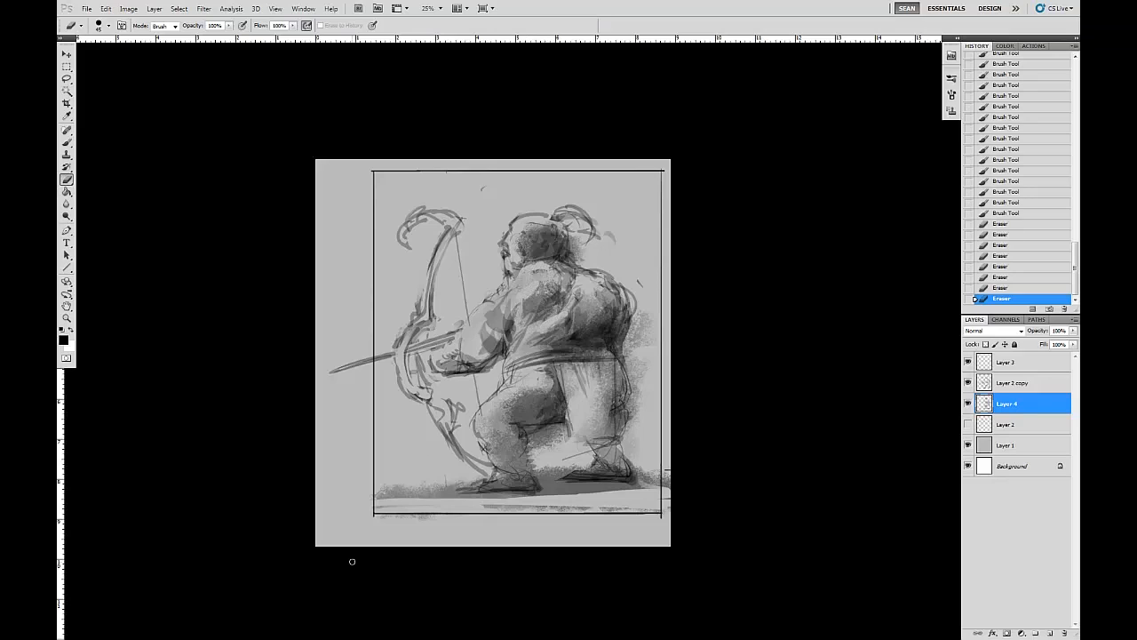
key(b)
mouse_move(587, 286)
mouse_down()
mouse_move(569, 260)
mouse_move(589, 265)
mouse_move(575, 265)
mouse_up()
key(e)
key(b)
drag(617, 309, 627, 296)
Choose the triangular textured brush at 175 px and deepen the shading across the shoulders, back and waist
click(109, 27)
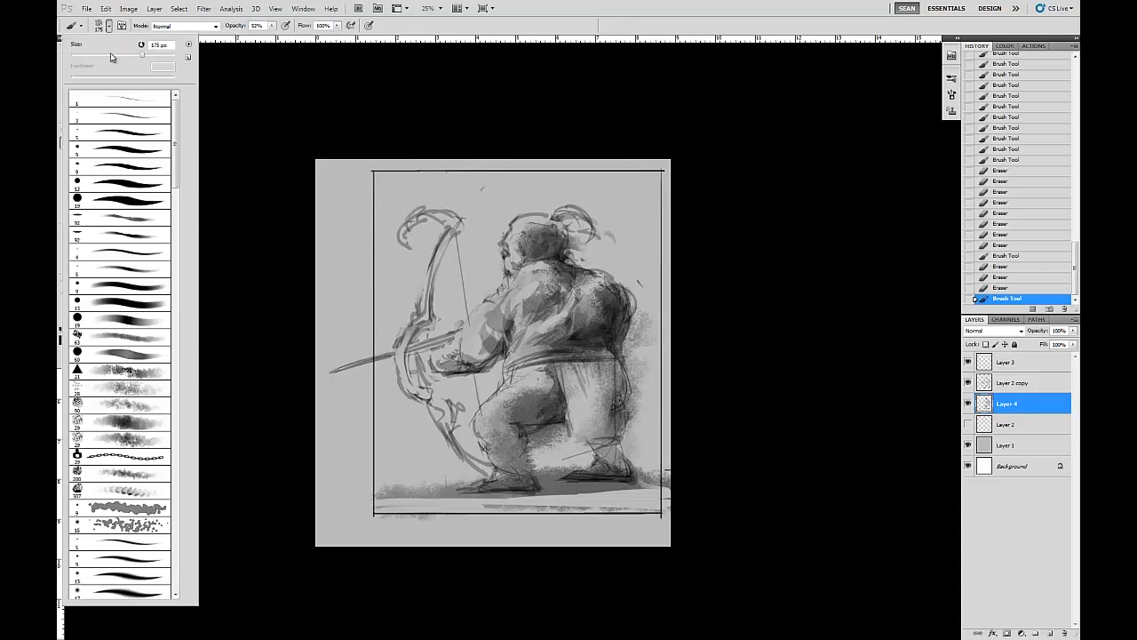
click(149, 372)
click(261, 368)
drag(665, 243, 706, 247)
drag(649, 311, 645, 328)
mouse_move(575, 280)
mouse_down()
mouse_move(595, 266)
mouse_move(606, 331)
mouse_up()
mouse_move(582, 320)
mouse_down()
mouse_move(531, 371)
mouse_move(559, 356)
mouse_move(548, 380)
mouse_move(583, 306)
mouse_move(562, 265)
mouse_move(555, 310)
mouse_move(592, 283)
mouse_move(547, 208)
mouse_up()
drag(551, 293, 479, 373)
drag(533, 356, 506, 319)
drag(595, 303, 524, 333)
drag(489, 271, 476, 289)
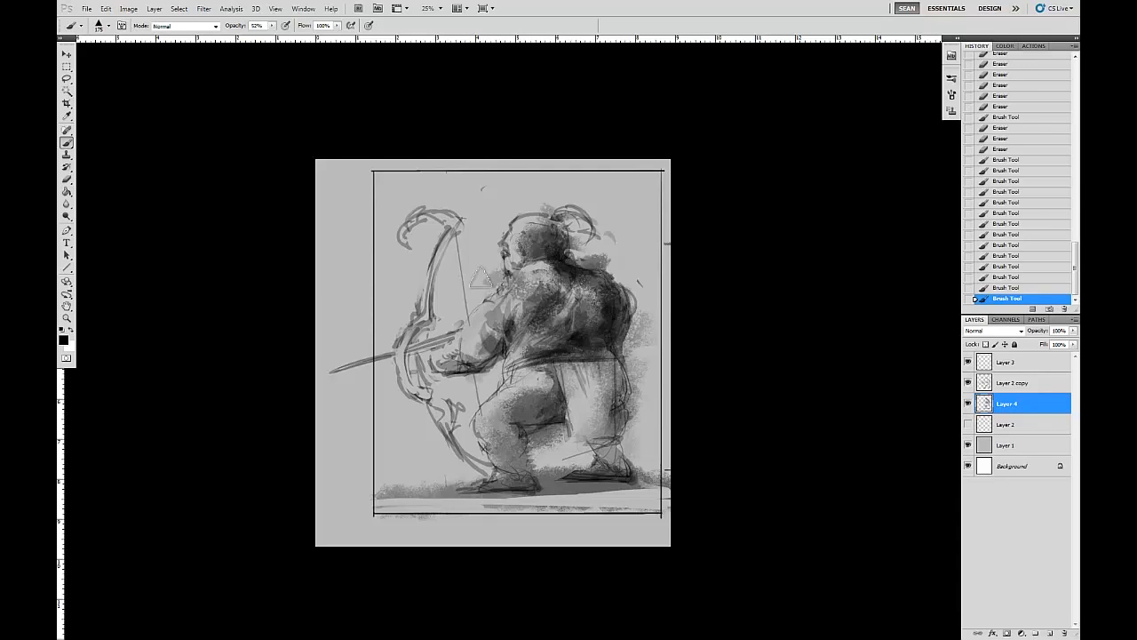
Undo the shading pass in front of the face and paint dark texture for the beard under the chin
drag(525, 258, 462, 315)
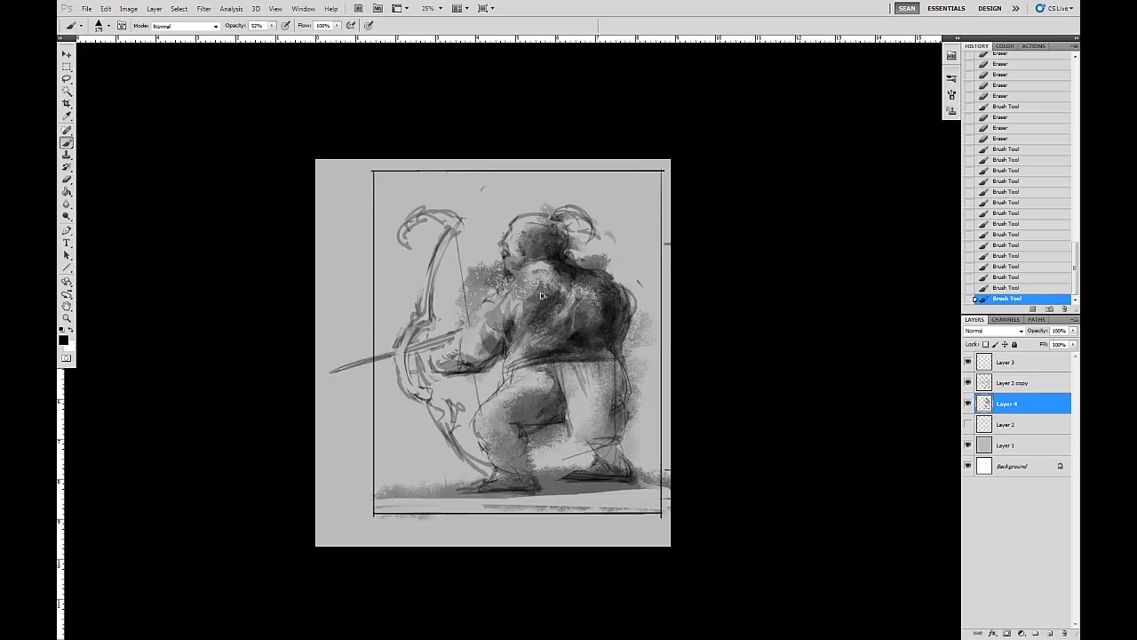
key(ctrl+alt+z)
key(ctrl+alt+z)
drag(505, 258, 503, 286)
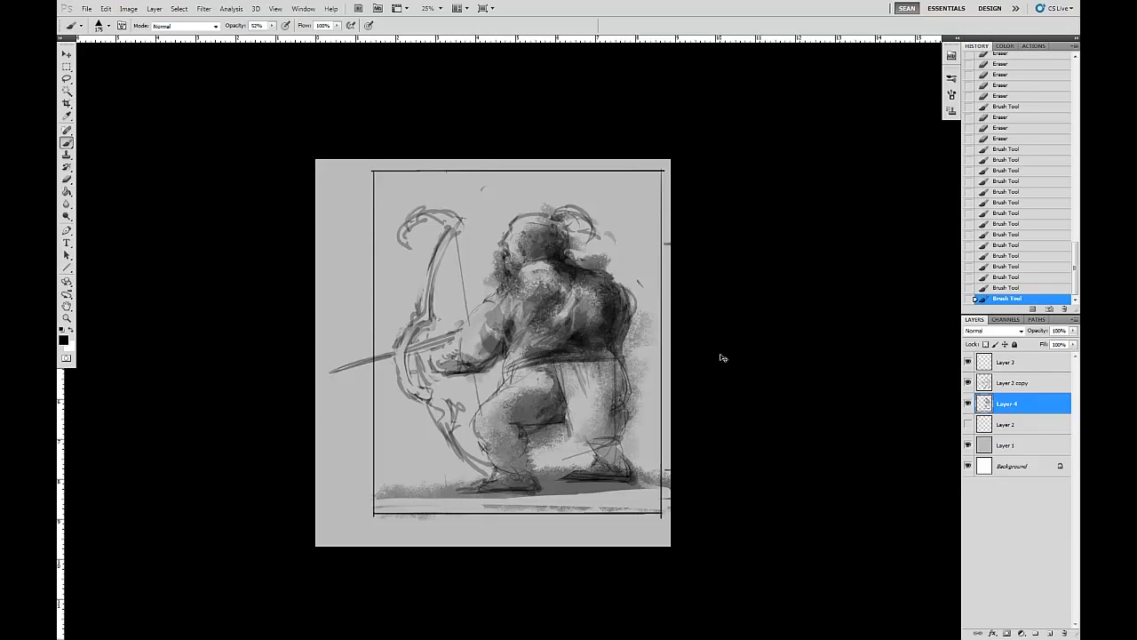
drag(604, 359, 626, 435)
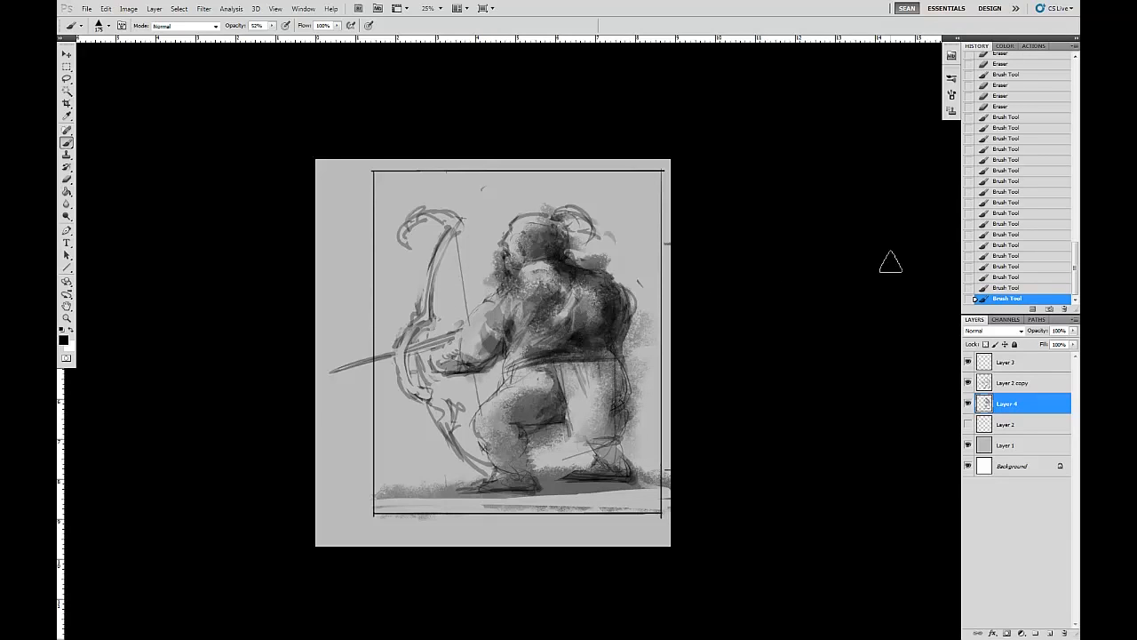
Erase stray shading along the outer back, beside the beard and behind the neck
key(e)
mouse_move(610, 267)
mouse_down()
mouse_move(625, 281)
mouse_move(636, 337)
mouse_move(630, 403)
mouse_up()
mouse_move(493, 273)
mouse_down()
mouse_move(497, 255)
mouse_move(496, 331)
mouse_up()
mouse_move(589, 258)
mouse_down()
mouse_move(574, 256)
mouse_move(588, 270)
mouse_up()
Paint a dark rectangular block behind the neck on the upper back, alternating brush and eraser
key(b)
mouse_move(576, 261)
mouse_down()
mouse_move(613, 265)
mouse_move(604, 251)
mouse_move(629, 311)
mouse_move(608, 267)
mouse_move(601, 277)
mouse_move(617, 281)
mouse_up()
key(e)
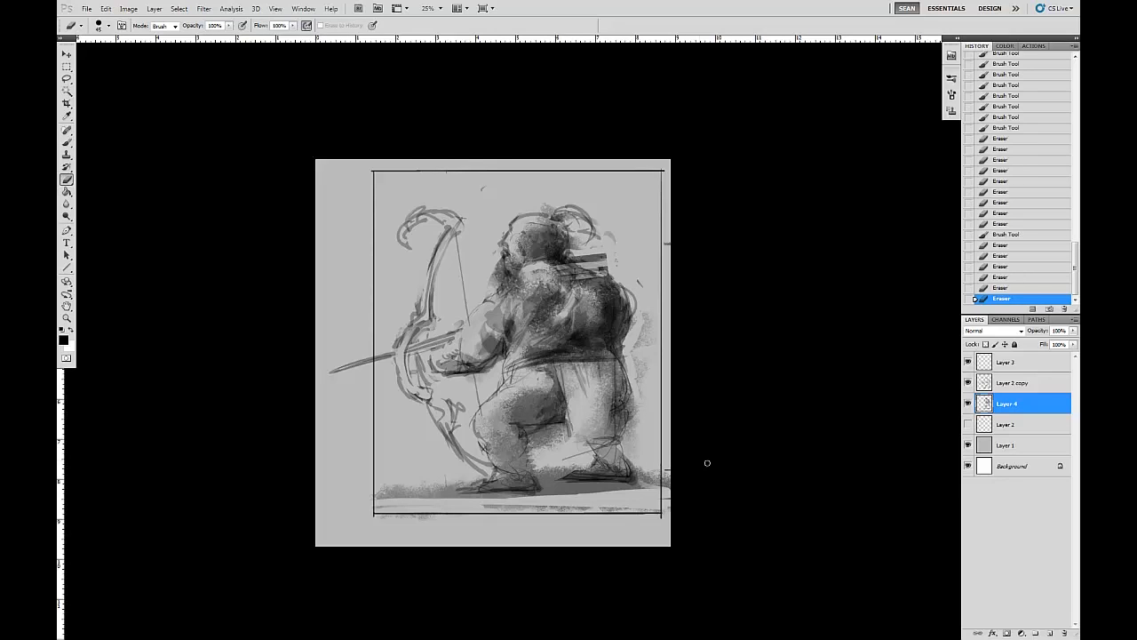
key(b)
mouse_move(559, 259)
mouse_down()
mouse_move(609, 253)
mouse_move(591, 252)
mouse_move(613, 248)
mouse_move(612, 277)
mouse_up()
key(e)
key(b)
Erase the shading outside both legs, on the hanging cloth and between the legs to sharpen the silhouette
key(e)
mouse_move(499, 359)
mouse_down()
mouse_move(477, 374)
mouse_move(503, 474)
mouse_up()
drag(642, 338, 634, 430)
drag(612, 366, 608, 437)
key(b)
key(e)
mouse_move(600, 368)
mouse_down()
mouse_move(588, 425)
mouse_move(569, 369)
mouse_up()
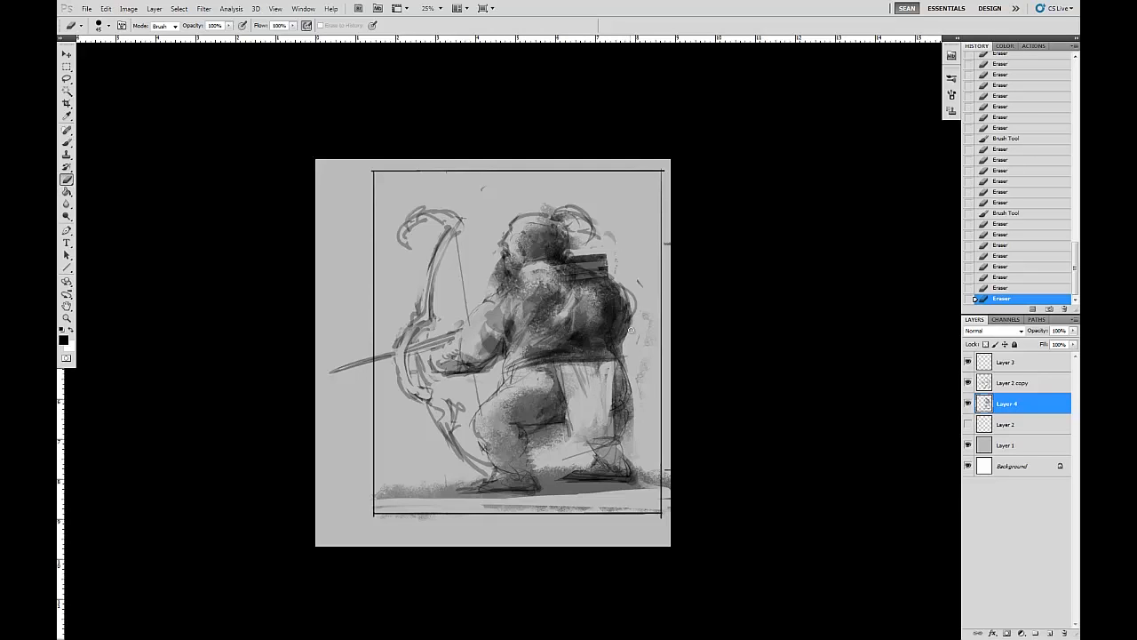
drag(613, 283, 623, 313)
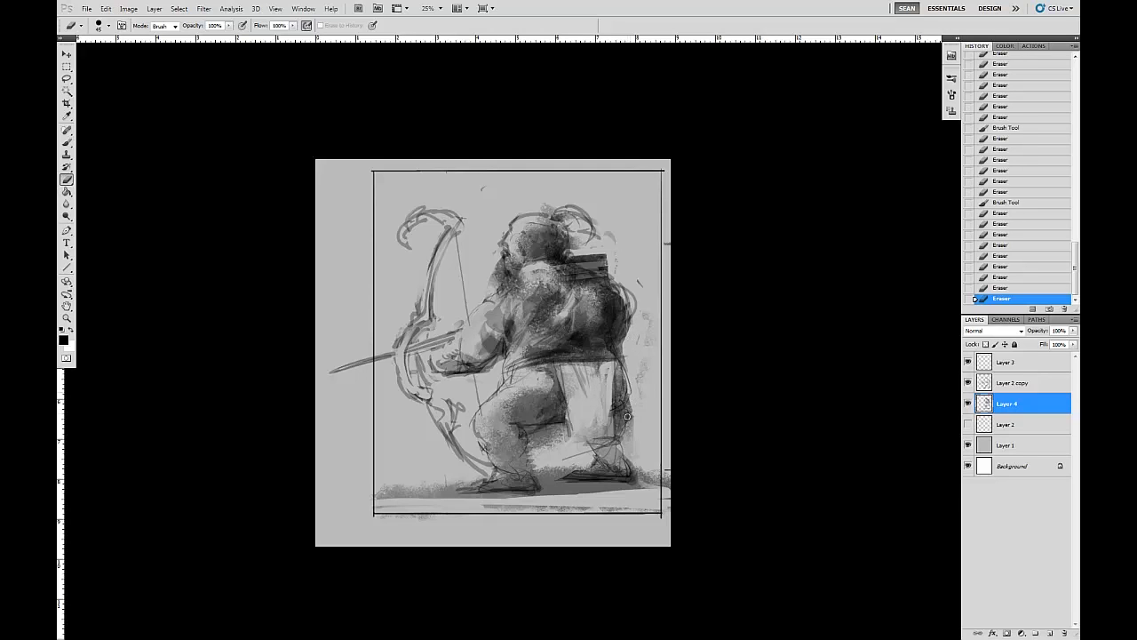
drag(631, 426, 633, 452)
mouse_move(522, 450)
mouse_down()
mouse_move(560, 434)
mouse_move(550, 437)
mouse_up()
drag(634, 436, 628, 456)
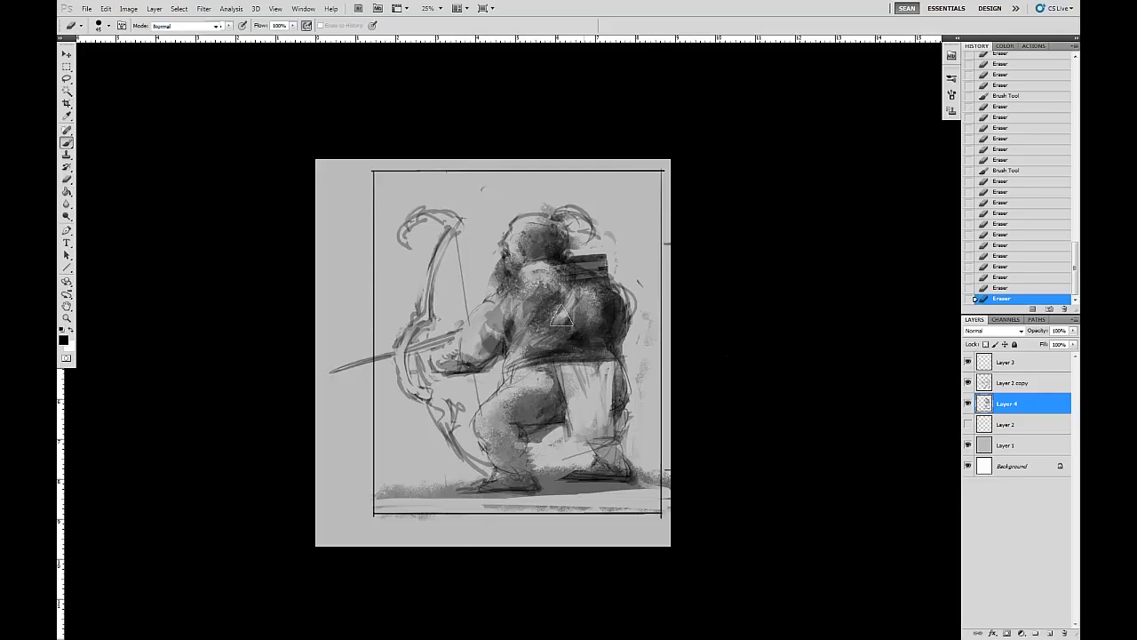
Lighten the shoulder, then enlarge the eraser to 125 px and clean the lower back, thigh and area around the feet
mouse_move(562, 284)
mouse_down()
mouse_move(543, 304)
mouse_move(582, 268)
mouse_move(547, 265)
mouse_move(505, 293)
mouse_move(511, 301)
mouse_up()
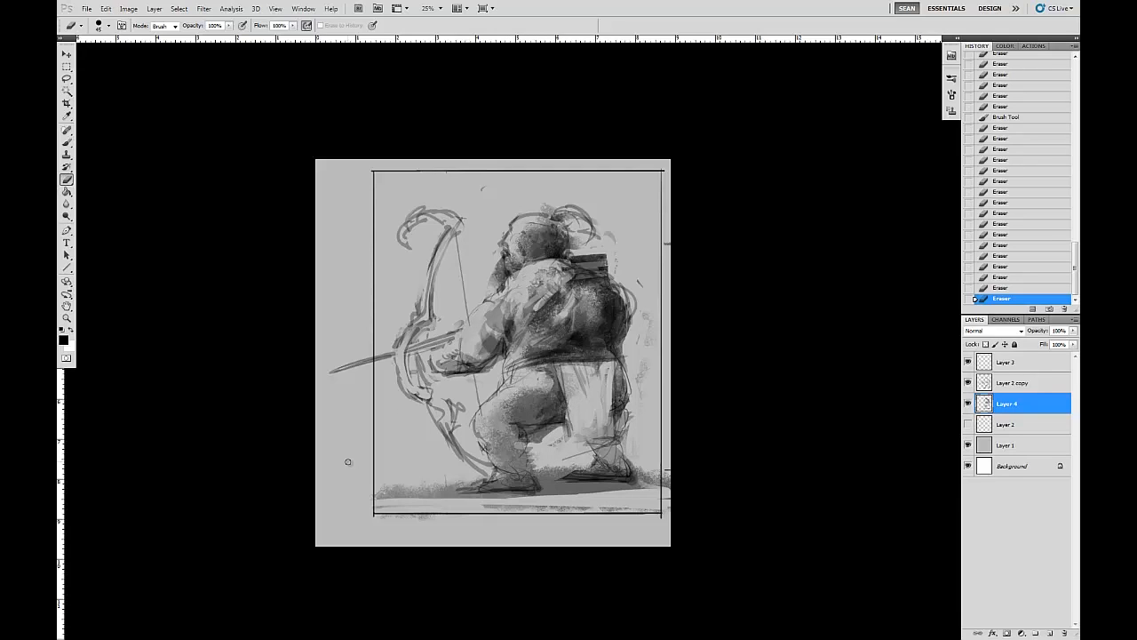
mouse_move(562, 347)
mouse_down()
mouse_move(531, 352)
mouse_move(544, 343)
mouse_up()
key(bracketright)
key(bracketright)
key(bracketright)
key(bracketright)
key(bracketright)
key(bracketright)
drag(576, 311, 562, 352)
drag(580, 339, 565, 350)
mouse_move(533, 396)
mouse_down()
mouse_move(520, 401)
mouse_move(531, 397)
mouse_up()
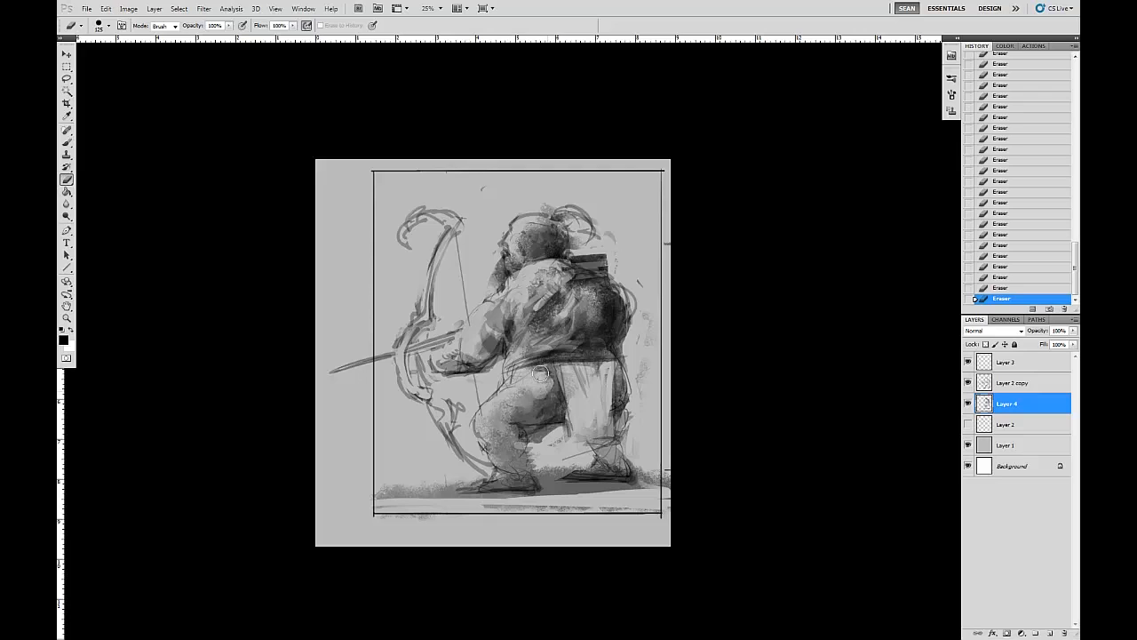
mouse_move(524, 450)
mouse_down()
mouse_move(546, 490)
mouse_move(447, 479)
mouse_move(668, 333)
mouse_move(615, 465)
mouse_move(540, 473)
mouse_move(640, 498)
mouse_up()
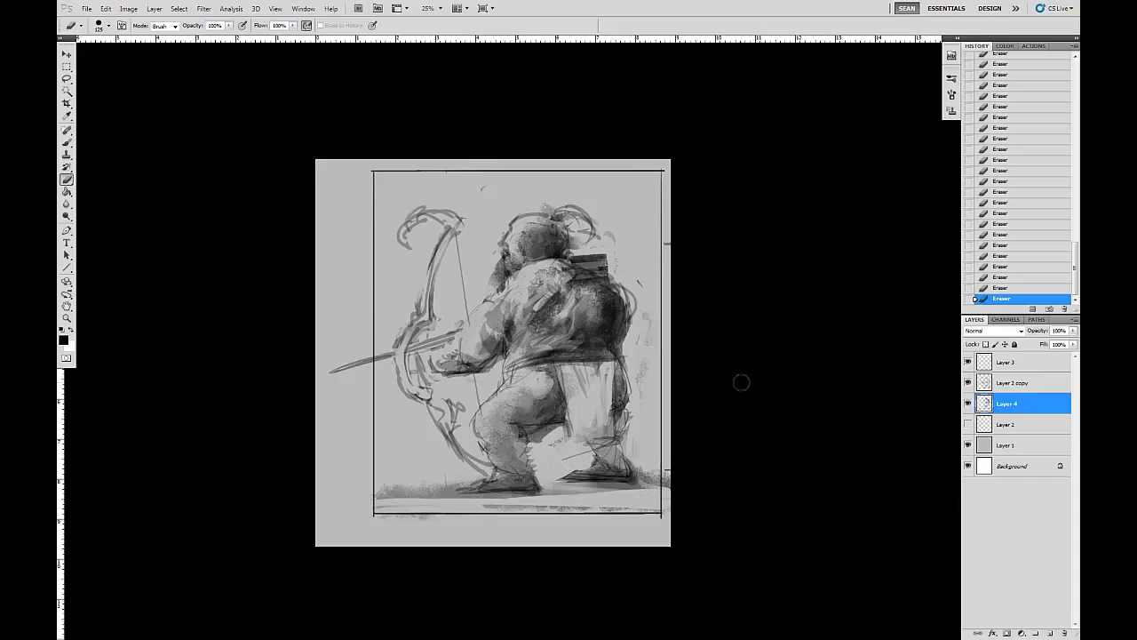
Choose a flat brush tip and paint dark strokes along the bow limbs and a band below the front knee
key(b)
click(106, 25)
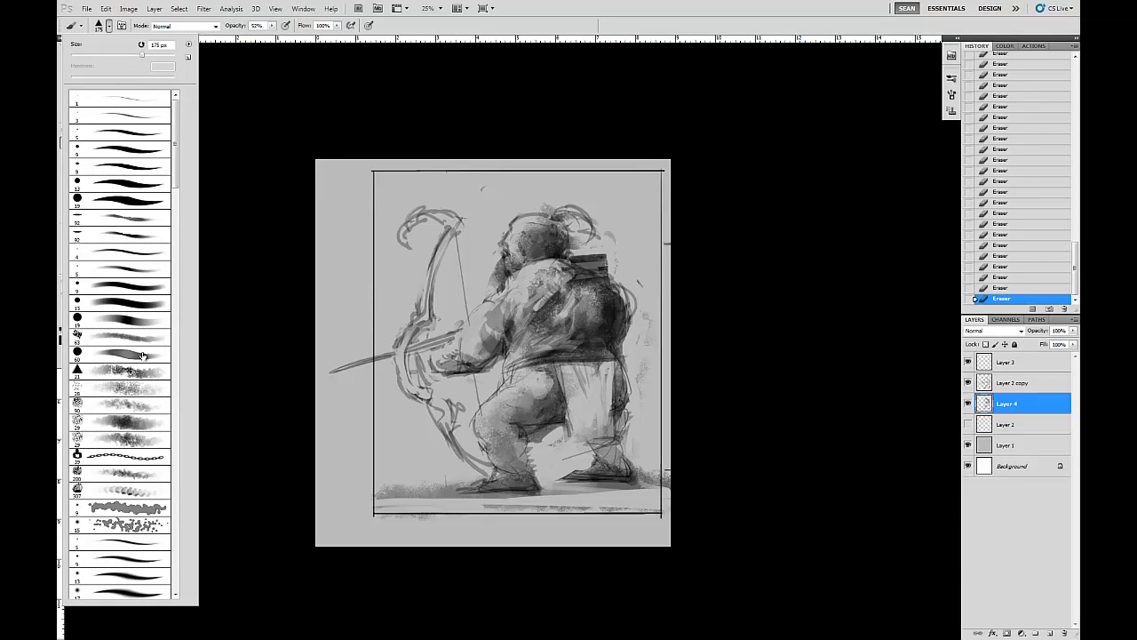
click(139, 222)
click(142, 239)
click(345, 105)
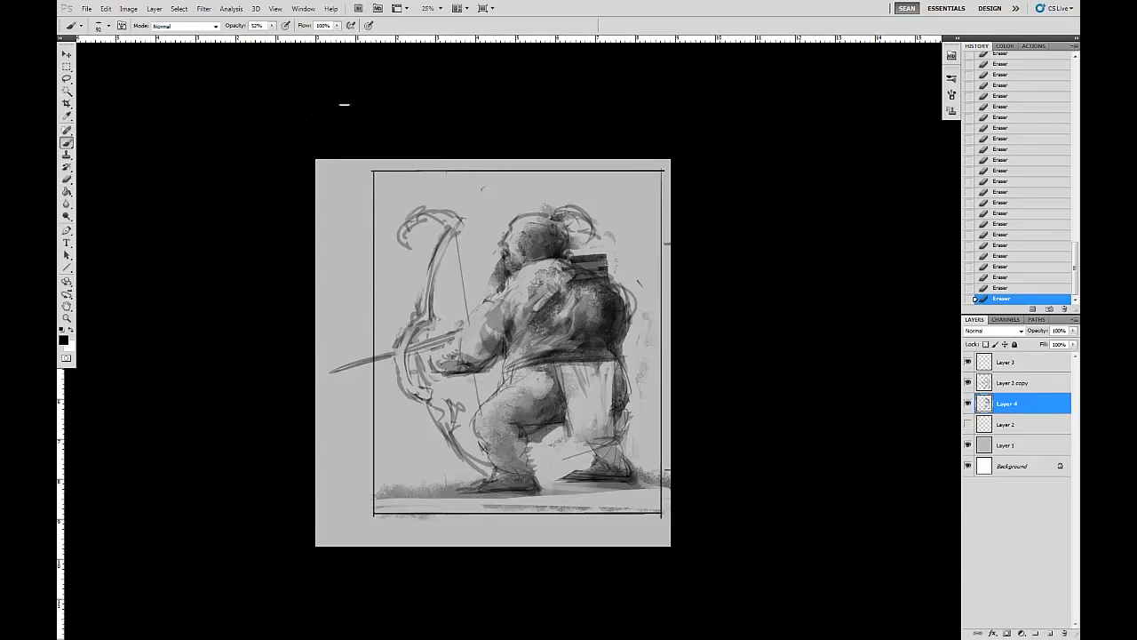
key(bracketright)
mouse_move(451, 229)
mouse_down()
mouse_move(428, 321)
mouse_move(454, 228)
mouse_up()
mouse_move(422, 322)
mouse_down()
mouse_move(400, 343)
mouse_move(407, 384)
mouse_move(436, 394)
mouse_move(487, 472)
mouse_move(530, 441)
mouse_move(494, 453)
mouse_move(514, 450)
mouse_up()
Reduce the brush size and paint dark details on the beard, nose and brow
key(bracketleft)
key(bracketleft)
drag(505, 258, 510, 247)
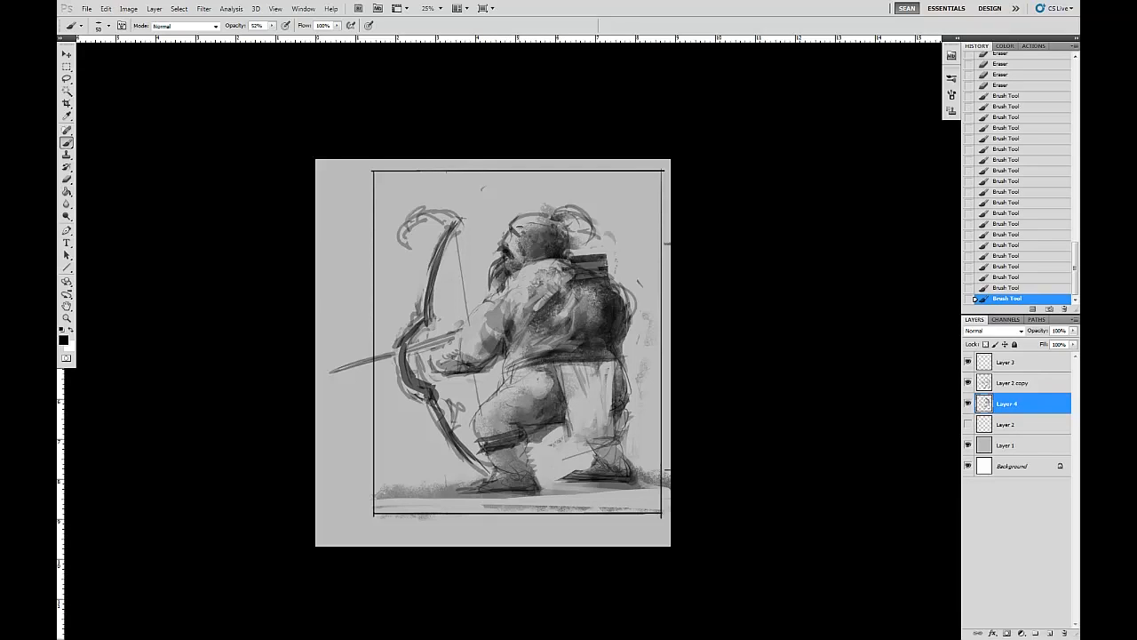
click(513, 239)
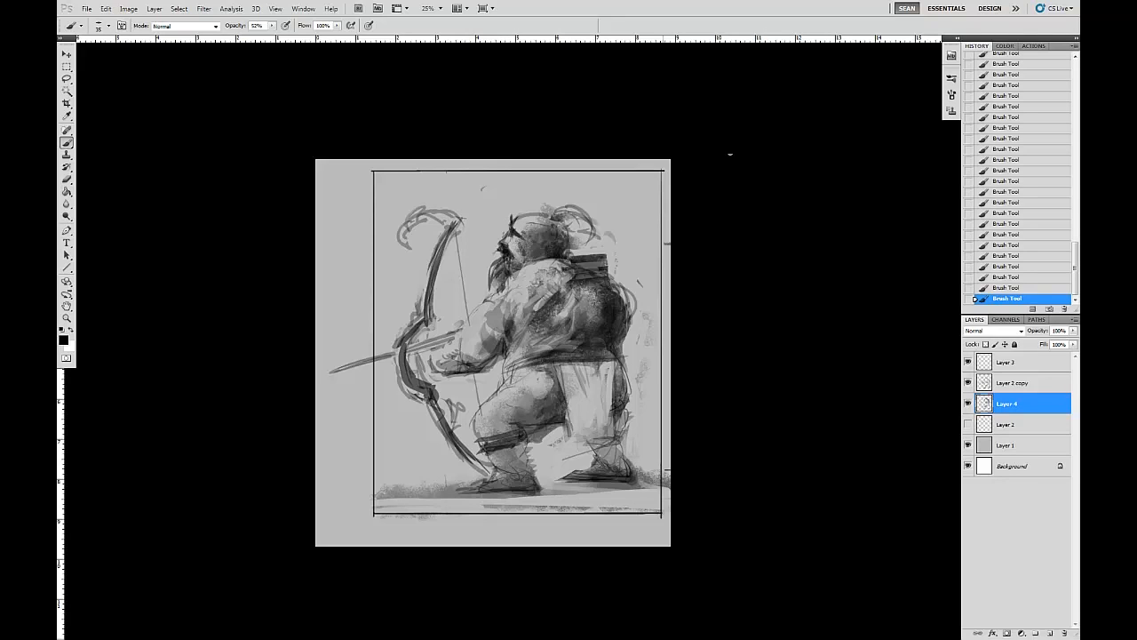
Erase the dark forehead mark, carve out a light ear shape and begin outlining the ear
key(e)
click(516, 219)
click(520, 216)
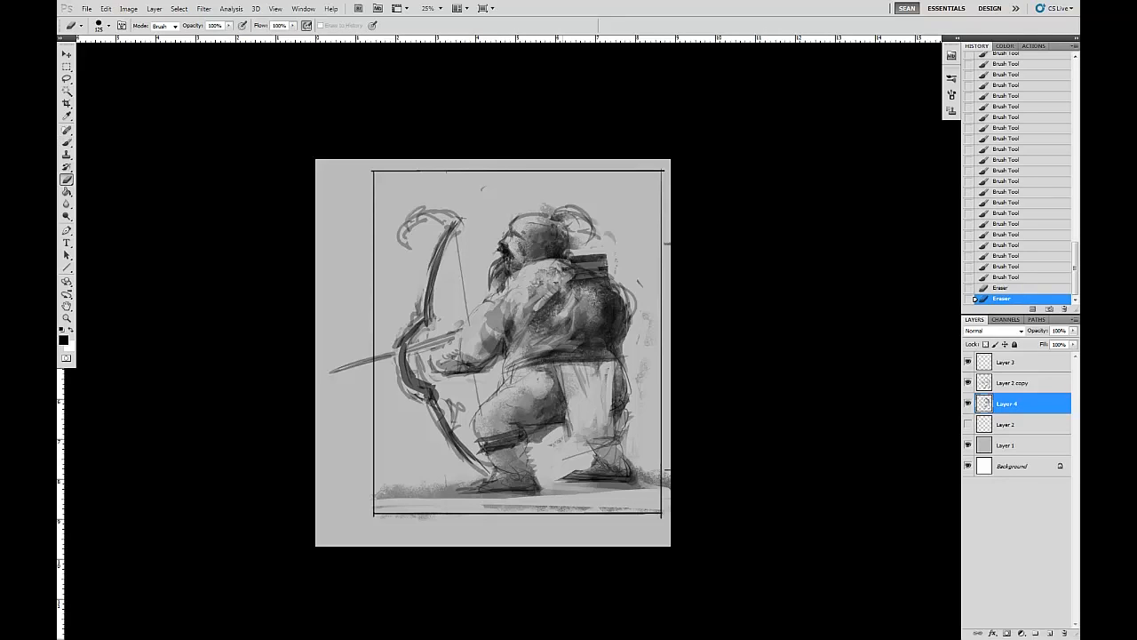
drag(525, 217, 546, 251)
key(b)
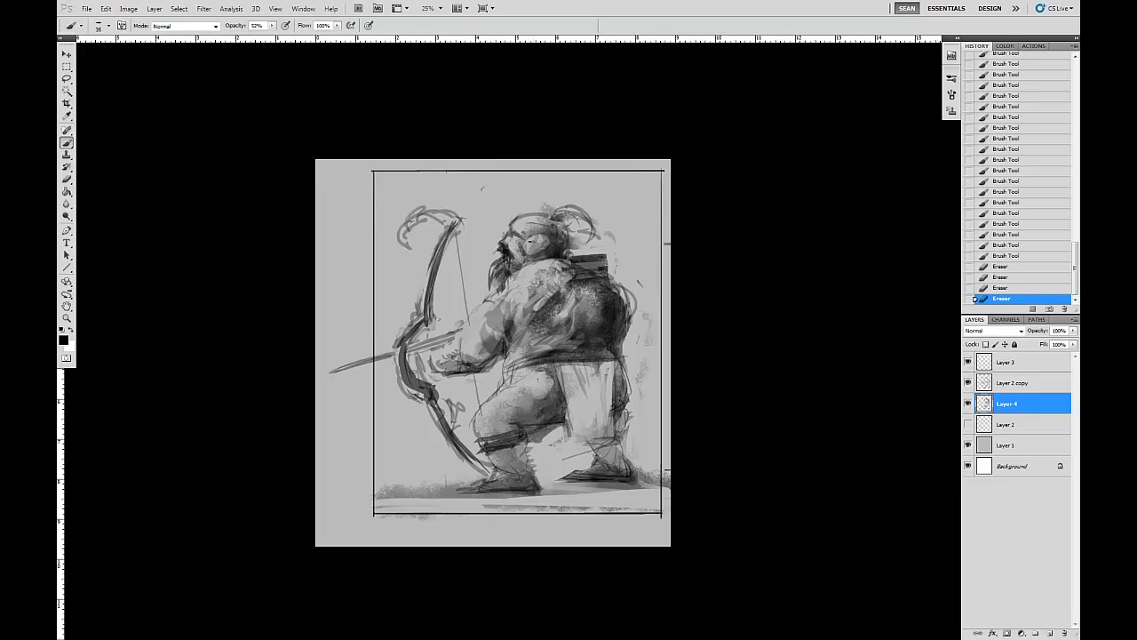
click(526, 242)
click(526, 242)
click(526, 242)
click(526, 242)
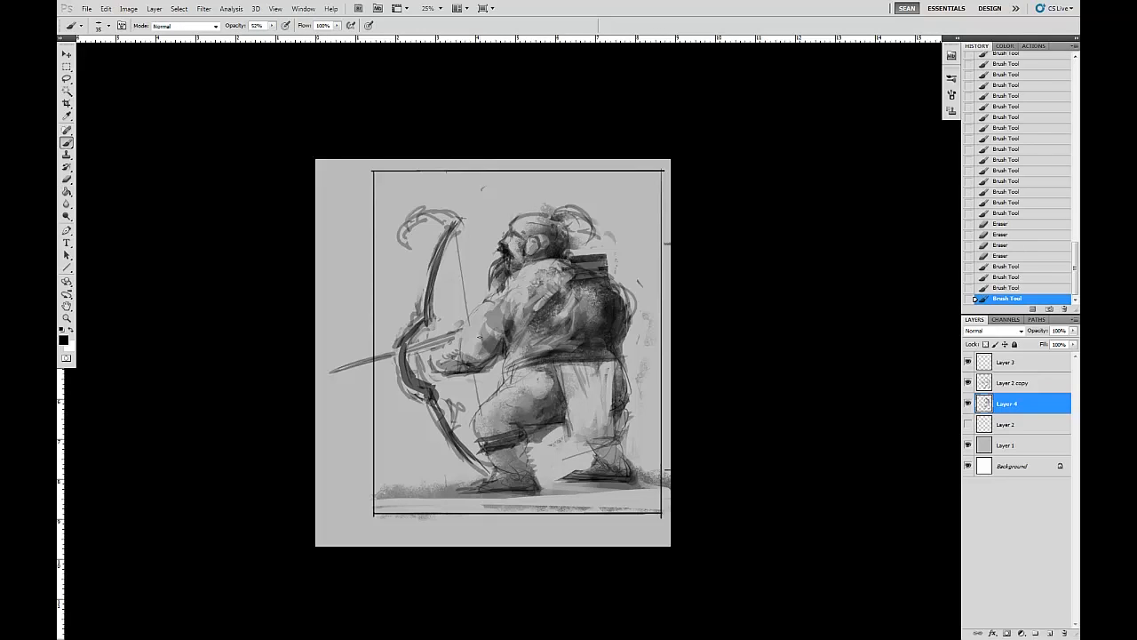
Refine the ear and darken the eye socket and cheek with small 35 px brush dabs and an erased highlight
click(526, 242)
click(526, 241)
click(527, 241)
click(526, 241)
click(526, 242)
key(e)
click(526, 241)
key(b)
click(526, 242)
click(526, 241)
click(526, 242)
click(526, 242)
click(526, 241)
click(526, 242)
click(526, 242)
Add small dark strokes to the eyebrow and facial details
click(496, 192)
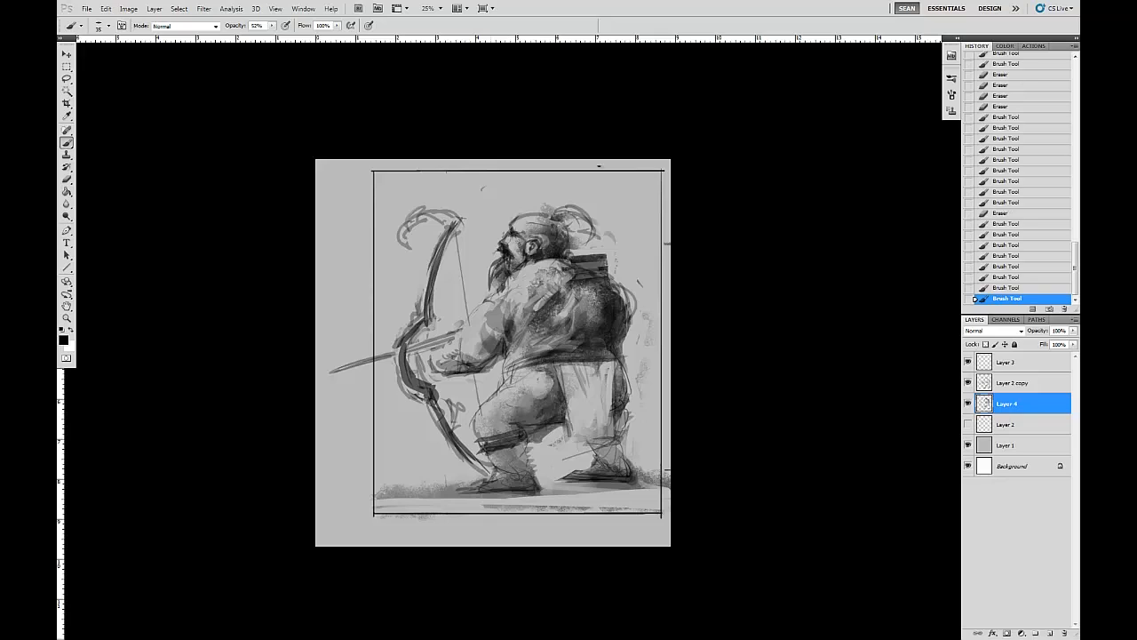
click(482, 188)
click(483, 188)
click(482, 188)
click(483, 189)
click(482, 189)
click(482, 189)
click(483, 188)
Paint hair strands swept back over the scalp, erasing light streaks between them
drag(527, 219, 553, 220)
drag(530, 221, 555, 222)
key(e)
mouse_move(533, 221)
mouse_down()
mouse_move(561, 224)
mouse_move(537, 222)
mouse_move(568, 212)
mouse_move(553, 240)
mouse_up()
key(b)
click(551, 239)
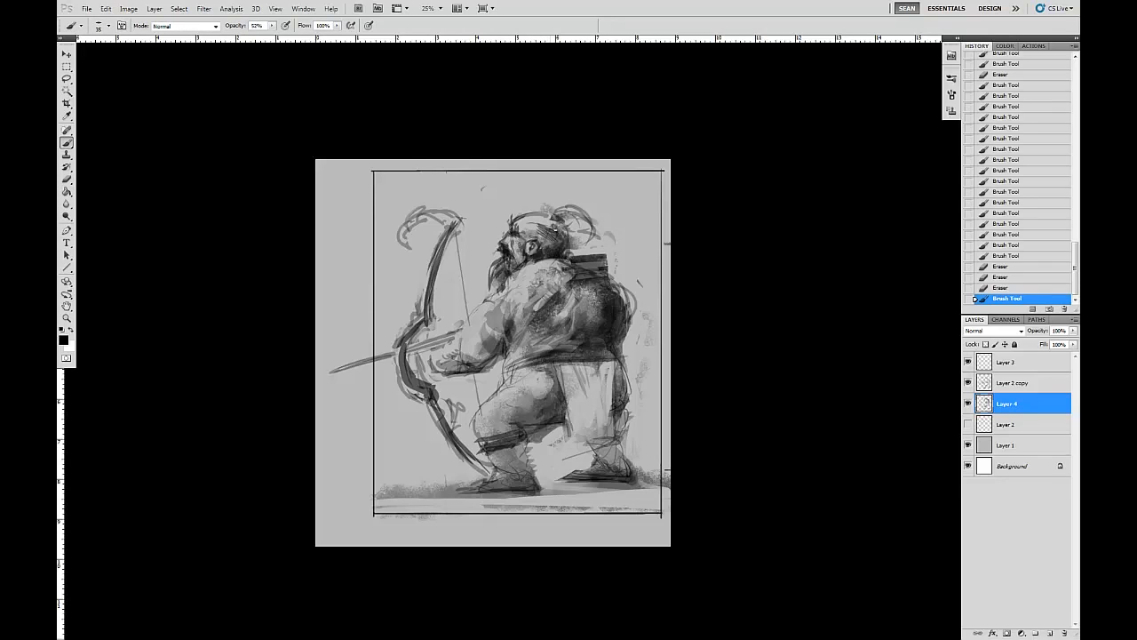
mouse_move(546, 219)
mouse_down()
mouse_move(558, 213)
mouse_move(547, 217)
mouse_move(555, 249)
mouse_up()
Paint a dark wrapped sash with fold lines around the waist
mouse_move(512, 347)
mouse_down()
mouse_move(615, 340)
mouse_move(578, 345)
mouse_up()
drag(501, 365, 519, 361)
drag(503, 363, 602, 331)
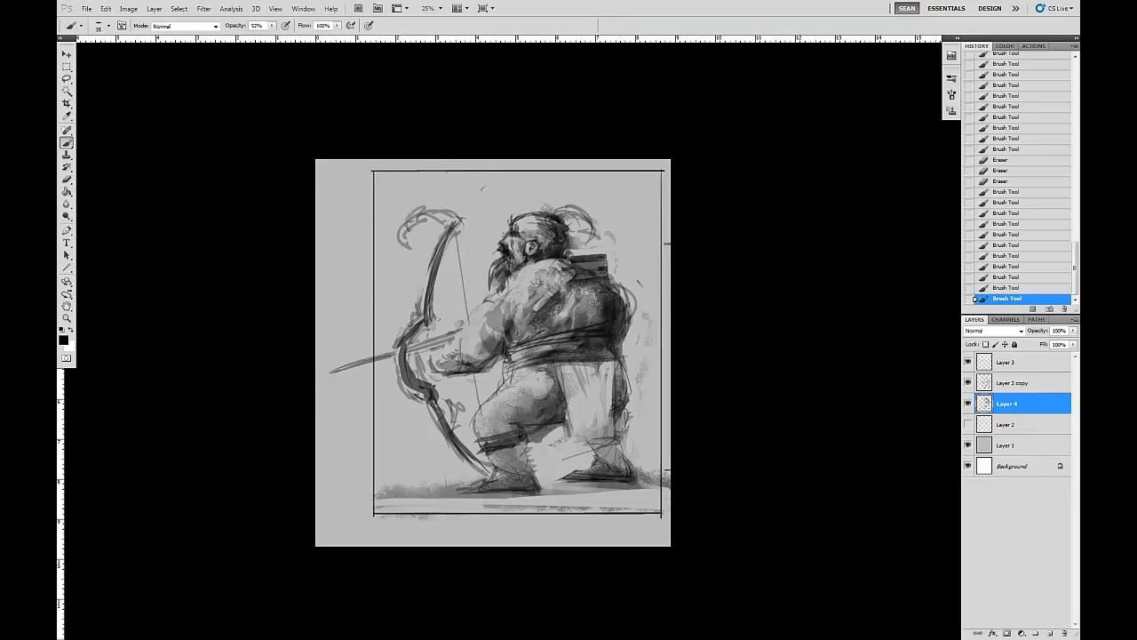
drag(500, 354, 510, 350)
drag(500, 352, 510, 349)
drag(501, 352, 504, 351)
Draw the vest edge at the armhole and dark stripes on the upper sleeve, erasing a lighter area between them
mouse_move(517, 308)
mouse_down()
mouse_move(528, 329)
mouse_move(537, 320)
mouse_up()
mouse_move(516, 328)
mouse_down()
mouse_move(542, 325)
mouse_move(516, 285)
mouse_up()
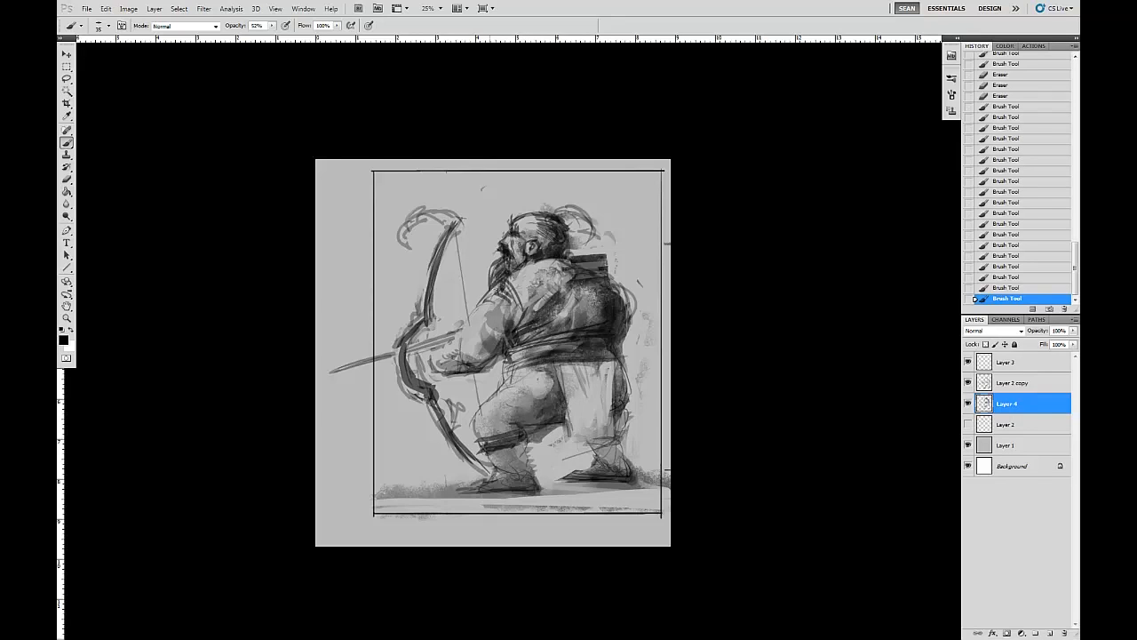
key(e)
mouse_move(515, 309)
mouse_down()
mouse_move(496, 279)
mouse_move(491, 291)
mouse_move(533, 264)
mouse_move(515, 322)
mouse_up()
key(b)
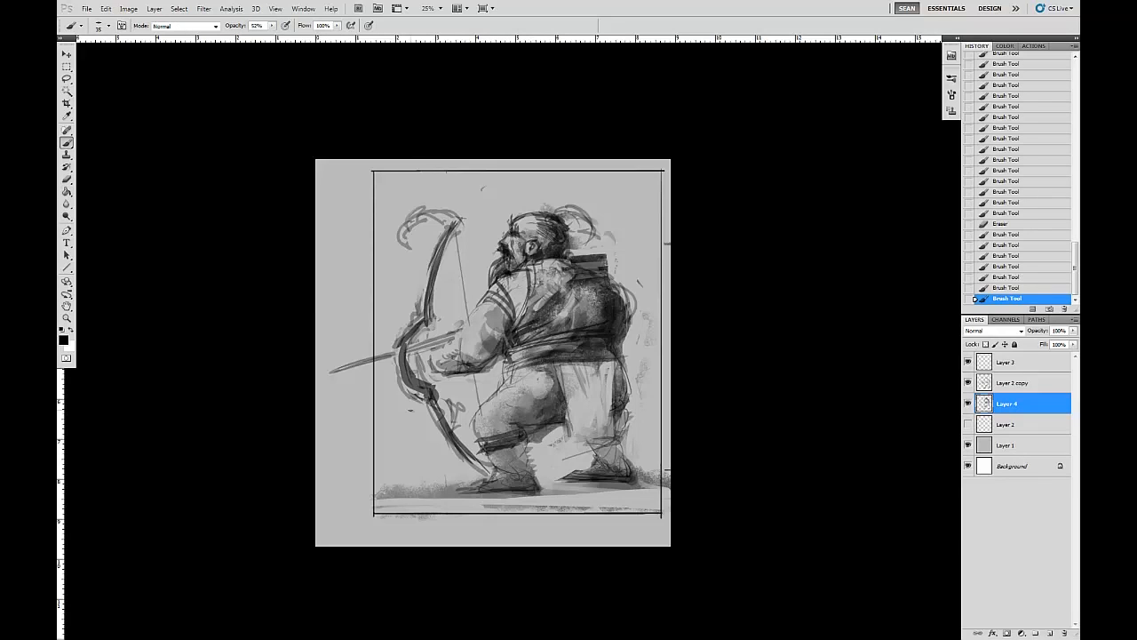
Darken the vest's outer back edge and draw a rolled fold across the lower back above the sash
drag(625, 286, 613, 301)
drag(564, 460, 588, 451)
drag(446, 475, 447, 487)
drag(554, 322, 586, 327)
drag(600, 320, 606, 331)
key(e)
key(b)
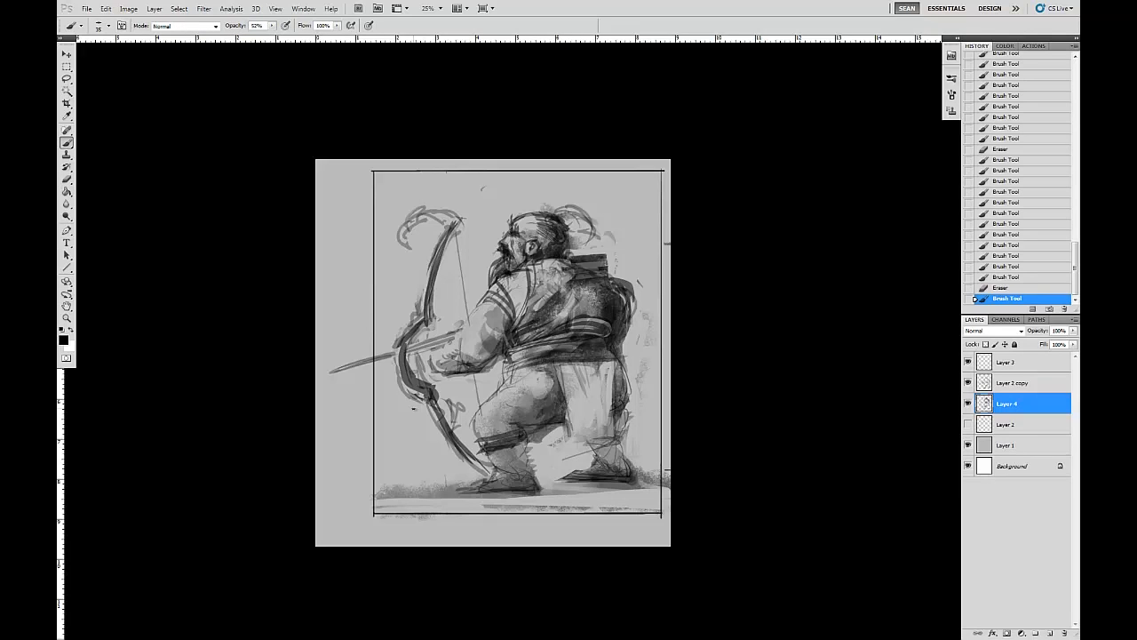
Paint drapery folds and dark edges on the hanging cloth below the sash, erasing light areas between them
drag(565, 366, 569, 391)
drag(569, 364, 590, 366)
drag(563, 373, 573, 379)
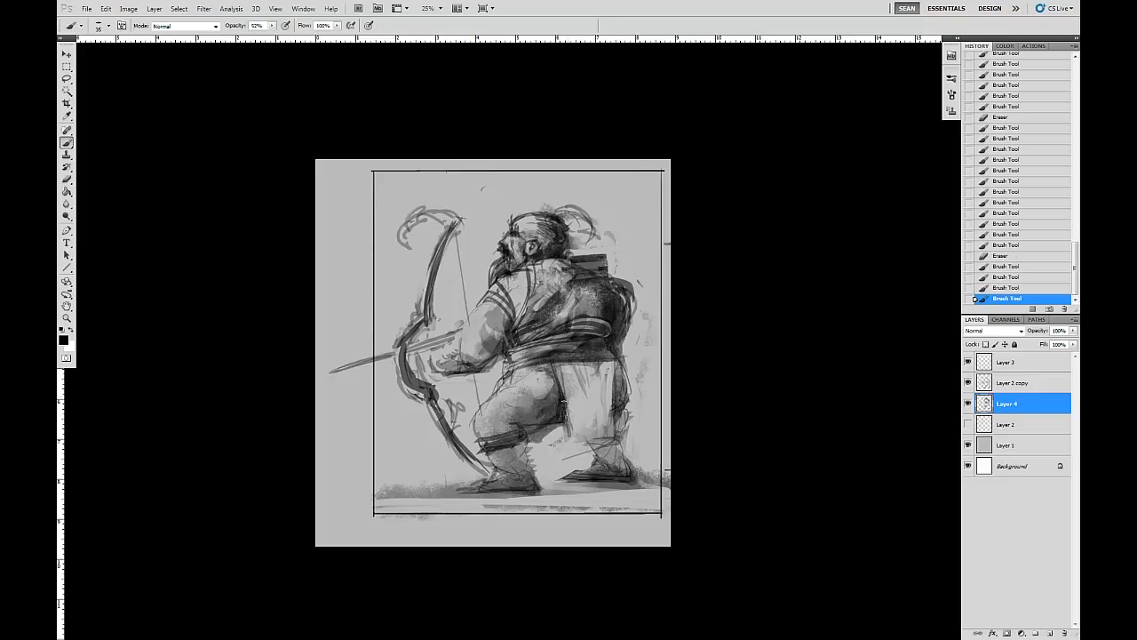
drag(564, 391, 570, 444)
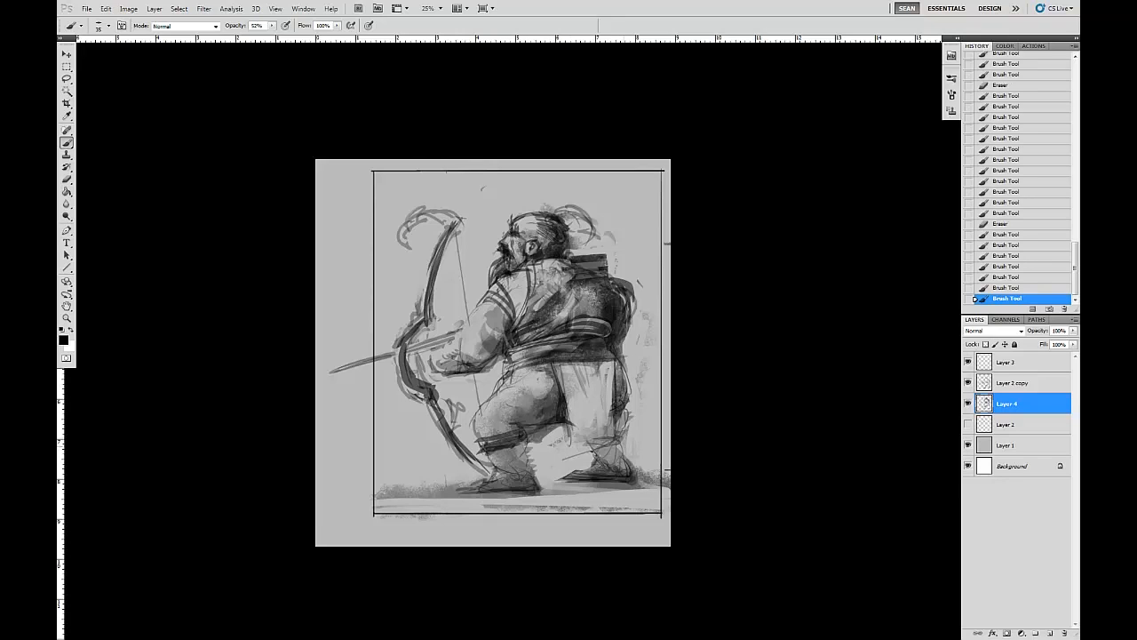
drag(601, 383, 606, 389)
drag(604, 387, 597, 403)
mouse_move(594, 382)
mouse_down()
mouse_move(594, 425)
mouse_move(606, 416)
mouse_up()
key(e)
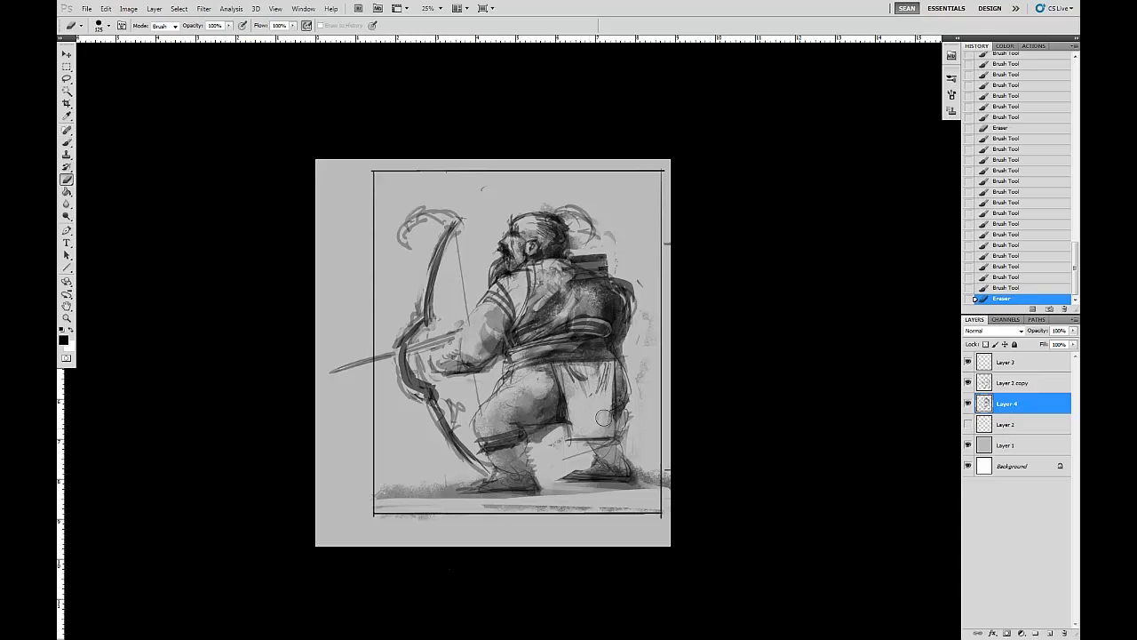
drag(562, 368, 592, 405)
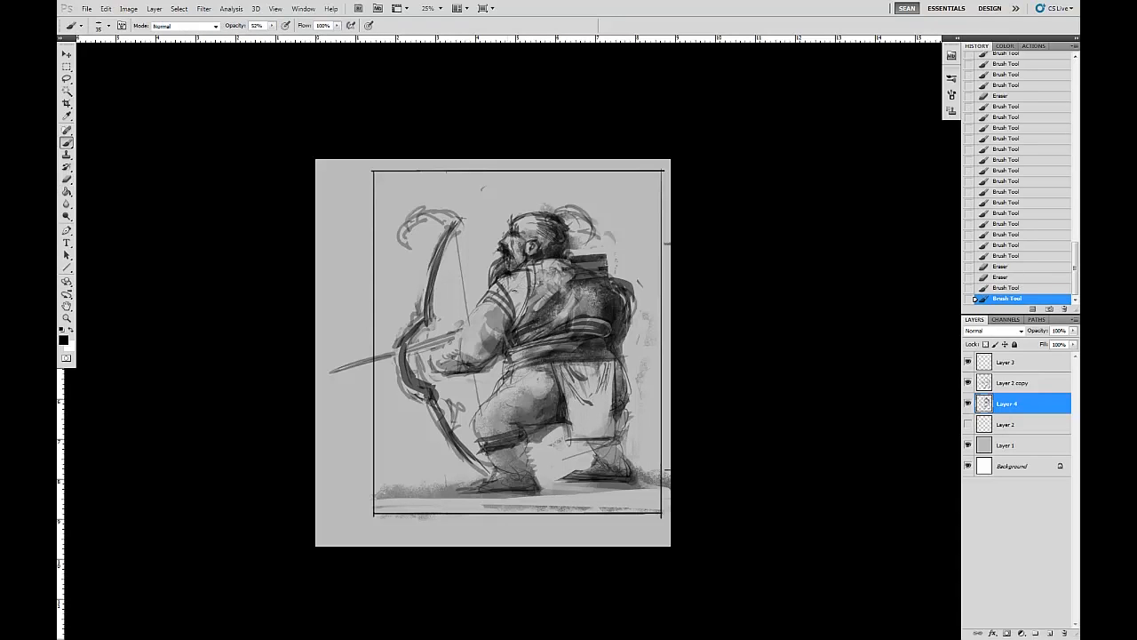
Paint short dark stripes on the shoulder at the vest's armhole
mouse_move(503, 278)
mouse_down()
mouse_move(529, 282)
mouse_move(527, 299)
mouse_up()
mouse_move(514, 299)
mouse_down()
mouse_move(526, 306)
mouse_move(518, 315)
mouse_move(531, 292)
mouse_move(528, 313)
mouse_up()
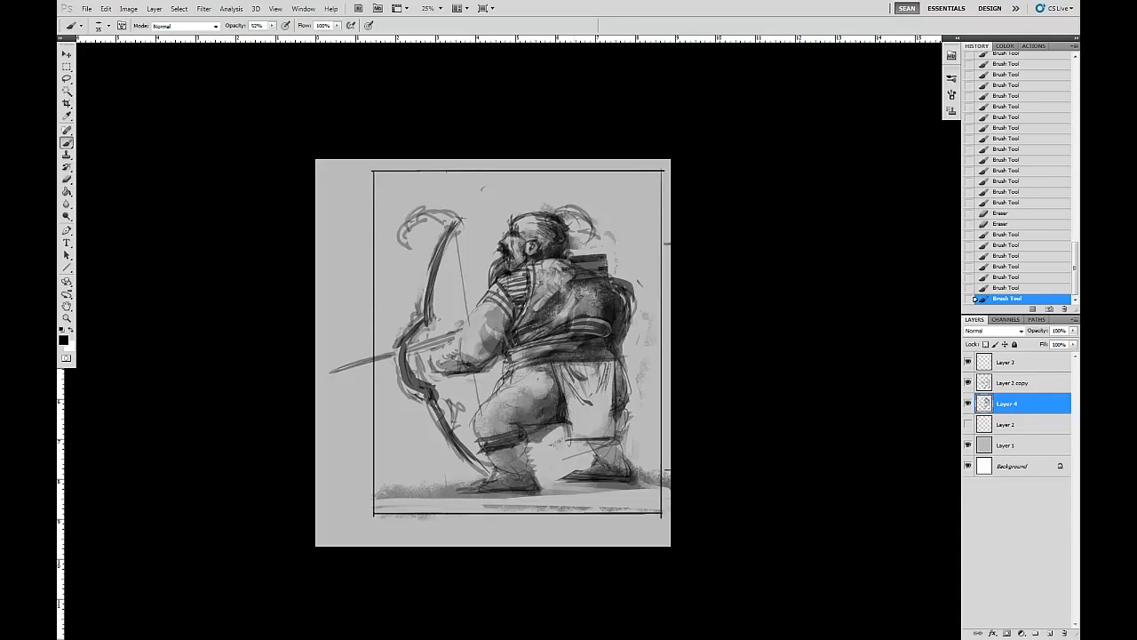
Turn the block behind the neck into a striped collar with dark folds, erasing its stray upper edge
mouse_move(537, 264)
mouse_down()
mouse_move(590, 259)
mouse_move(594, 280)
mouse_move(570, 275)
mouse_up()
mouse_move(560, 272)
mouse_down()
mouse_move(594, 279)
mouse_move(570, 263)
mouse_move(606, 264)
mouse_move(604, 277)
mouse_move(594, 254)
mouse_move(615, 259)
mouse_up()
key(e)
key(b)
key(e)
drag(610, 247, 622, 257)
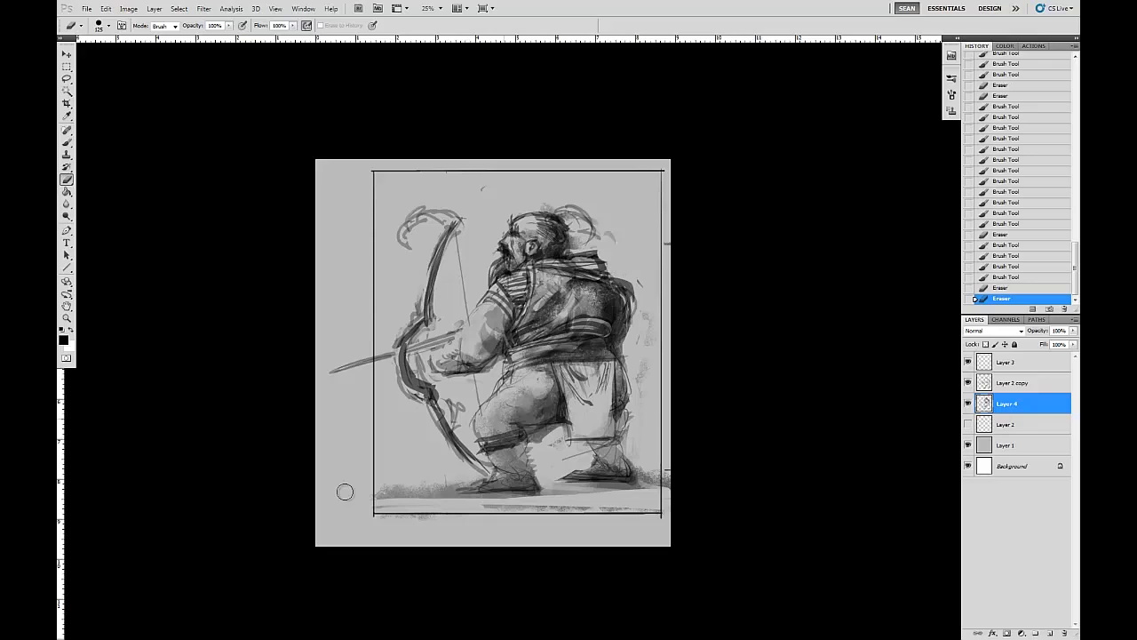
key(b)
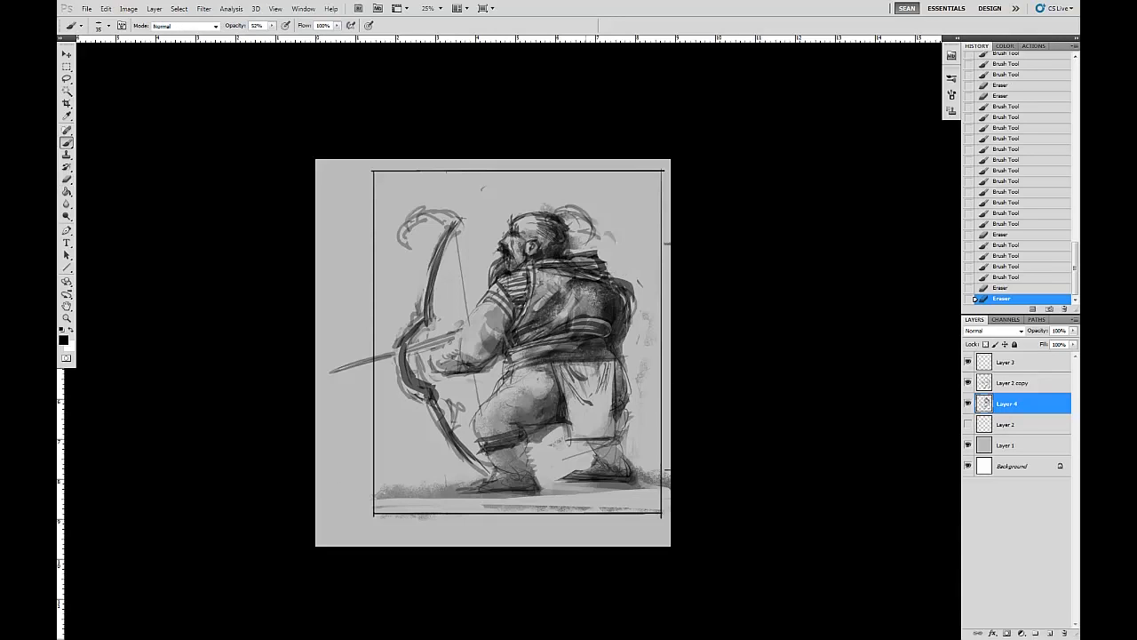
drag(553, 277, 585, 272)
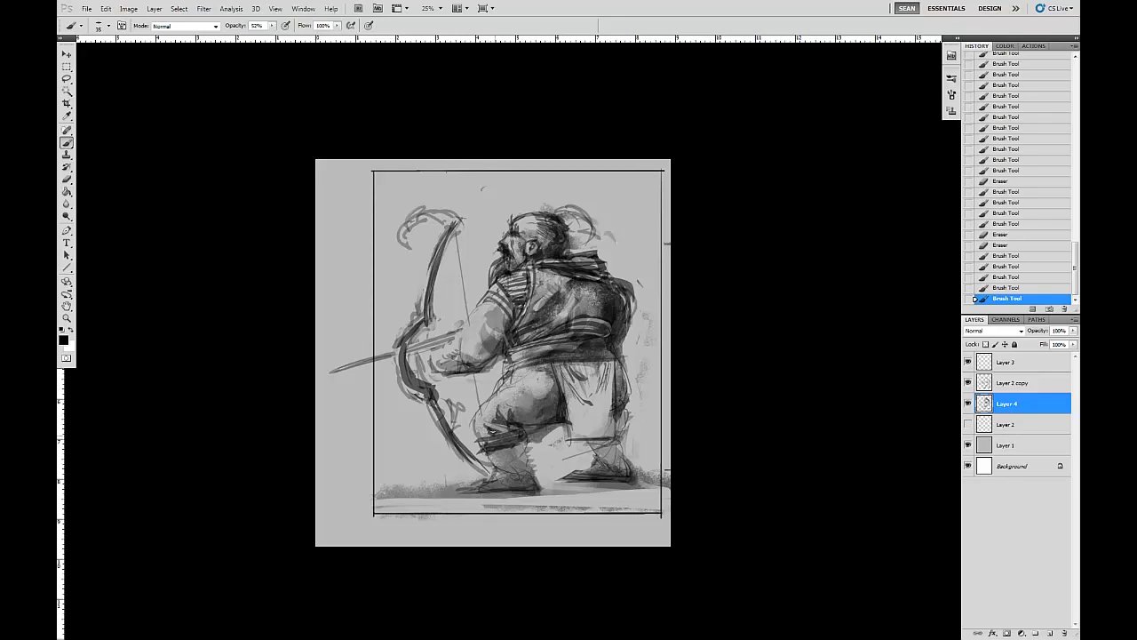
Paint dark trouser folds around the front knee and thigh and along the rear leg's outer edge
drag(521, 430, 471, 440)
drag(534, 362, 471, 413)
drag(636, 368, 620, 414)
mouse_move(634, 374)
mouse_down()
mouse_move(622, 405)
mouse_move(633, 419)
mouse_up()
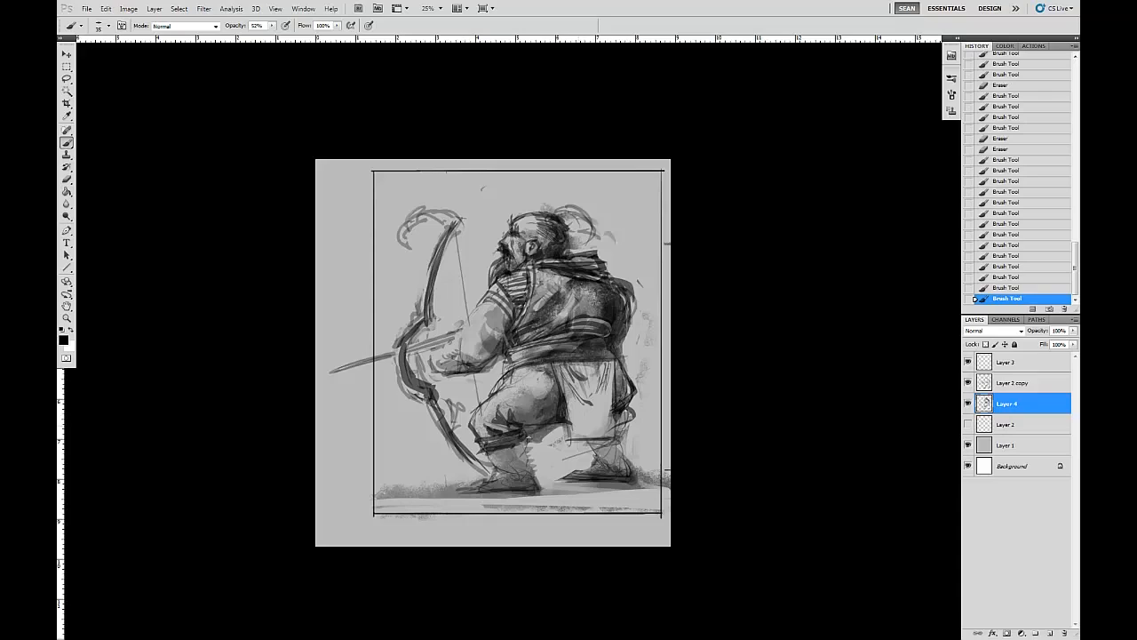
Paint dark folds on the gathered trouser cuff below the front knee and a short stroke on the rear leg's outer edge
drag(480, 425, 474, 437)
drag(475, 429, 480, 443)
drag(478, 434, 494, 441)
drag(482, 439, 503, 437)
drag(471, 426, 478, 439)
drag(472, 424, 476, 441)
drag(469, 435, 560, 413)
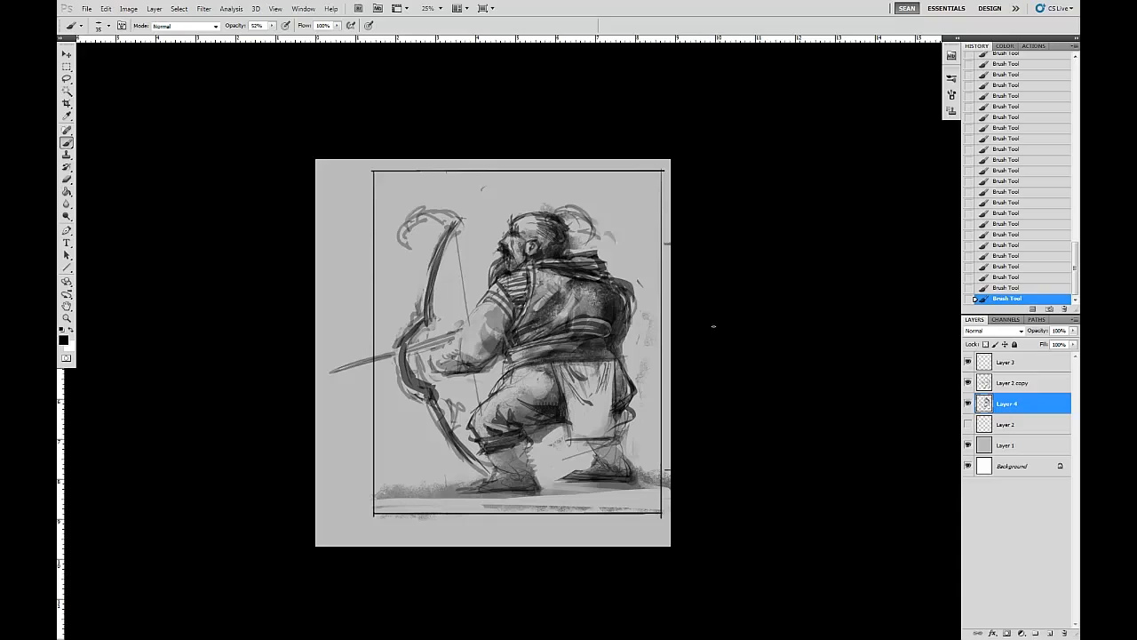
drag(621, 398, 631, 395)
Erase a light area on the vest's upper back and rework the collar behind the neck with dark strokes and erased patches
key(e)
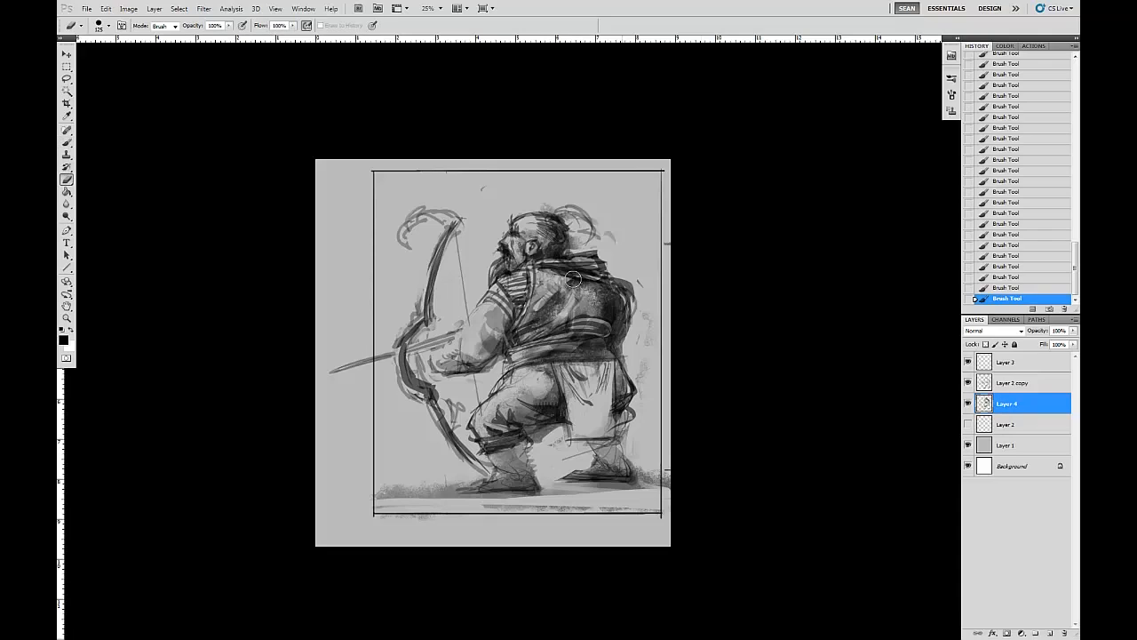
drag(587, 300, 578, 293)
key(b)
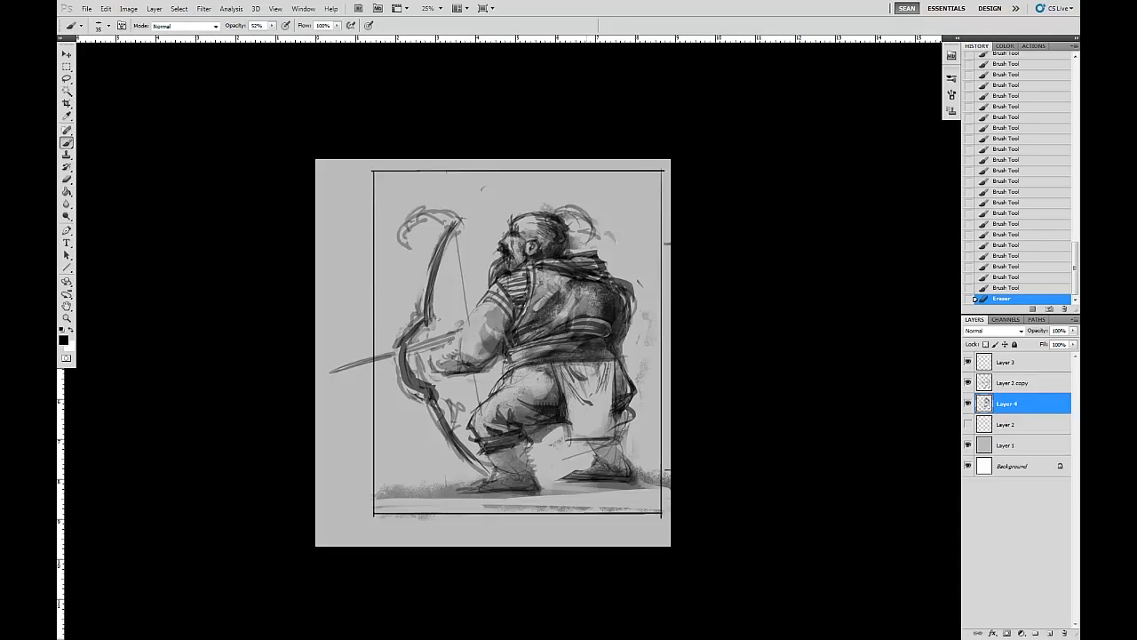
drag(581, 253, 594, 258)
mouse_move(583, 251)
mouse_down()
mouse_move(595, 256)
mouse_move(539, 263)
mouse_up()
key(e)
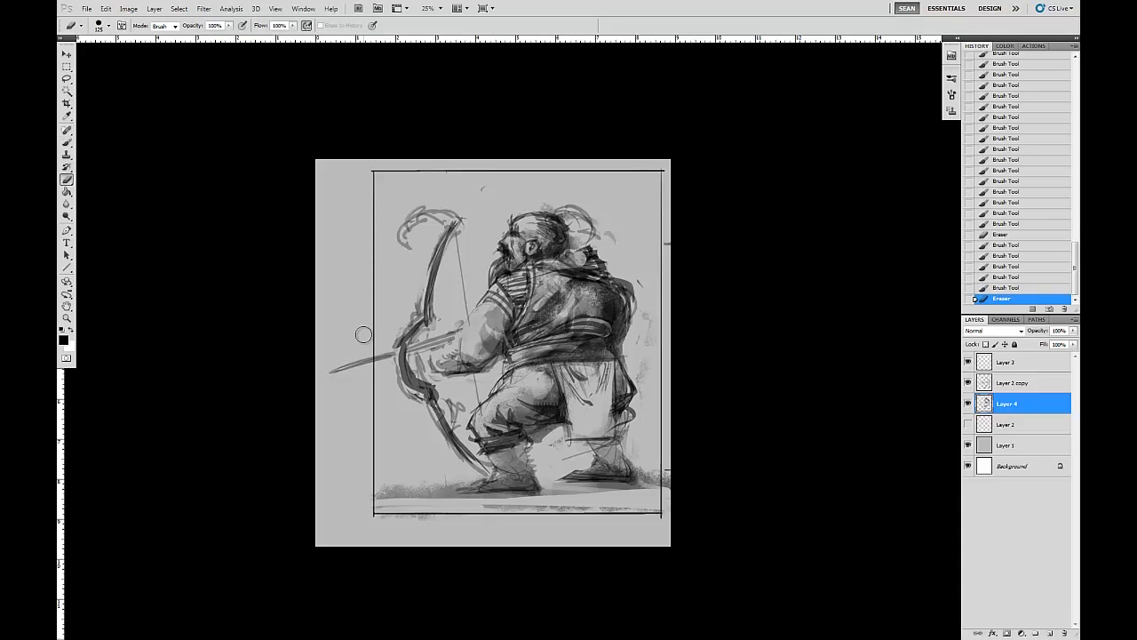
Merge Layer 4 with Layer 2 copy into one layer
key(bracketleft)
key(bracketleft)
key(bracketleft)
key(bracketleft)
ctrl+click(1009, 387)
right_click(1009, 391)
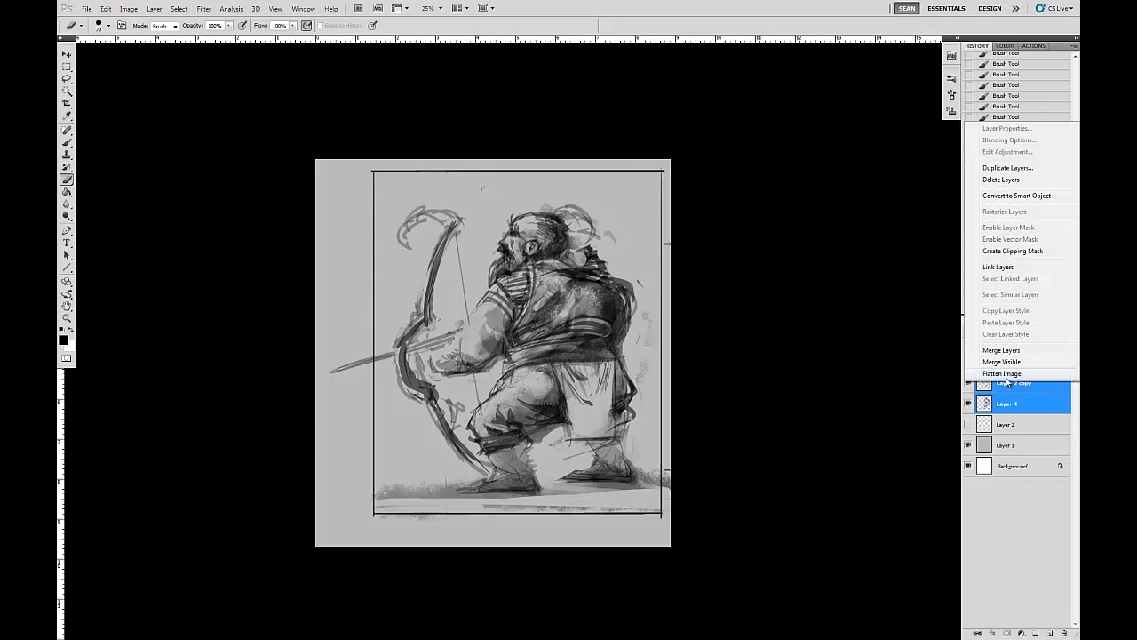
click(982, 488)
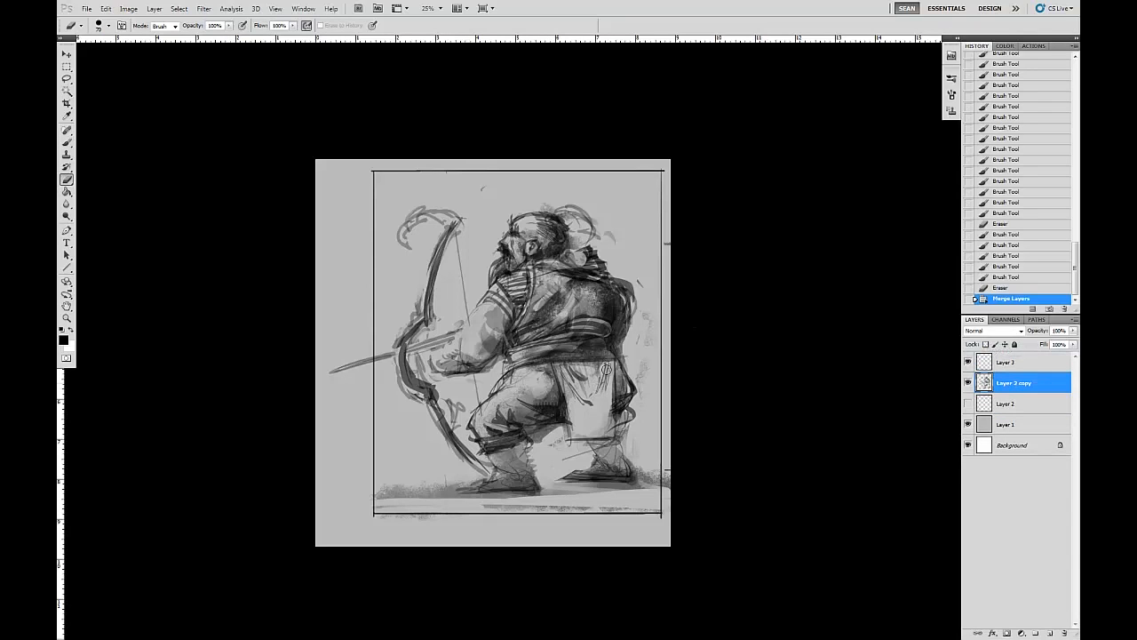
Reduce the eraser to 35, erase a light band along the collar and repaint its dark folds
key(bracketleft)
key(bracketleft)
key(bracketleft)
key(bracketleft)
click(558, 263)
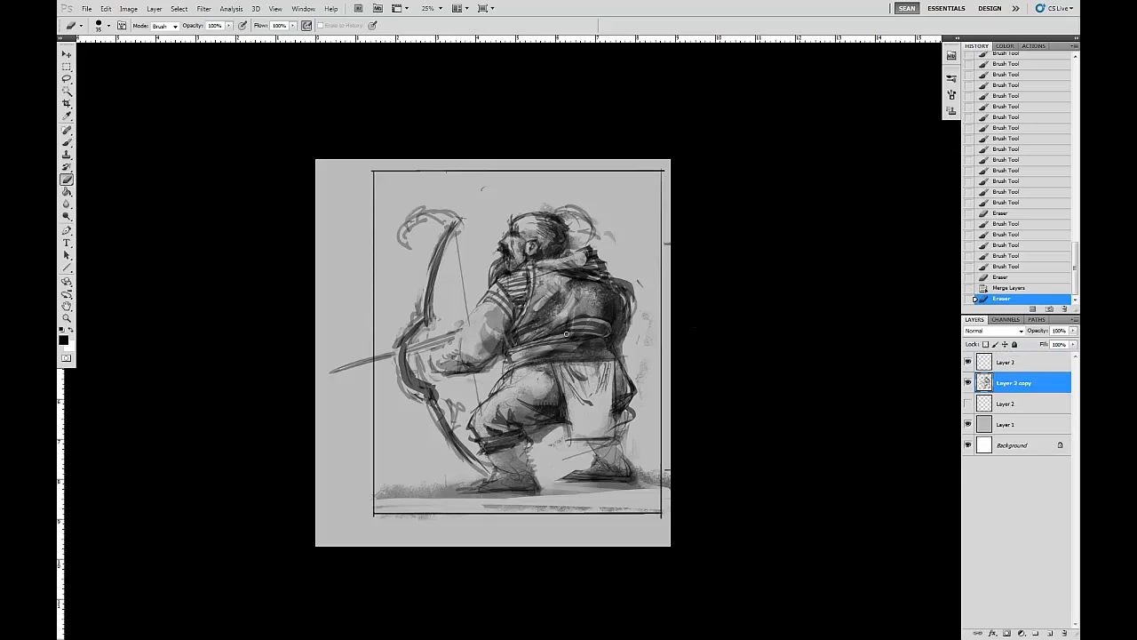
key(b)
mouse_move(542, 260)
mouse_down()
mouse_move(588, 261)
mouse_move(540, 263)
mouse_move(568, 257)
mouse_up()
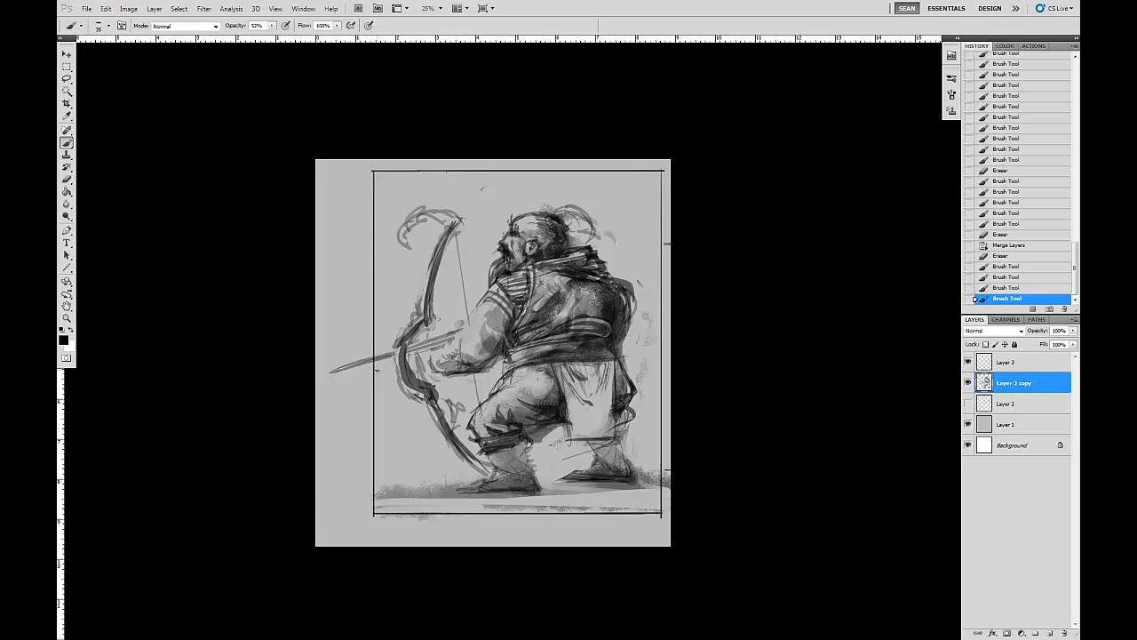
Paint dark folds across the vest's back and rear side, erasing lighter edges around the rear arm
drag(569, 297, 560, 312)
mouse_move(563, 311)
mouse_down()
mouse_move(542, 321)
mouse_move(554, 315)
mouse_up()
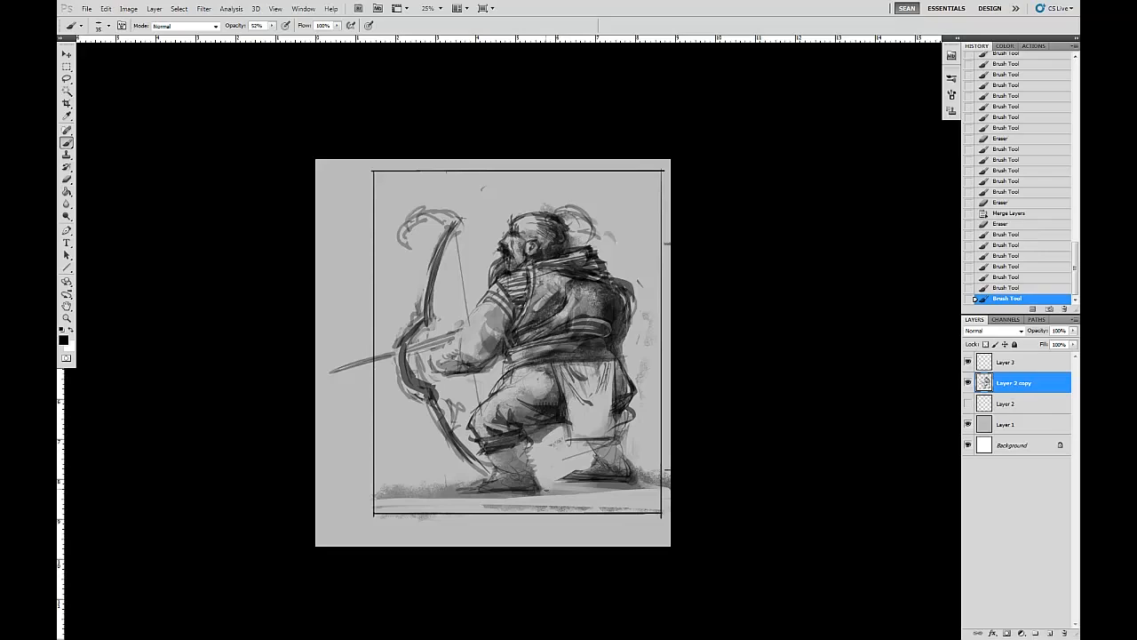
drag(606, 307, 620, 314)
drag(621, 307, 615, 322)
mouse_move(624, 311)
mouse_down()
mouse_move(614, 329)
mouse_move(529, 341)
mouse_move(612, 313)
mouse_move(551, 329)
mouse_move(606, 325)
mouse_move(548, 332)
mouse_move(630, 327)
mouse_move(622, 371)
mouse_up()
key(e)
key(b)
key(e)
drag(626, 332, 637, 319)
Erase a light band along the bow's grip and upper limb, and repaint the bow's dark contours
mouse_move(400, 349)
mouse_down()
mouse_move(403, 373)
mouse_move(431, 397)
mouse_move(405, 355)
mouse_move(418, 329)
mouse_up()
drag(411, 333, 451, 214)
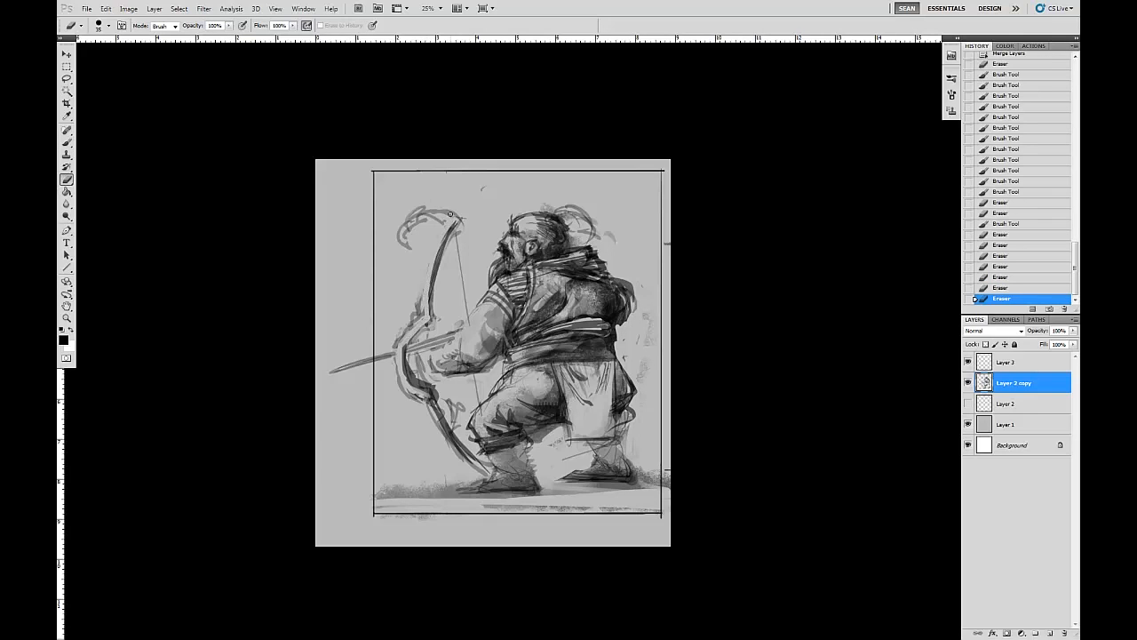
key(b)
mouse_move(447, 222)
mouse_down()
mouse_move(426, 316)
mouse_move(401, 343)
mouse_move(407, 389)
mouse_move(428, 399)
mouse_up()
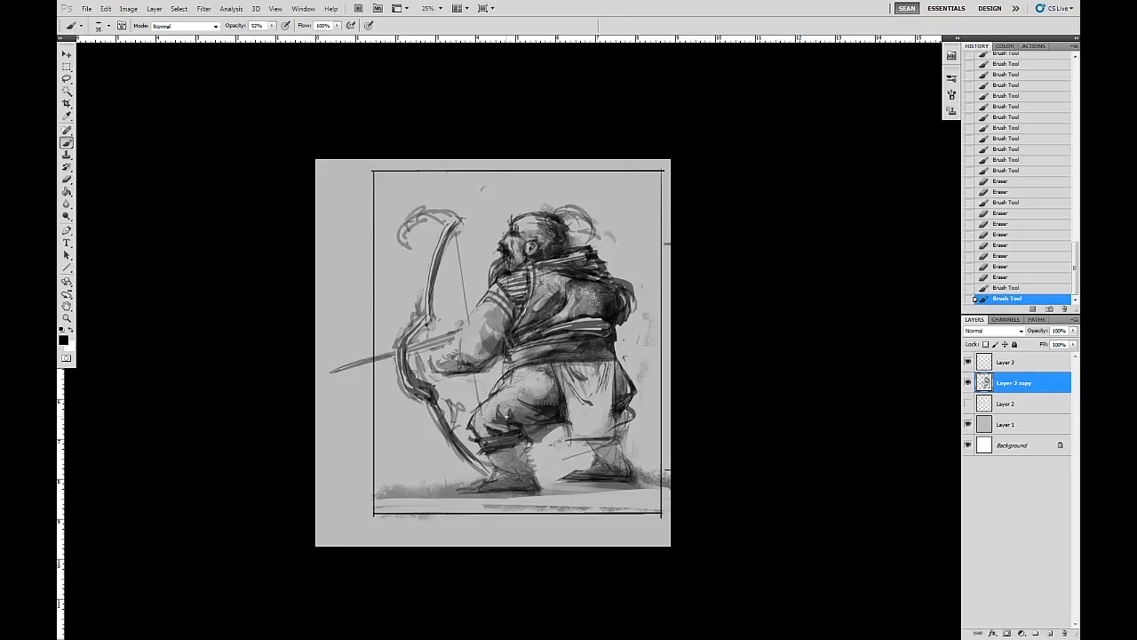
Paint the arrow shaft as a dark line ending in a pointed arrowhead
drag(457, 333, 336, 369)
key(e)
key(b)
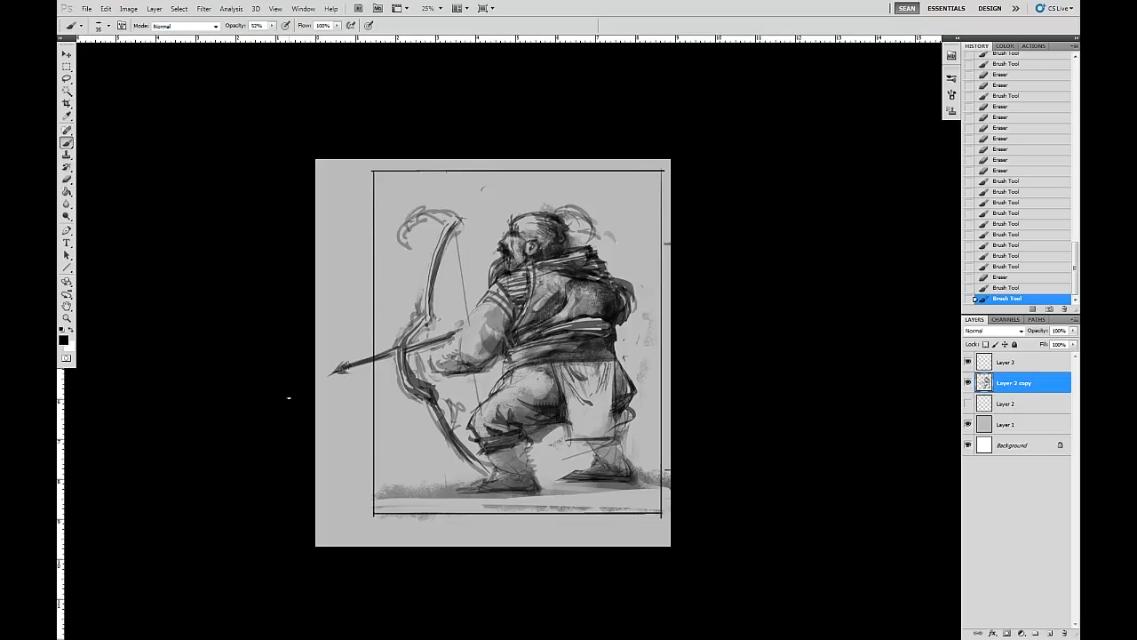
Paint dark trouser folds on the back of the front thigh and beside the rear knee
drag(558, 406, 535, 407)
drag(562, 408, 536, 427)
mouse_move(553, 368)
mouse_down()
mouse_move(558, 405)
mouse_move(522, 442)
mouse_up()
drag(557, 425, 546, 442)
drag(627, 410, 626, 422)
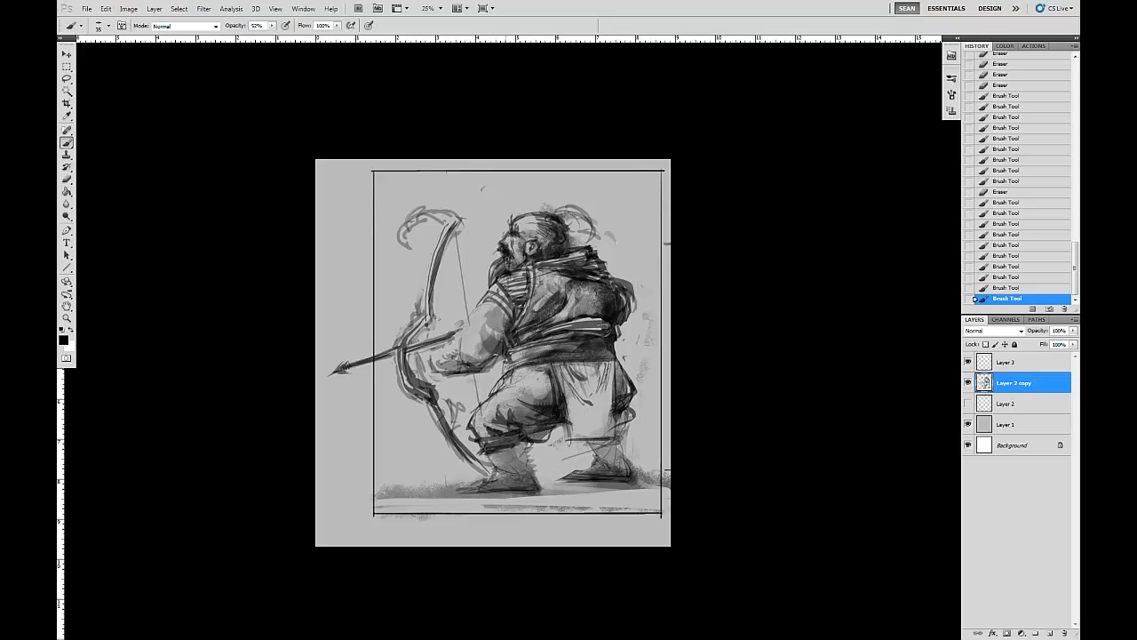
Darken the forearm's lower edge and wrist near the bow, and the contour of the rear elbow
mouse_move(492, 365)
mouse_down()
mouse_move(472, 373)
mouse_move(446, 342)
mouse_move(446, 366)
mouse_up()
mouse_move(468, 324)
mouse_down()
mouse_move(450, 341)
mouse_move(466, 323)
mouse_up()
drag(629, 317, 615, 325)
drag(637, 288, 627, 322)
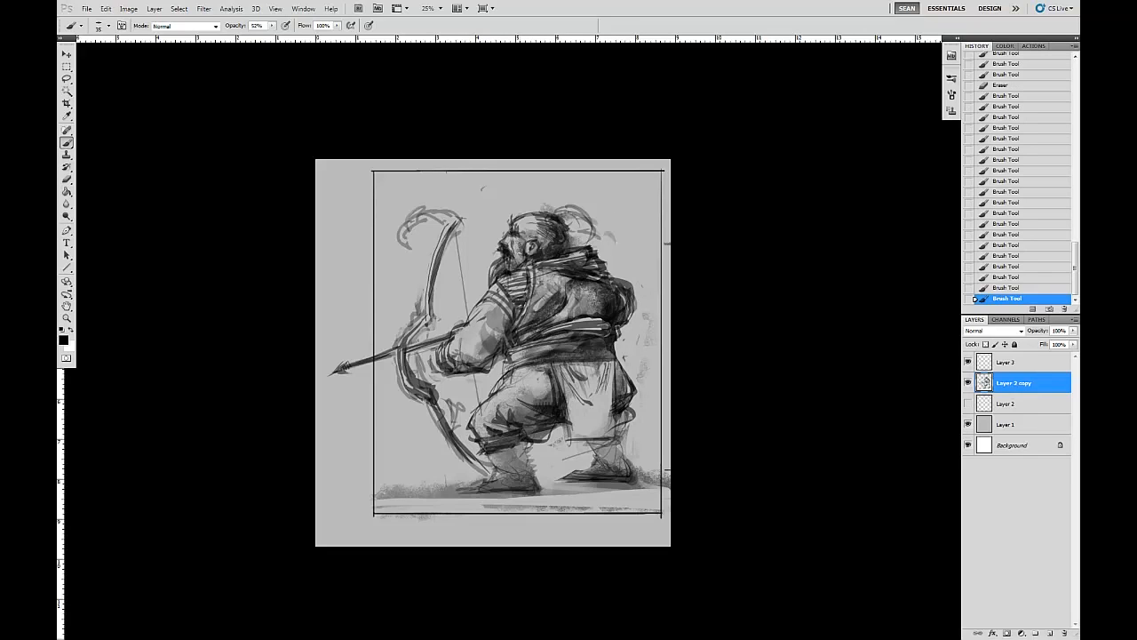
Add a dark stroke to the face and paint a rounded form behind the head, erasing light bands into it
drag(510, 242, 513, 263)
mouse_move(560, 210)
mouse_down()
mouse_move(590, 224)
mouse_move(586, 244)
mouse_move(597, 245)
mouse_up()
key(e)
drag(555, 215, 567, 239)
drag(577, 233, 544, 221)
mouse_move(560, 238)
mouse_down()
mouse_move(538, 217)
mouse_move(546, 239)
mouse_up()
Shape light round ornaments and a band on the headgear by alternating erased marks with dark strokes
key(b)
key(e)
key(b)
key(e)
key(b)
key(e)
mouse_move(536, 227)
mouse_down()
mouse_move(547, 232)
mouse_move(539, 210)
mouse_move(546, 238)
mouse_move(558, 222)
mouse_move(562, 245)
mouse_move(560, 232)
mouse_up()
key(b)
key(e)
key(b)
key(e)
key(b)
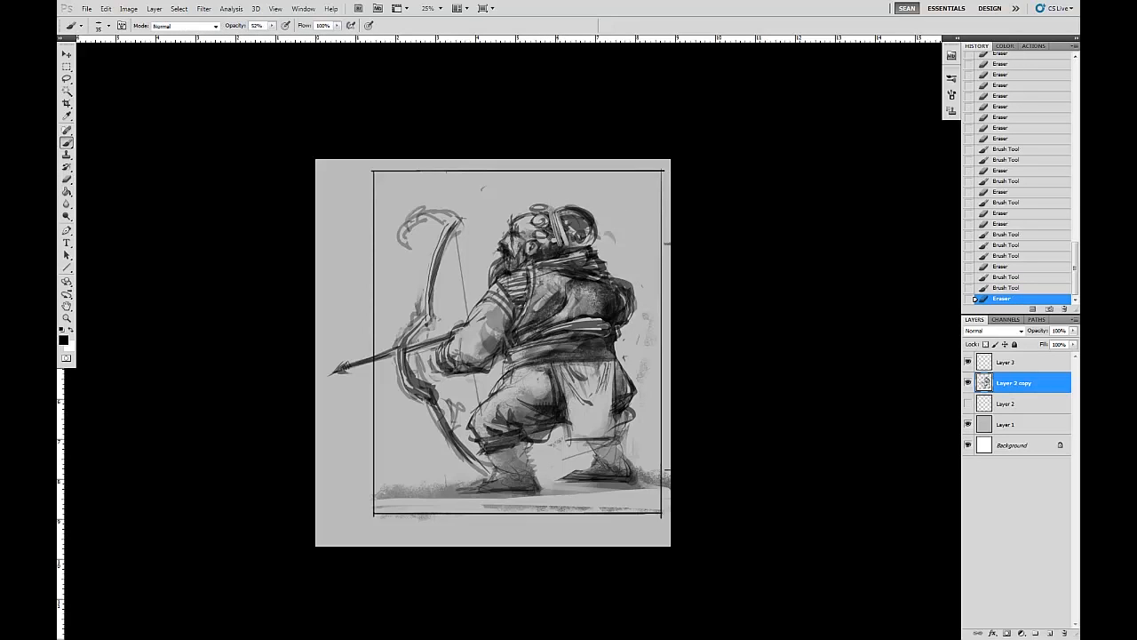
Darken the inside of the rounded form behind the head and the edge of its band
drag(556, 222, 553, 158)
drag(560, 221, 587, 244)
key(e)
key(b)
mouse_move(572, 231)
mouse_down()
mouse_move(576, 242)
mouse_move(565, 229)
mouse_up()
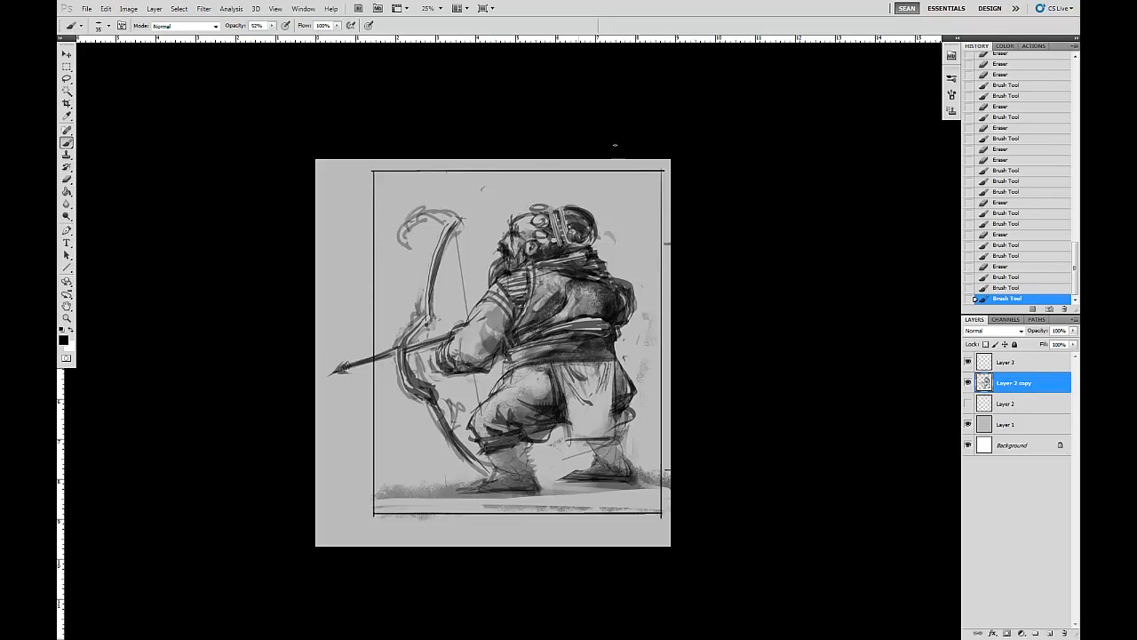
Refine the brow and eye area by erasing light planes on the face and adding small dark accents
key(e)
drag(510, 215, 525, 240)
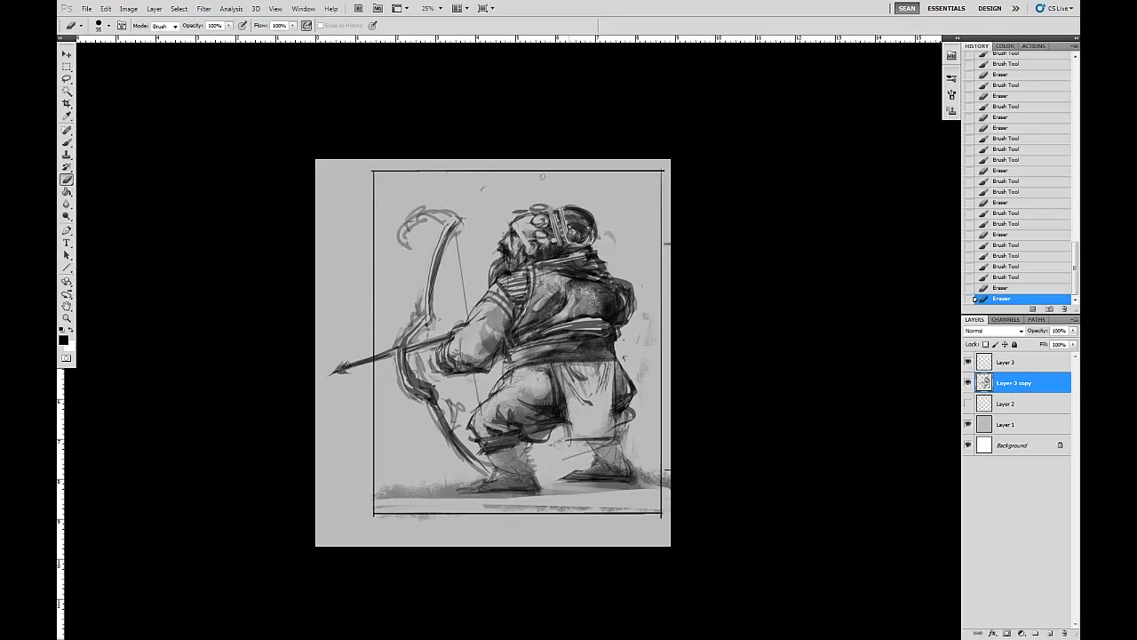
key(b)
click(523, 231)
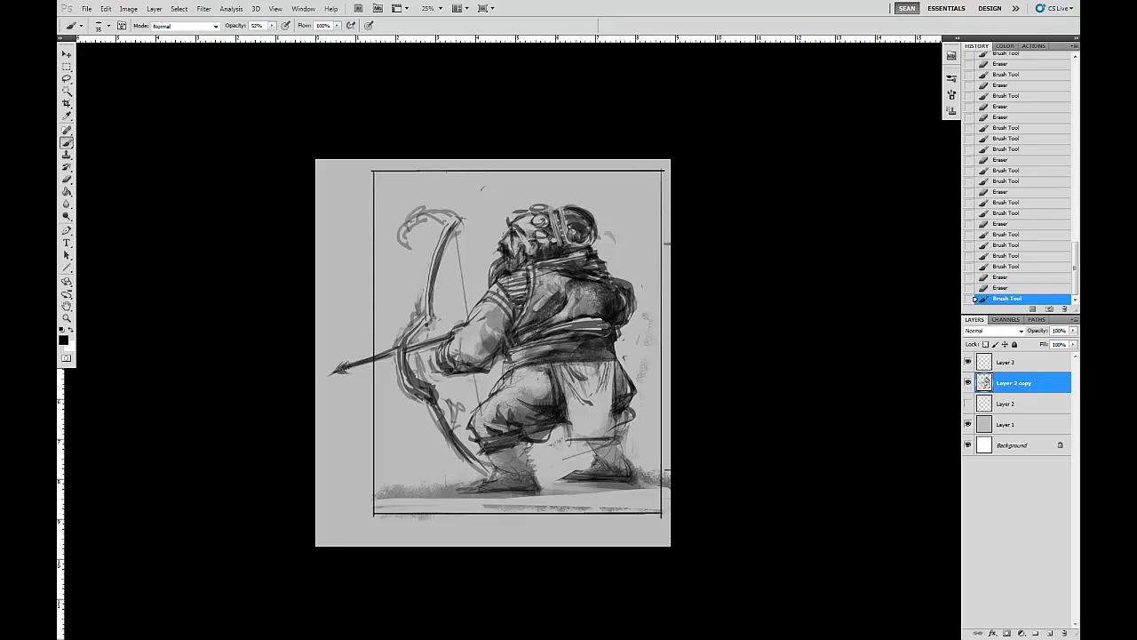
click(512, 228)
click(516, 230)
key(e)
click(509, 218)
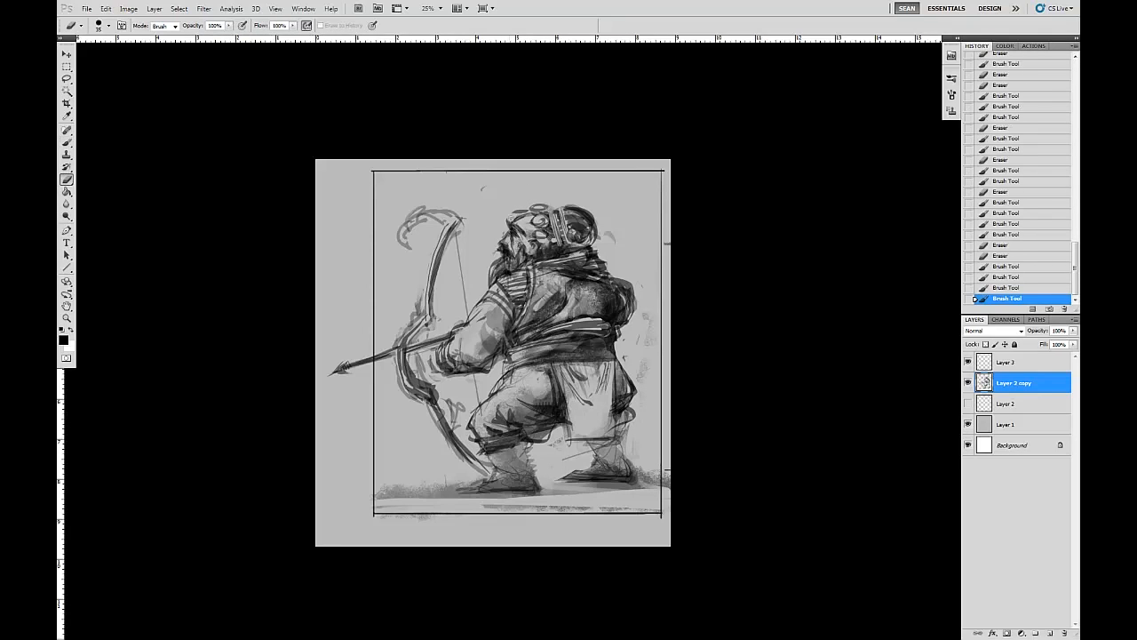
Erase small highlights around the temple and ear with a dark accent between them, and darken the vest's lower back
drag(520, 228, 538, 234)
key(b)
click(531, 242)
key(e)
click(528, 246)
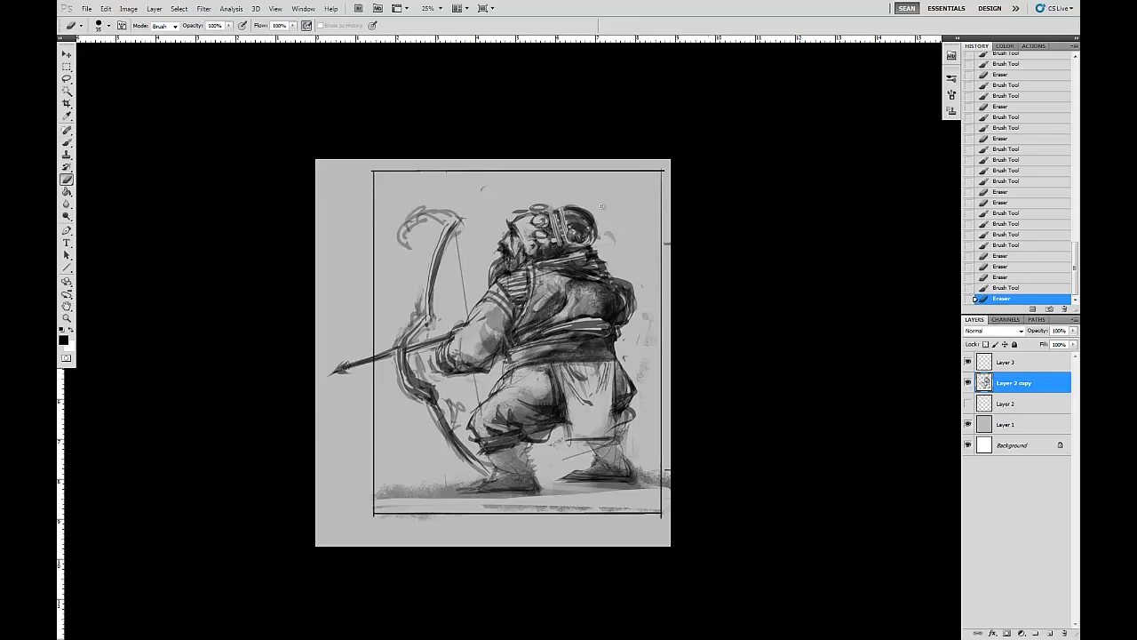
key(b)
drag(614, 308, 620, 312)
With a smaller eraser, draw light circular ornaments on the sash and a swirling emblem on the vest's back
key(e)
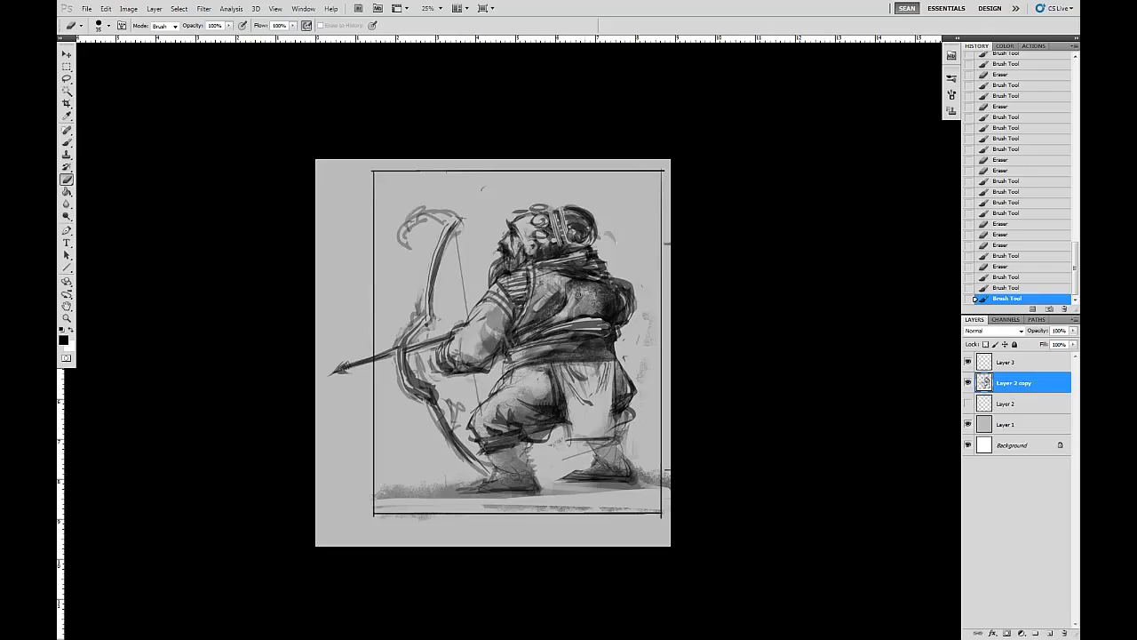
key(bracketleft)
key(bracketleft)
mouse_move(608, 339)
mouse_down()
mouse_move(564, 361)
mouse_move(593, 365)
mouse_up()
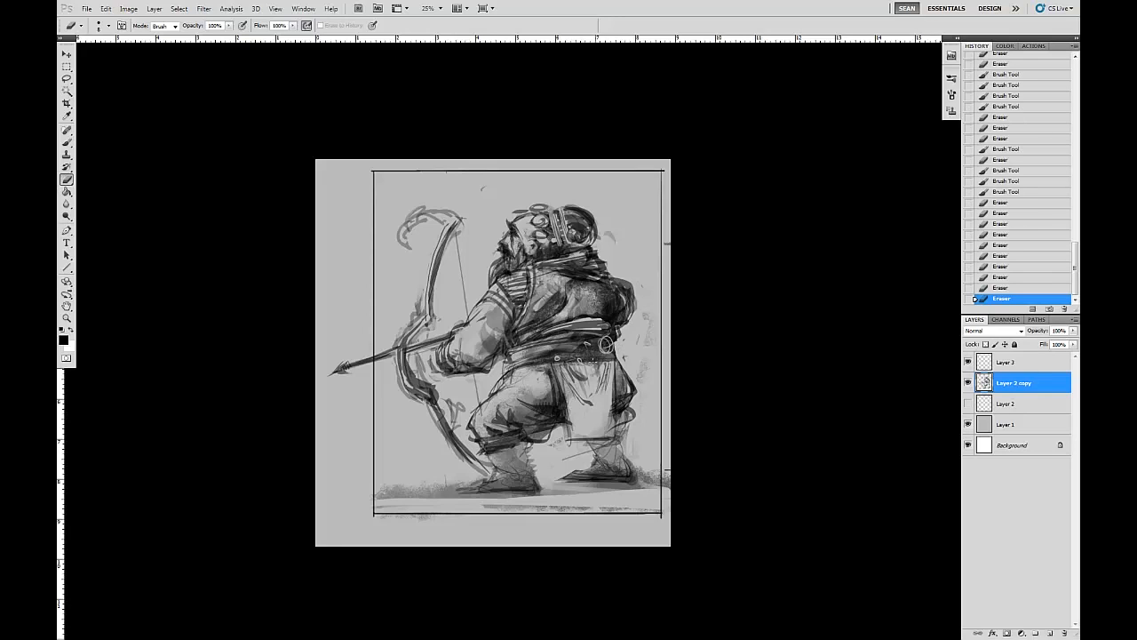
click(606, 345)
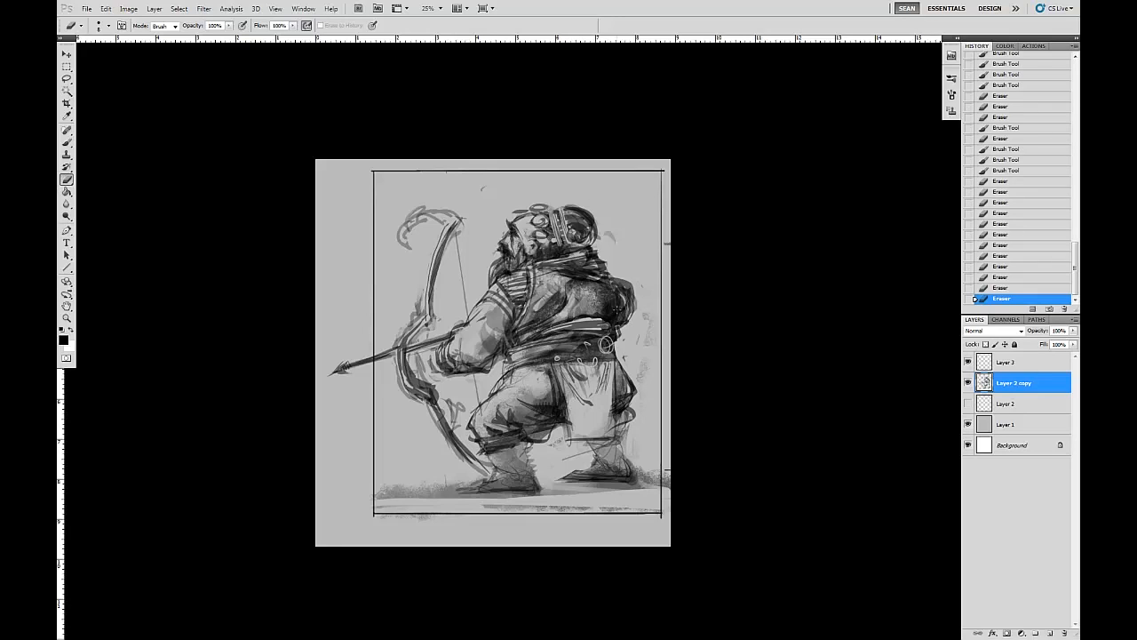
mouse_move(545, 301)
mouse_down()
mouse_move(617, 302)
mouse_move(565, 308)
mouse_move(607, 299)
mouse_move(567, 277)
mouse_up()
click(593, 302)
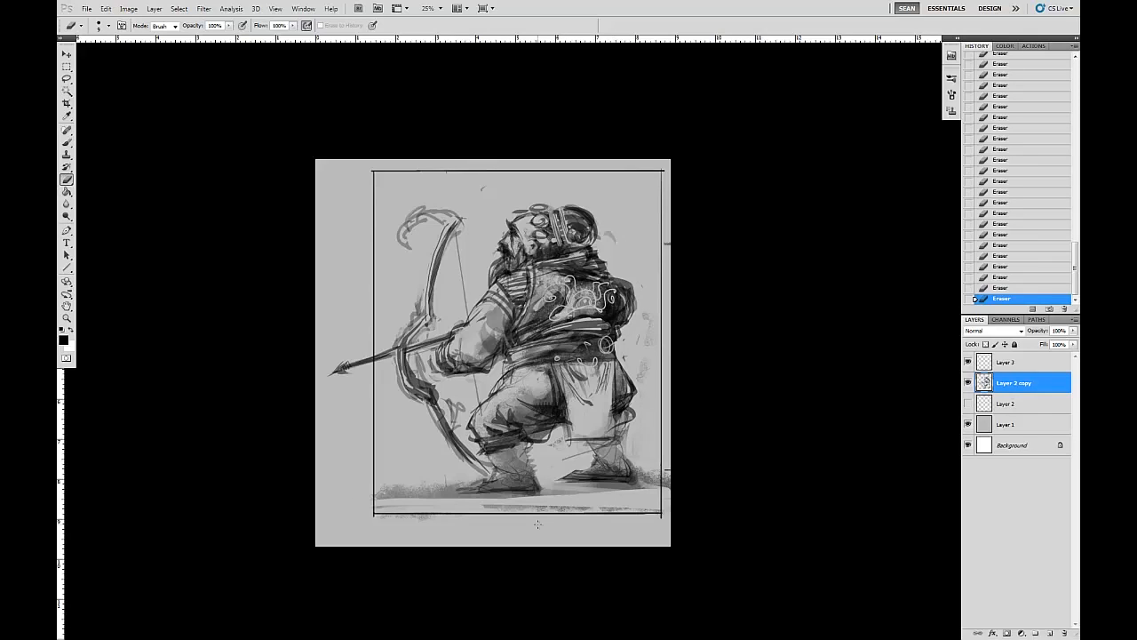
Paint a dark, notched border around the hanging cloth panel and darken the trousers beside its upper edge
key(b)
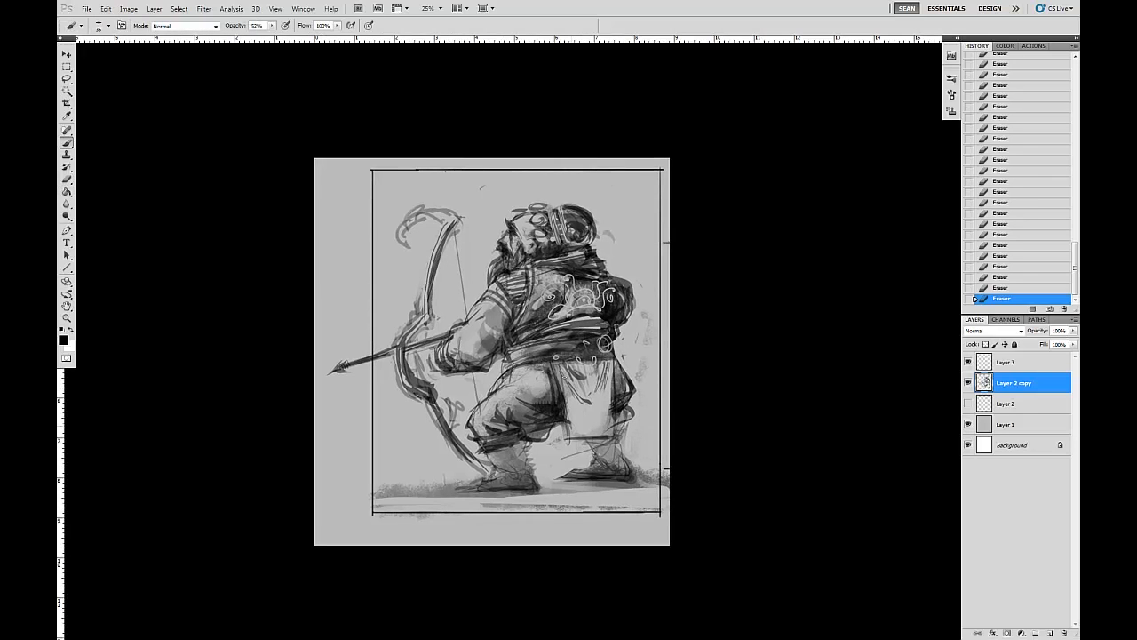
drag(571, 382, 588, 428)
drag(613, 370, 604, 429)
drag(557, 360, 565, 377)
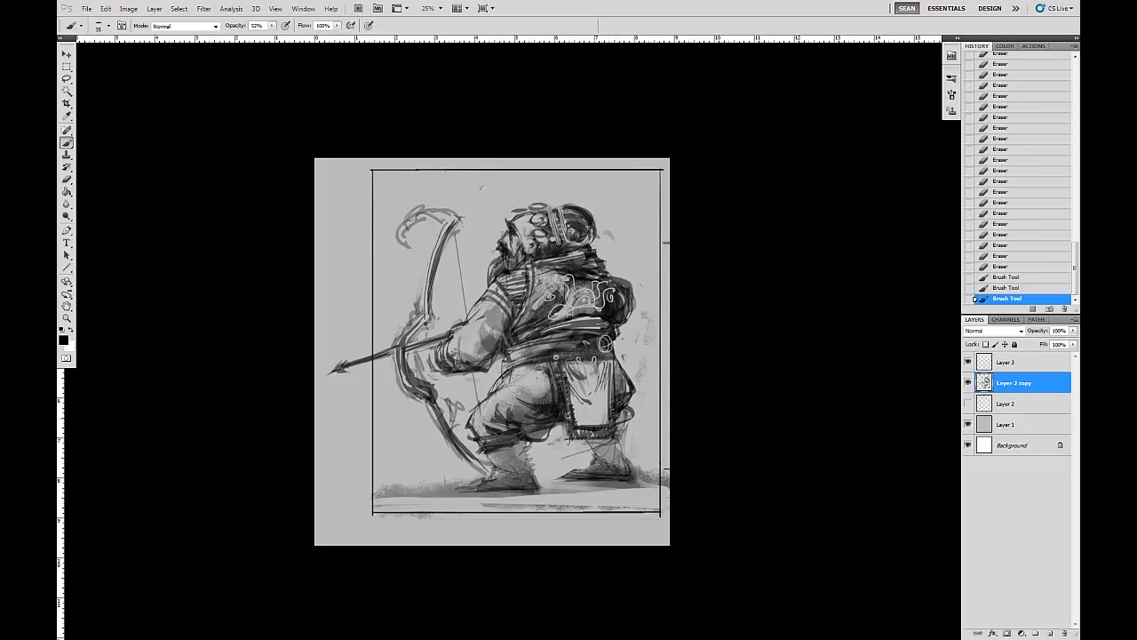
drag(559, 363, 564, 378)
mouse_move(561, 369)
mouse_down()
mouse_move(566, 385)
mouse_move(540, 366)
mouse_up()
drag(538, 361, 565, 398)
drag(561, 405, 567, 407)
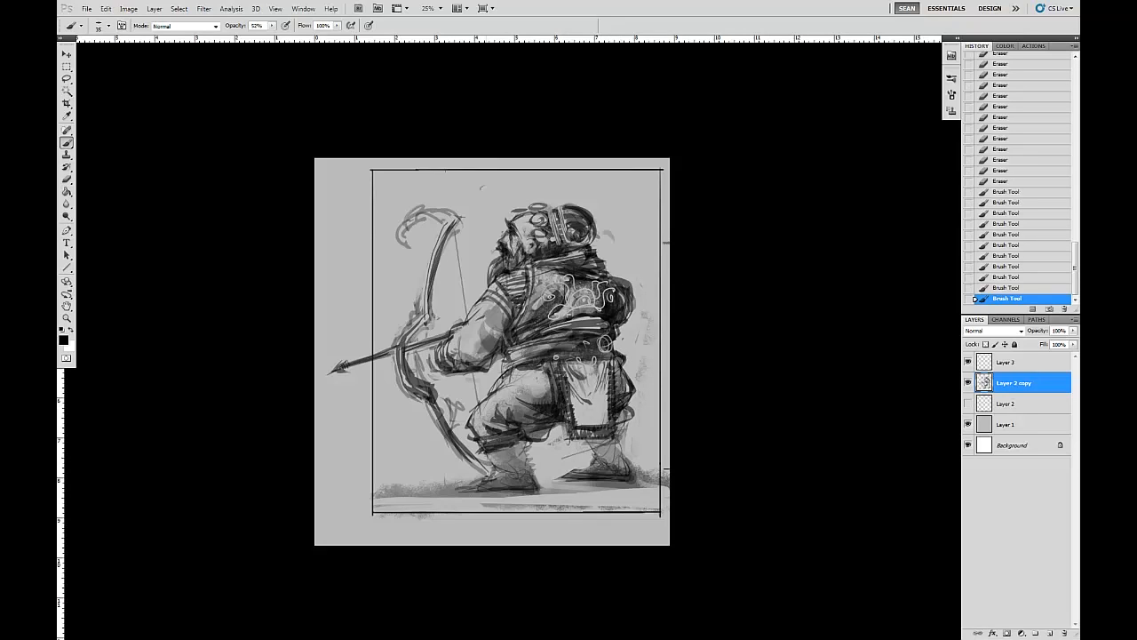
Erase light areas along the rear arm and at the end of the sash
key(e)
drag(629, 288, 633, 313)
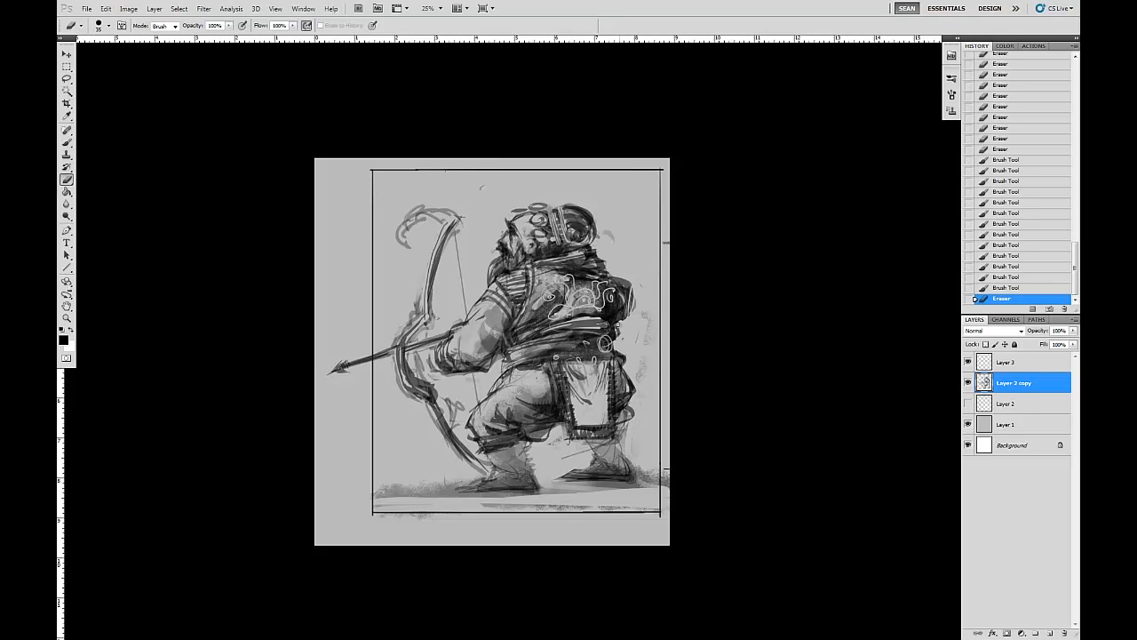
drag(619, 331, 620, 342)
click(461, 508)
Paint dark folds on the sash and erase light bands between them
key(b)
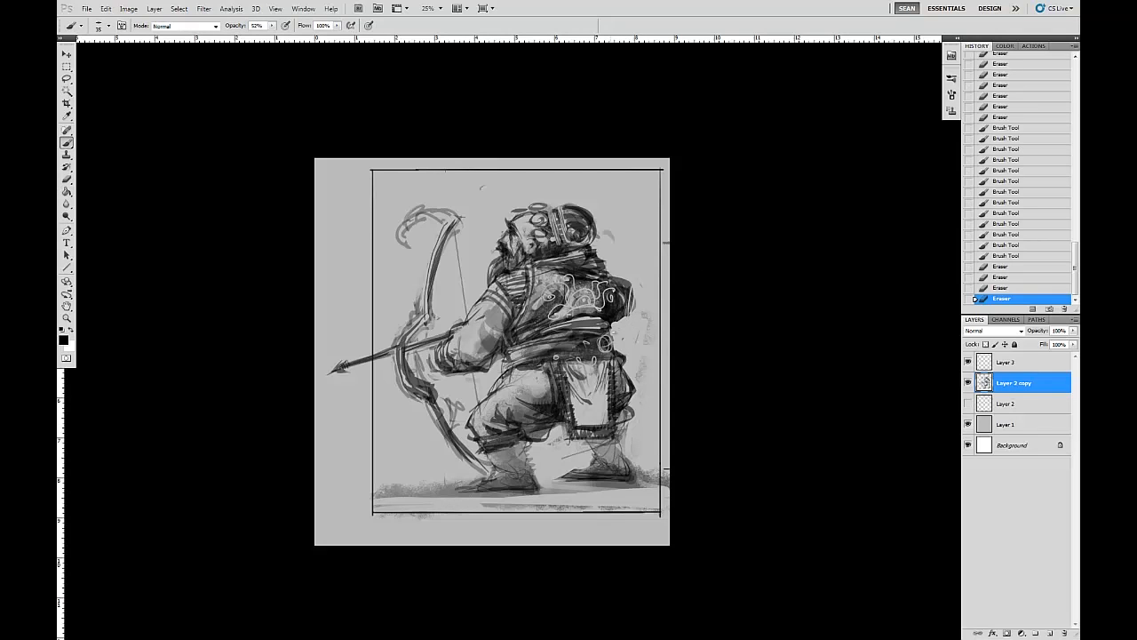
drag(602, 327, 616, 336)
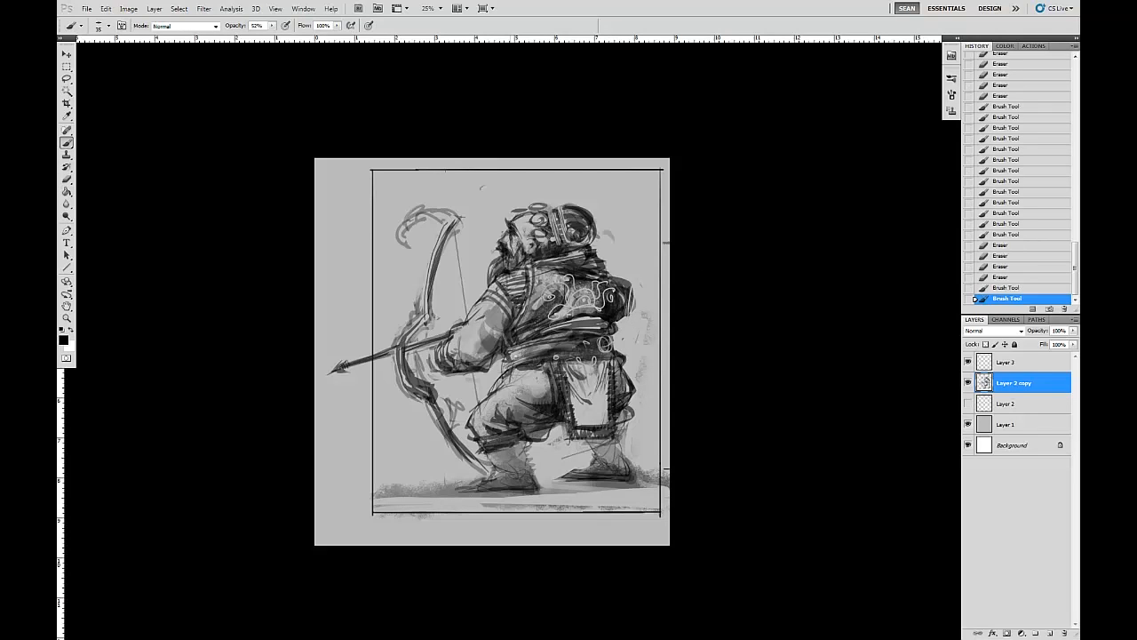
drag(514, 346, 556, 352)
key(e)
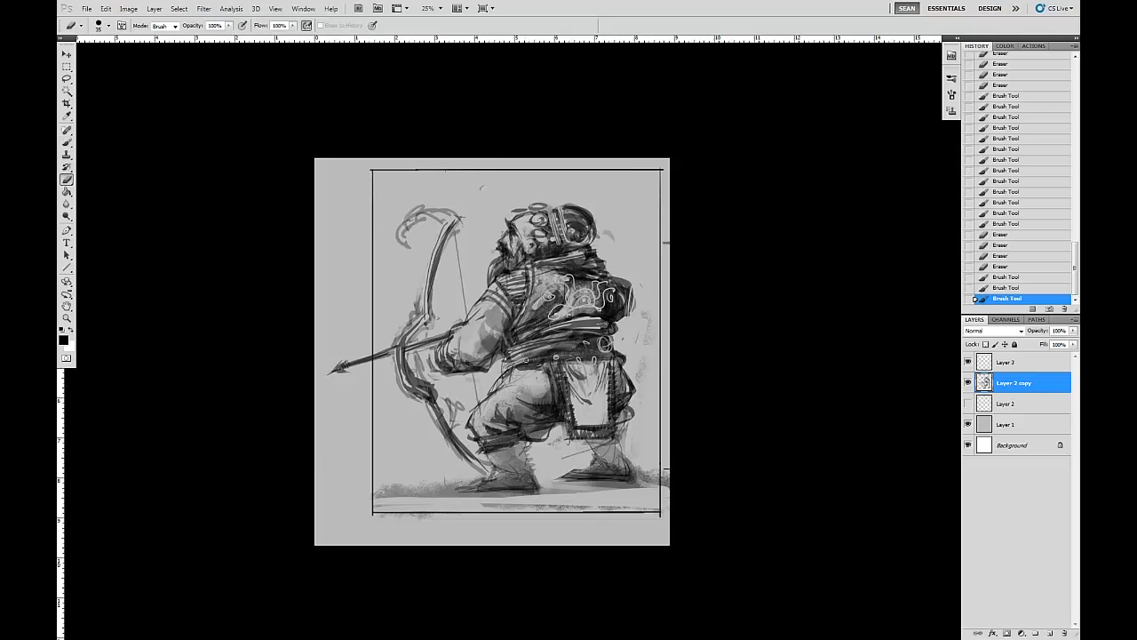
mouse_move(511, 348)
mouse_down()
mouse_move(558, 352)
mouse_move(583, 340)
mouse_move(568, 347)
mouse_up()
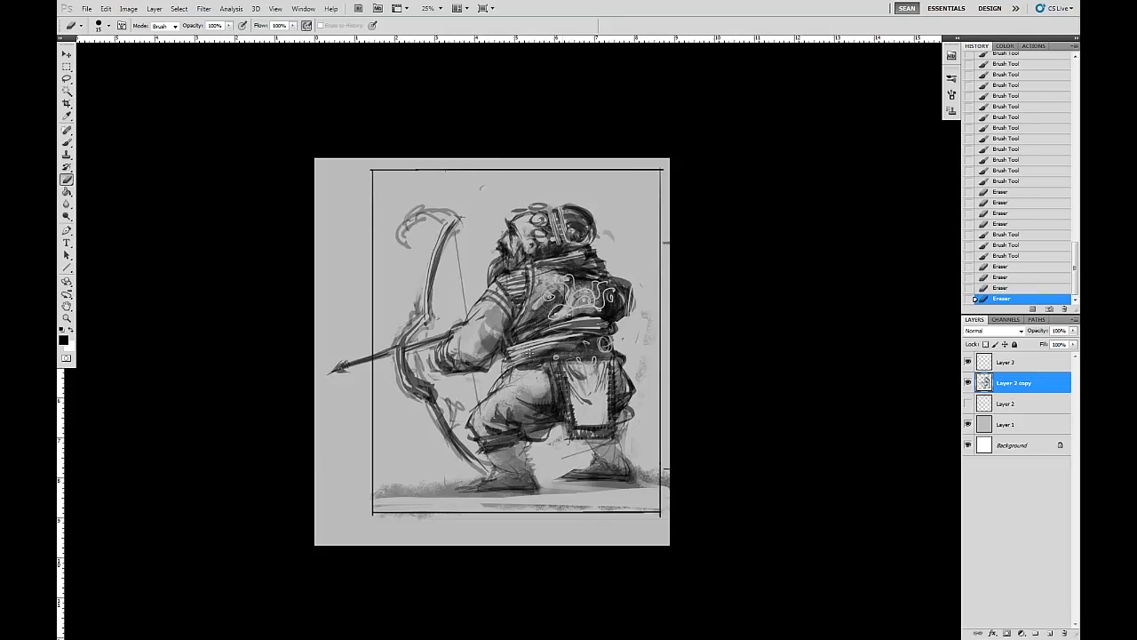
key(bracketright)
click(369, 480)
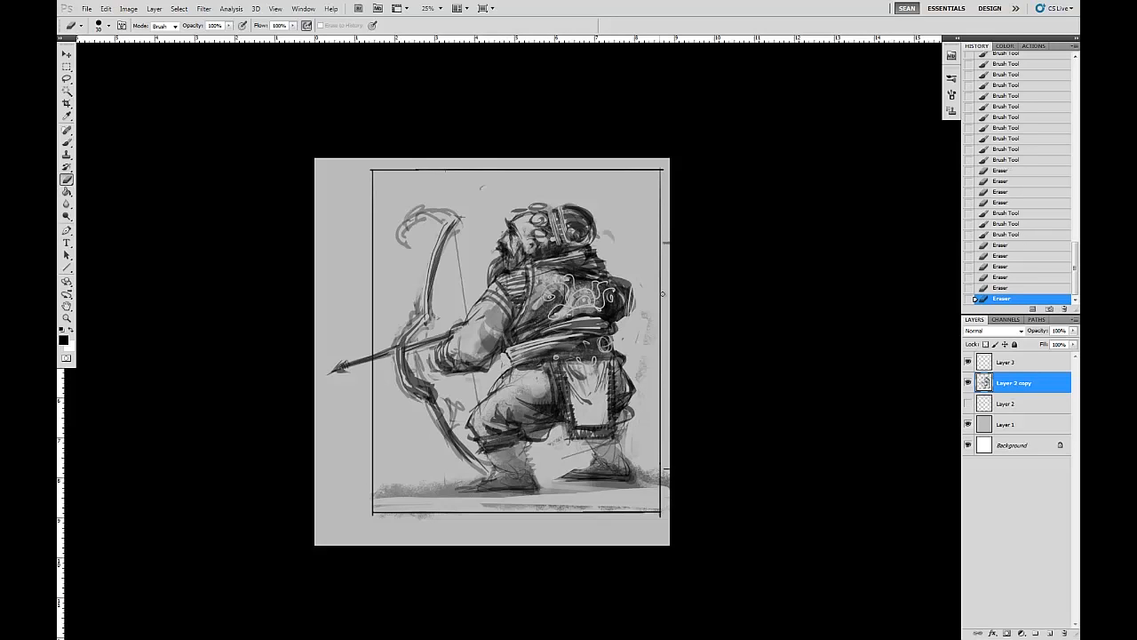
Paint dark strokes down the vest's side behind the armhole and along the rear shoulder
key(b)
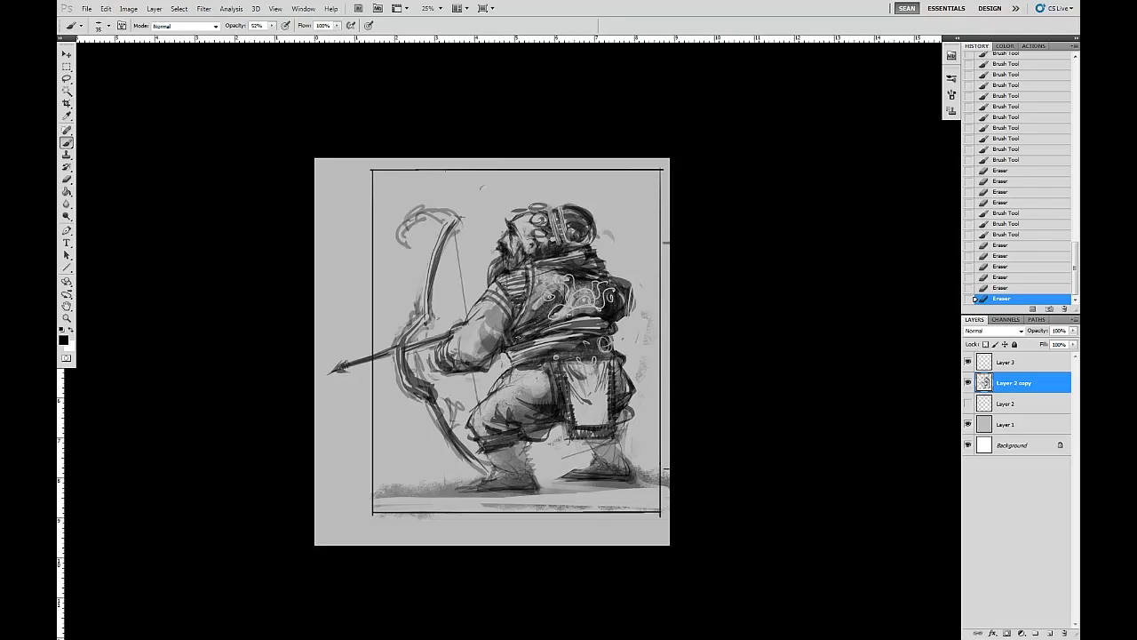
drag(531, 315, 536, 329)
drag(531, 265, 533, 308)
mouse_move(613, 271)
mouse_down()
mouse_move(608, 288)
mouse_move(633, 301)
mouse_up()
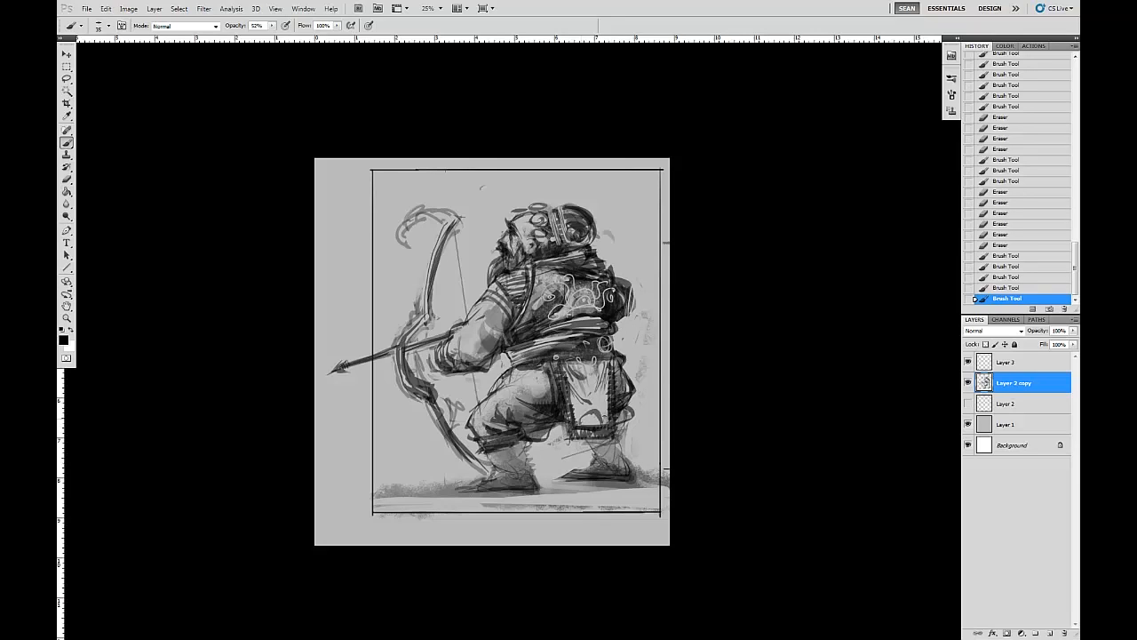
Work light ornaments into the hanging cloth panel and refine the tones around the boots with erased and dark strokes
drag(576, 404, 608, 412)
key(e)
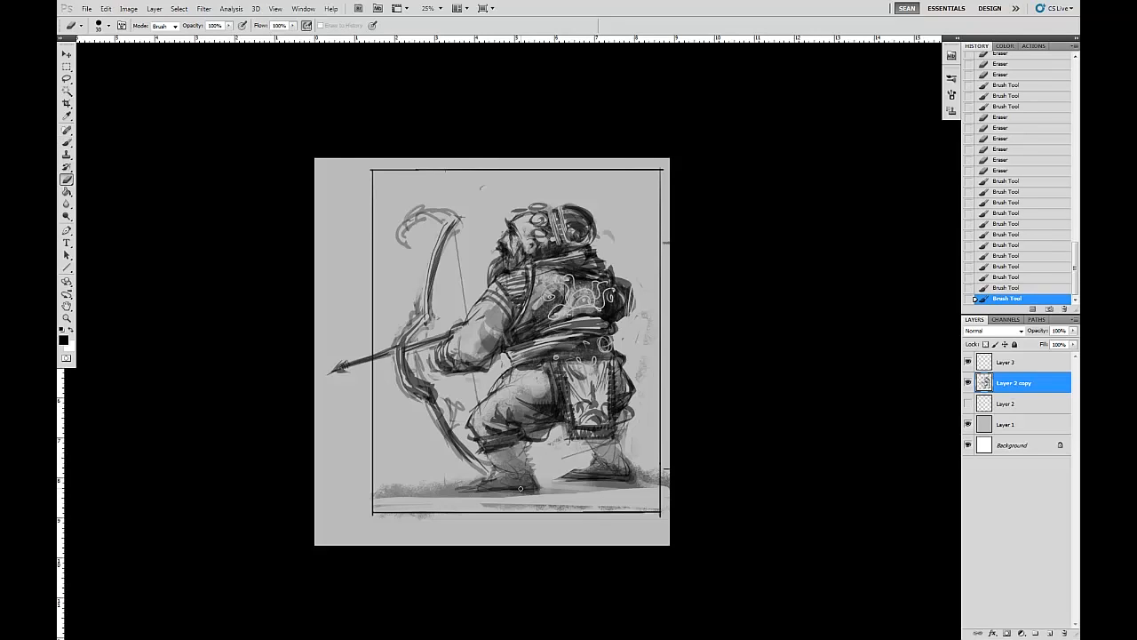
mouse_move(580, 456)
mouse_down()
mouse_move(560, 475)
mouse_move(524, 464)
mouse_up()
key(b)
key(e)
key(b)
key(5)
key(2)
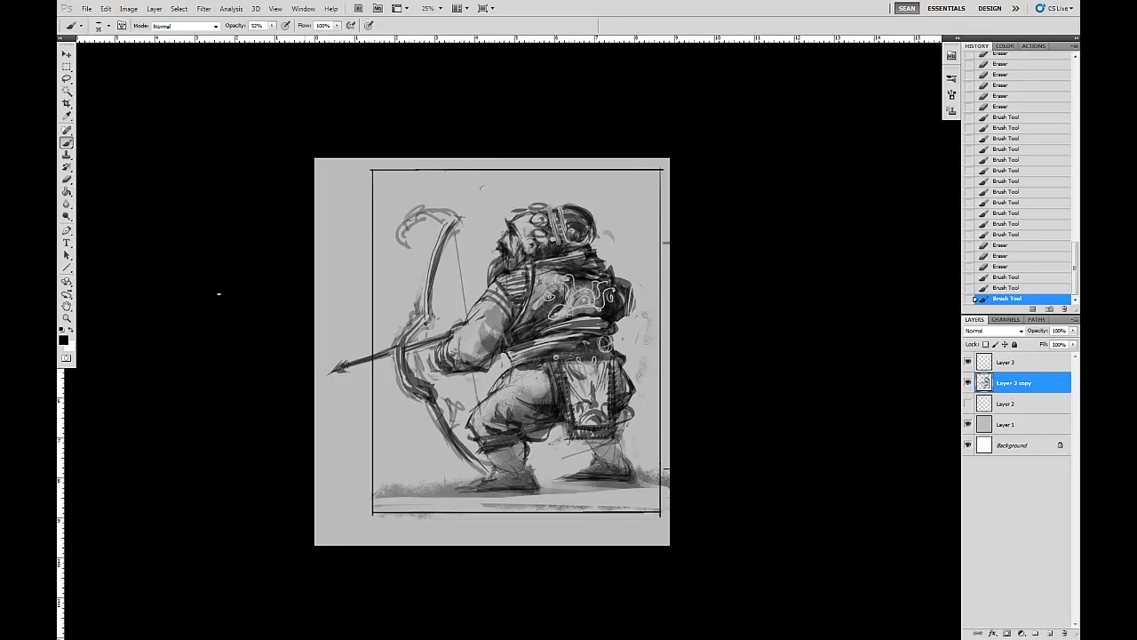
Choose the triangular textured brush preset, enlarge it, and add a new layer directly beneath the Layer 2 copy artwork
click(100, 27)
click(155, 376)
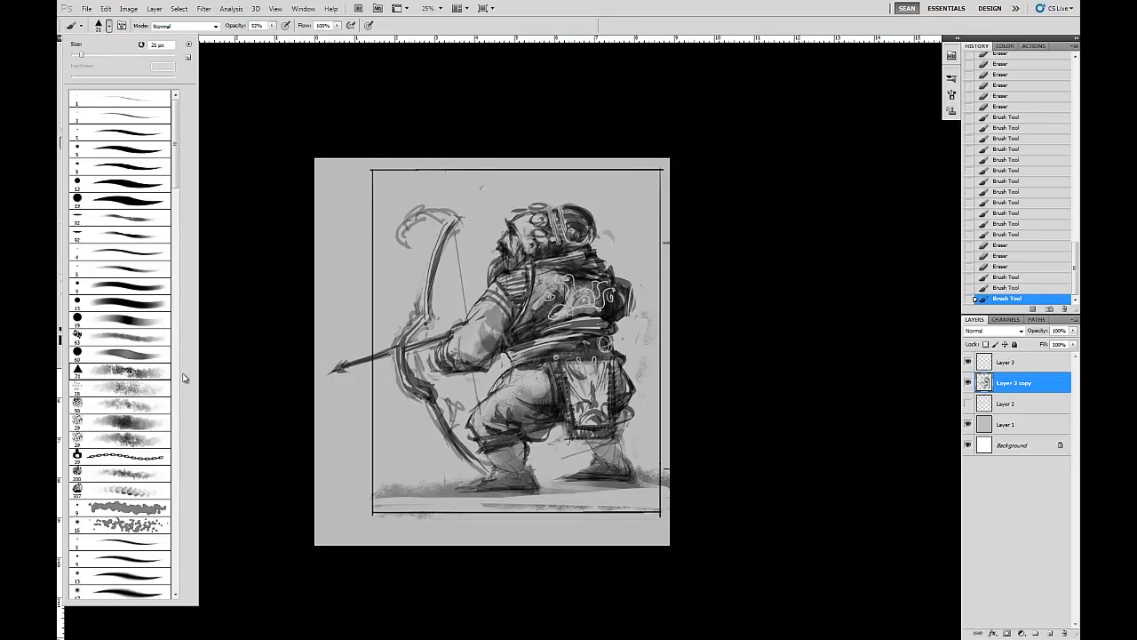
click(257, 328)
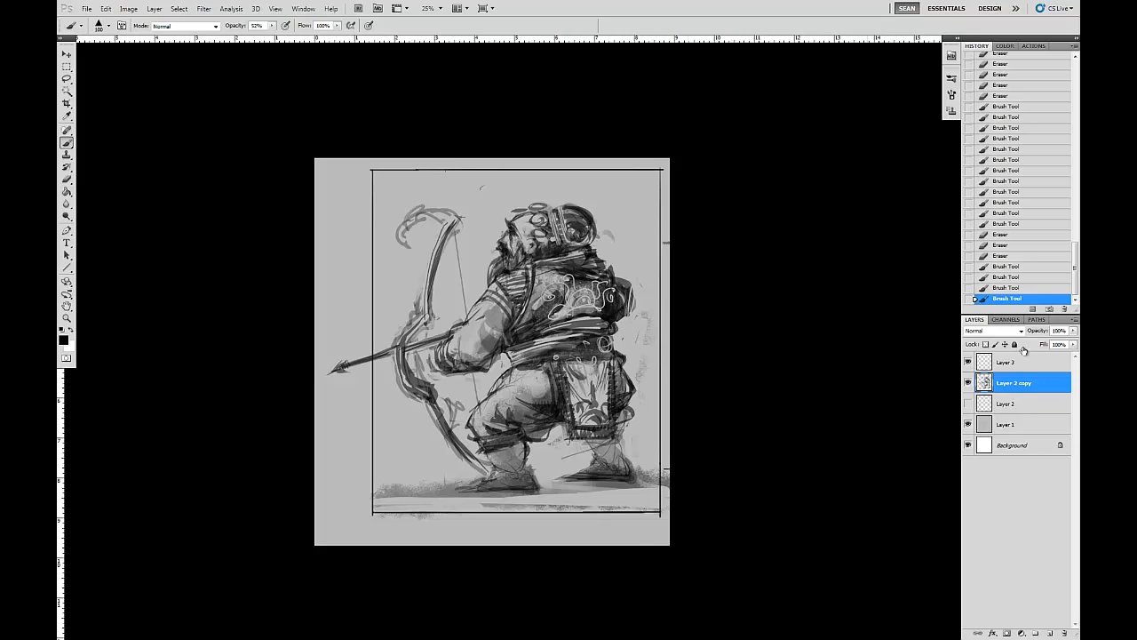
click(1002, 406)
click(1050, 633)
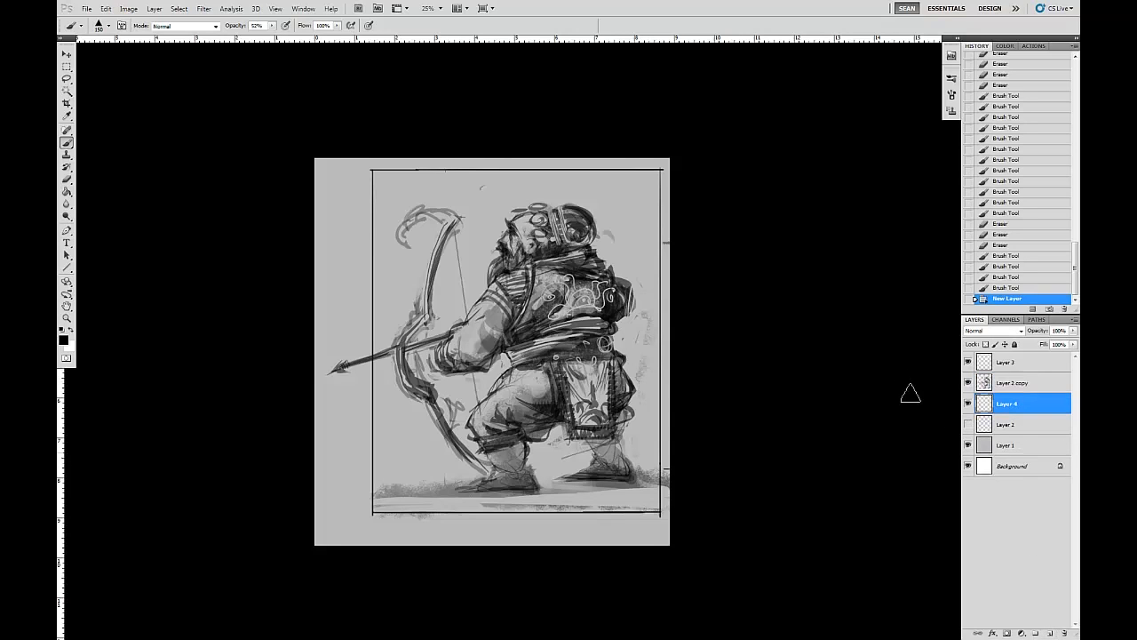
Try to save a JPEG copy of the painting to the Desktop as WIP_02
click(87, 8)
click(124, 171)
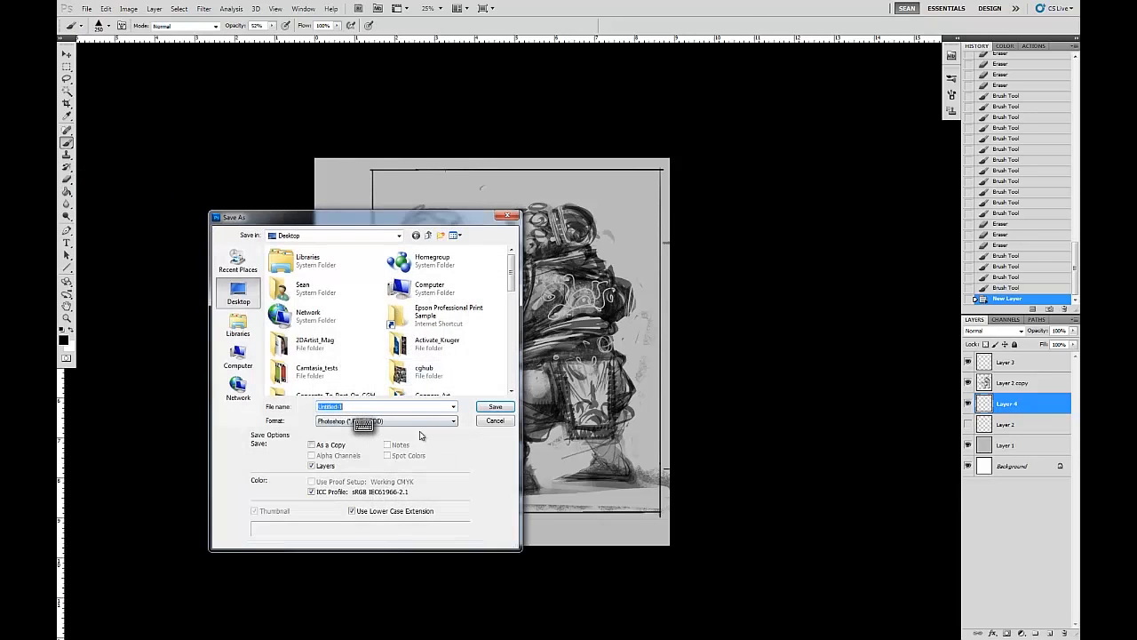
click(408, 425)
click(398, 485)
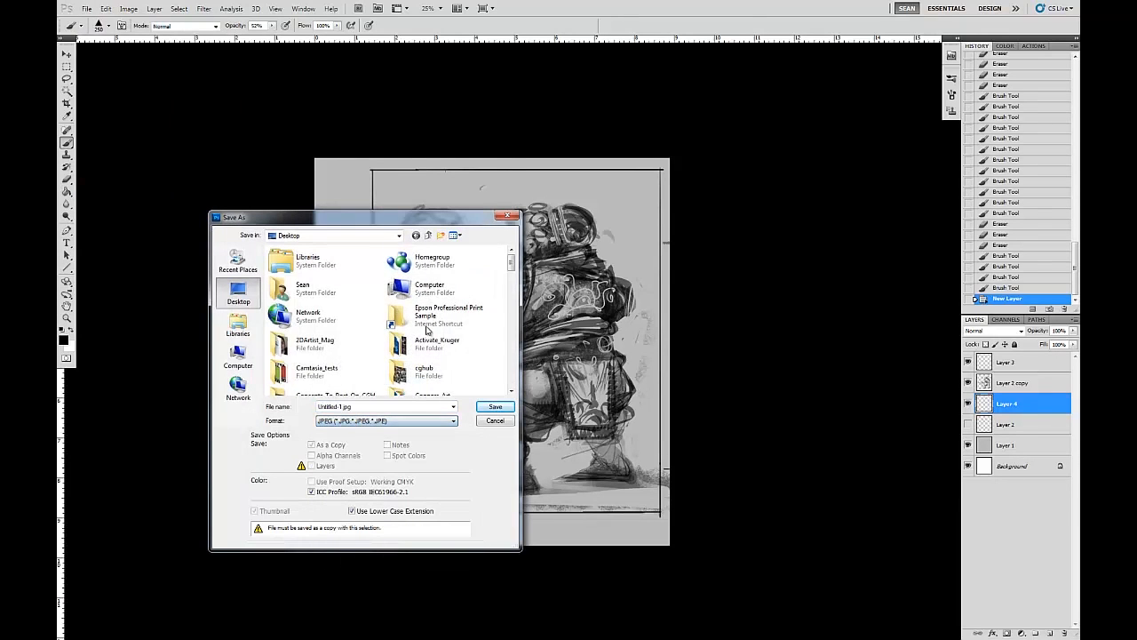
double_click(341, 405)
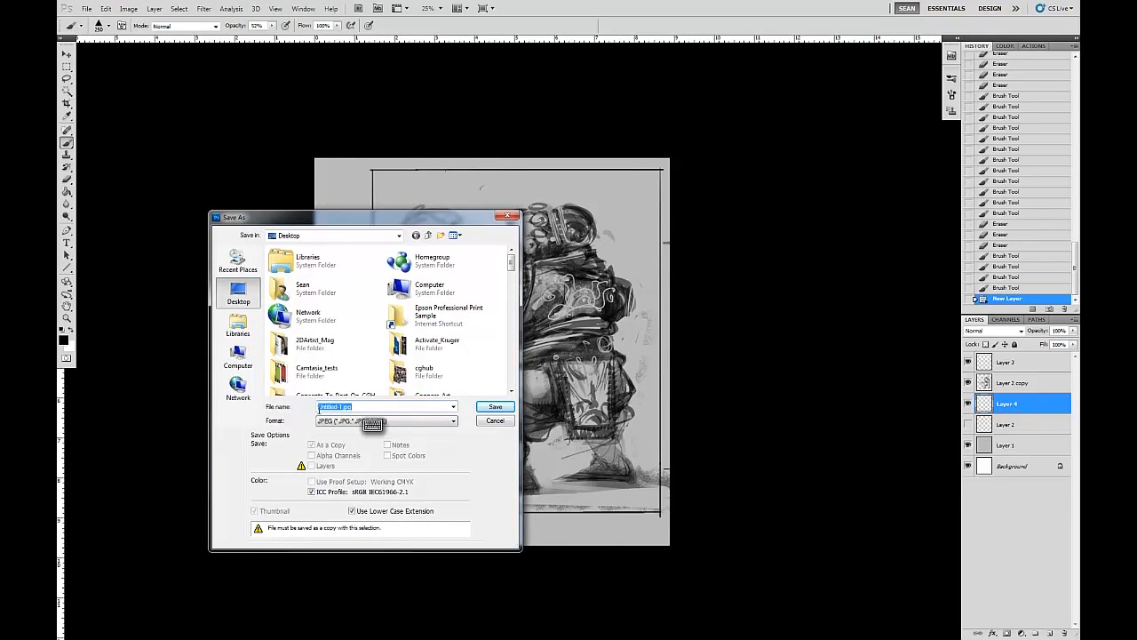
text(WIP_0)
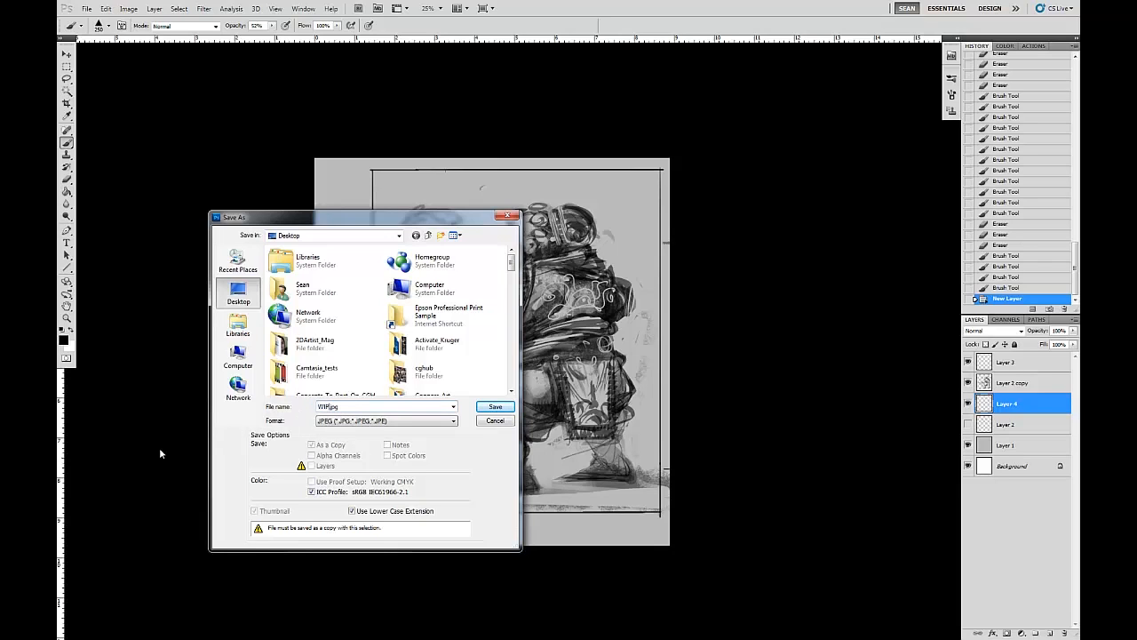
text(2)
key(Return)
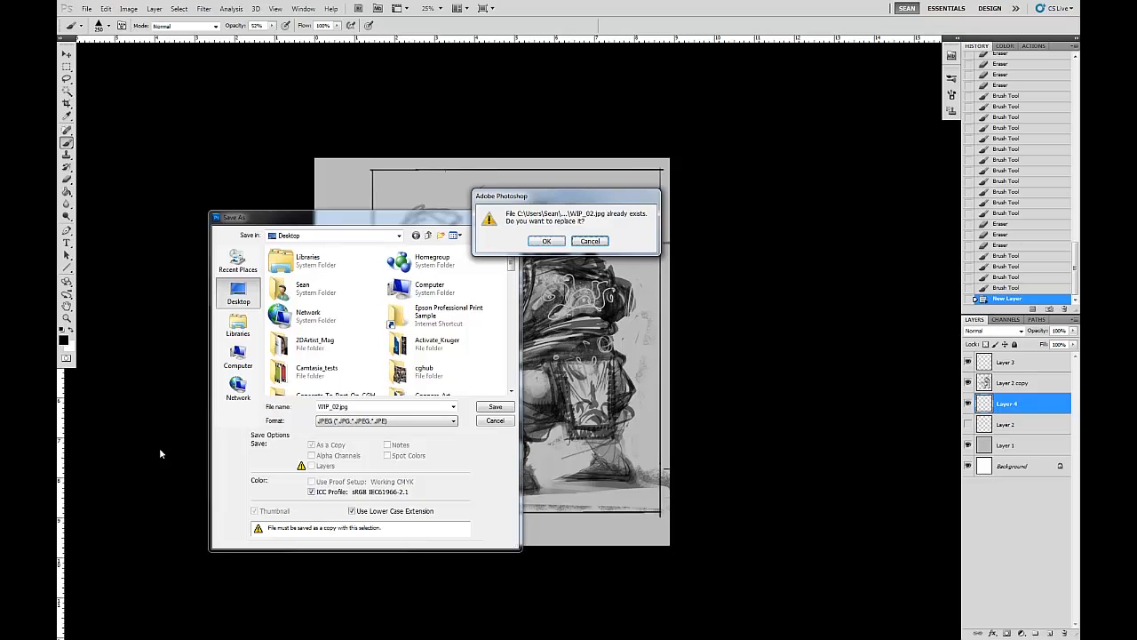
key(Escape)
Change the file name to WIP_03 and save the JPEG copy to the Desktop
click(340, 407)
drag(340, 407, 335, 408)
text(3)
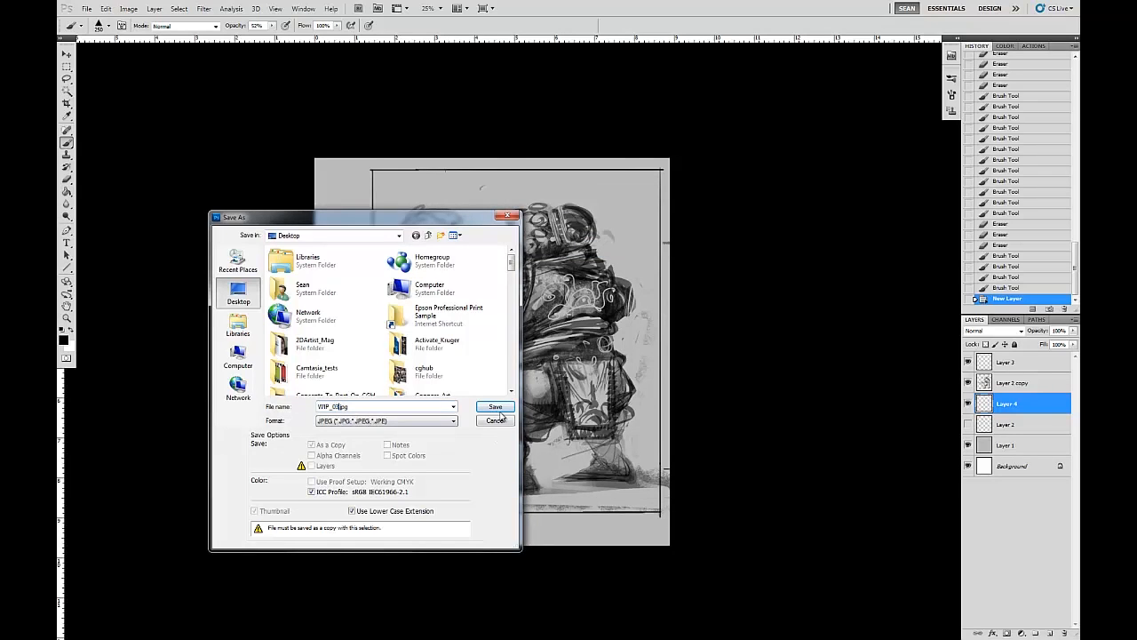
click(499, 409)
click(514, 319)
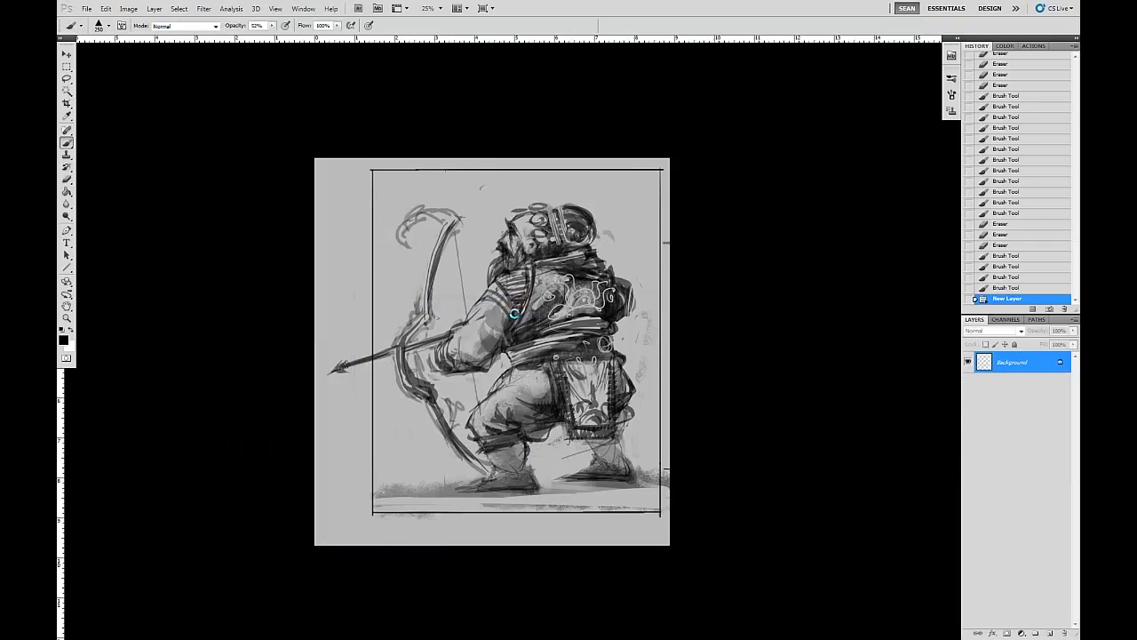
Paint textured grey background tones around the archer and across the ground on the new layer
mouse_move(533, 321)
mouse_down()
mouse_move(573, 289)
mouse_move(603, 293)
mouse_move(582, 240)
mouse_move(604, 342)
mouse_move(573, 438)
mouse_move(514, 476)
mouse_move(431, 493)
mouse_move(646, 474)
mouse_move(631, 164)
mouse_move(657, 253)
mouse_move(663, 437)
mouse_move(644, 480)
mouse_up()
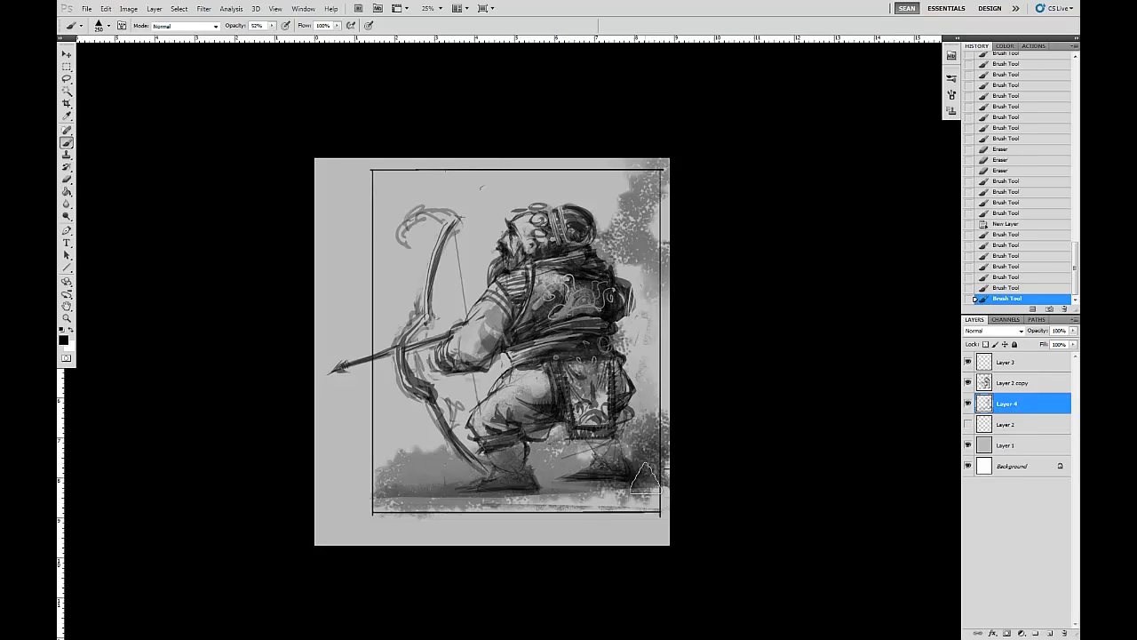
key(ctrl+minus)
key(ctrl+minus)
mouse_move(593, 407)
mouse_down()
mouse_move(478, 397)
mouse_move(524, 234)
mouse_move(599, 283)
mouse_move(589, 433)
mouse_up()
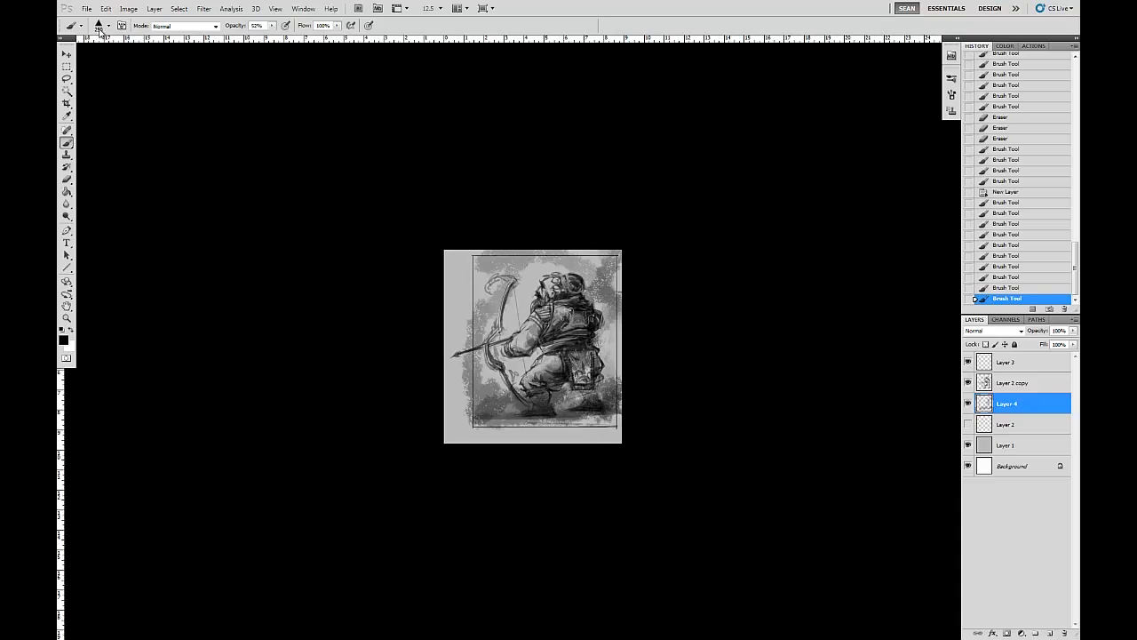
Switch to a spatter brush and paint dark speckled texture around the bow, behind the figure and along the ground
click(103, 24)
double_click(145, 525)
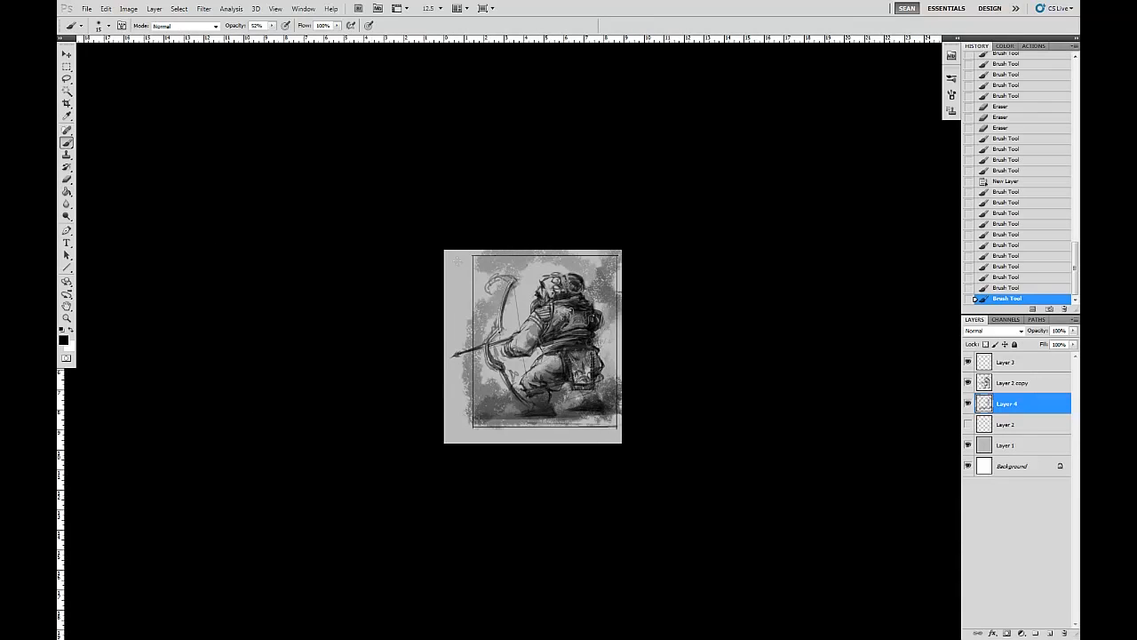
mouse_move(518, 388)
mouse_down()
mouse_move(540, 421)
mouse_move(474, 402)
mouse_up()
mouse_move(517, 257)
mouse_down()
mouse_move(484, 288)
mouse_move(480, 373)
mouse_up()
mouse_move(613, 409)
mouse_down()
mouse_move(590, 423)
mouse_move(606, 419)
mouse_up()
mouse_move(596, 358)
mouse_down()
mouse_move(583, 390)
mouse_move(604, 352)
mouse_move(618, 414)
mouse_up()
mouse_move(503, 252)
mouse_down()
mouse_move(453, 293)
mouse_move(466, 404)
mouse_move(527, 435)
mouse_up()
drag(453, 420, 608, 427)
mouse_move(559, 414)
mouse_down()
mouse_move(590, 432)
mouse_move(614, 413)
mouse_move(570, 387)
mouse_up()
Erase the background texture around the bow, head and back with a 200 px eraser, keeping the dark ground
key(e)
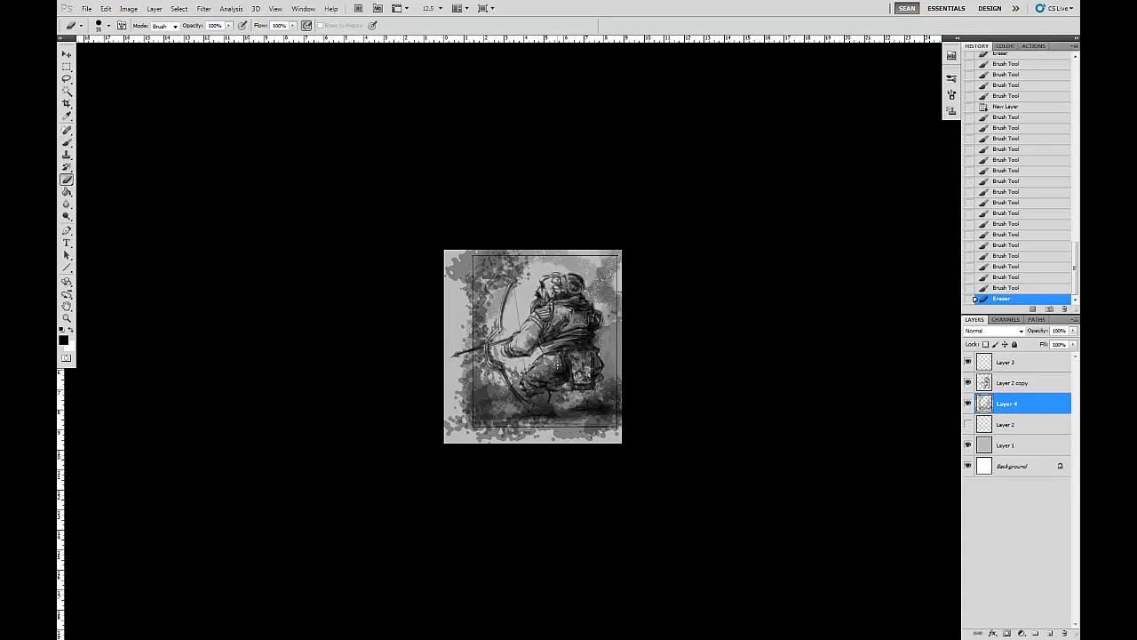
key(])
mouse_move(492, 387)
mouse_down()
mouse_move(487, 410)
mouse_move(521, 378)
mouse_move(489, 402)
mouse_up()
drag(466, 357, 485, 364)
mouse_move(620, 343)
mouse_down()
mouse_move(609, 382)
mouse_move(621, 314)
mouse_move(598, 286)
mouse_move(614, 316)
mouse_move(602, 259)
mouse_up()
mouse_move(502, 271)
mouse_down()
mouse_move(472, 311)
mouse_move(478, 323)
mouse_move(511, 267)
mouse_move(527, 279)
mouse_move(521, 271)
mouse_move(591, 258)
mouse_up()
mouse_move(496, 412)
mouse_down()
mouse_move(462, 411)
mouse_move(491, 393)
mouse_move(470, 347)
mouse_move(505, 317)
mouse_up()
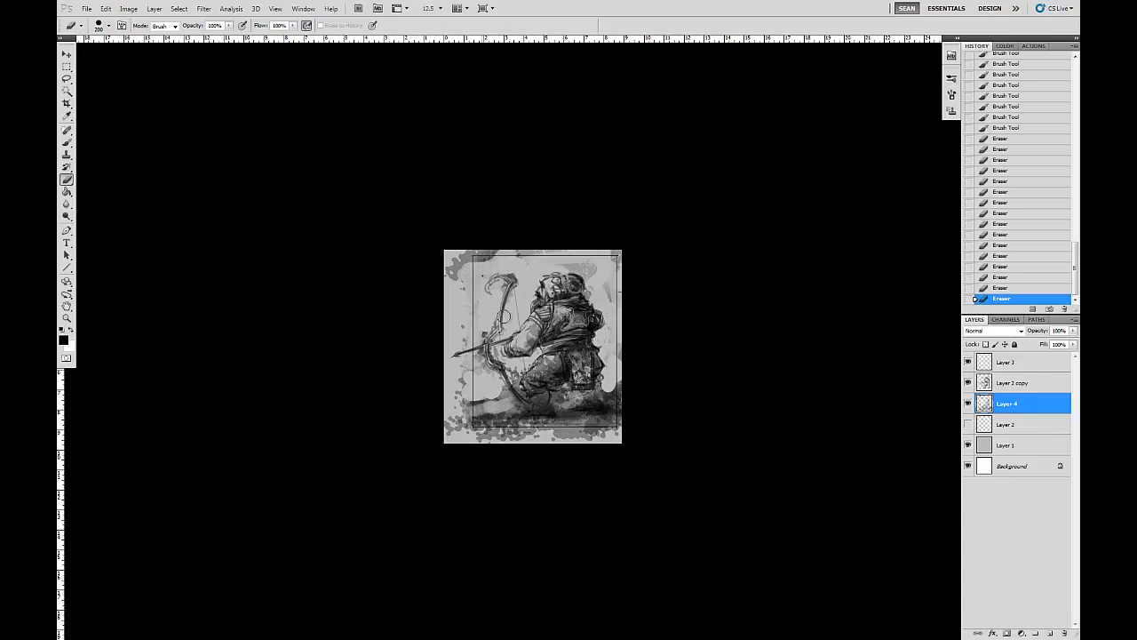
mouse_move(600, 376)
mouse_down()
mouse_move(640, 315)
mouse_move(600, 352)
mouse_move(603, 301)
mouse_move(622, 383)
mouse_move(604, 342)
mouse_up()
Paint grey spatter patches beside the lower bow and behind the archer's back
key(b)
mouse_move(480, 400)
mouse_down()
mouse_move(505, 386)
mouse_move(518, 393)
mouse_up()
drag(598, 396, 618, 400)
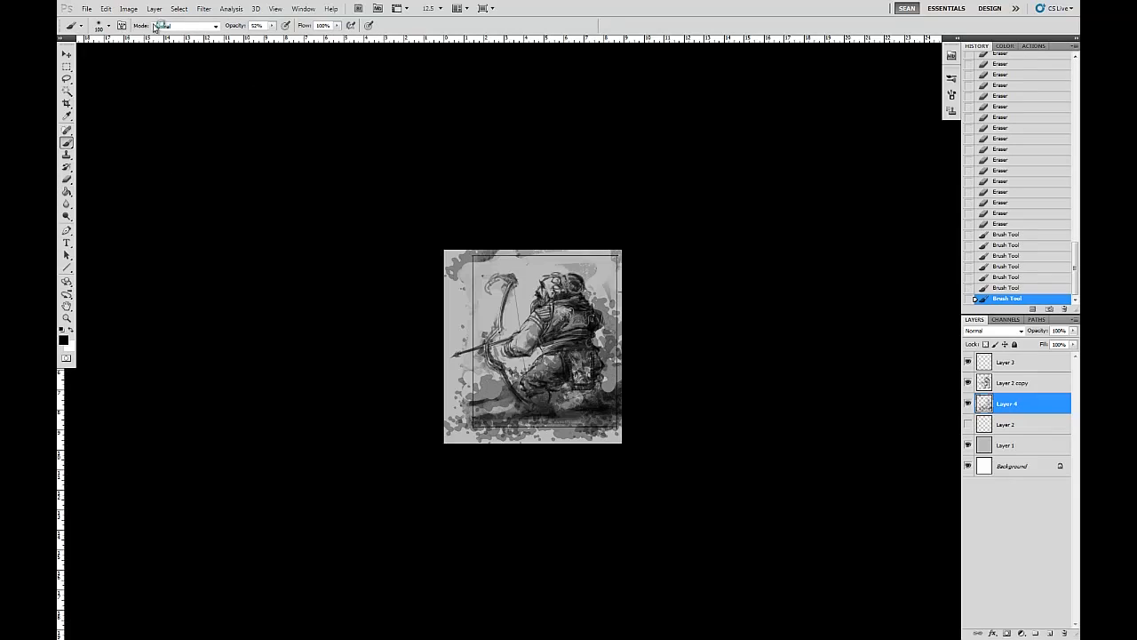
Extend the canvas to 14 inches wide by 11 inches high, anchored at the middle right
click(128, 8)
click(165, 96)
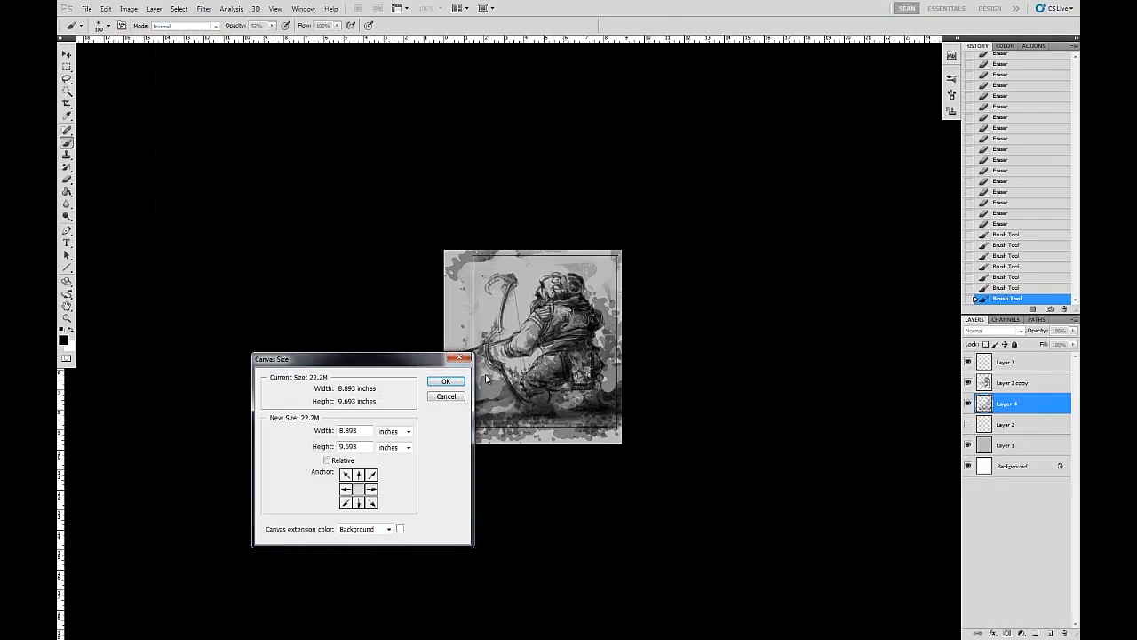
double_click(362, 431)
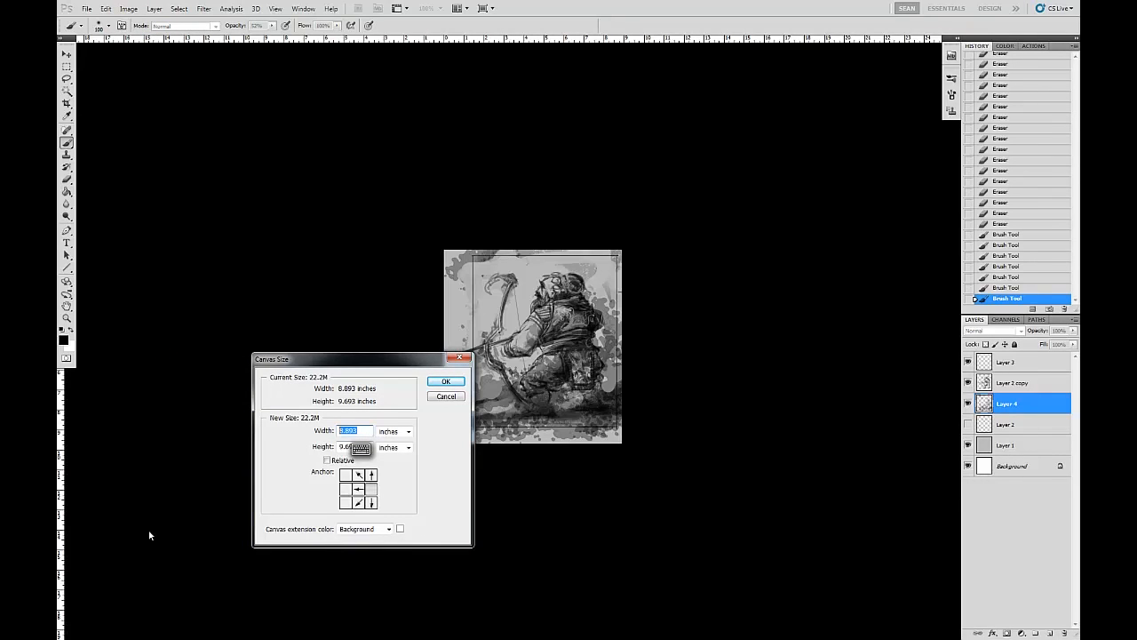
text(14)
double_click(346, 447)
text(11)
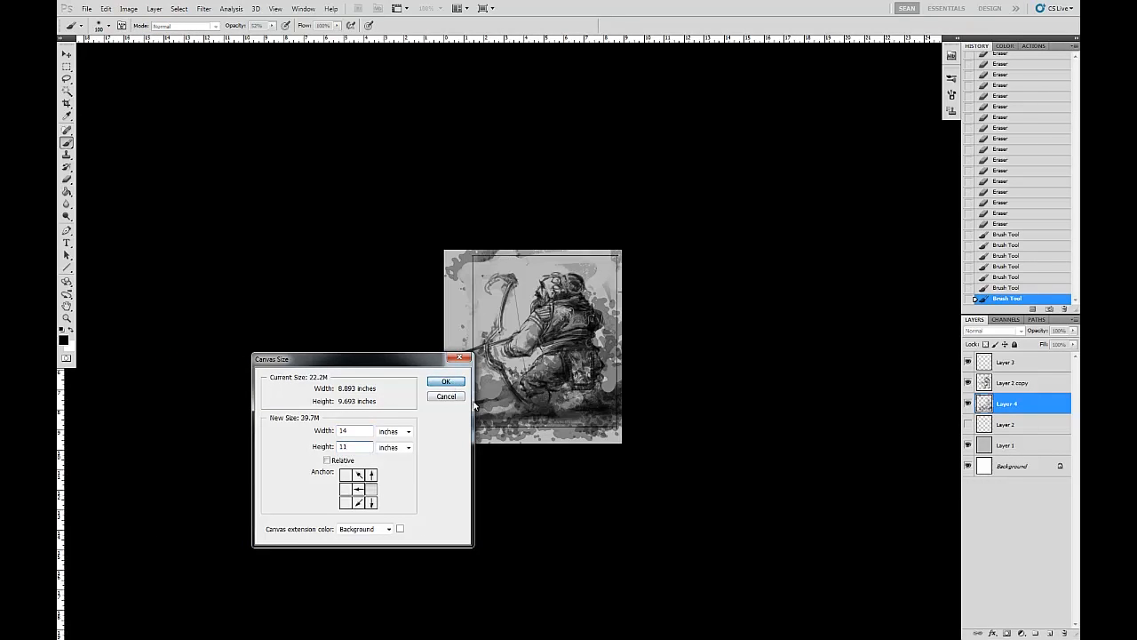
key(Return)
Sample the drawing's light grey backdrop and fill the white canvas area with it on Layer 1
click(1011, 431)
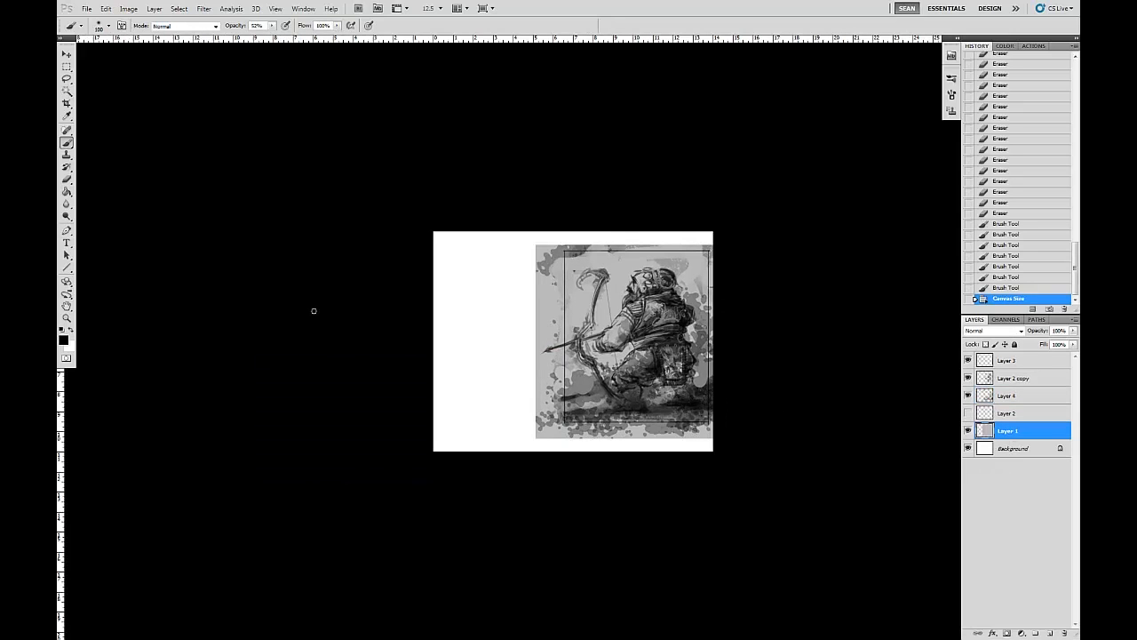
key(i)
click(63, 339)
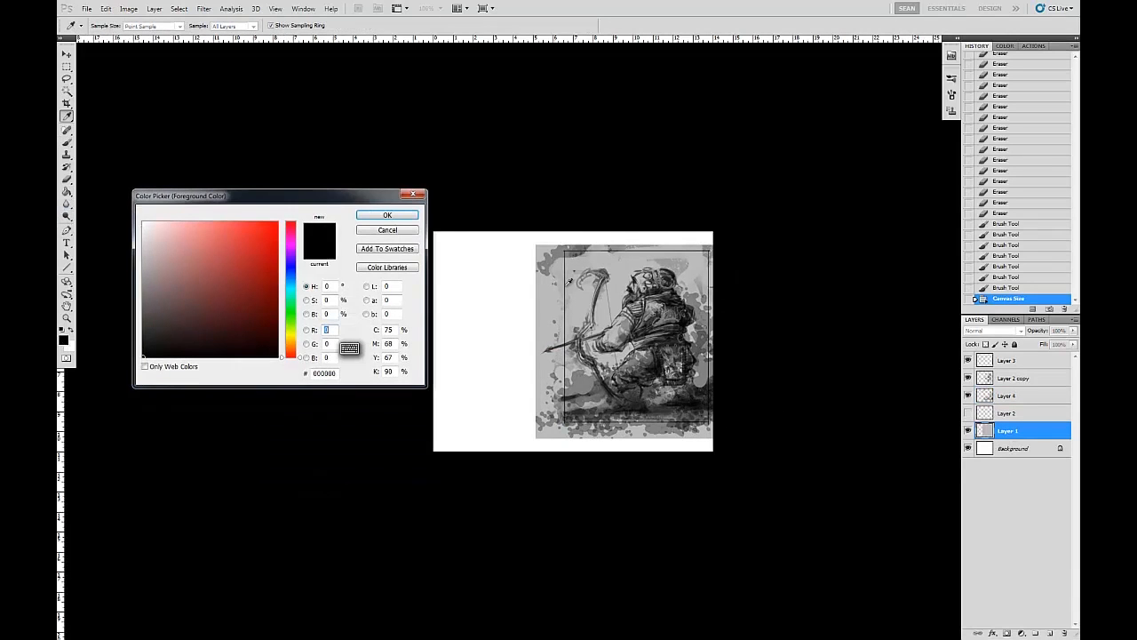
click(554, 304)
key(Return)
key(g)
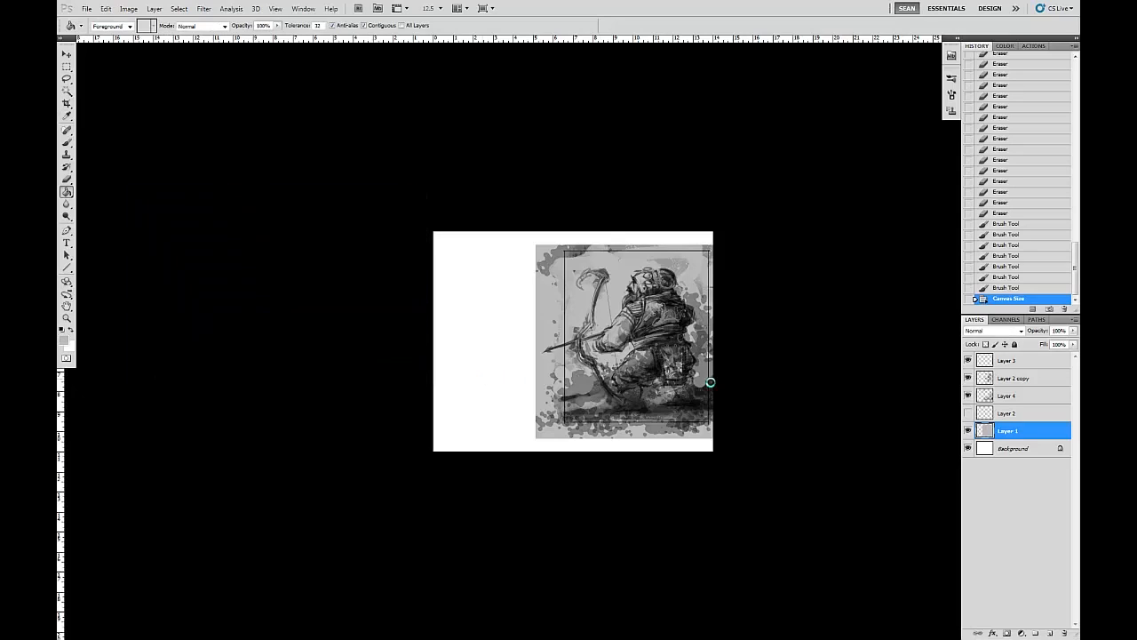
click(711, 383)
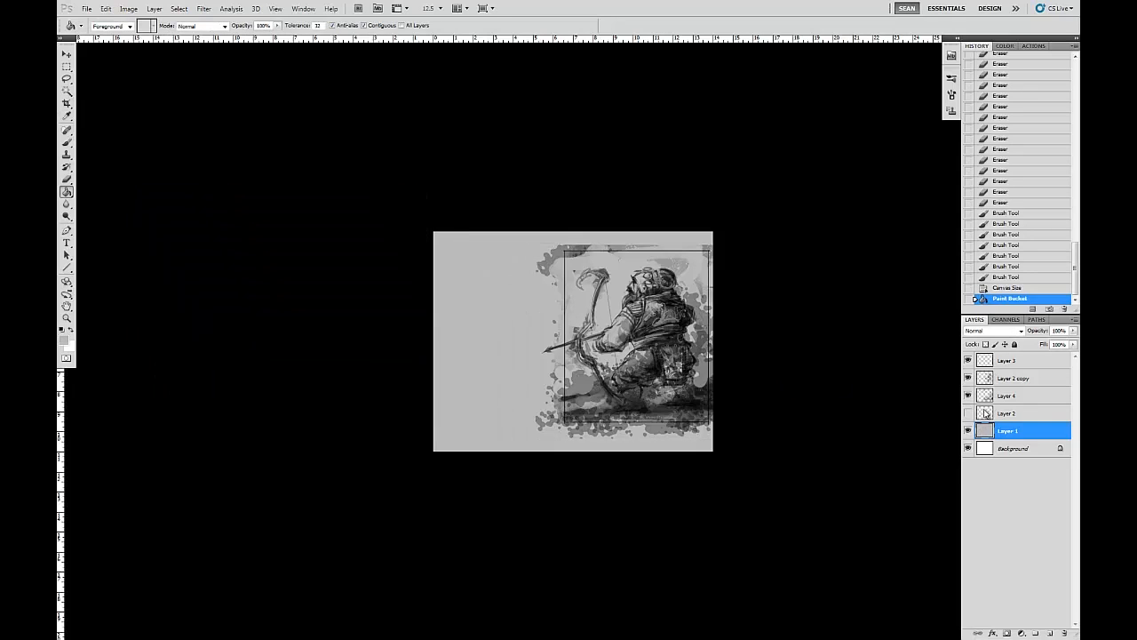
Scale the border frame on Layer 3 so it spans nearly the whole enlarged canvas
click(1009, 363)
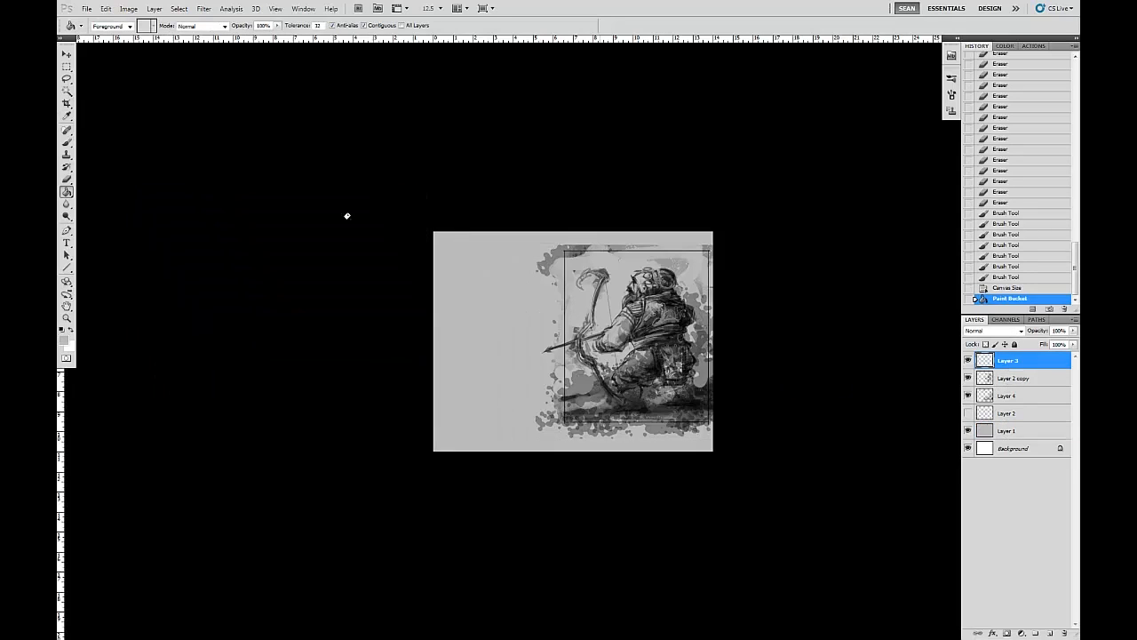
click(106, 9)
mouse_move(192, 221)
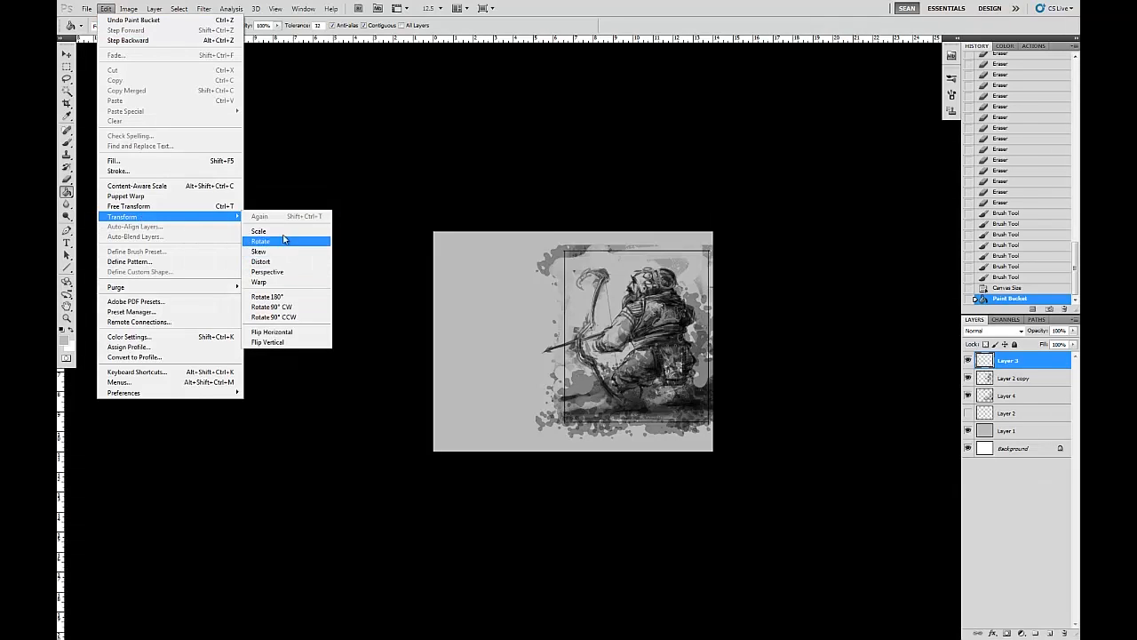
click(259, 231)
drag(563, 339, 444, 364)
drag(580, 250, 588, 225)
drag(578, 424, 578, 436)
key(g)
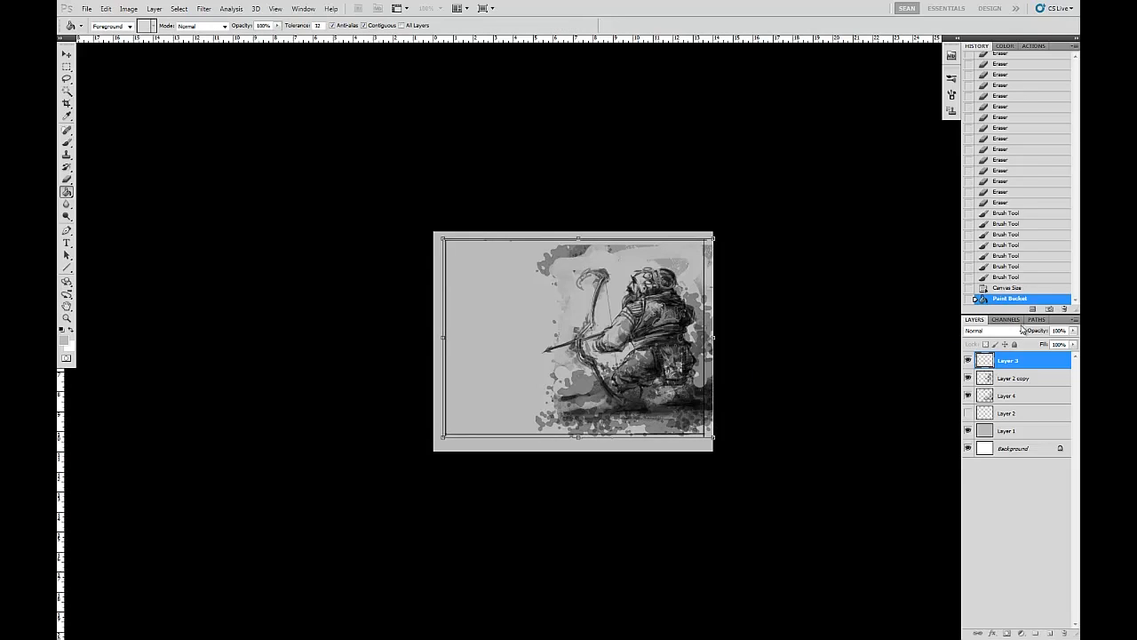
key(Return)
key(ctrl+plus)
key(ctrl+plus)
key(ctrl+minus)
key(ctrl+minus)
Paint black splatter along the lower left of the extended canvas on Layer 4 with the current brush
click(1006, 392)
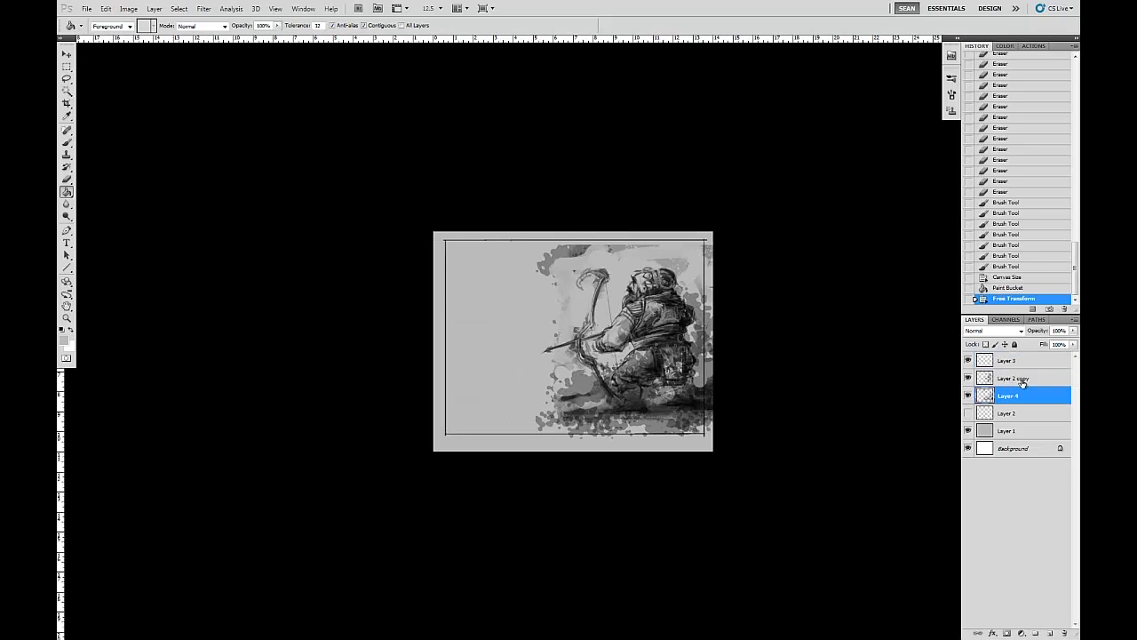
key(b)
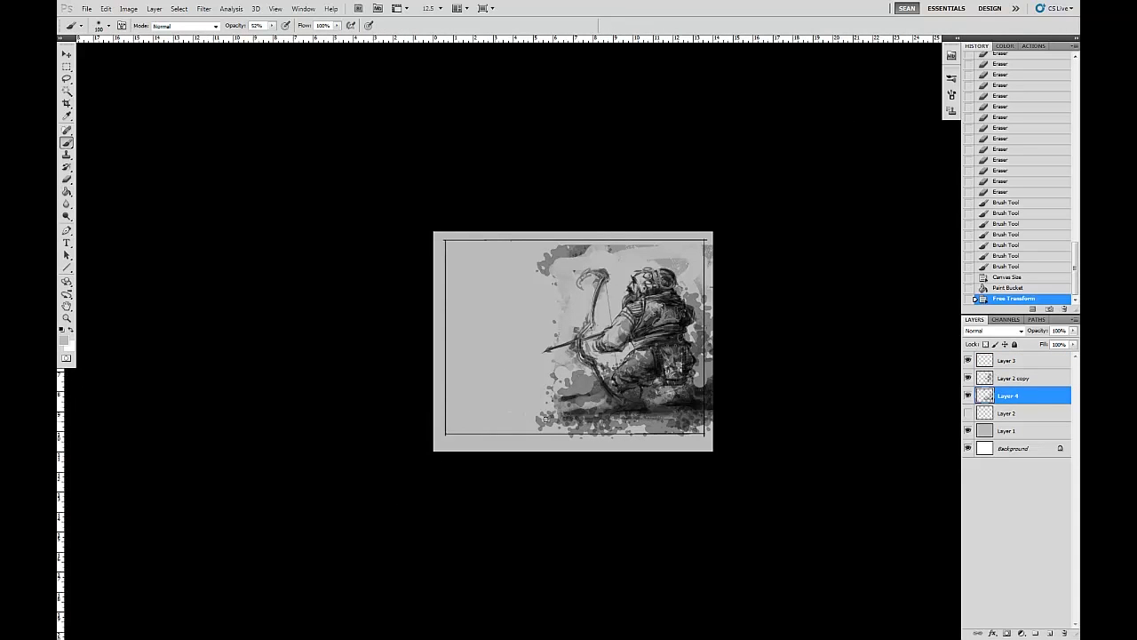
key(d)
click(436, 305)
mouse_move(486, 419)
mouse_down()
mouse_move(457, 435)
mouse_move(564, 429)
mouse_up()
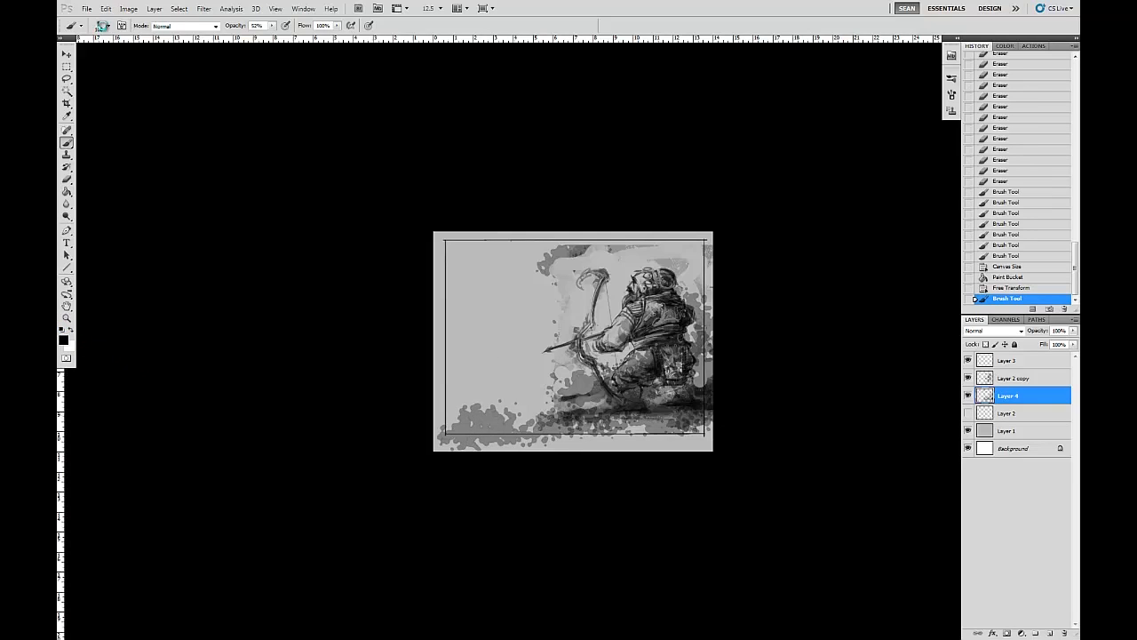
Choose the 307 px textured brush, enlarge it, and cover the background around and behind the archer with rough grey texture
right_click(130, 208)
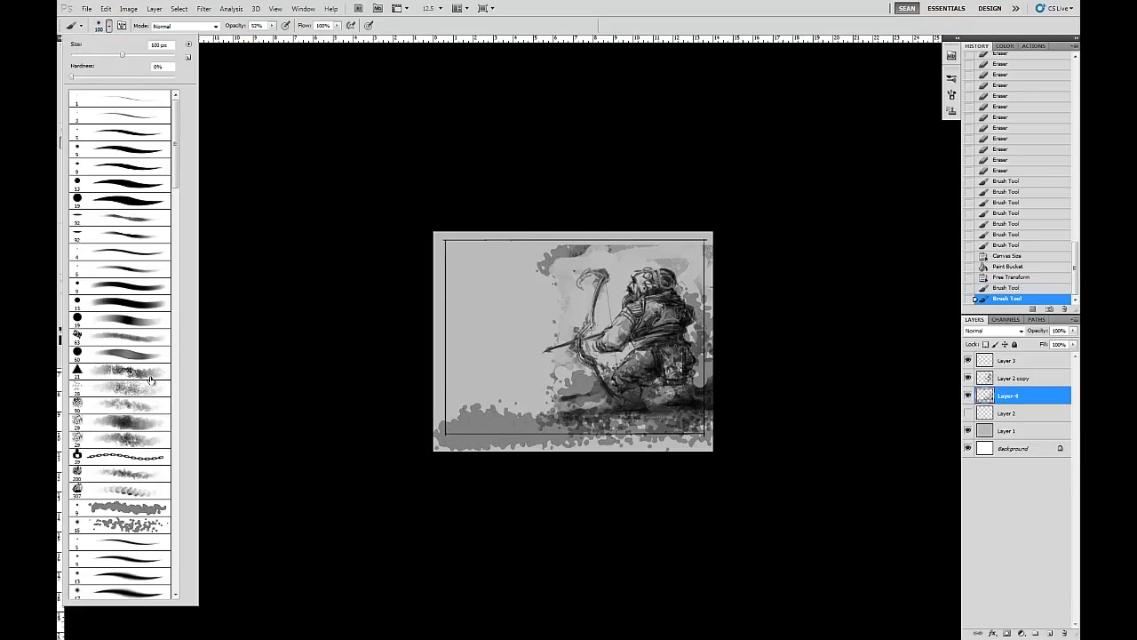
double_click(140, 491)
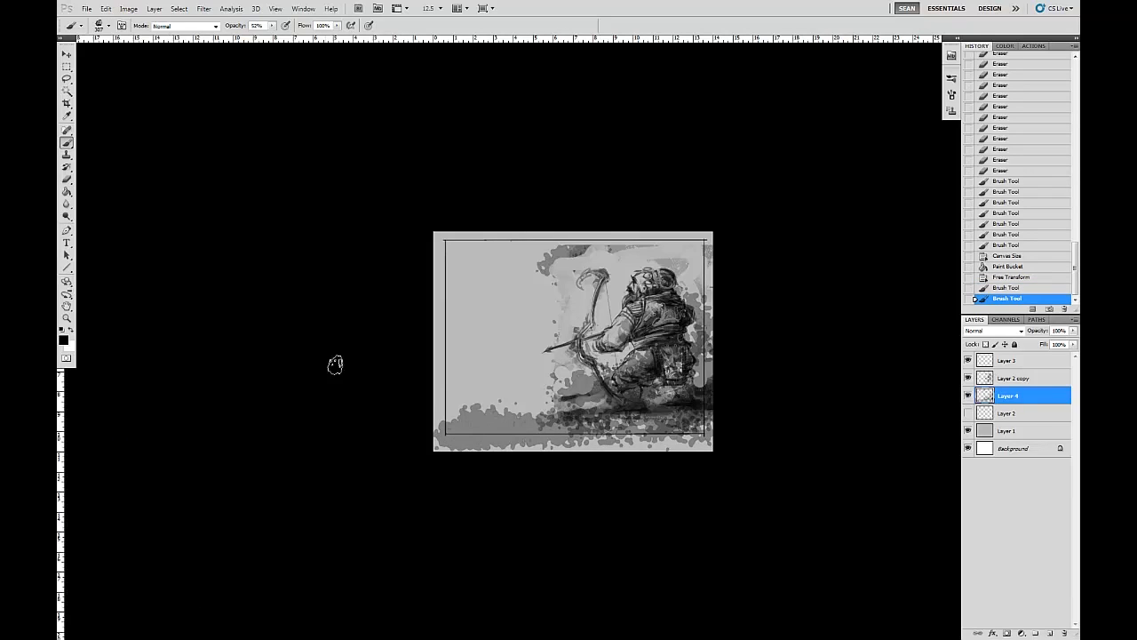
key(bracketright)
key(bracketright)
key(bracketright)
key(bracketright)
key(bracketright)
key(bracketright)
key(bracketright)
key(bracketright)
key(bracketright)
mouse_move(473, 407)
mouse_down()
mouse_move(579, 410)
mouse_move(694, 388)
mouse_up()
drag(544, 419, 471, 421)
drag(467, 301, 464, 254)
mouse_move(444, 358)
mouse_down()
mouse_move(536, 364)
mouse_move(590, 395)
mouse_up()
mouse_move(558, 343)
mouse_down()
mouse_move(543, 282)
mouse_move(719, 249)
mouse_move(675, 268)
mouse_up()
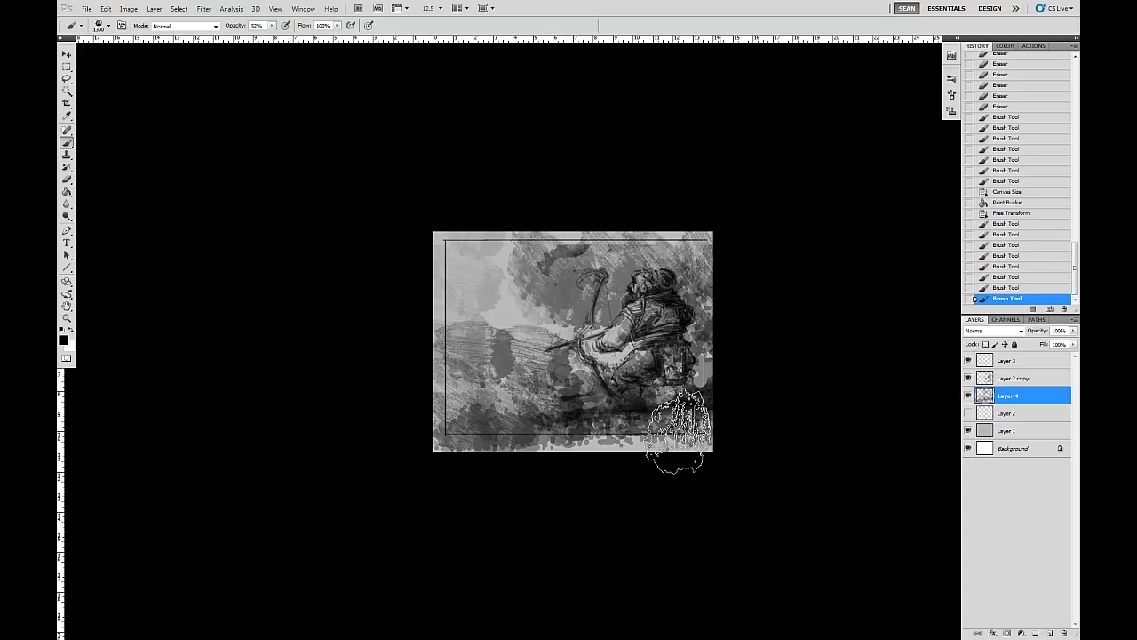
drag(635, 321, 668, 318)
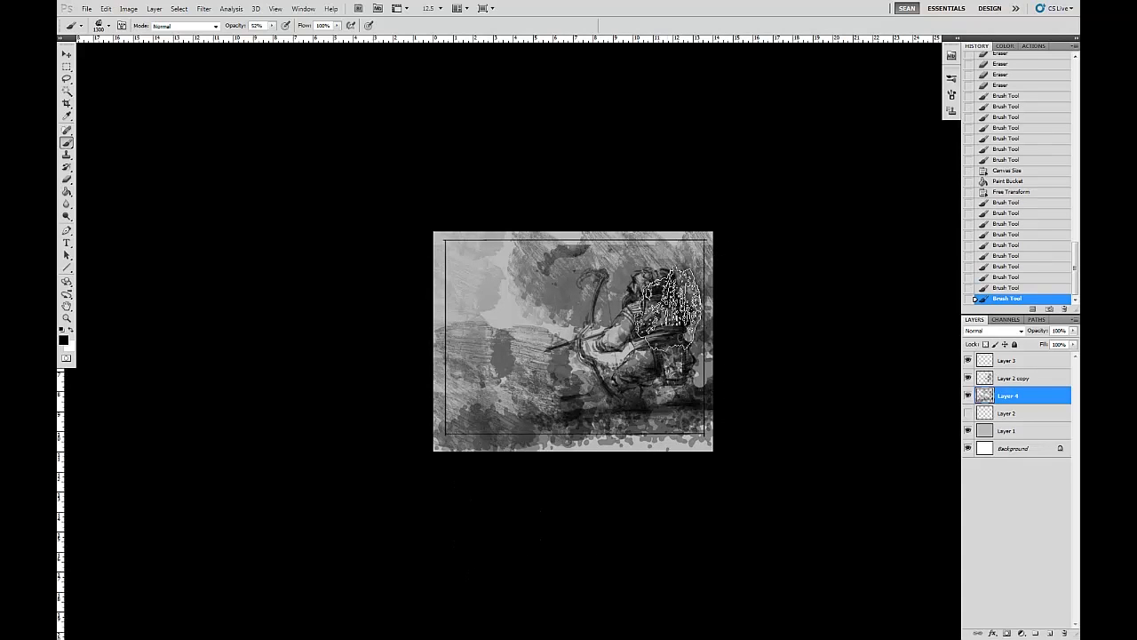
Choose the triangular scatter brush and add a textured stroke across the background left of the arrow
click(101, 26)
click(162, 371)
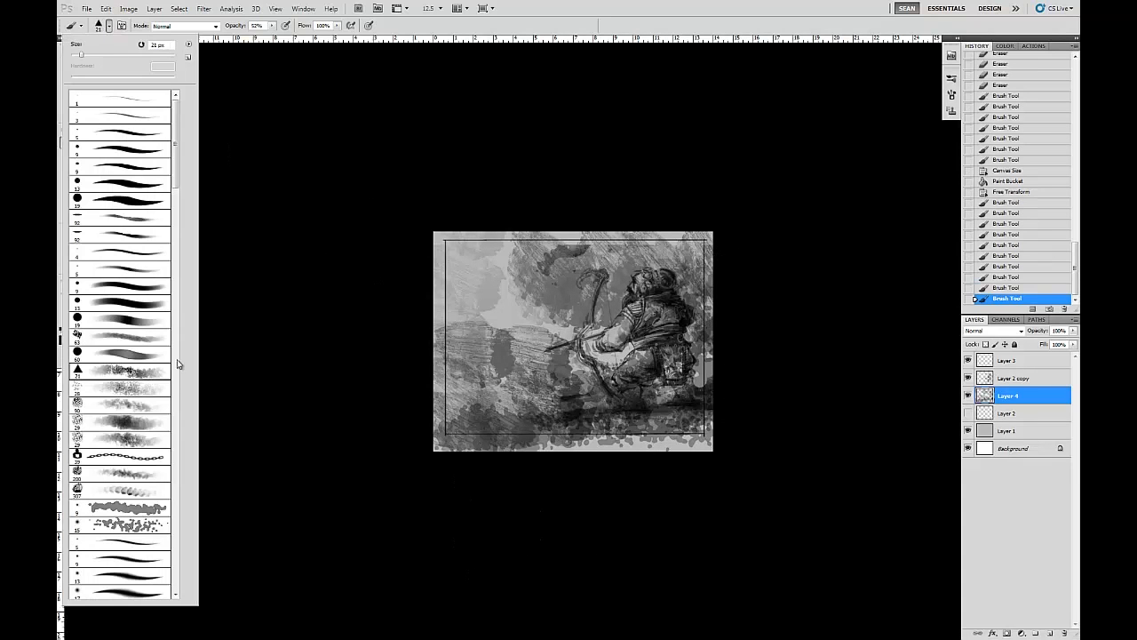
click(214, 353)
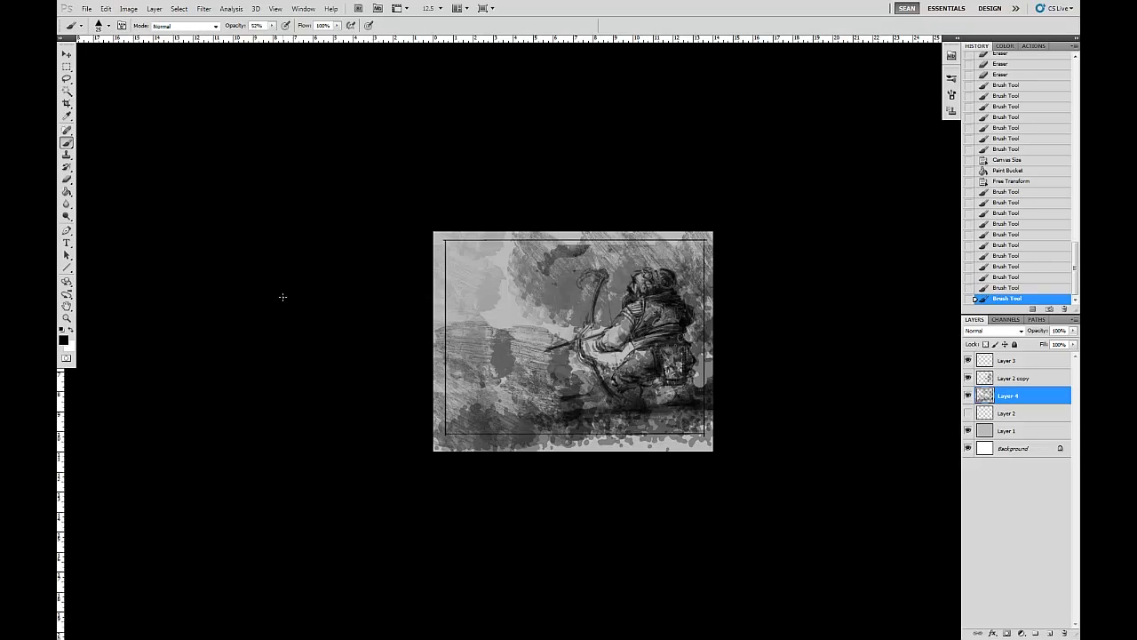
mouse_move(530, 346)
mouse_down()
mouse_move(487, 346)
mouse_move(537, 404)
mouse_move(549, 373)
mouse_move(485, 397)
mouse_move(552, 400)
mouse_move(564, 302)
mouse_move(603, 271)
mouse_move(499, 405)
mouse_move(457, 329)
mouse_up()
Erase the dark background texture with a large eraser to lighten the sky and the area in front of the archer
key(e)
key(bracketright)
key(bracketright)
key(bracketright)
key(bracketright)
key(bracketright)
key(bracketright)
key(bracketright)
key(bracketright)
click(459, 328)
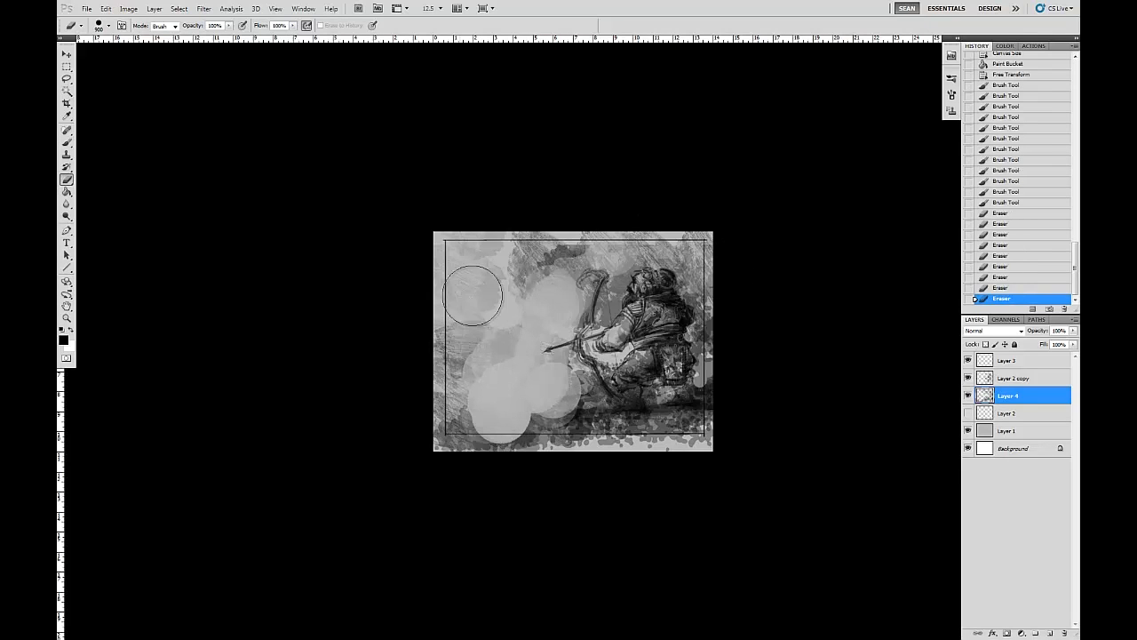
mouse_move(527, 270)
mouse_down()
mouse_move(495, 272)
mouse_move(587, 269)
mouse_up()
click(521, 319)
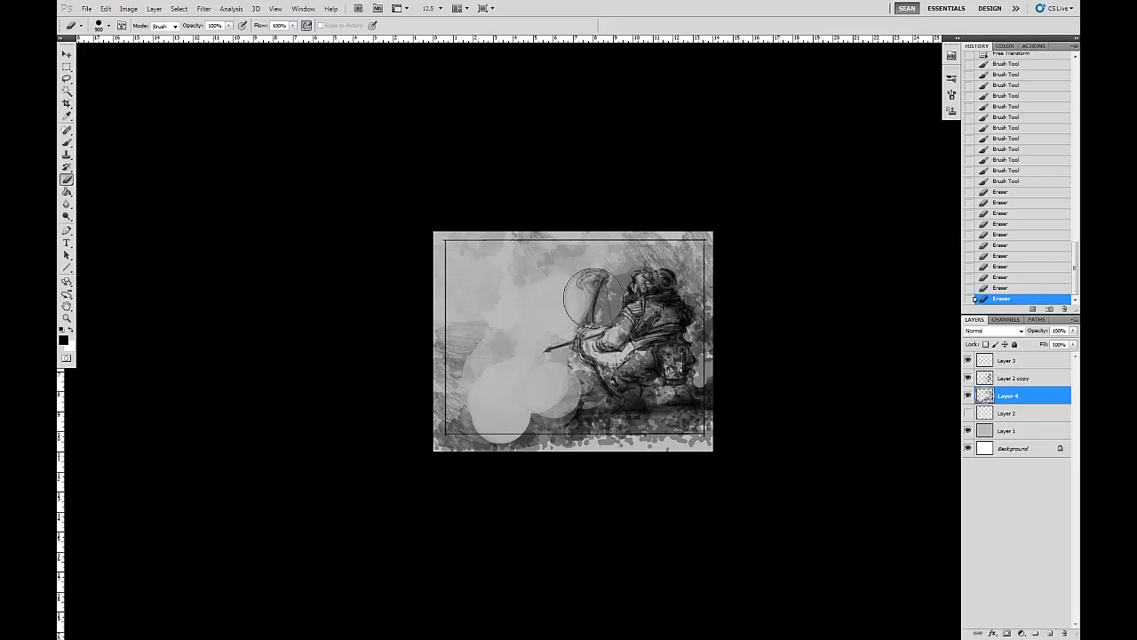
click(594, 298)
Reduce the eraser to 200 px and lighten the background around the archer's head and shoulders
key(bracketleft)
key(bracketleft)
key(bracketleft)
key(bracketleft)
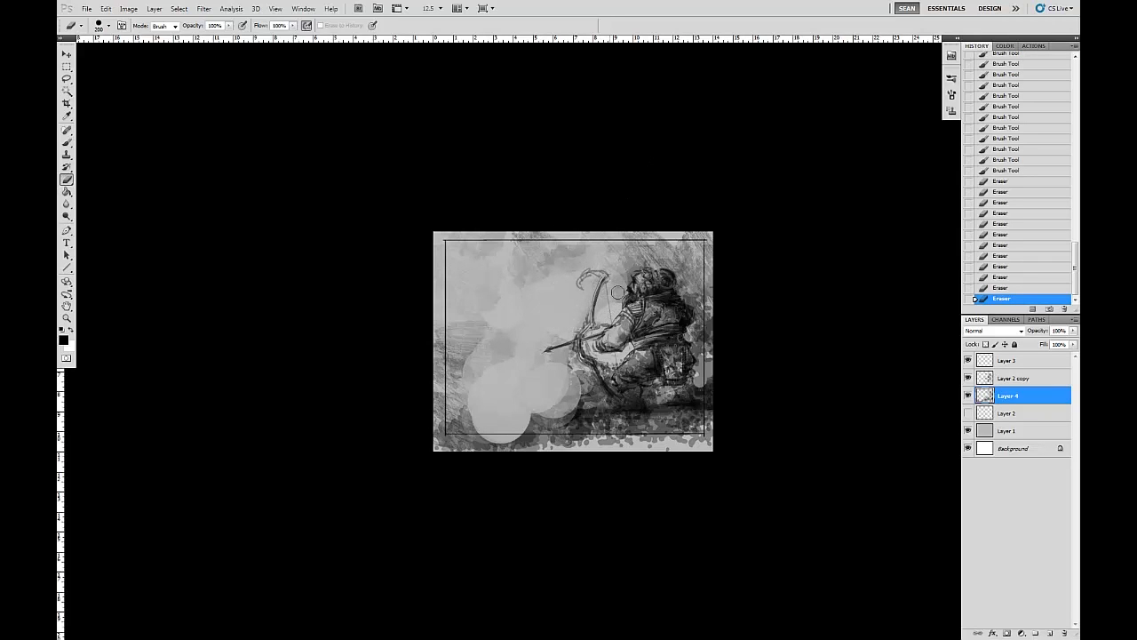
click(632, 264)
click(638, 271)
click(631, 271)
click(642, 257)
click(667, 262)
click(683, 261)
drag(480, 418, 471, 420)
click(469, 419)
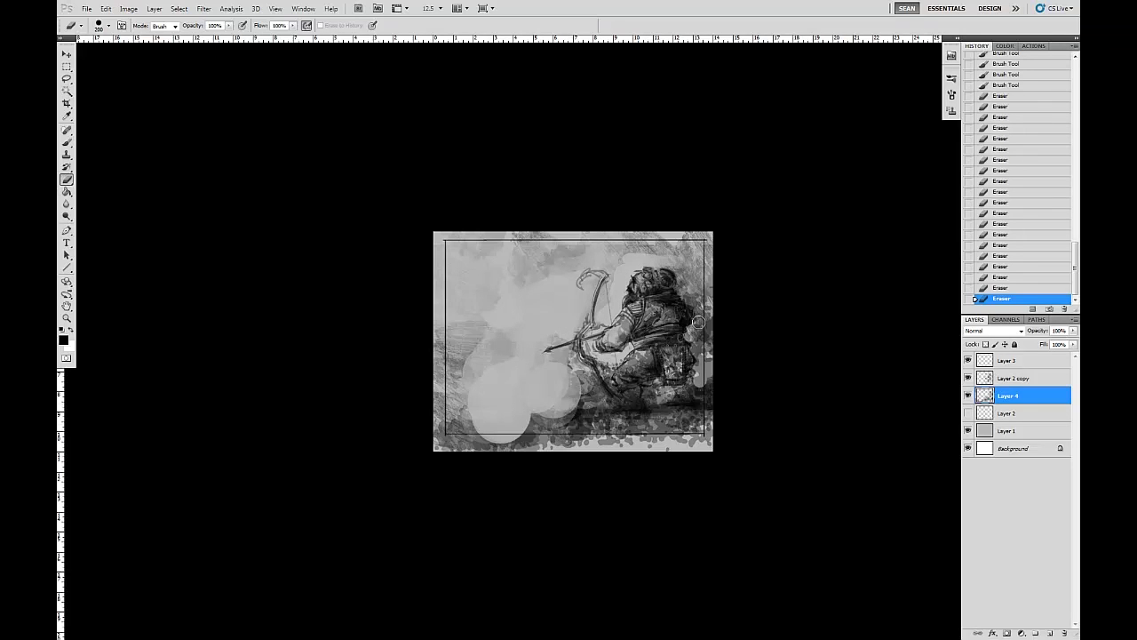
Choose a flat brush preset and paint dark, pointed blade shapes rising from the lower left foreground
key(b)
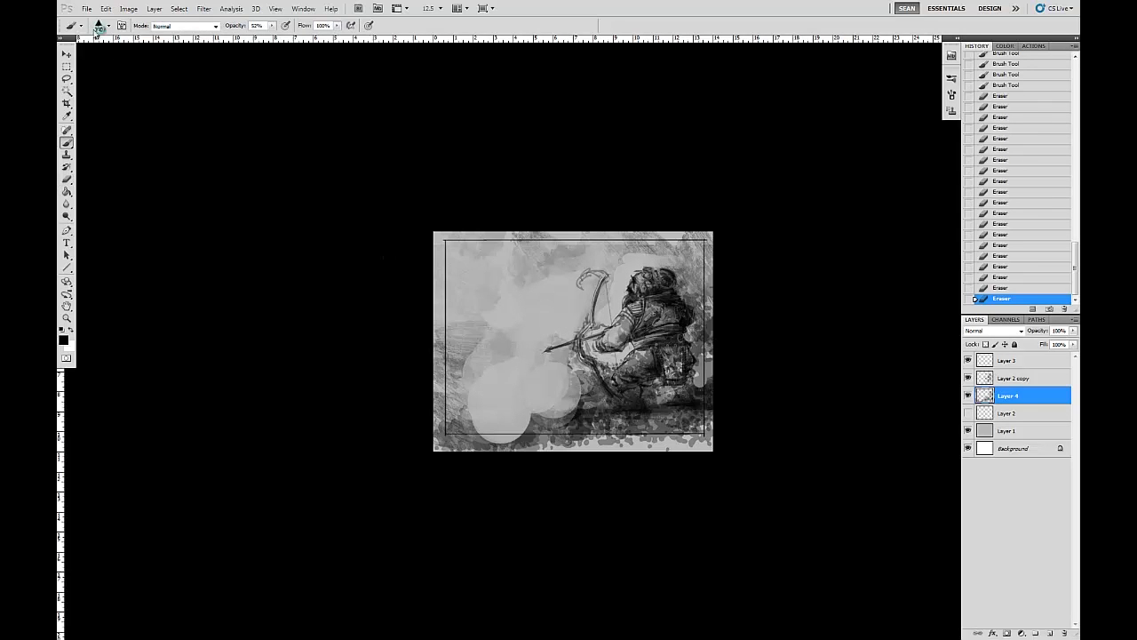
click(104, 25)
click(136, 236)
click(310, 153)
mouse_move(494, 359)
mouse_down()
mouse_move(515, 397)
mouse_move(532, 446)
mouse_up()
drag(494, 344, 484, 424)
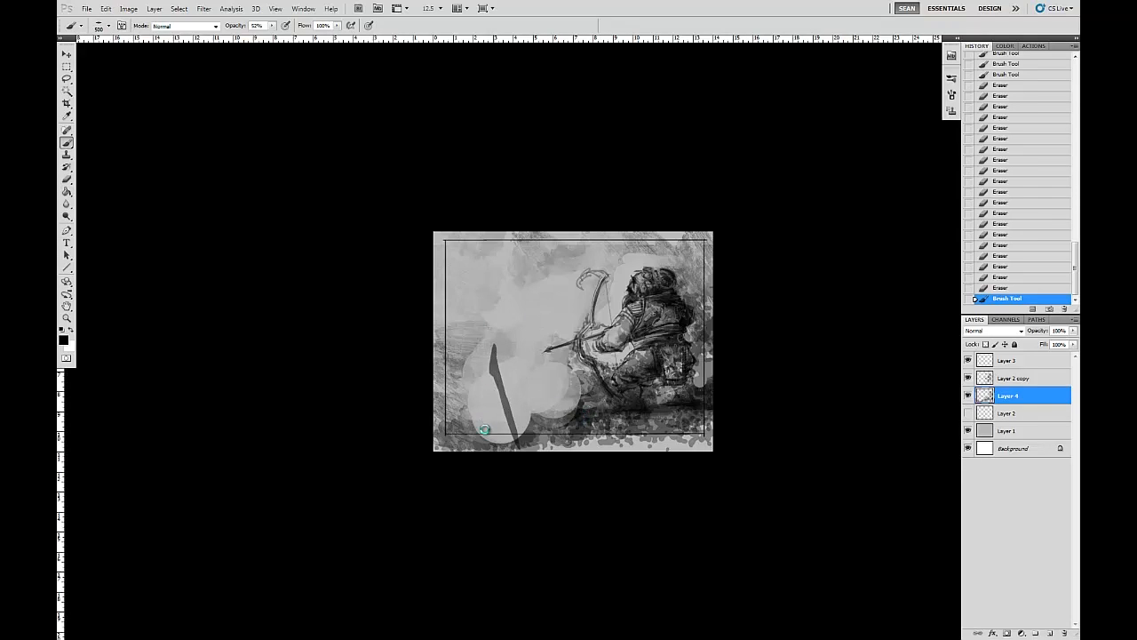
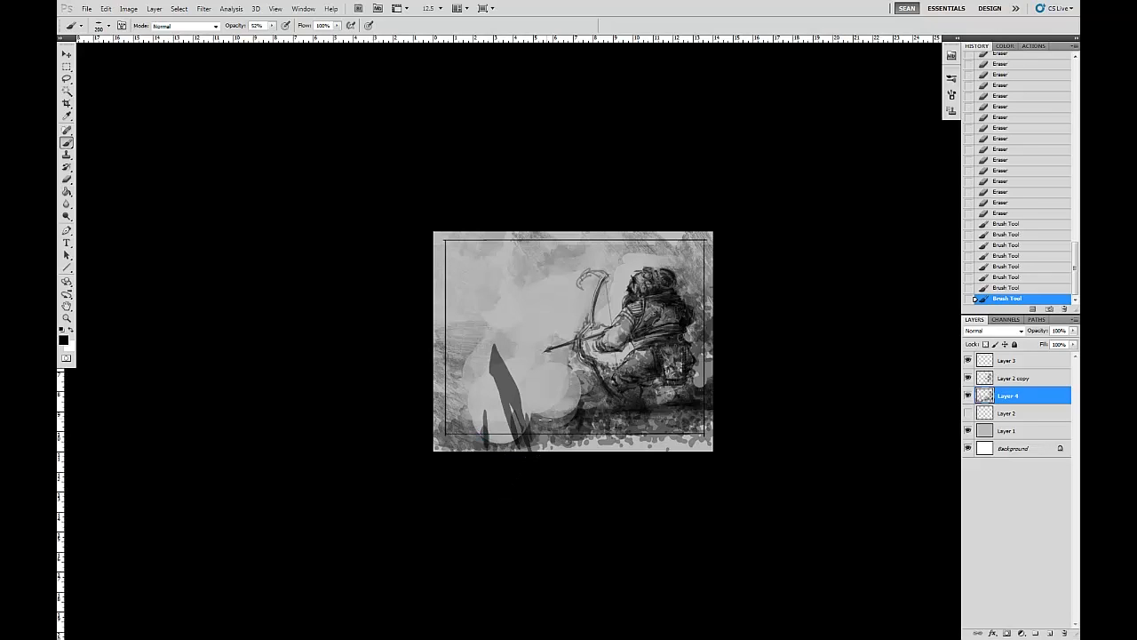
drag(490, 405, 506, 452)
mouse_move(485, 381)
mouse_down()
mouse_move(499, 428)
mouse_move(471, 438)
mouse_move(561, 368)
mouse_move(548, 403)
mouse_move(549, 363)
mouse_up()
Enlarge the flat brush to 300 px, add taller outer blades, and darken the ground beneath the archer
key(bracketright)
key(bracketright)
key(bracketright)
mouse_move(484, 332)
mouse_down()
mouse_move(500, 382)
mouse_move(448, 423)
mouse_move(442, 444)
mouse_up()
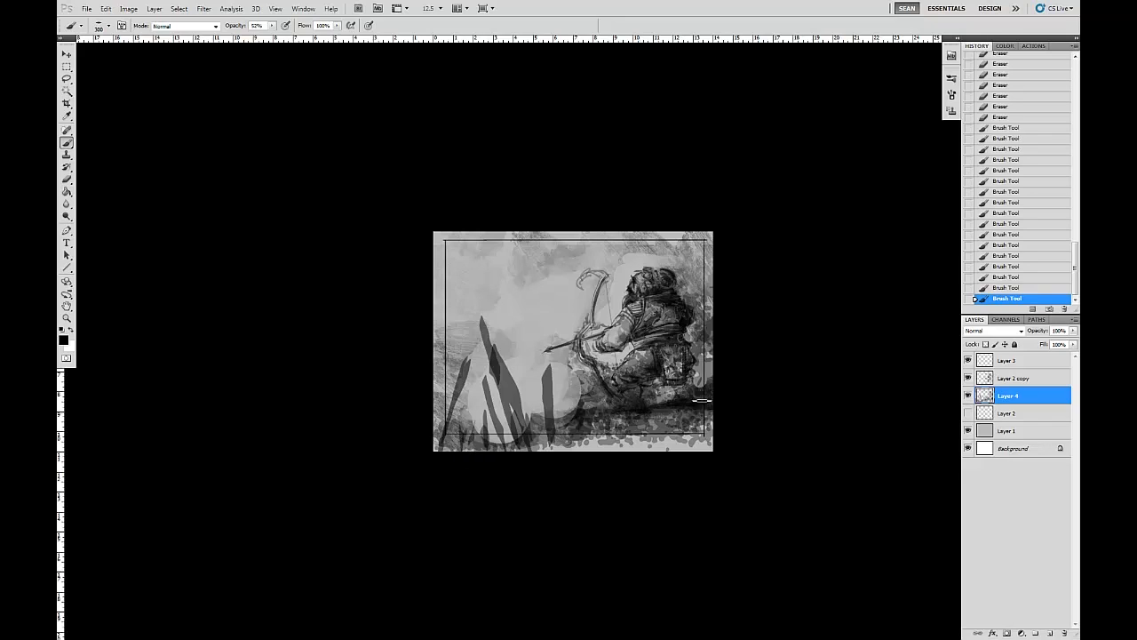
mouse_move(637, 411)
mouse_down()
mouse_move(594, 411)
mouse_move(615, 416)
mouse_up()
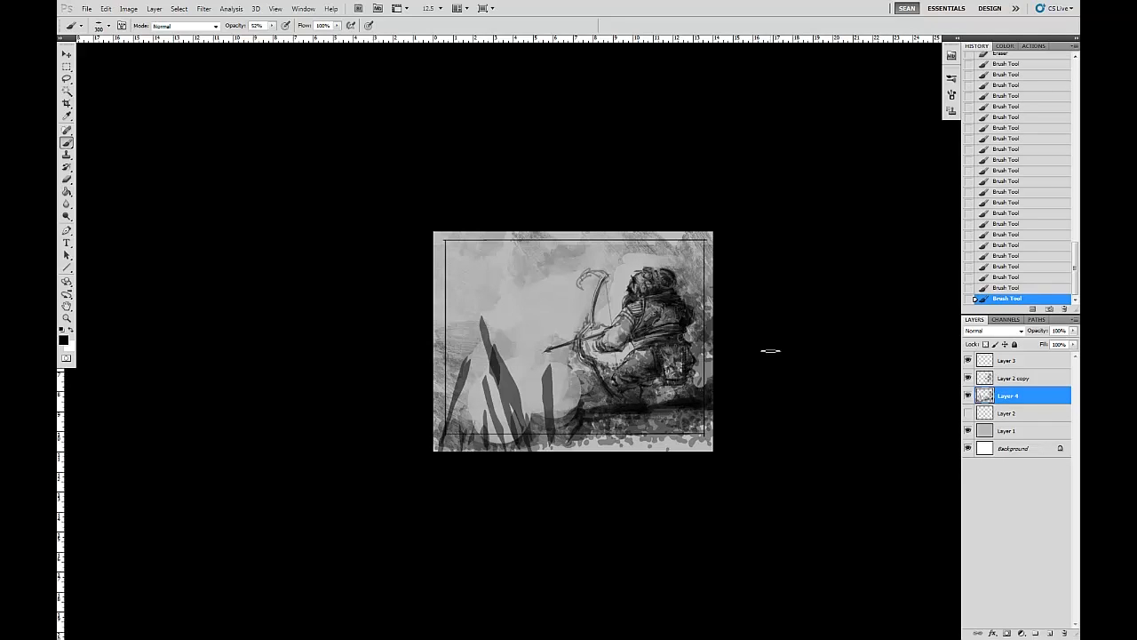
Paint scattered foliage texture over the left side and the ground with the triangular scatter brush
click(99, 29)
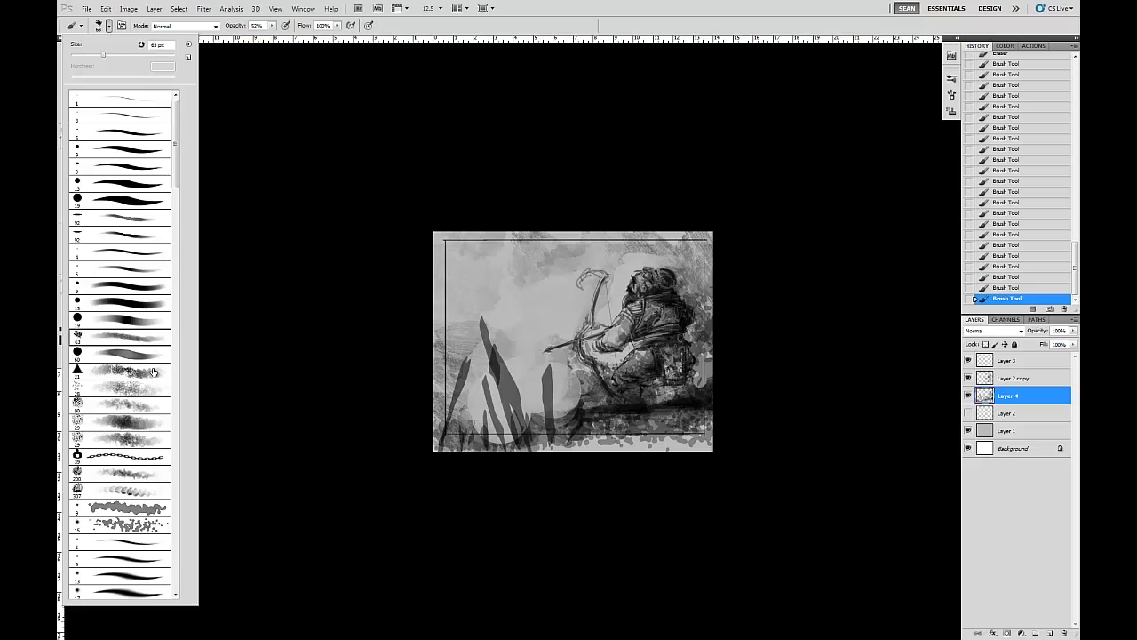
double_click(125, 372)
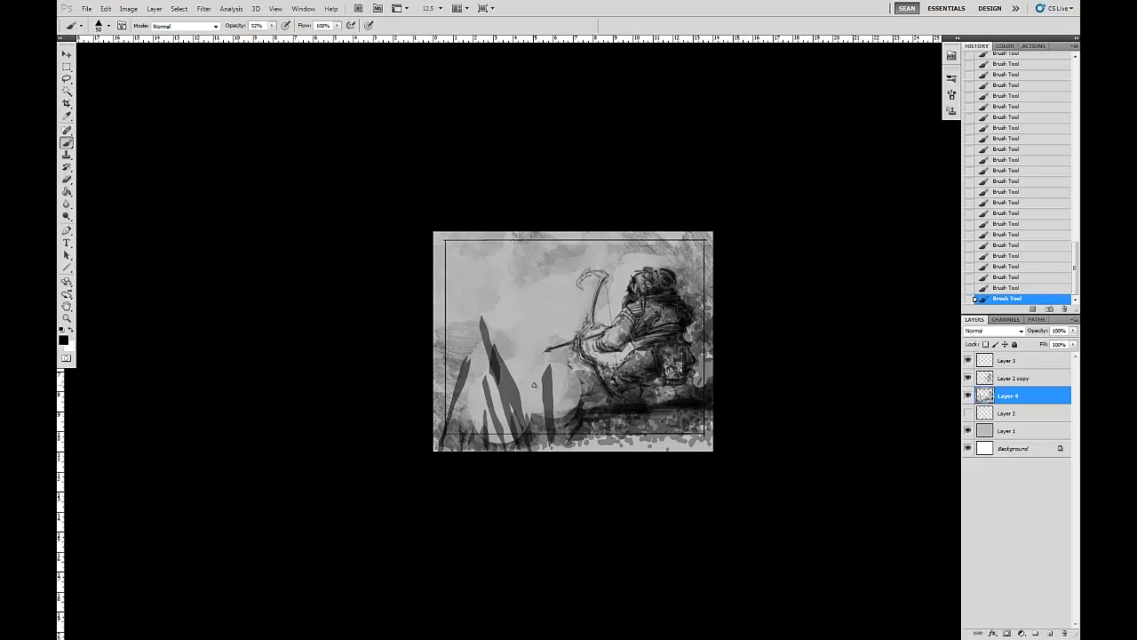
mouse_move(503, 427)
mouse_down()
mouse_move(539, 405)
mouse_move(452, 366)
mouse_move(468, 299)
mouse_move(490, 343)
mouse_move(490, 394)
mouse_move(590, 443)
mouse_move(711, 417)
mouse_up()
mouse_move(524, 364)
mouse_down()
mouse_move(478, 311)
mouse_move(519, 324)
mouse_move(471, 270)
mouse_move(543, 335)
mouse_move(544, 369)
mouse_up()
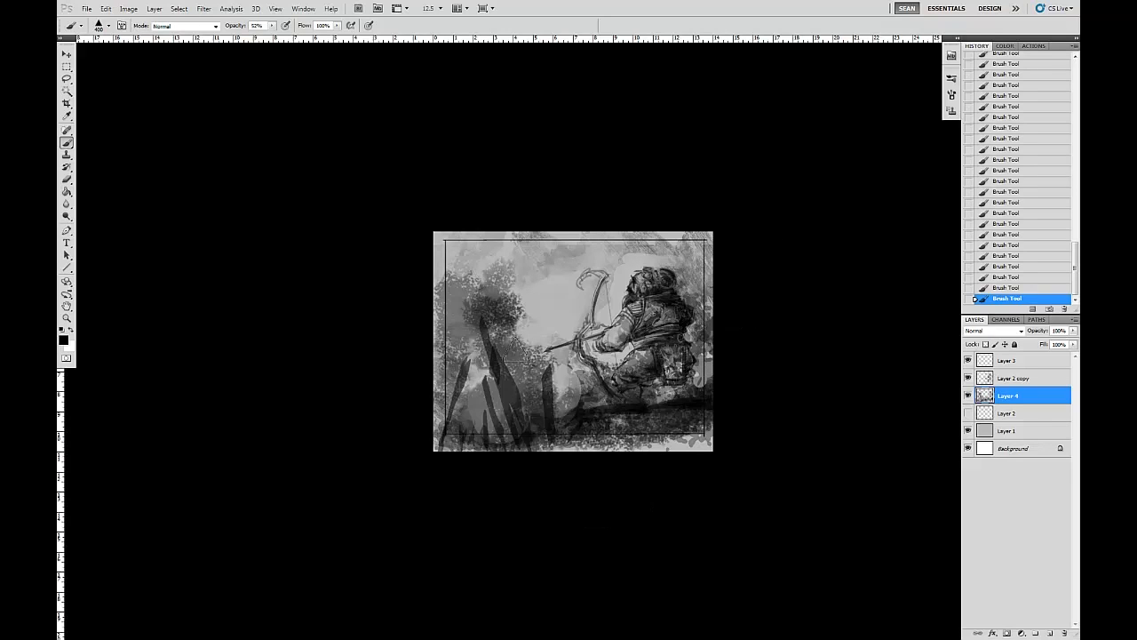
Erase small light spots between the dark blades in the left foreground
key(e)
click(479, 412)
click(480, 412)
click(504, 398)
click(504, 399)
click(555, 389)
click(554, 389)
Shrink the eraser and clear light gaps around the blades, the foliage edges and below the archer's bow
key(bracketleft)
key(bracketleft)
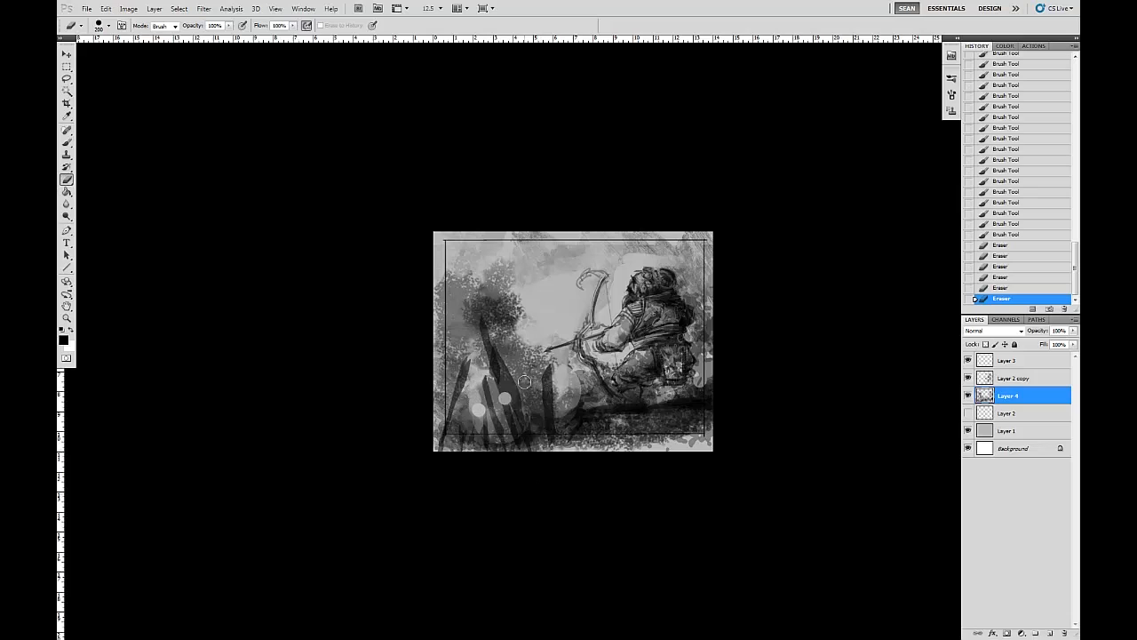
click(536, 384)
click(539, 402)
click(604, 416)
click(520, 345)
click(521, 343)
click(458, 263)
click(440, 331)
click(452, 368)
mouse_move(586, 391)
mouse_down()
mouse_move(571, 365)
mouse_move(569, 410)
mouse_move(587, 370)
mouse_move(561, 383)
mouse_up()
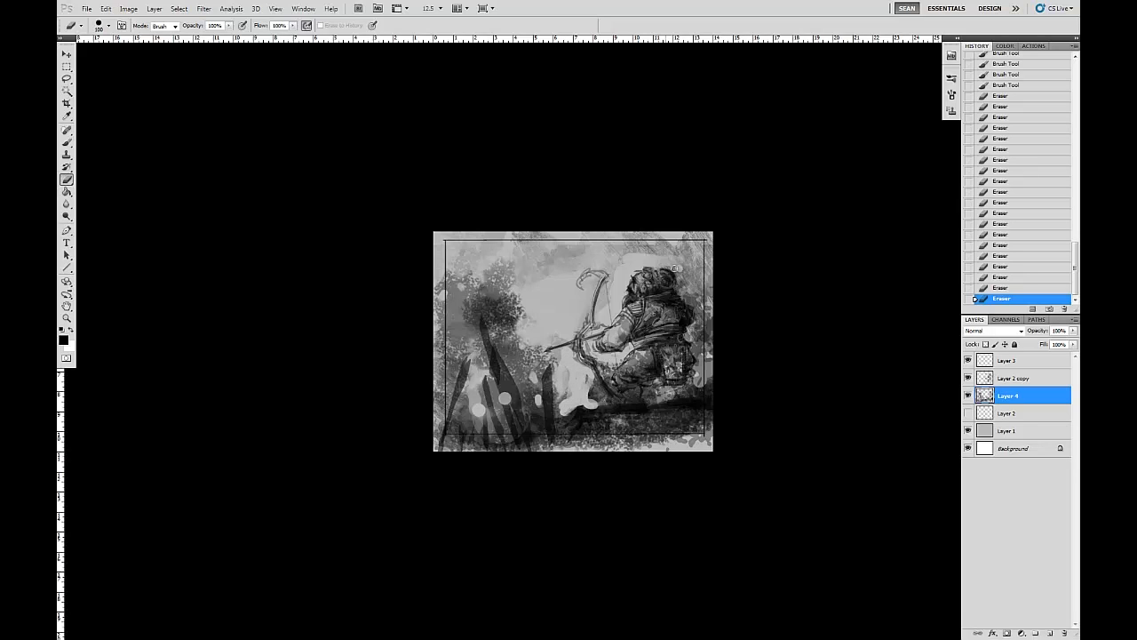
Distort the archer on Layer 2 copy by widening the figure's base and pulling the top-right corner inward
click(1014, 379)
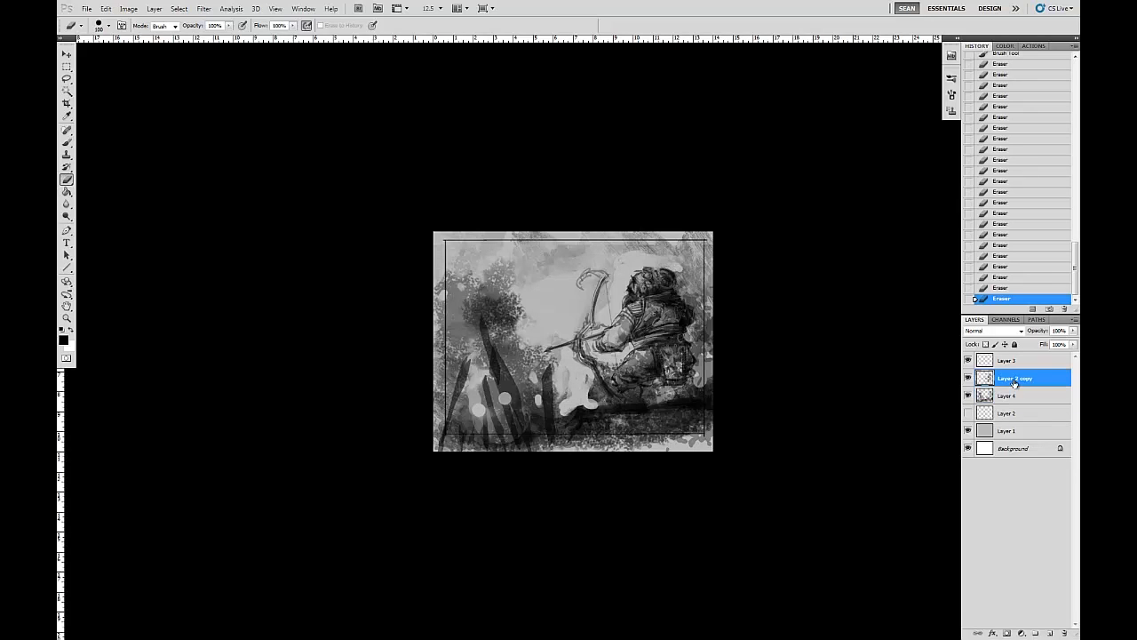
click(105, 8)
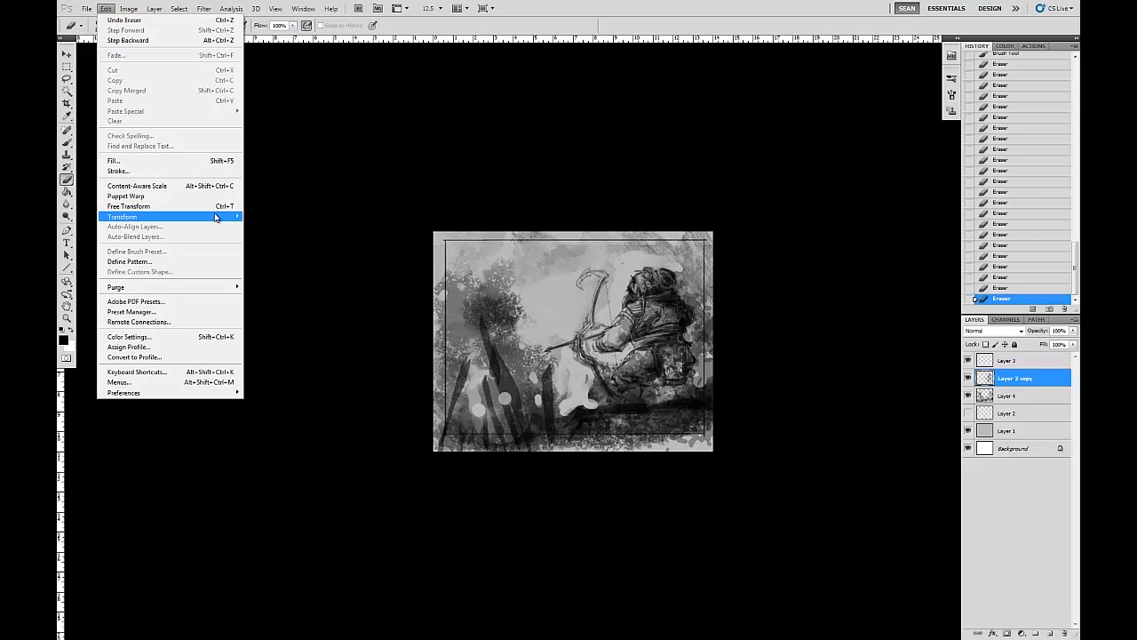
mouse_move(220, 218)
click(275, 252)
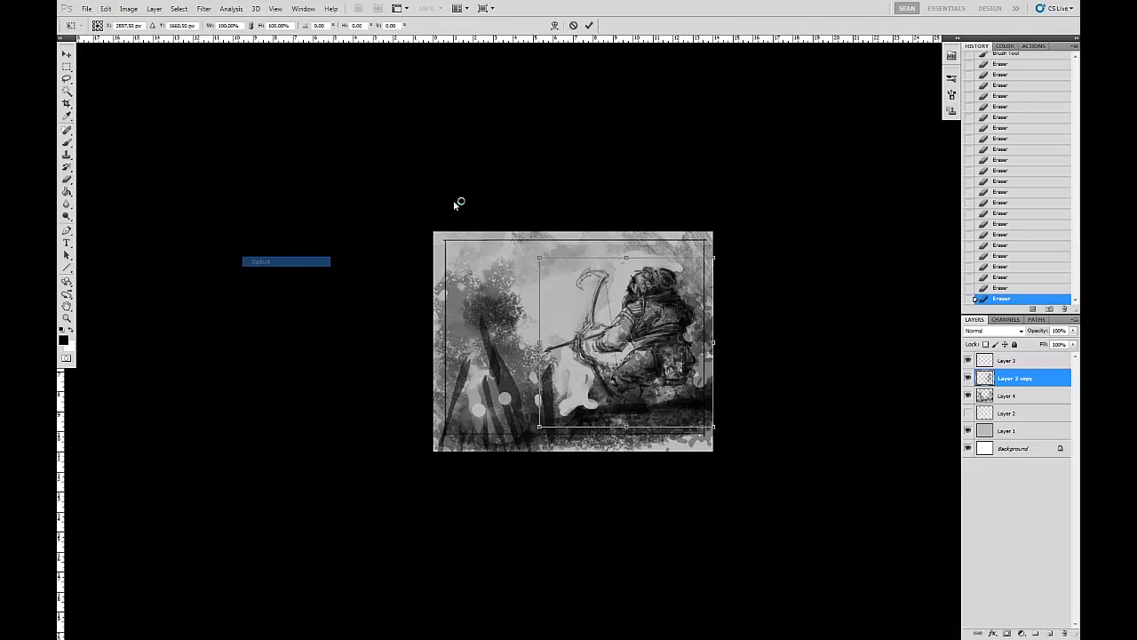
drag(540, 429, 526, 438)
drag(714, 257, 694, 264)
drag(665, 374, 720, 439)
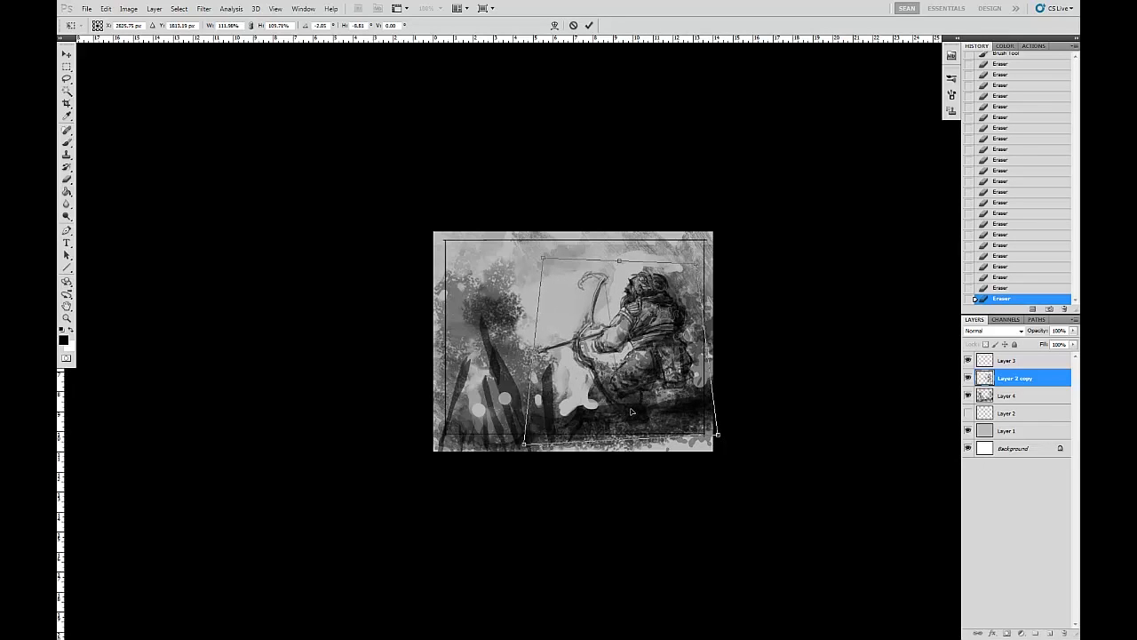
key(e)
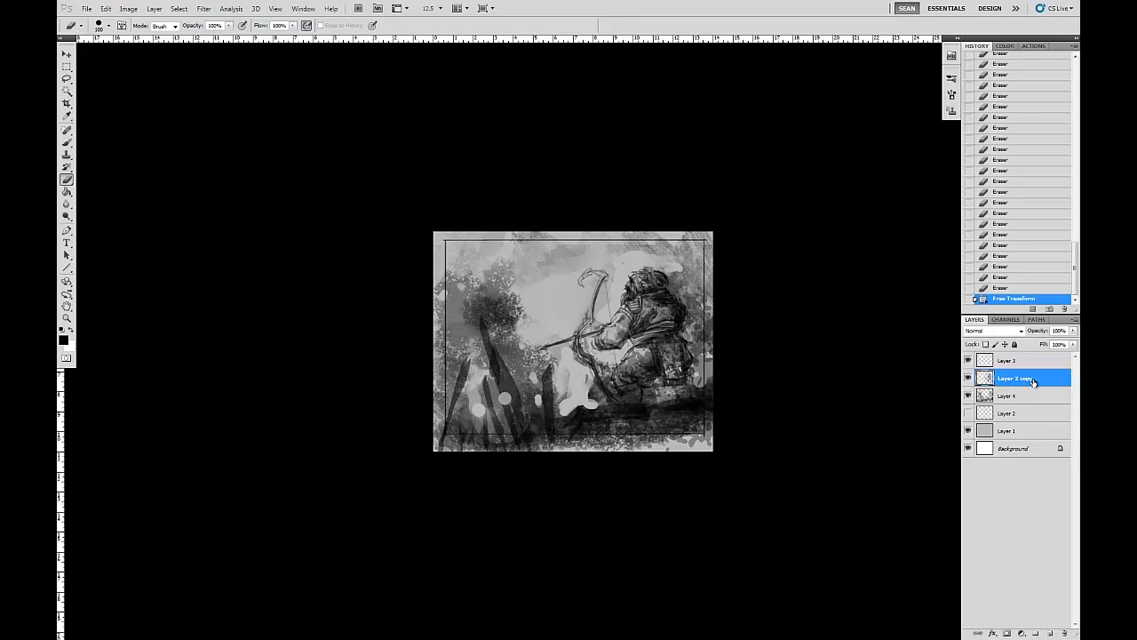
On Layer 4, erase background tone above the archer's head, around the arrow tip, below the bow and behind the back
click(1016, 398)
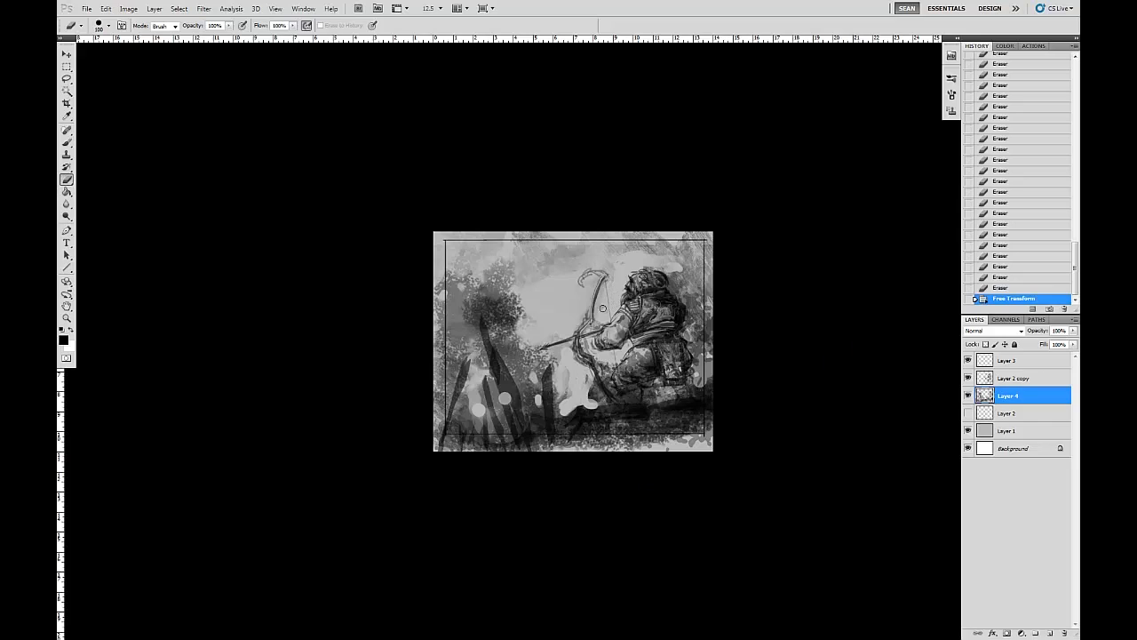
drag(638, 255, 582, 244)
drag(573, 243, 540, 270)
drag(569, 341, 537, 357)
mouse_move(569, 397)
mouse_down()
mouse_move(548, 368)
mouse_move(571, 425)
mouse_move(609, 413)
mouse_up()
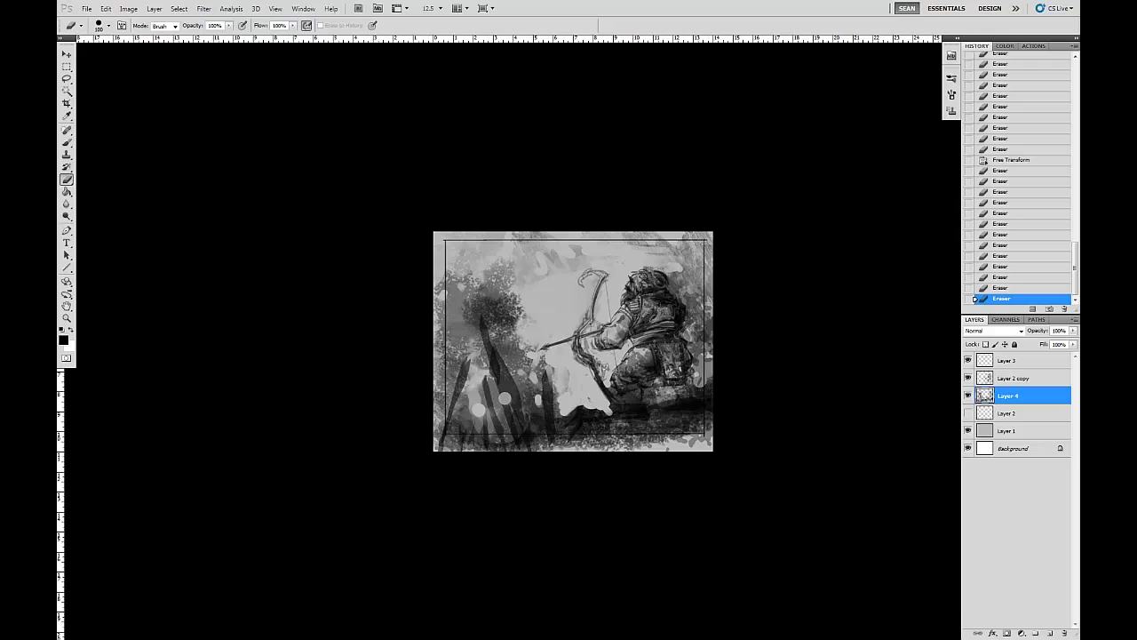
drag(677, 330, 670, 324)
drag(672, 325, 666, 318)
drag(669, 316, 668, 322)
mouse_move(590, 373)
mouse_down()
mouse_move(605, 413)
mouse_move(575, 418)
mouse_move(614, 409)
mouse_move(613, 391)
mouse_move(622, 418)
mouse_up()
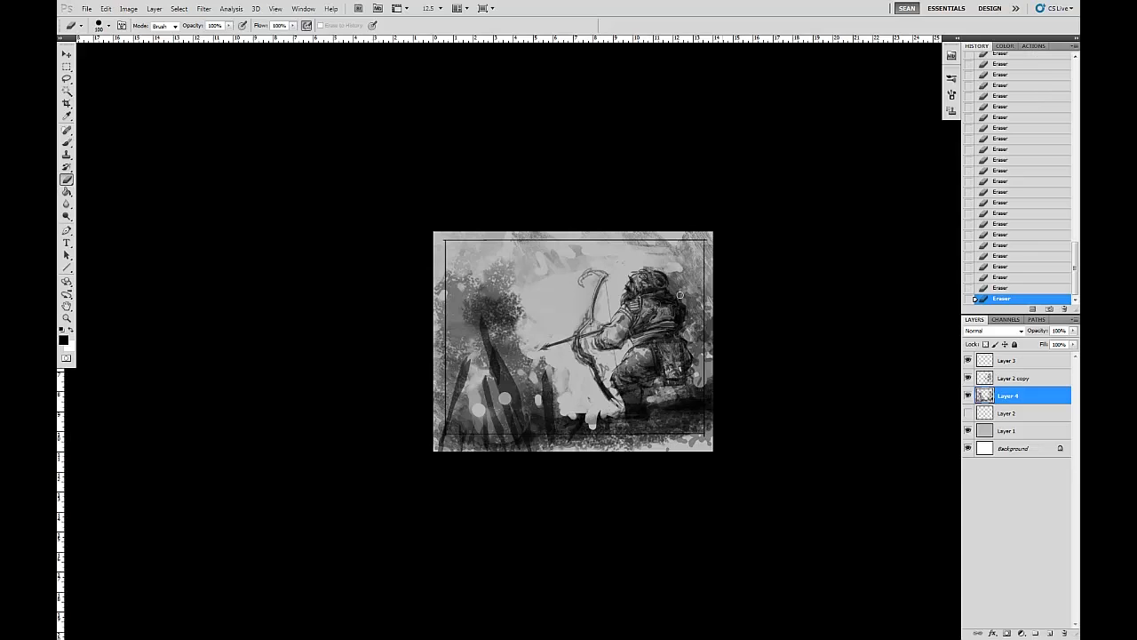
mouse_move(661, 269)
mouse_down()
mouse_move(710, 258)
mouse_move(707, 311)
mouse_up()
Paint dark scatter texture onto the ground beneath the bow and beside the archer's back
key(b)
drag(601, 405, 626, 426)
drag(700, 362, 704, 379)
drag(597, 418, 619, 435)
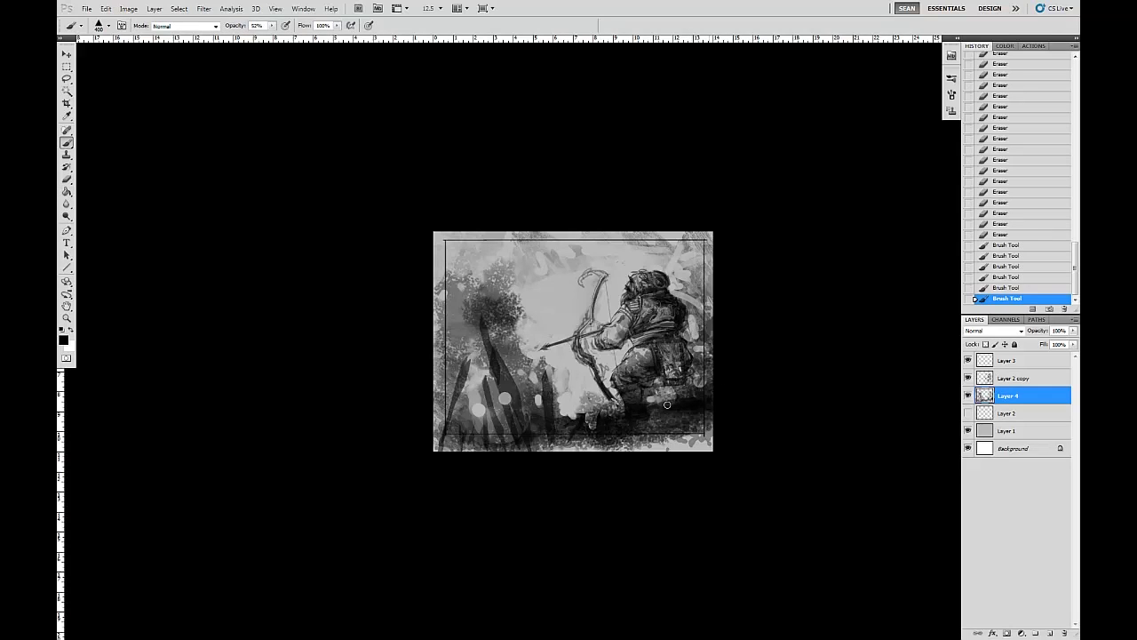
Erase small spots of background tone behind the archer's pack and across the shoulders
key(e)
click(706, 367)
click(699, 348)
drag(697, 295, 686, 279)
click(668, 300)
click(663, 304)
click(658, 299)
click(654, 302)
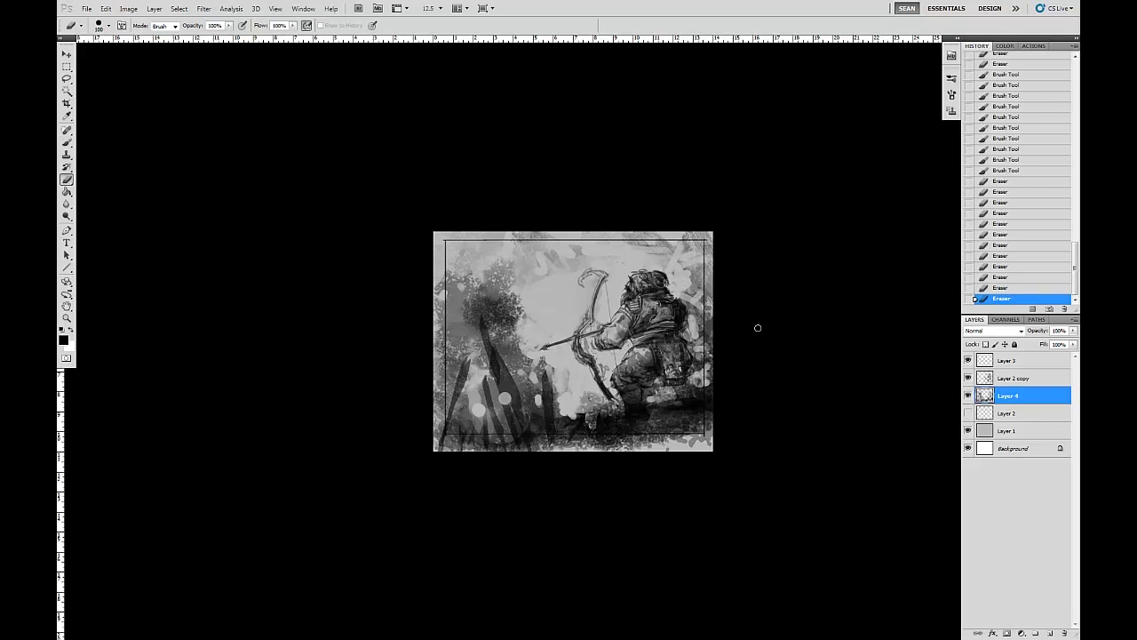
Erase the background tone around the back of the archer's head and out to the canvas's right edge
key(ctrl+plus)
key(ctrl+plus)
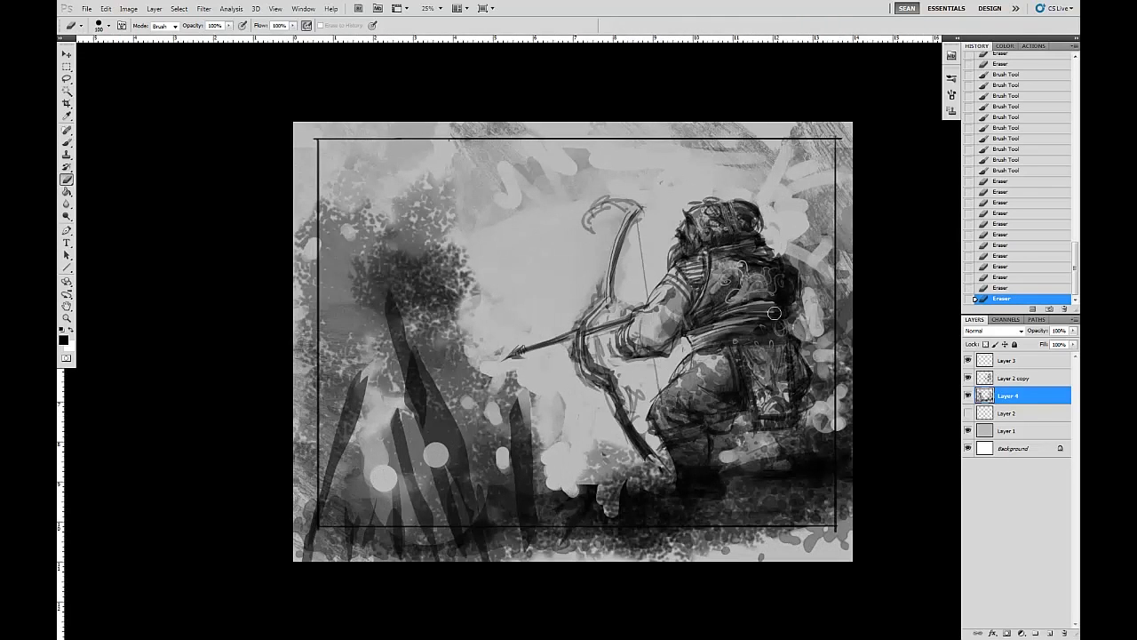
key(space)
drag(697, 410, 565, 446)
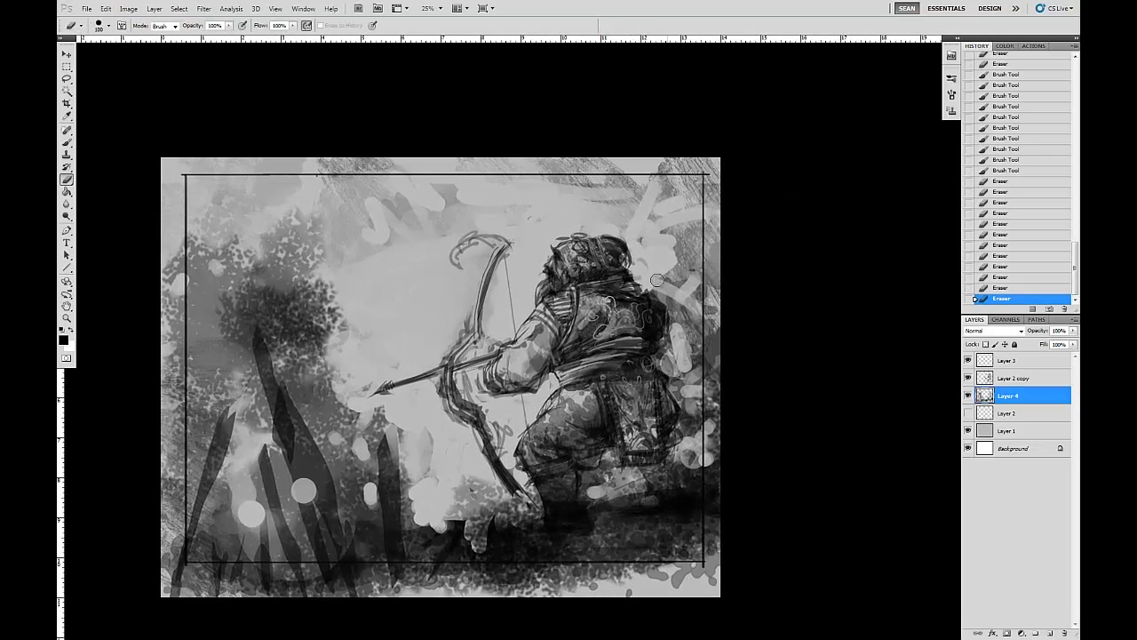
click(657, 231)
click(619, 225)
mouse_move(597, 214)
mouse_down()
mouse_move(661, 172)
mouse_move(638, 237)
mouse_move(625, 222)
mouse_move(690, 236)
mouse_move(702, 263)
mouse_move(731, 297)
mouse_up()
click(697, 307)
click(716, 314)
Dab leaf clusters behind the archer's shoulder and a small bush under the bow with the 60 px round brush
key(b)
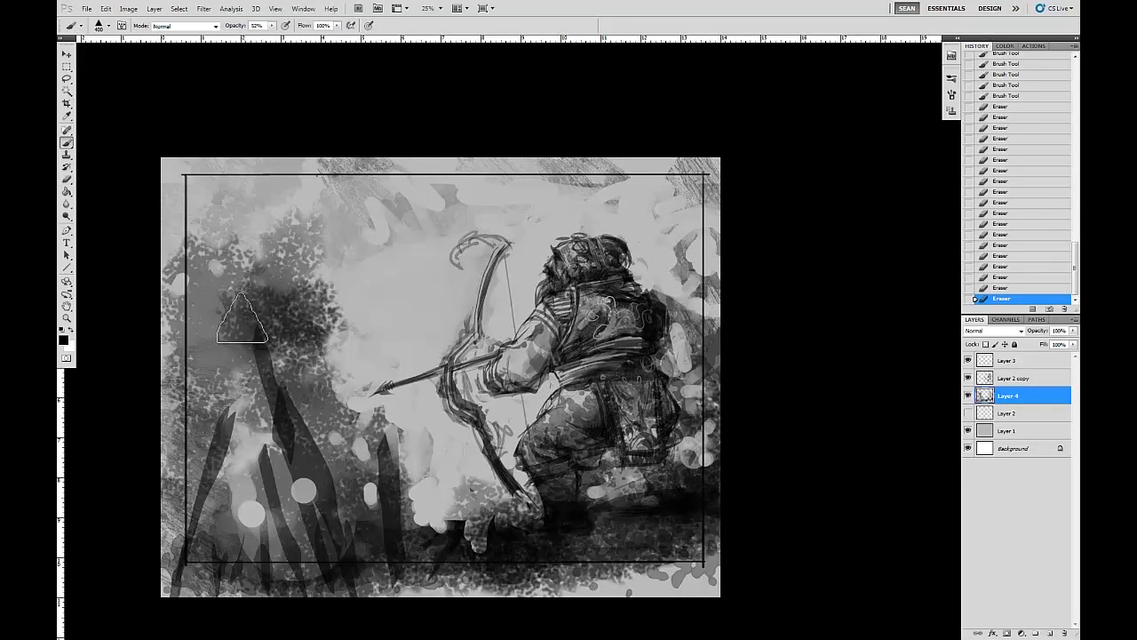
click(98, 26)
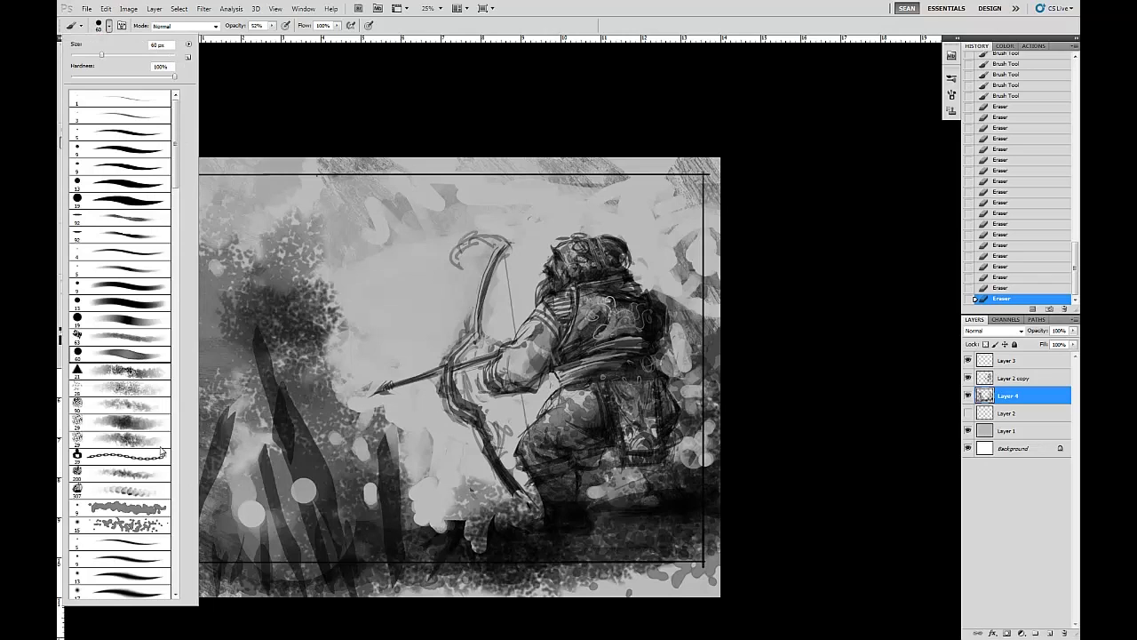
click(699, 282)
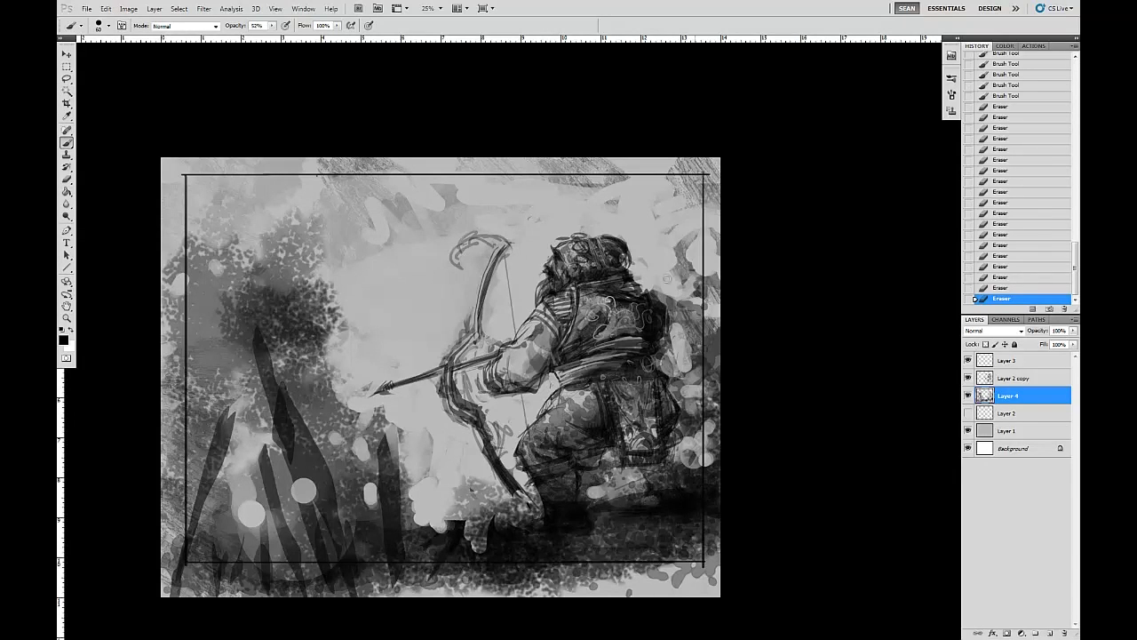
mouse_move(675, 268)
mouse_down()
mouse_move(670, 240)
mouse_move(681, 242)
mouse_up()
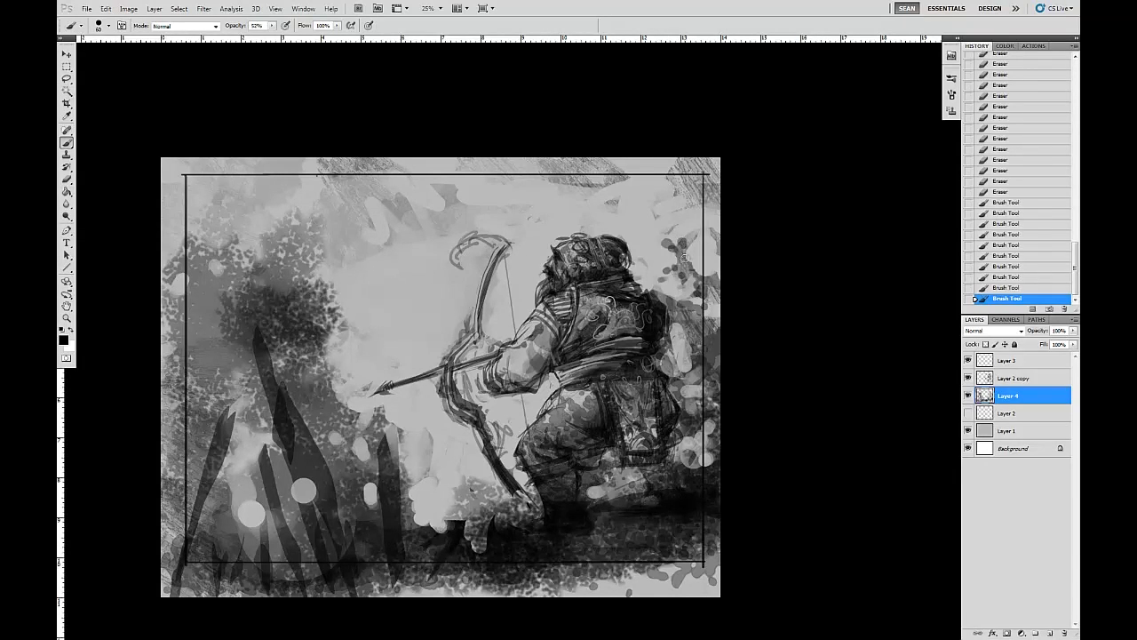
mouse_move(693, 263)
mouse_down()
mouse_move(657, 245)
mouse_move(672, 232)
mouse_up()
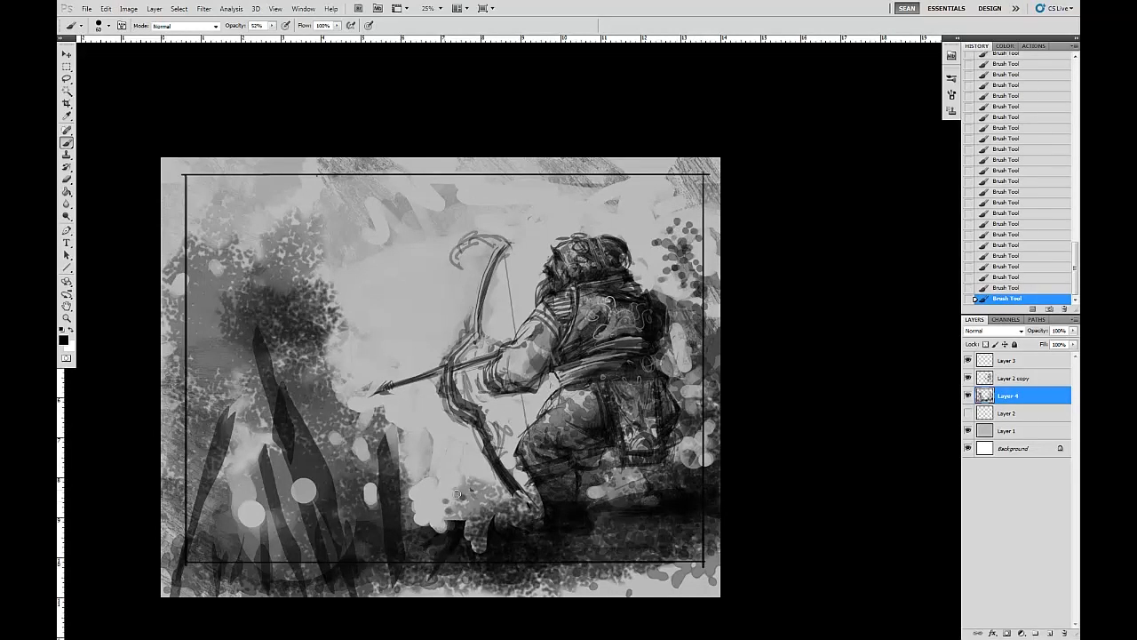
mouse_move(473, 487)
mouse_down()
mouse_move(449, 517)
mouse_move(485, 477)
mouse_up()
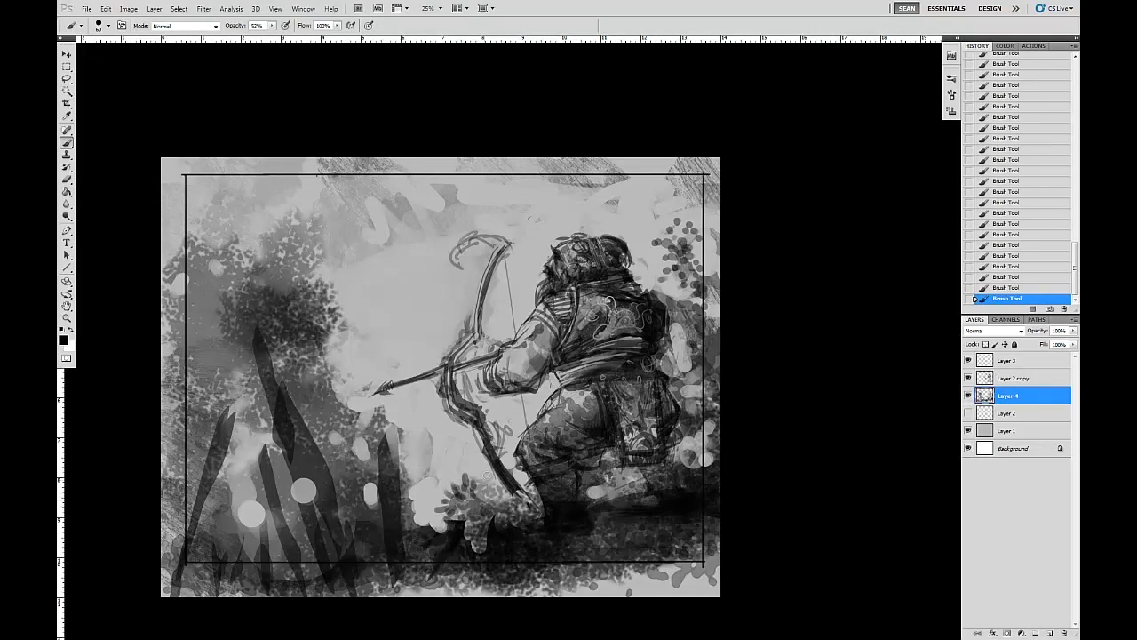
drag(493, 517, 503, 523)
Erase light gaps in the foliage behind the archer's pack and in the ground beneath it
key(e)
mouse_move(680, 330)
mouse_down()
mouse_move(704, 311)
mouse_move(680, 375)
mouse_move(668, 343)
mouse_move(686, 393)
mouse_up()
mouse_move(602, 464)
mouse_down()
mouse_move(629, 480)
mouse_move(619, 470)
mouse_move(644, 477)
mouse_move(619, 513)
mouse_move(607, 505)
mouse_move(621, 516)
mouse_move(678, 474)
mouse_move(684, 421)
mouse_move(687, 482)
mouse_move(696, 323)
mouse_move(709, 427)
mouse_move(706, 407)
mouse_move(683, 416)
mouse_move(710, 426)
mouse_move(712, 408)
mouse_move(691, 426)
mouse_move(721, 427)
mouse_up()
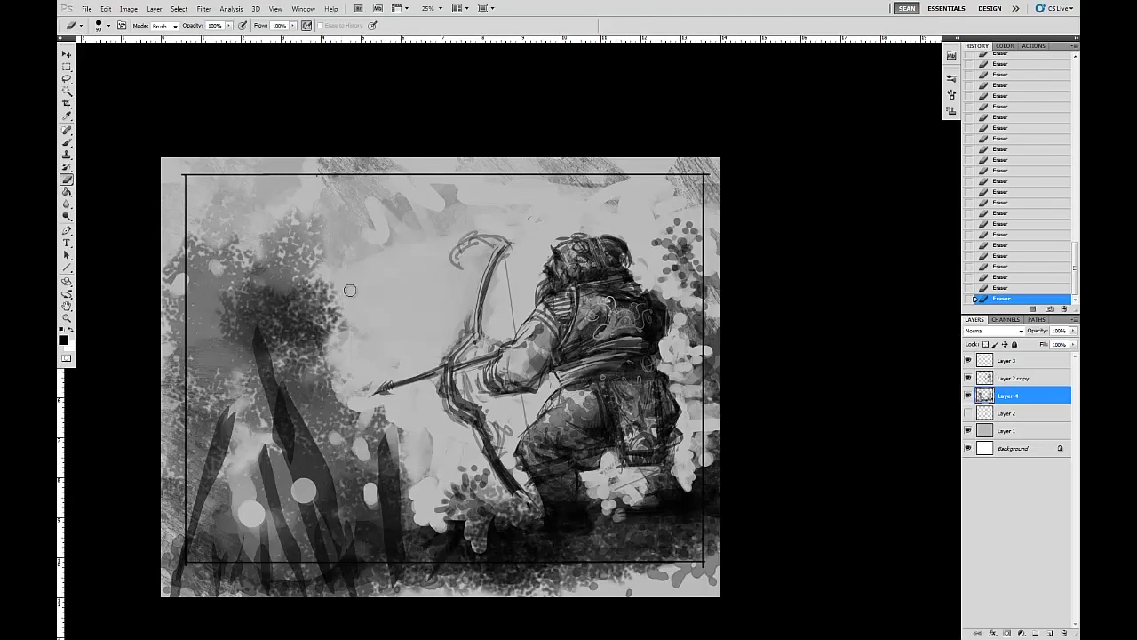
Darken the bow's upper and lower limbs with the round brush
key(b)
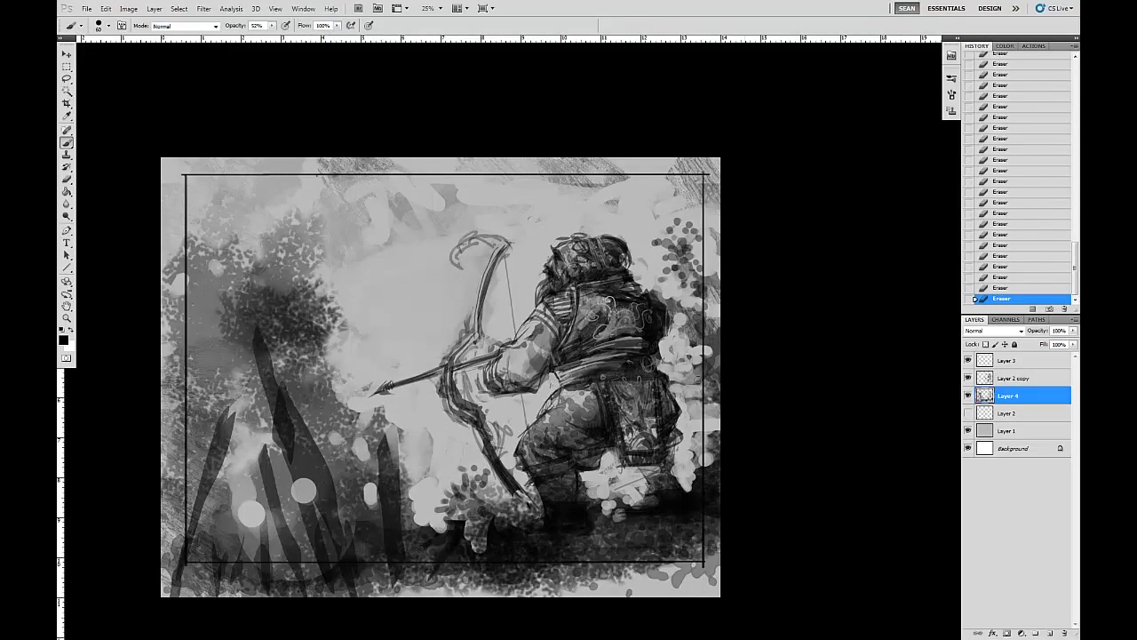
mouse_move(474, 338)
mouse_down()
mouse_move(446, 373)
mouse_move(455, 417)
mouse_move(464, 346)
mouse_move(506, 249)
mouse_move(458, 258)
mouse_up()
mouse_move(480, 428)
mouse_down()
mouse_move(531, 510)
mouse_move(519, 501)
mouse_up()
drag(487, 432, 478, 402)
Shade the archer's forearm, upper arm, back and pack with dark brush strokes
mouse_move(540, 363)
mouse_down()
mouse_move(519, 375)
mouse_move(551, 359)
mouse_up()
mouse_move(631, 388)
mouse_down()
mouse_move(658, 448)
mouse_move(633, 456)
mouse_move(599, 388)
mouse_up()
mouse_move(620, 297)
mouse_down()
mouse_move(618, 322)
mouse_move(617, 311)
mouse_move(584, 349)
mouse_move(576, 296)
mouse_move(567, 340)
mouse_up()
mouse_move(544, 335)
mouse_down()
mouse_move(546, 363)
mouse_move(569, 346)
mouse_up()
drag(588, 302, 601, 306)
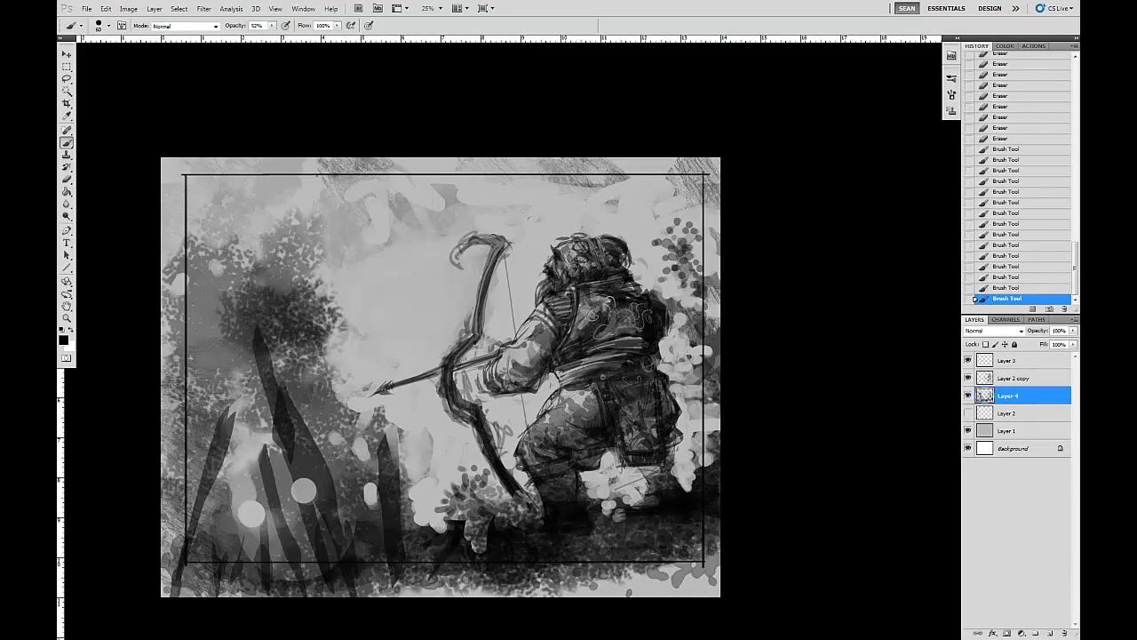
Deepen the shadows on the archer's thigh, pack and bow arm
mouse_move(589, 391)
mouse_down()
mouse_move(569, 422)
mouse_move(601, 421)
mouse_up()
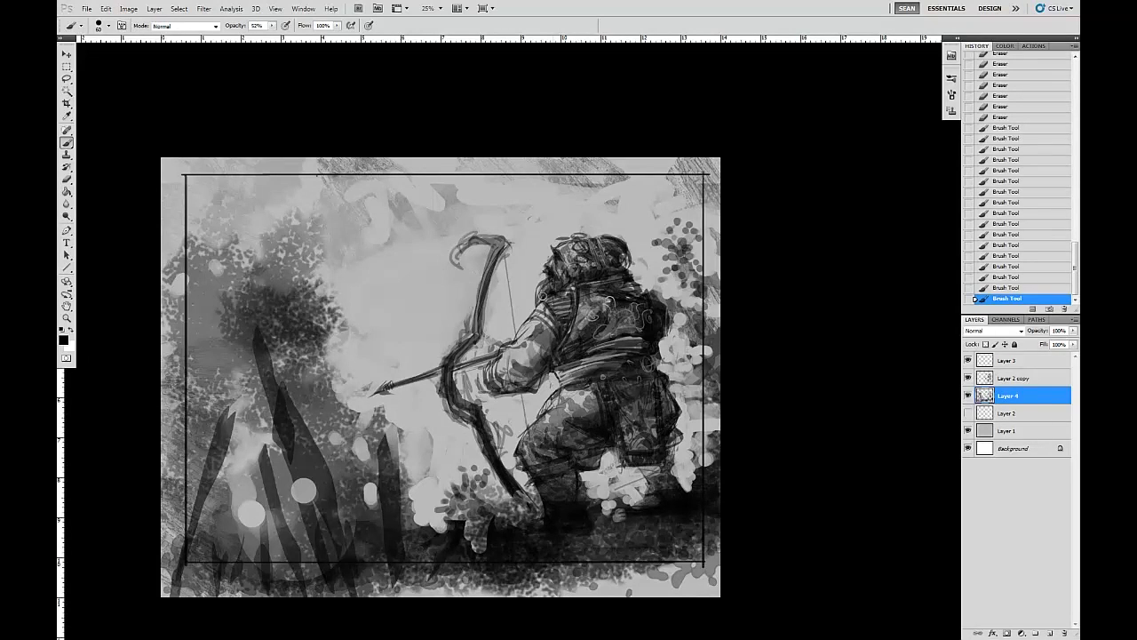
mouse_move(659, 429)
mouse_down()
mouse_move(636, 440)
mouse_move(613, 480)
mouse_move(573, 469)
mouse_up()
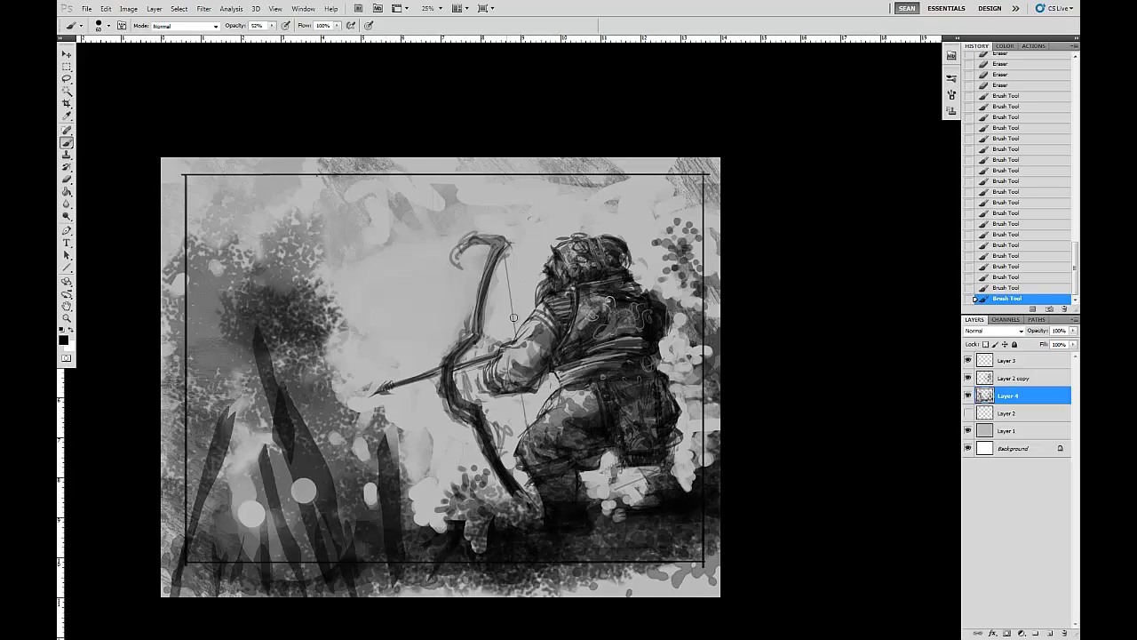
drag(513, 357, 538, 348)
drag(531, 324, 535, 347)
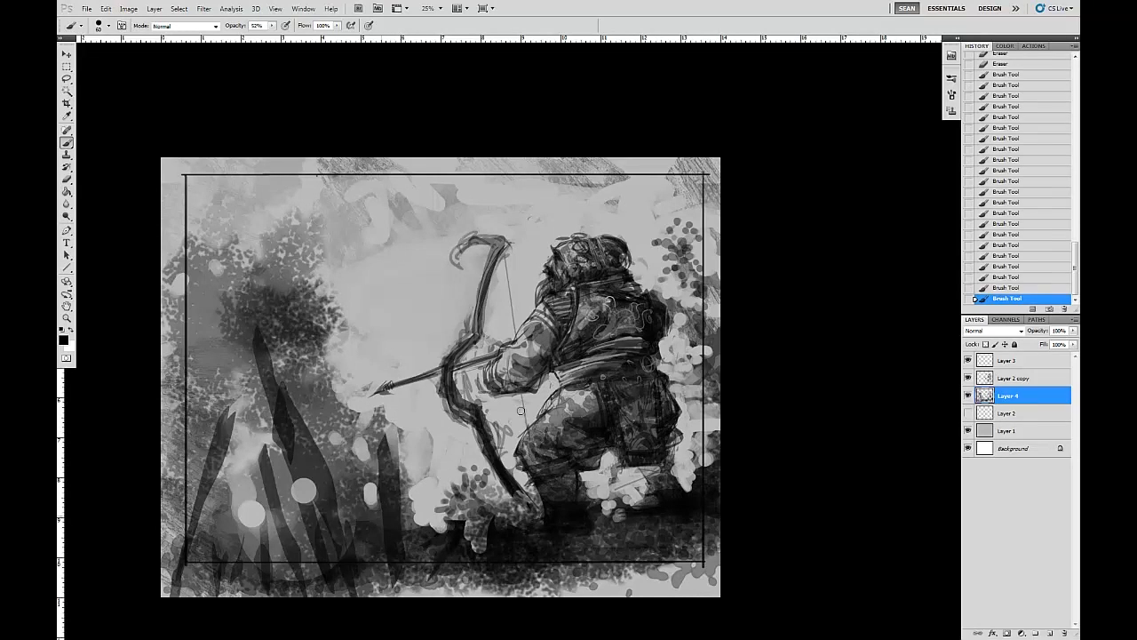
click(677, 277)
drag(621, 362, 627, 425)
Paint thin dark stalks and branches among the blades in the left foreground, out toward the bush under the bow
drag(240, 482, 241, 560)
drag(186, 501, 197, 425)
mouse_move(200, 384)
mouse_down()
mouse_move(211, 455)
mouse_move(201, 481)
mouse_up()
drag(254, 425, 190, 561)
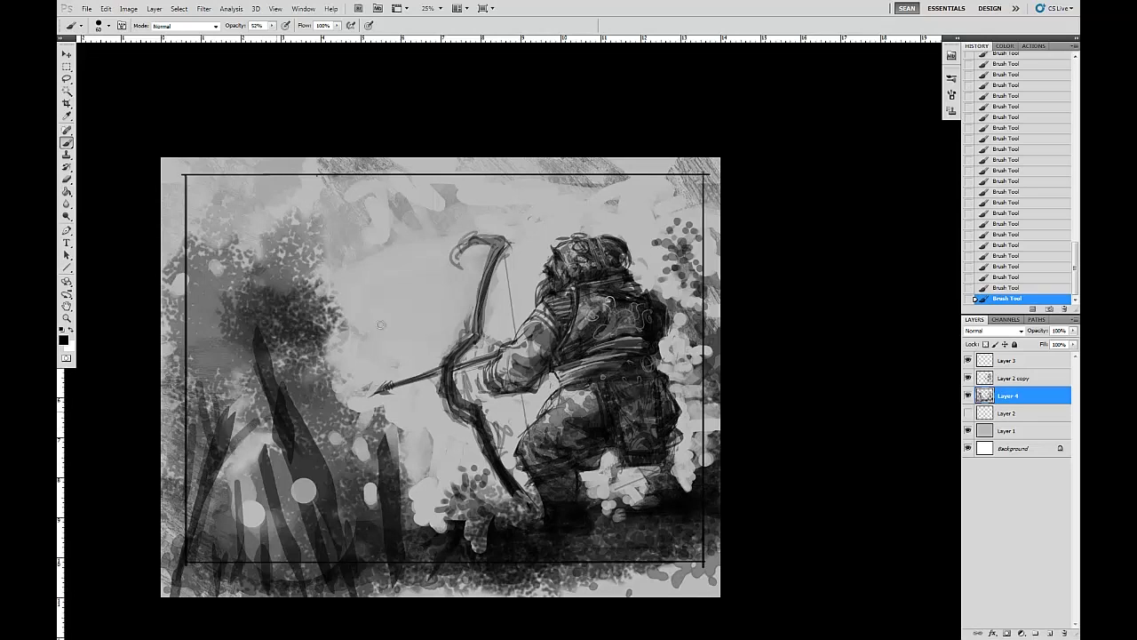
drag(312, 390, 325, 469)
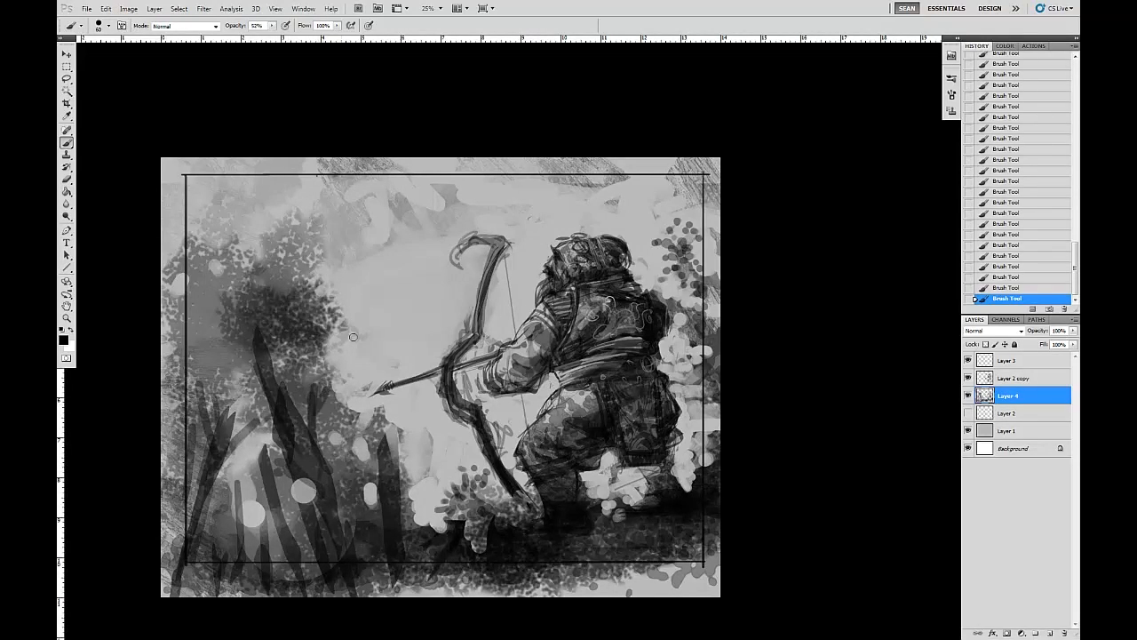
drag(298, 351, 313, 395)
mouse_move(384, 440)
mouse_down()
mouse_move(394, 485)
mouse_move(416, 446)
mouse_move(404, 489)
mouse_move(489, 197)
mouse_move(405, 471)
mouse_move(425, 456)
mouse_move(407, 480)
mouse_up()
drag(418, 425, 408, 487)
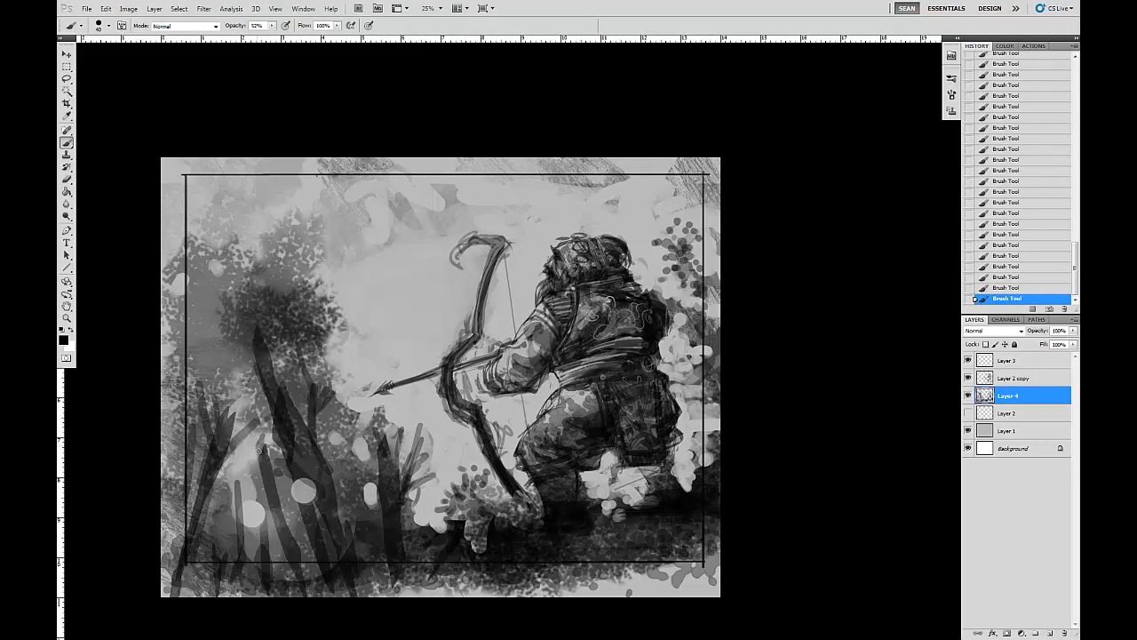
drag(281, 525, 281, 543)
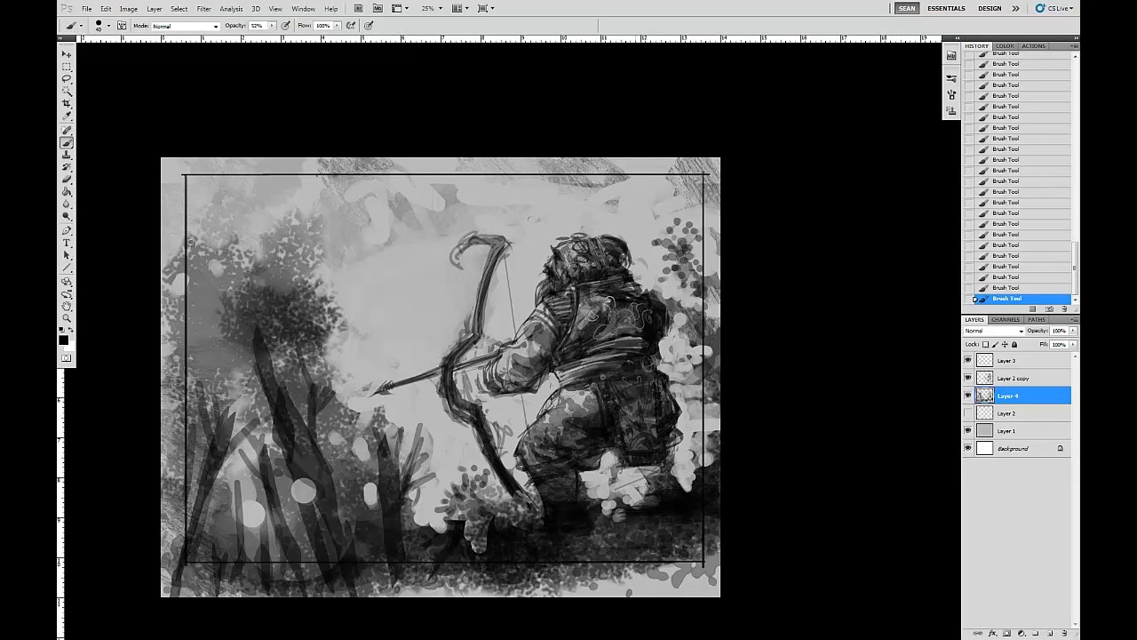
Resize the image to 2800 pixels wide with proportions constrained
click(128, 9)
click(133, 86)
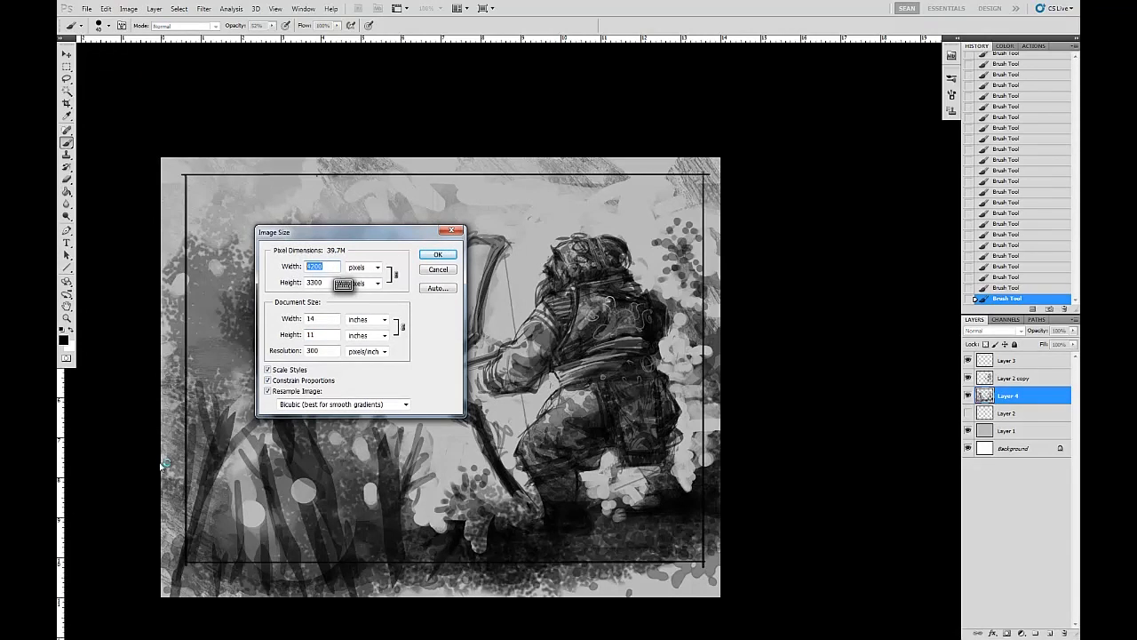
text(2800)
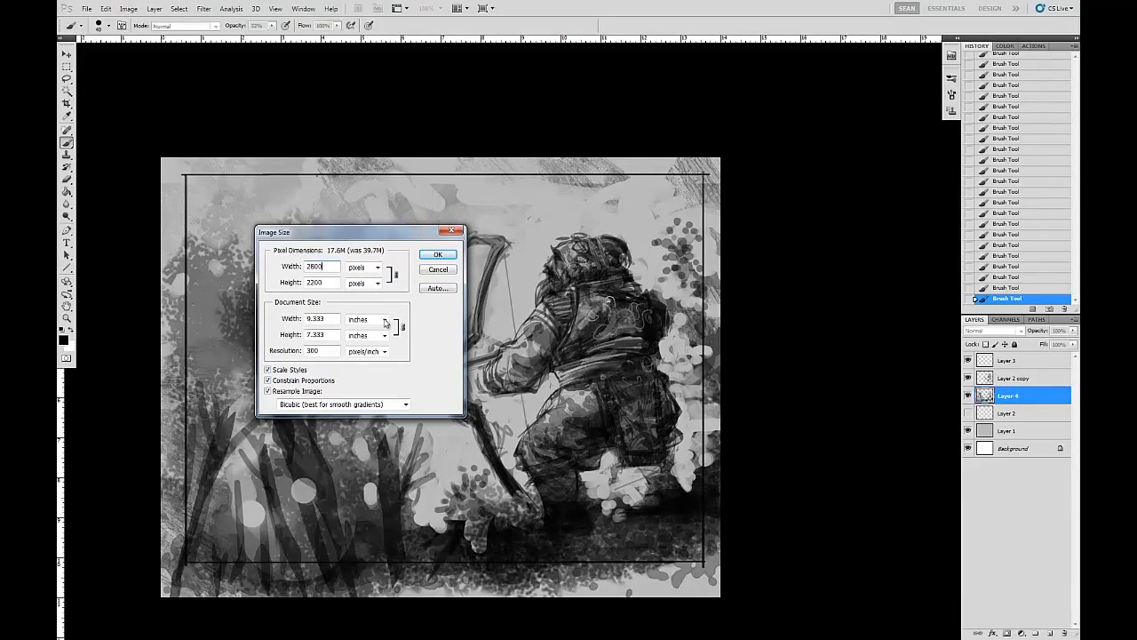
double_click(323, 268)
click(444, 255)
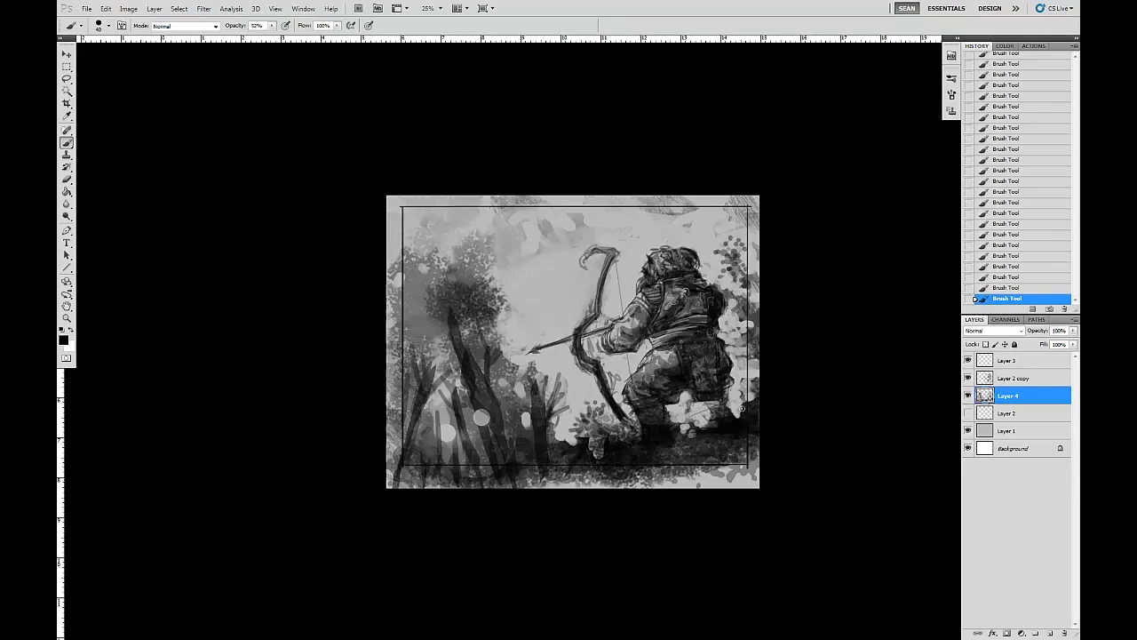
Save the painting to the Desktop as q&a01 in Photoshop format with layers included
key(ctrl+plus)
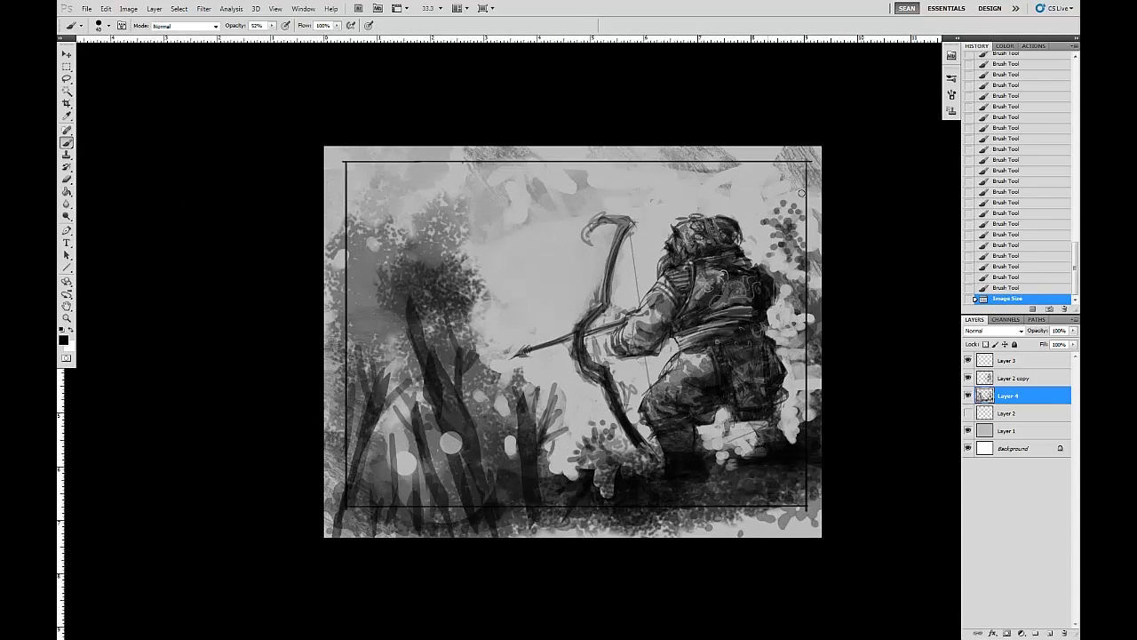
key(space)
drag(668, 407, 581, 429)
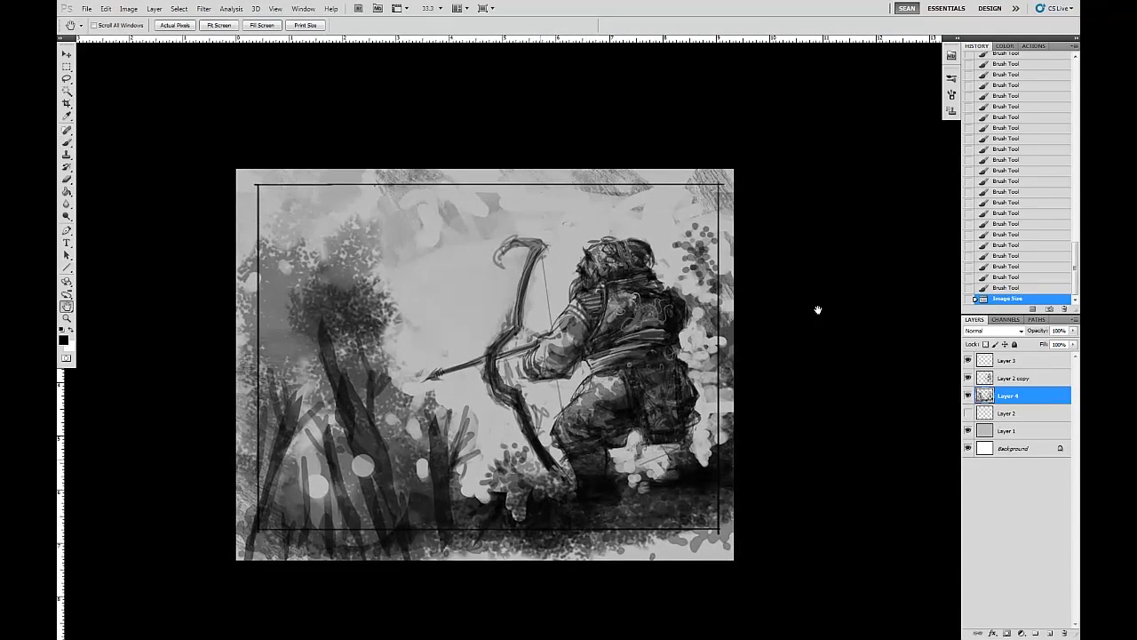
key(Tab)
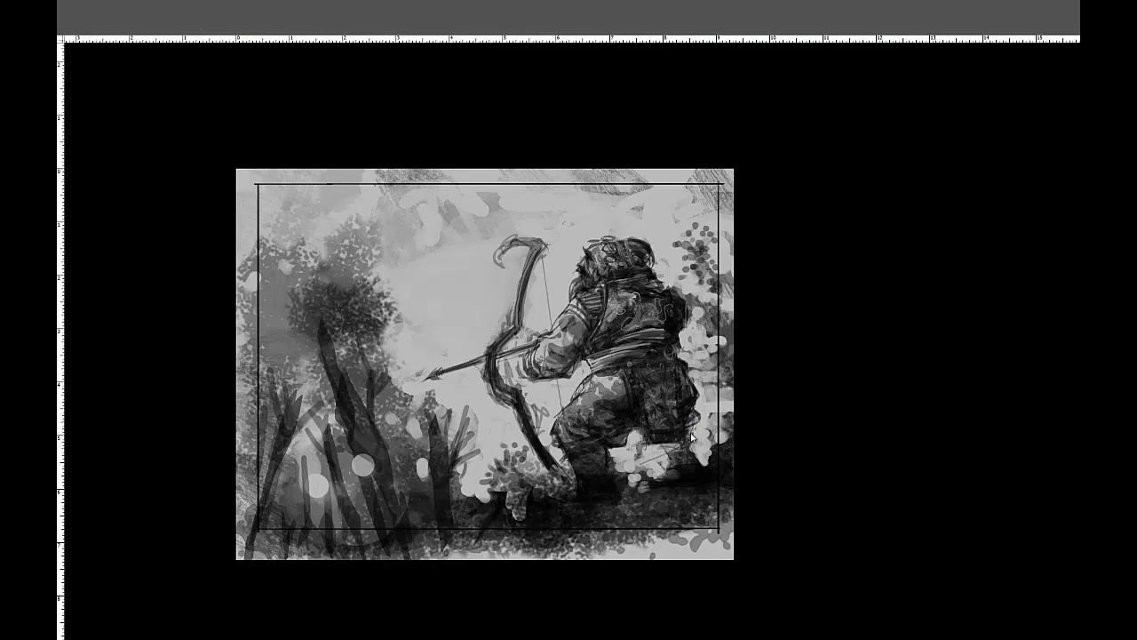
key(ctrl+shift+s)
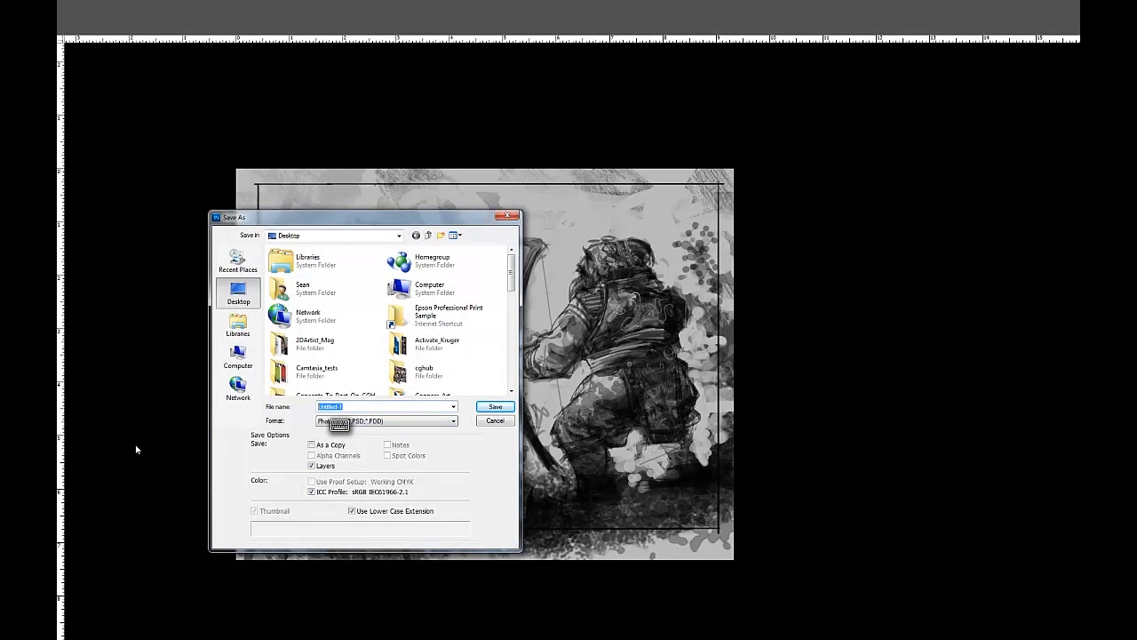
text(q)
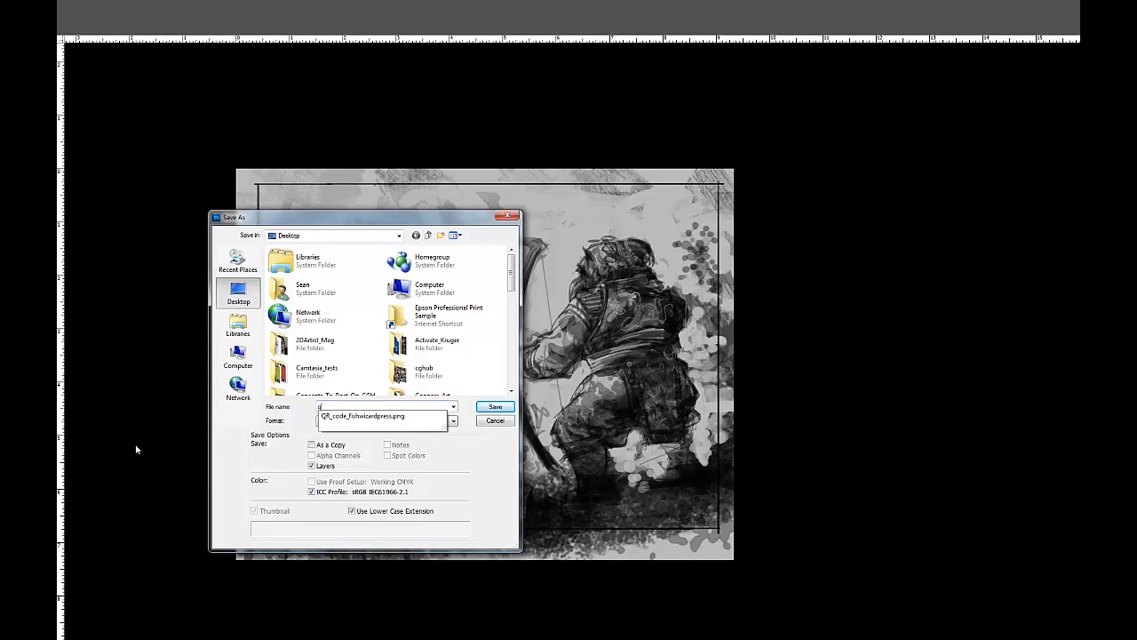
text(4a01)
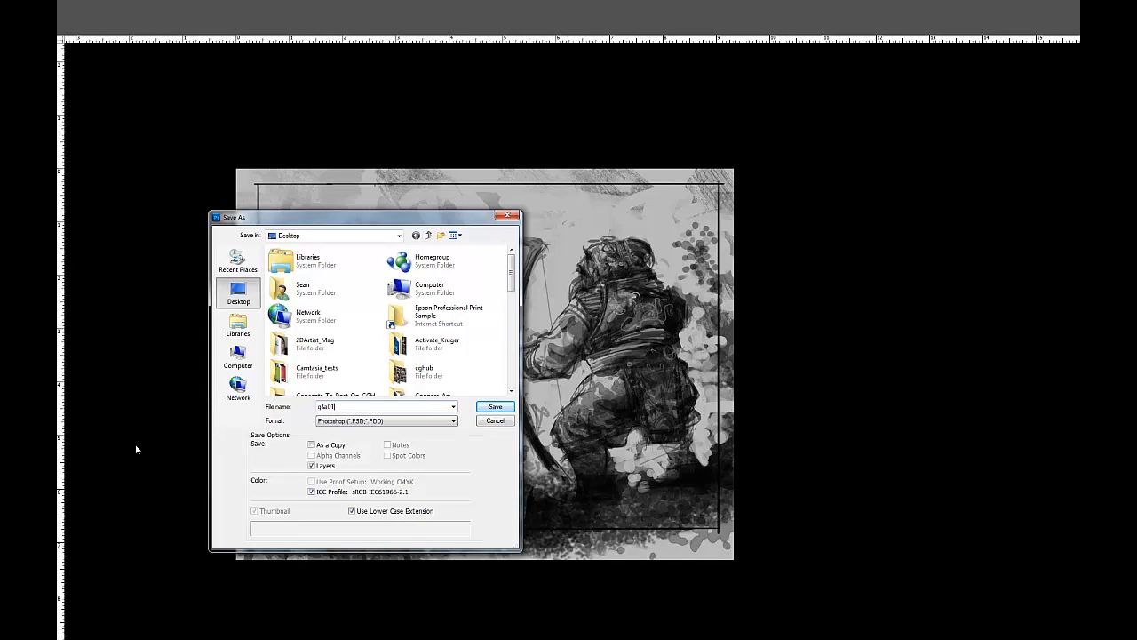
key(Return)
key(Return)
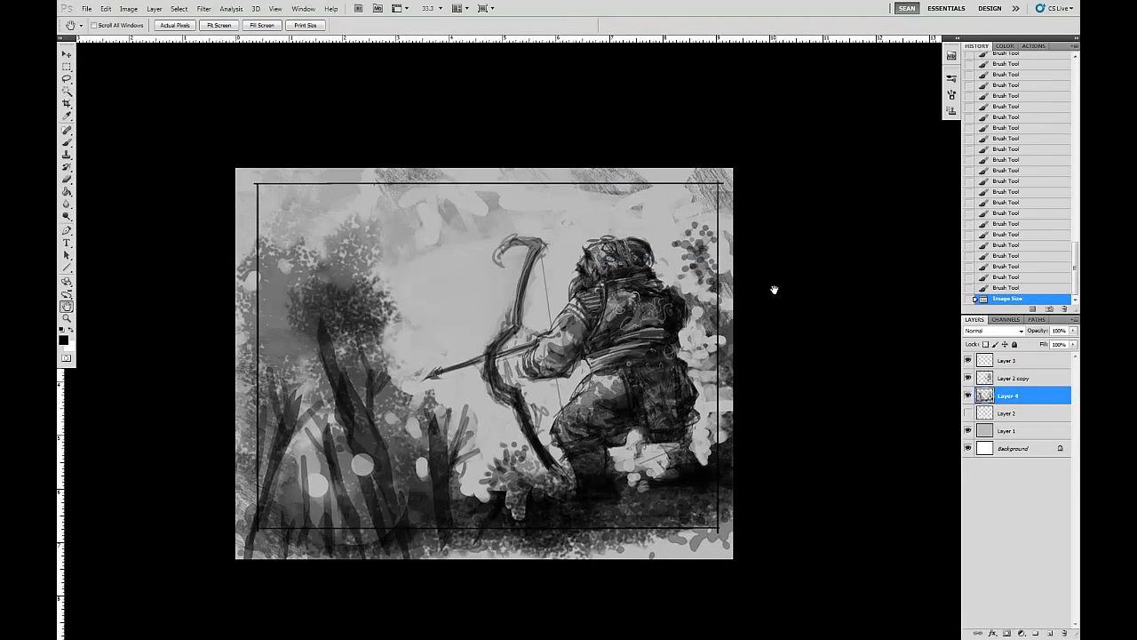
Darken the archer's hair with short dark brush strokes
key(b)
drag(609, 262, 636, 251)
drag(629, 240, 632, 248)
drag(623, 236, 619, 243)
Erase stray background marks above and behind the archer's head
key(e)
drag(649, 197, 661, 219)
click(675, 242)
click(671, 216)
Paint thin dark branches spreading from the rightmost trunk of the foreground trees, toward the bush under the bow
key(b)
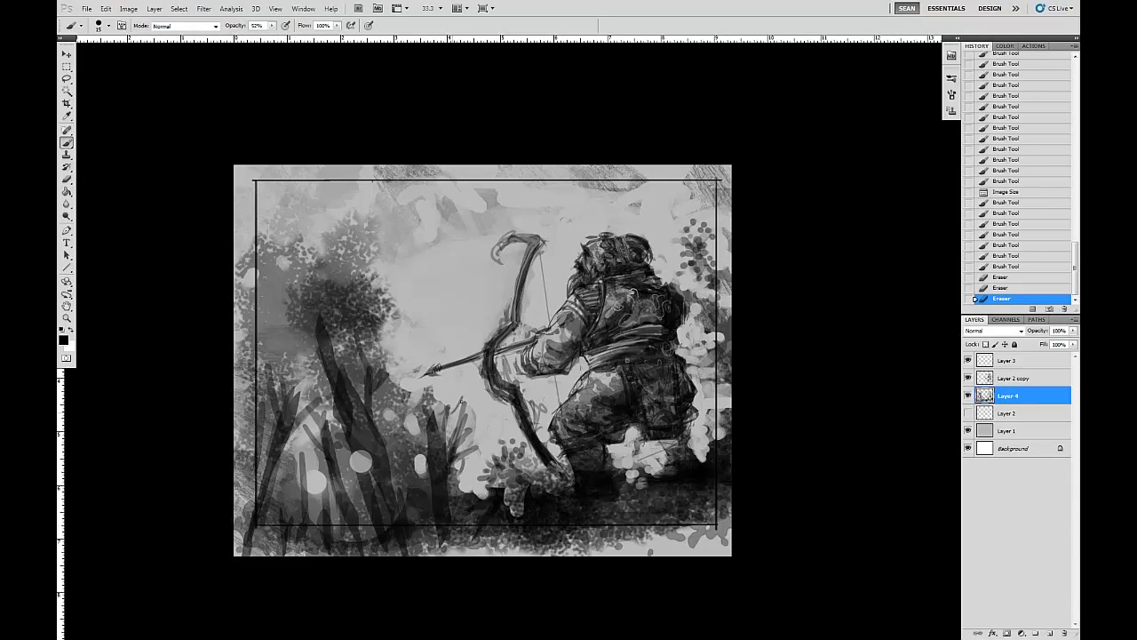
drag(443, 412, 442, 433)
drag(464, 401, 452, 431)
drag(474, 410, 455, 445)
drag(463, 389, 454, 414)
drag(455, 382, 436, 422)
drag(447, 400, 444, 418)
mouse_move(459, 405)
mouse_down()
mouse_move(454, 421)
mouse_move(471, 451)
mouse_up()
drag(473, 444, 466, 457)
drag(477, 451, 479, 461)
Add slender dark limbs and small strokes to the trunks around the light circles in the left foreground
drag(313, 407, 331, 434)
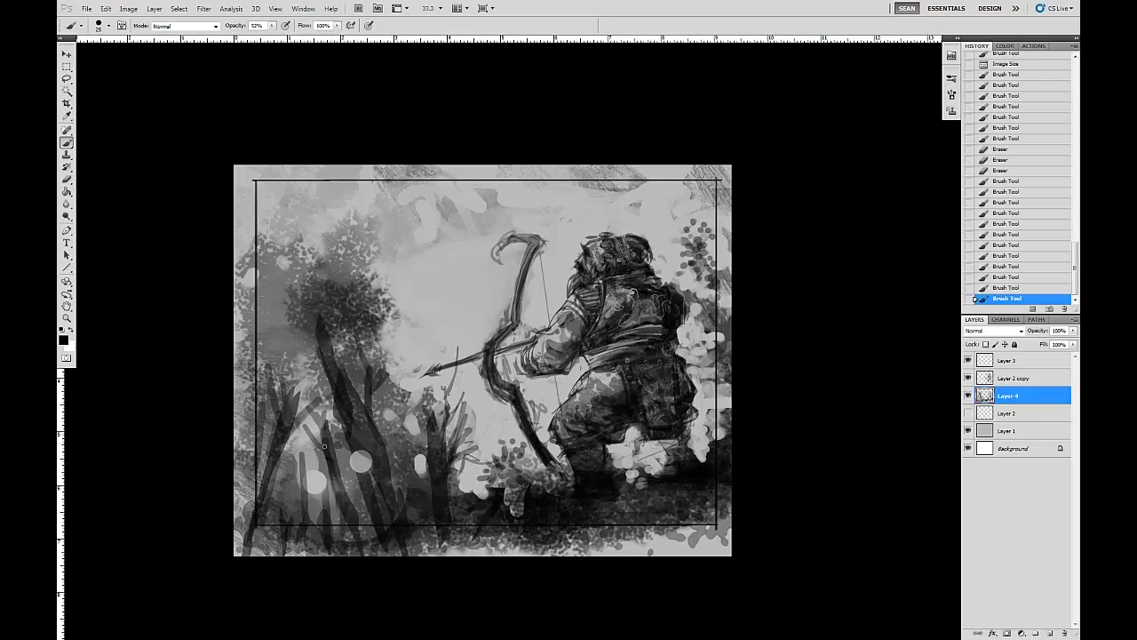
drag(306, 376, 316, 419)
drag(388, 475, 391, 487)
drag(333, 480, 322, 513)
mouse_move(386, 433)
mouse_down()
mouse_move(375, 394)
mouse_move(386, 438)
mouse_up()
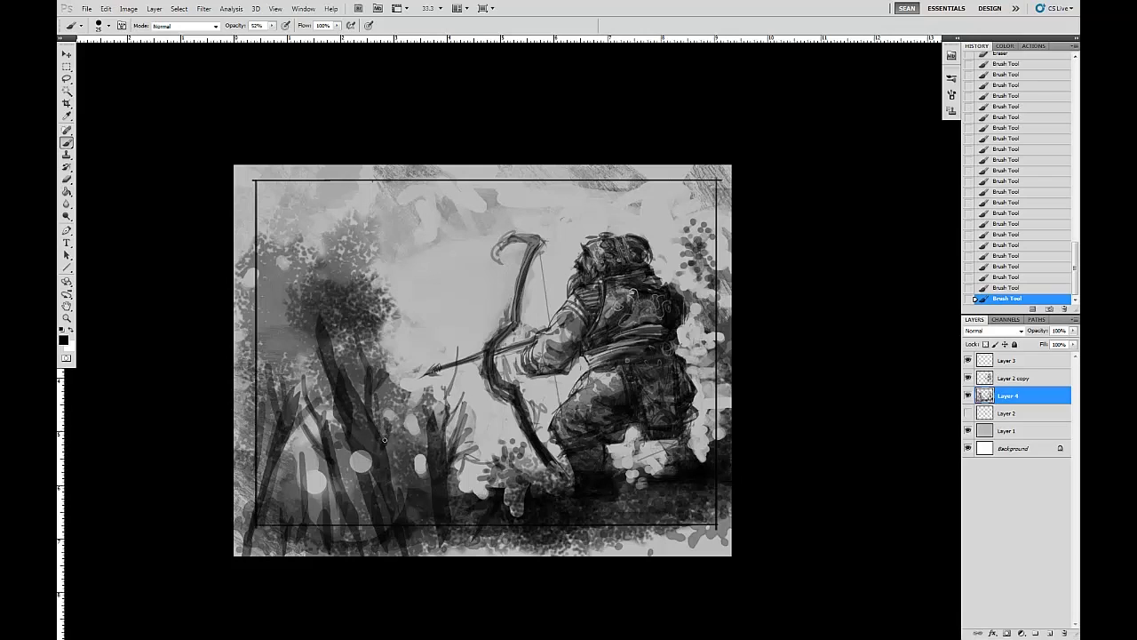
Raise the brush opacity to 89%, choose a flat tapering brush tip and paint a dark forked branch beside the largest trunk
click(272, 25)
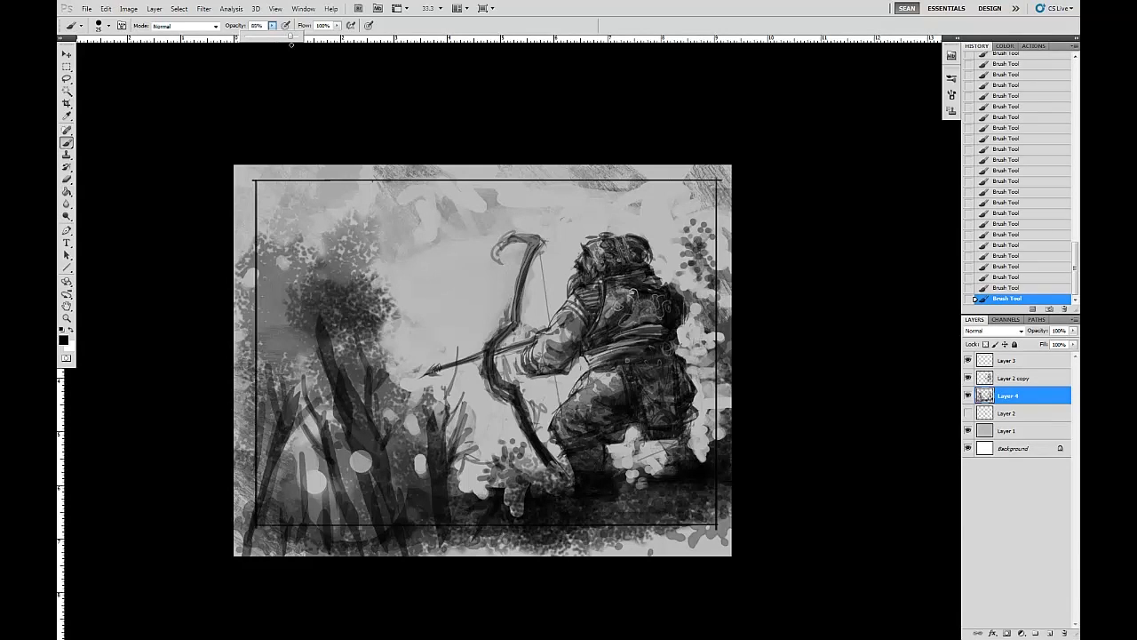
click(100, 25)
double_click(135, 238)
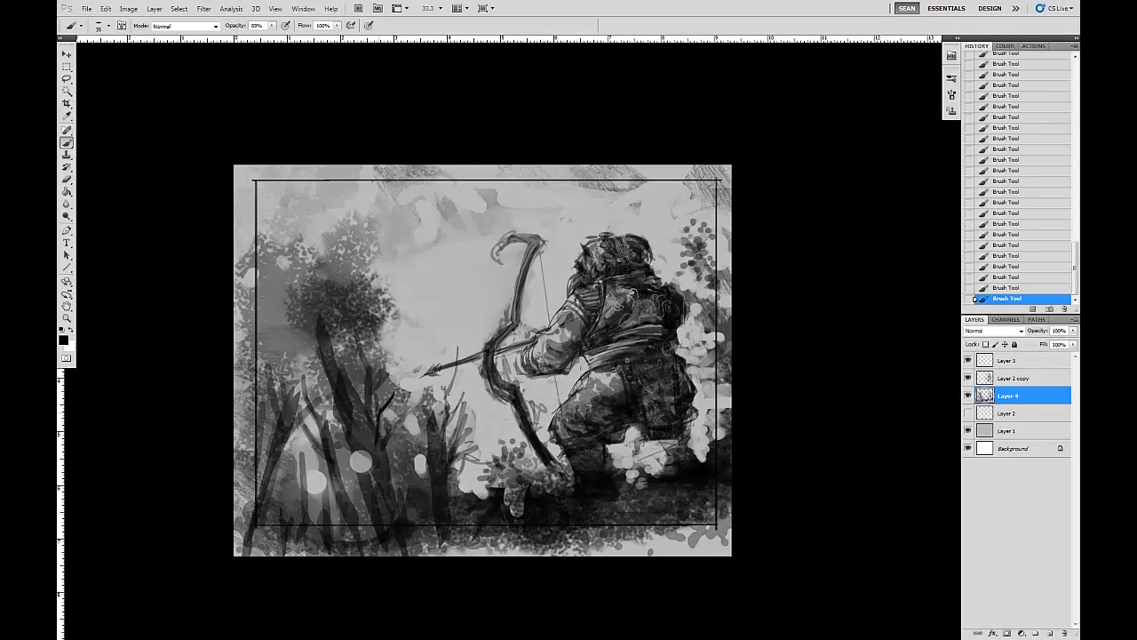
mouse_move(371, 441)
mouse_down()
mouse_move(352, 409)
mouse_move(389, 412)
mouse_up()
Lower the brush opacity to 58% and build up dark trunk and branch strokes on the far-left tree
click(256, 37)
mouse_move(274, 489)
mouse_down()
mouse_move(267, 526)
mouse_move(266, 427)
mouse_up()
drag(284, 365, 271, 442)
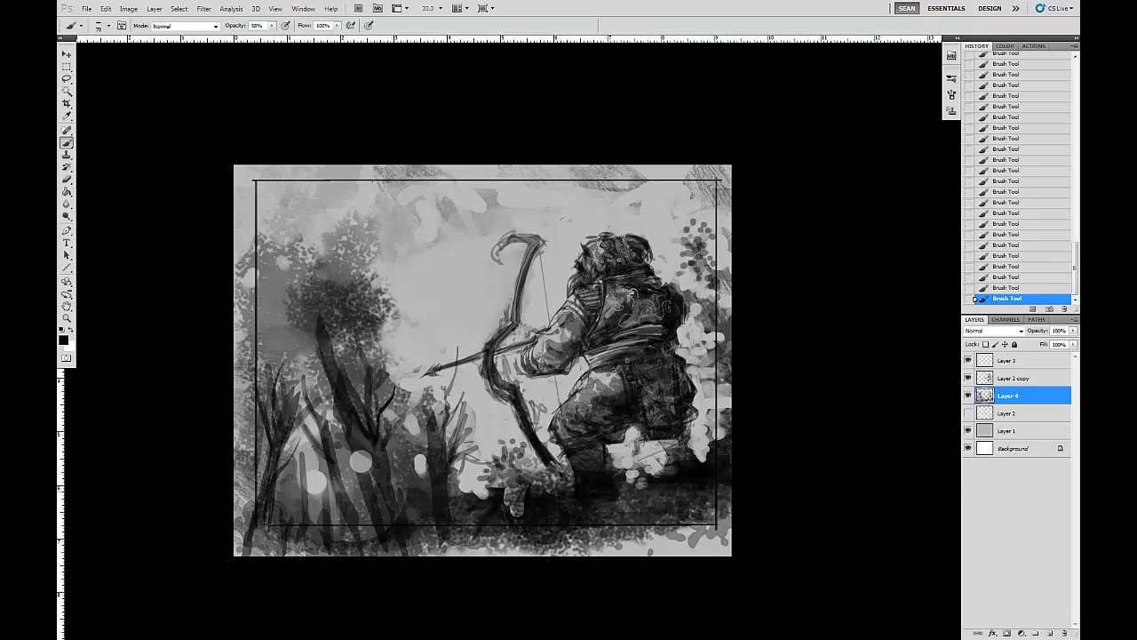
Set up the eraser with a textured brush tip at 55% opacity
key(e)
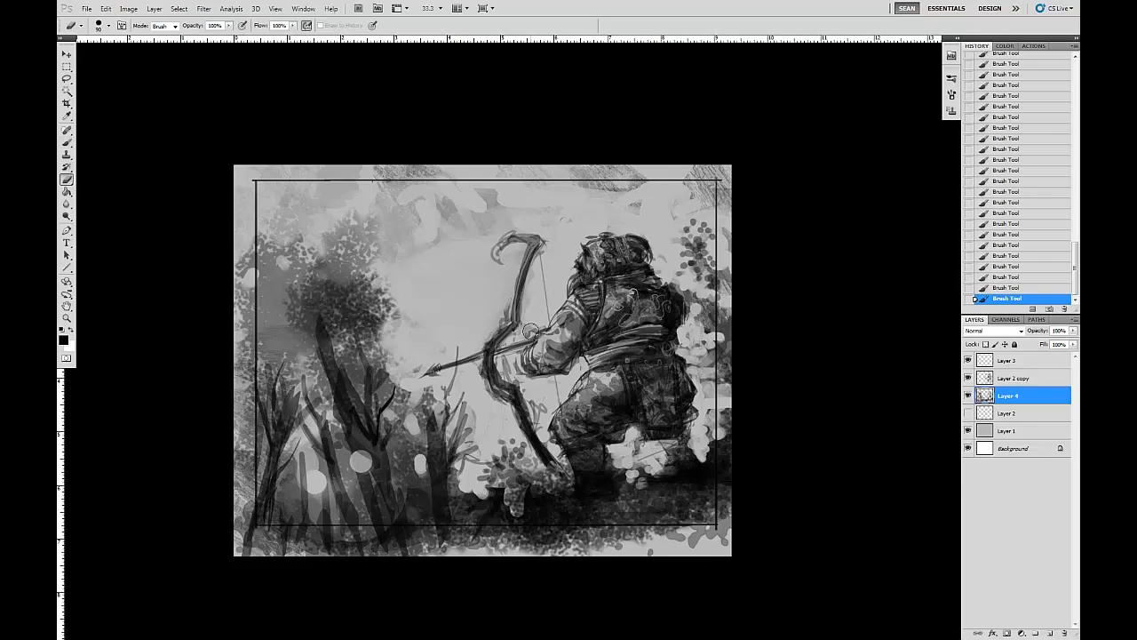
click(109, 25)
click(133, 337)
click(299, 106)
click(204, 67)
click(206, 55)
drag(229, 28, 212, 40)
click(239, 156)
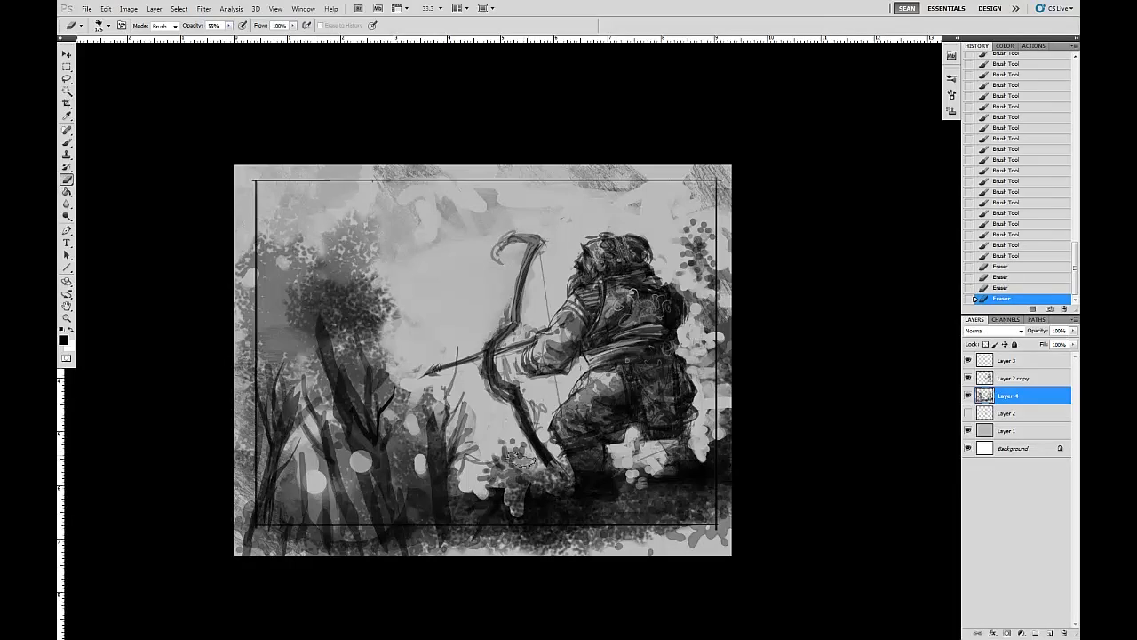
Enlarge the textured eraser and dab lighter patches among the far-left trunks and beside the rightmost one
key(bracketright)
key(bracketright)
key(bracketright)
key(bracketright)
key(bracketright)
key(bracketright)
key(bracketright)
key(bracketright)
key(bracketright)
key(bracketright)
key(bracketright)
key(bracketright)
click(270, 440)
click(290, 448)
click(277, 393)
click(431, 464)
Lighten the gaps around the upper trunks beneath the large tree's canopy with smaller textured eraser dabs
key(bracketleft)
key(bracketleft)
key(bracketleft)
key(bracketleft)
drag(371, 318, 365, 341)
click(359, 356)
click(341, 356)
click(311, 352)
click(306, 359)
key(bracketleft)
key(bracketleft)
key(bracketleft)
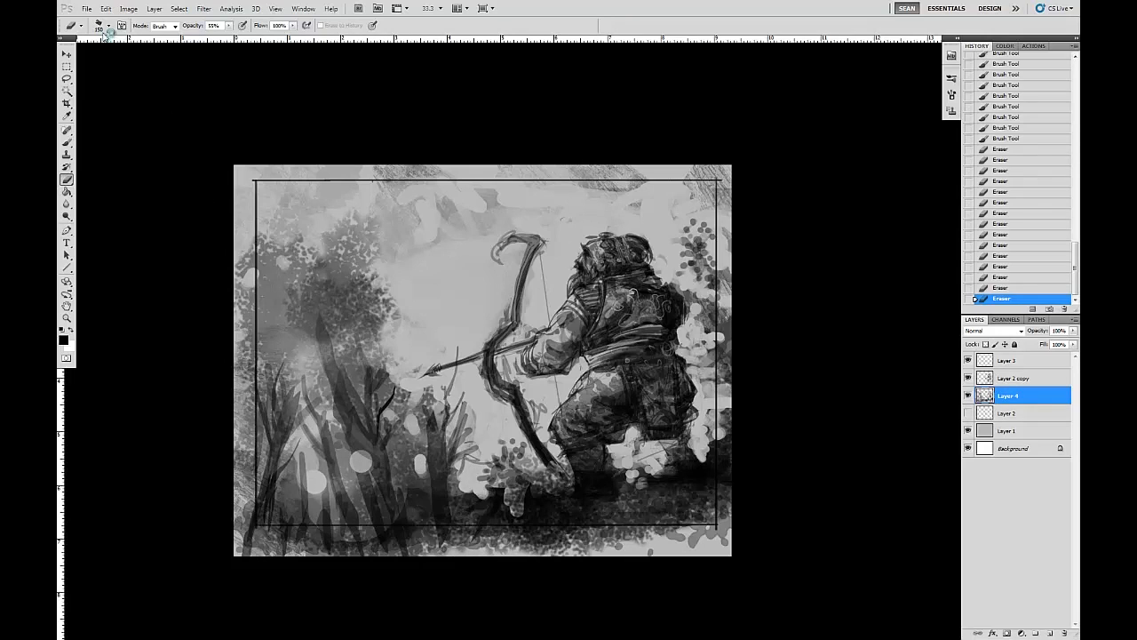
Erase small light gaps between the trunks and around the archer's legs with a 60 px round eraser
click(108, 27)
click(129, 354)
click(346, 117)
drag(303, 359, 316, 378)
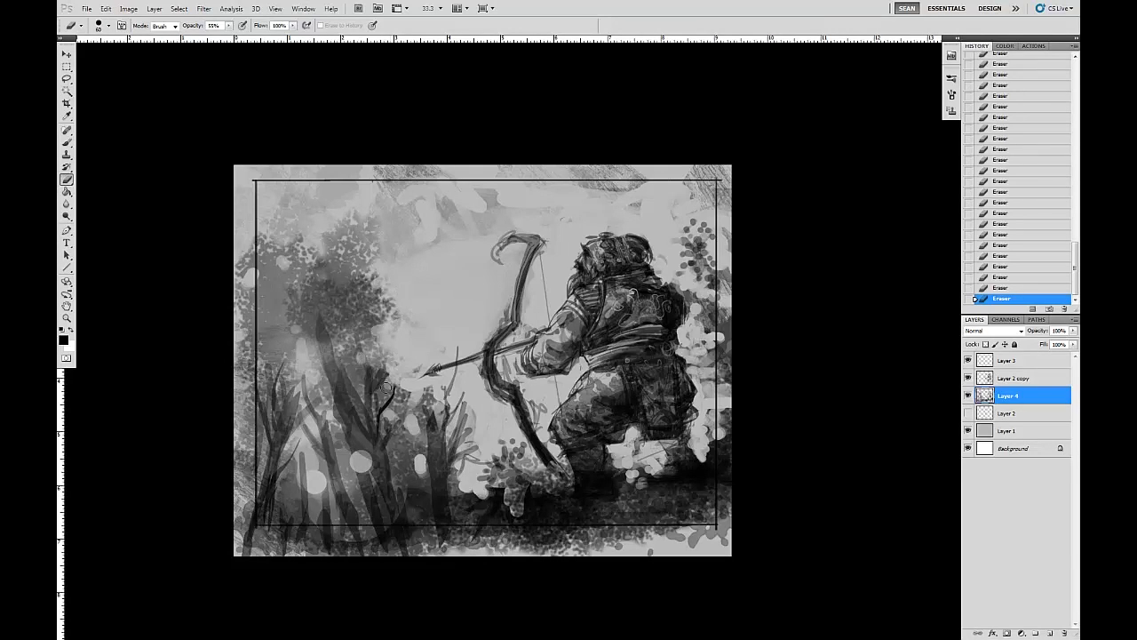
drag(572, 409, 569, 429)
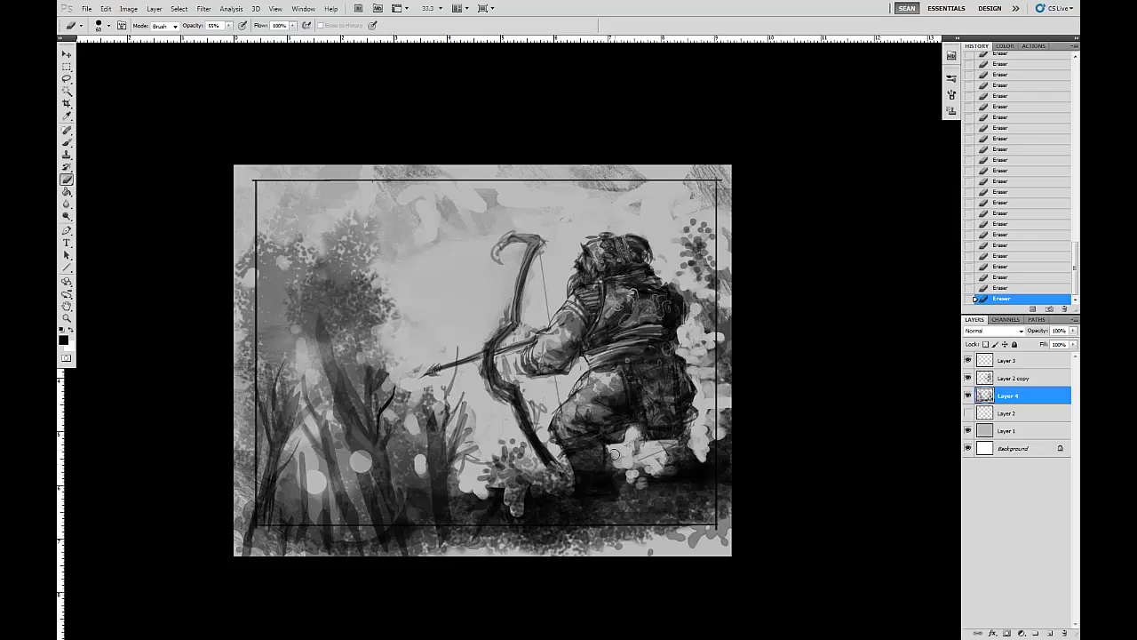
mouse_move(612, 458)
mouse_down()
mouse_move(615, 472)
mouse_move(653, 482)
mouse_move(658, 460)
mouse_move(645, 462)
mouse_move(636, 433)
mouse_up()
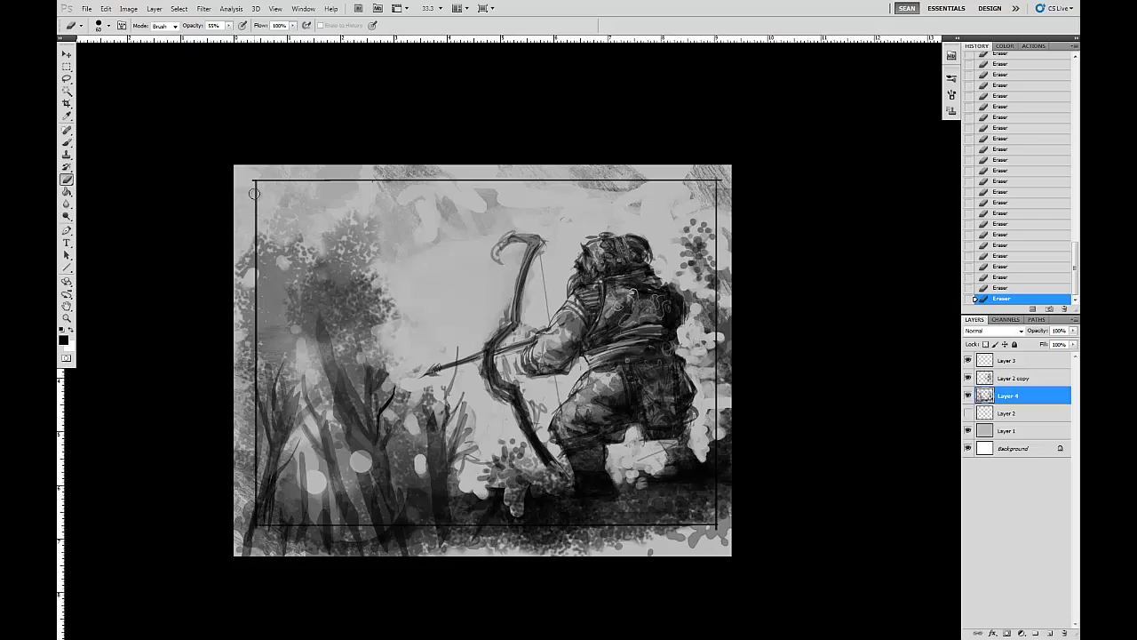
Clear the background paint outside the frame along its left and bottom margins on Layer 4
mouse_move(247, 403)
mouse_down()
mouse_move(252, 534)
mouse_move(650, 515)
mouse_move(769, 530)
mouse_move(704, 539)
mouse_move(721, 532)
mouse_move(723, 465)
mouse_move(721, 170)
mouse_up()
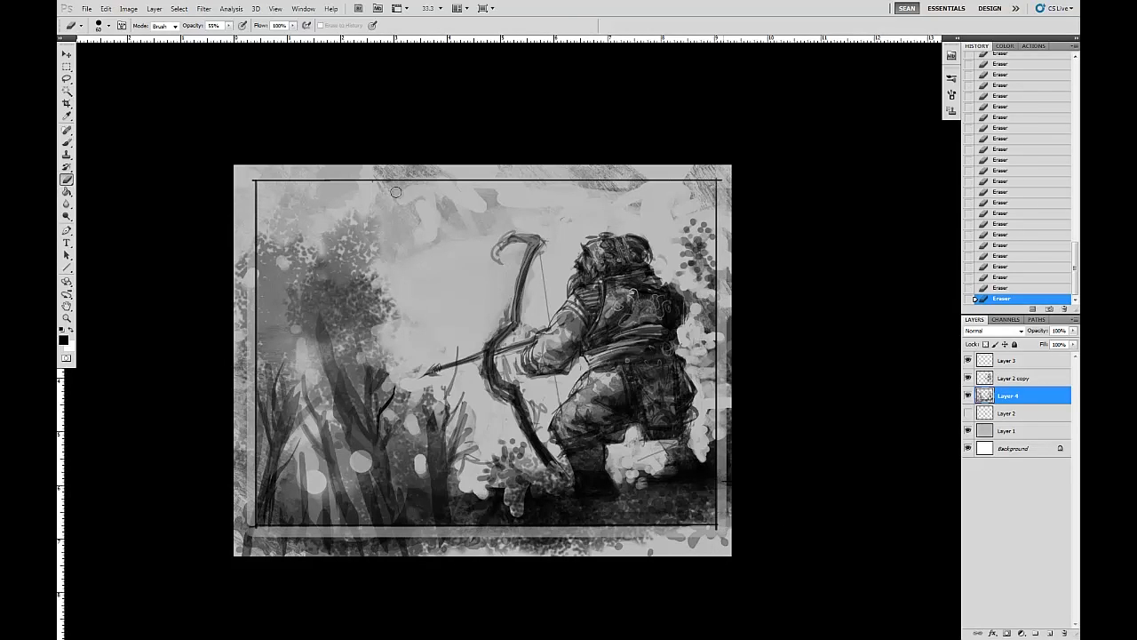
right_click(857, 235)
key(Escape)
key(m)
drag(230, 161, 758, 525)
key(Delete)
key(ctrl+d)
drag(659, 541, 665, 539)
key(Delete)
key(Delete)
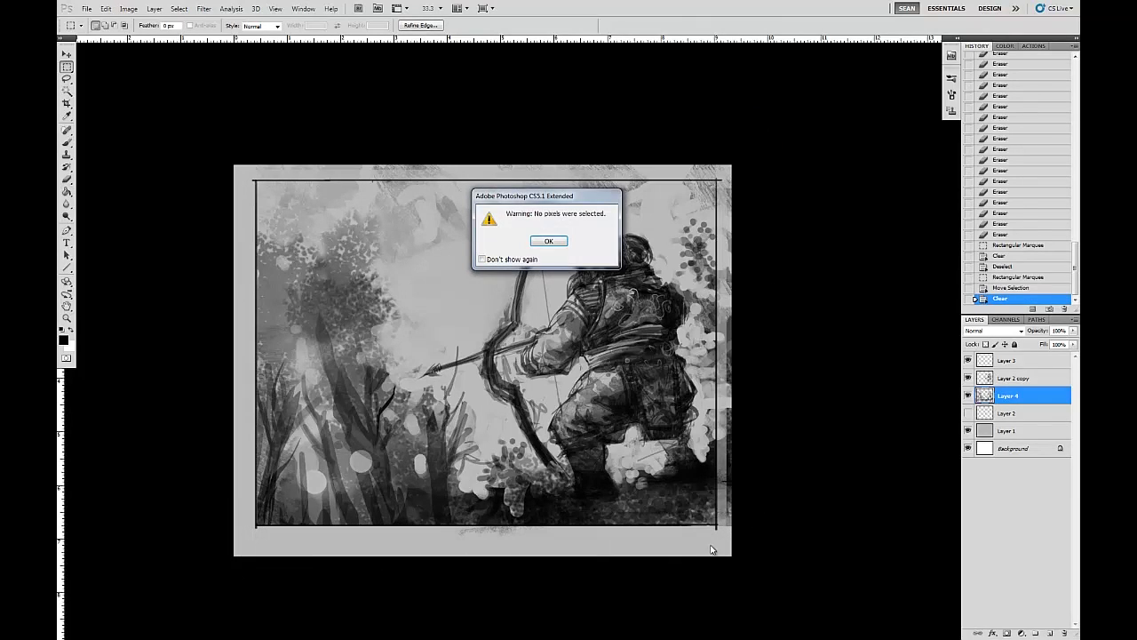
key(Return)
Clear the background paint outside the frame along its right and top margins on Layer 4
mouse_move(730, 165)
mouse_down()
mouse_move(730, 540)
mouse_move(718, 544)
mouse_up()
key(Delete)
key(ctrl+d)
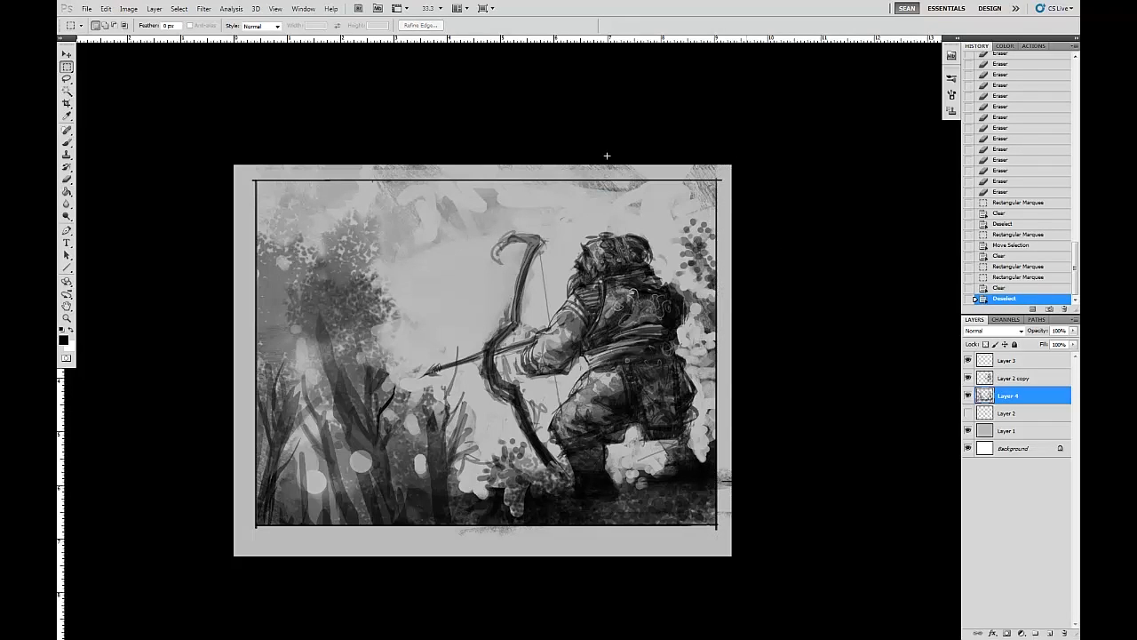
drag(242, 184, 210, 180)
click(390, 114)
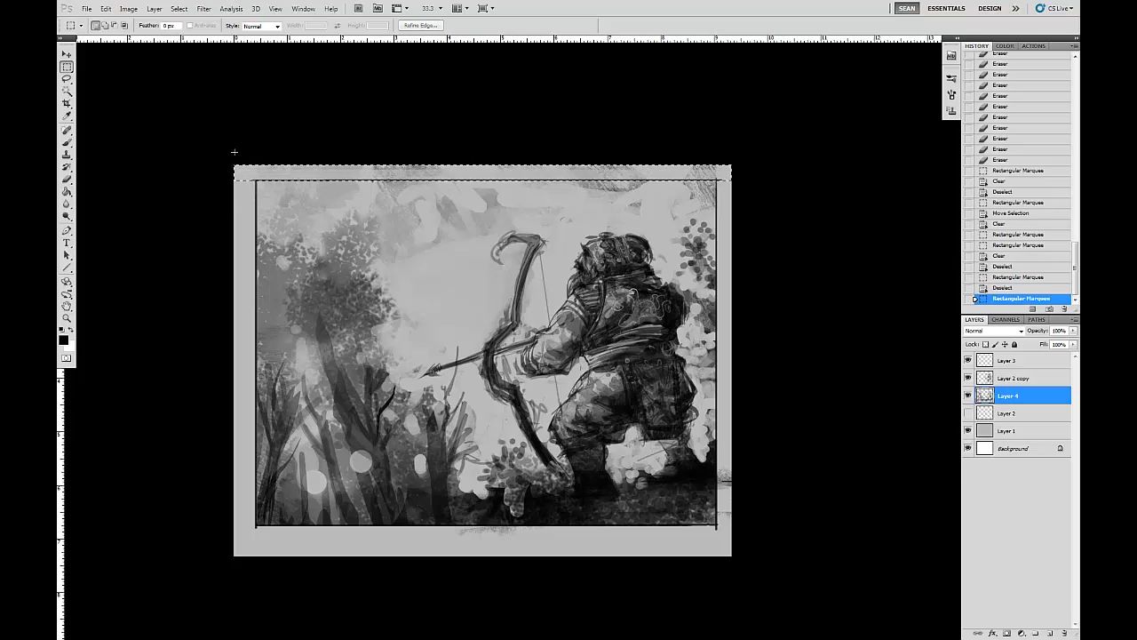
key(Delete)
key(Delete)
click(550, 241)
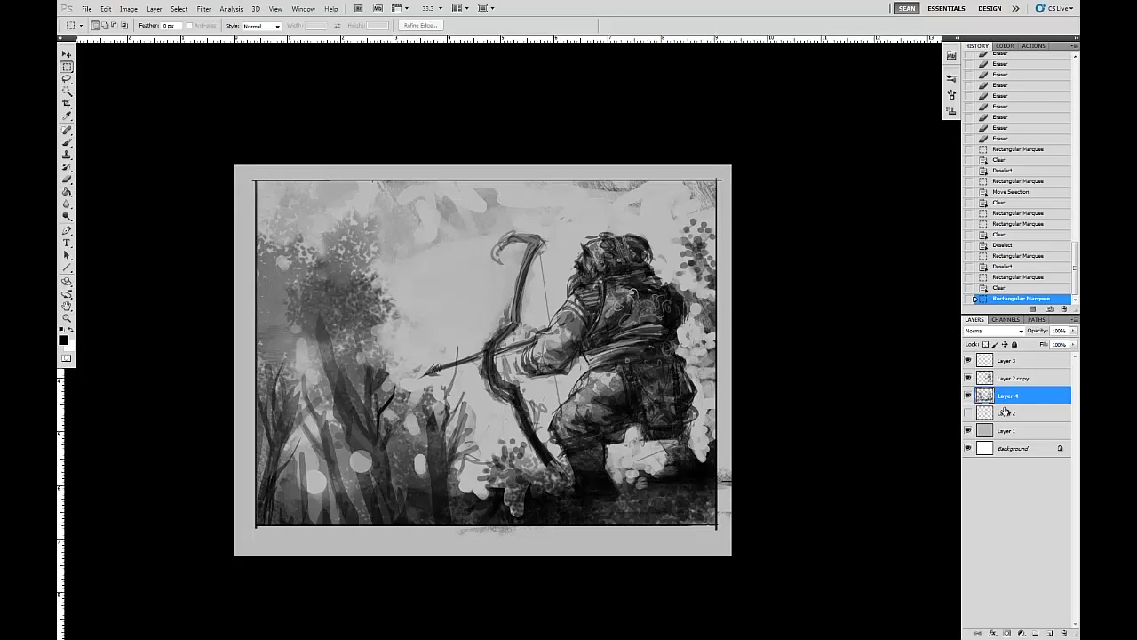
Add a new layer directly above the hidden Layer 2
click(1020, 378)
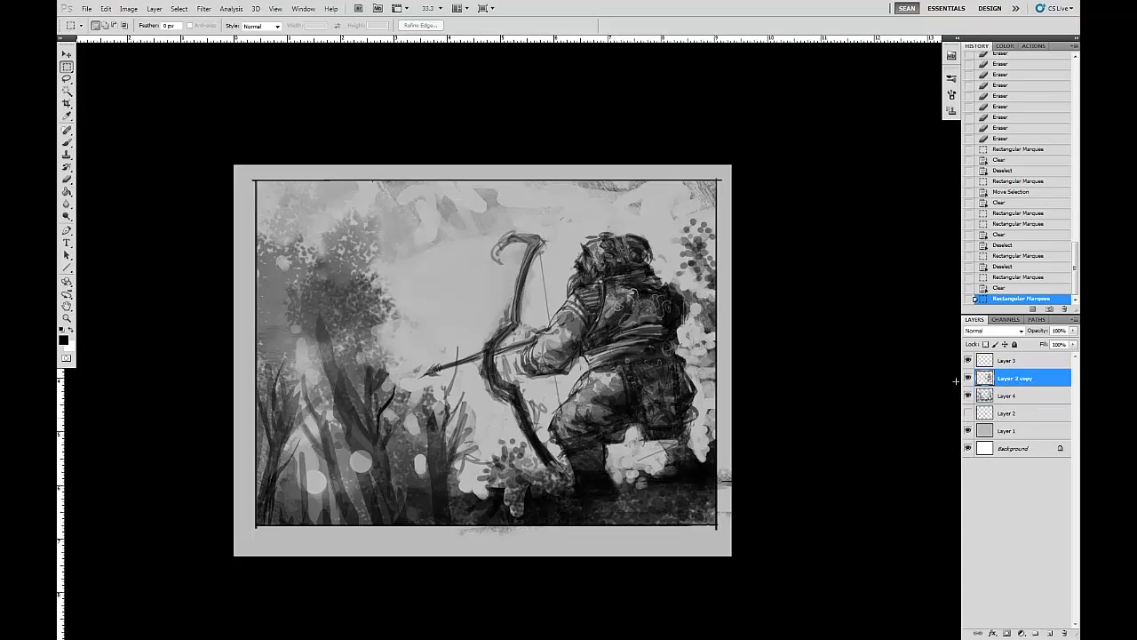
click(1012, 396)
click(1008, 414)
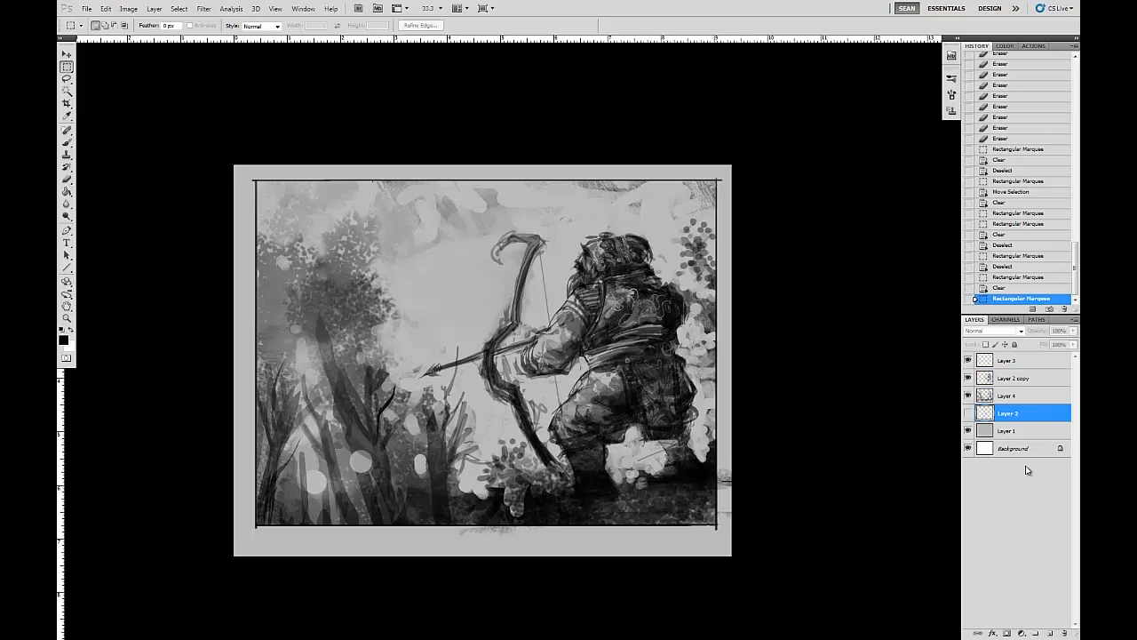
click(1048, 631)
Paint white highlights with a round brush at 58% opacity around the archer's silhouette, from the legs up to the head
key(b)
click(71, 329)
click(98, 29)
click(142, 324)
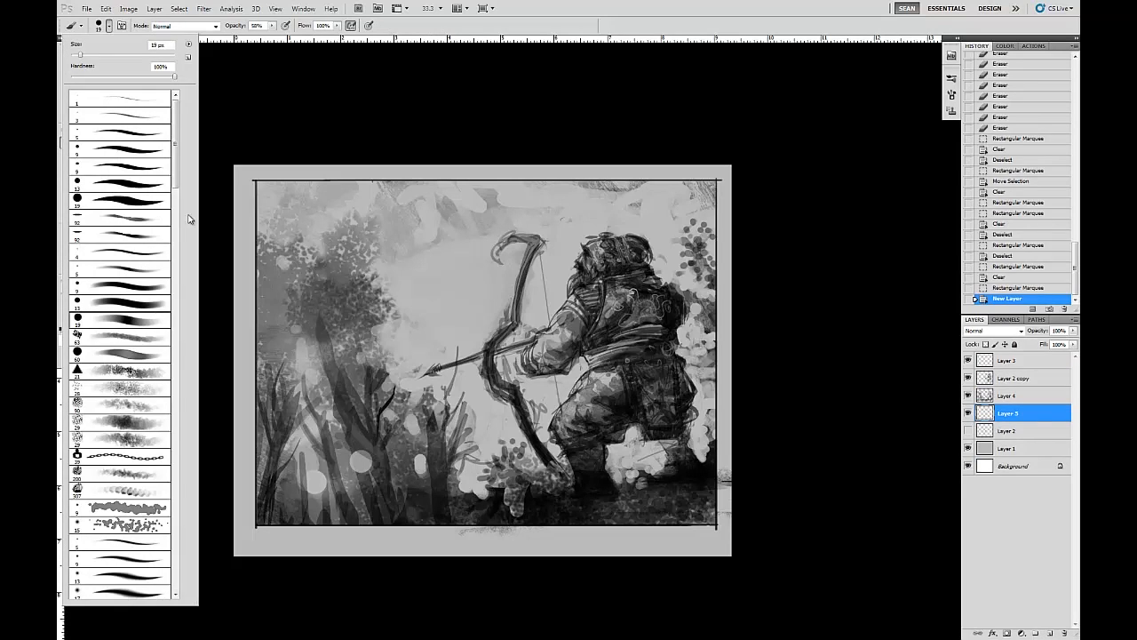
click(234, 113)
drag(579, 365, 558, 404)
mouse_move(551, 329)
mouse_down()
mouse_move(560, 295)
mouse_move(542, 309)
mouse_move(575, 285)
mouse_move(544, 322)
mouse_move(556, 267)
mouse_up()
drag(633, 449, 635, 439)
mouse_move(541, 388)
mouse_down()
mouse_move(538, 434)
mouse_move(491, 451)
mouse_move(523, 430)
mouse_move(480, 411)
mouse_move(533, 462)
mouse_up()
mouse_move(632, 431)
mouse_down()
mouse_move(613, 449)
mouse_move(653, 425)
mouse_up()
drag(680, 333, 689, 358)
mouse_move(674, 274)
mouse_down()
mouse_move(667, 263)
mouse_move(661, 274)
mouse_up()
drag(594, 222, 588, 226)
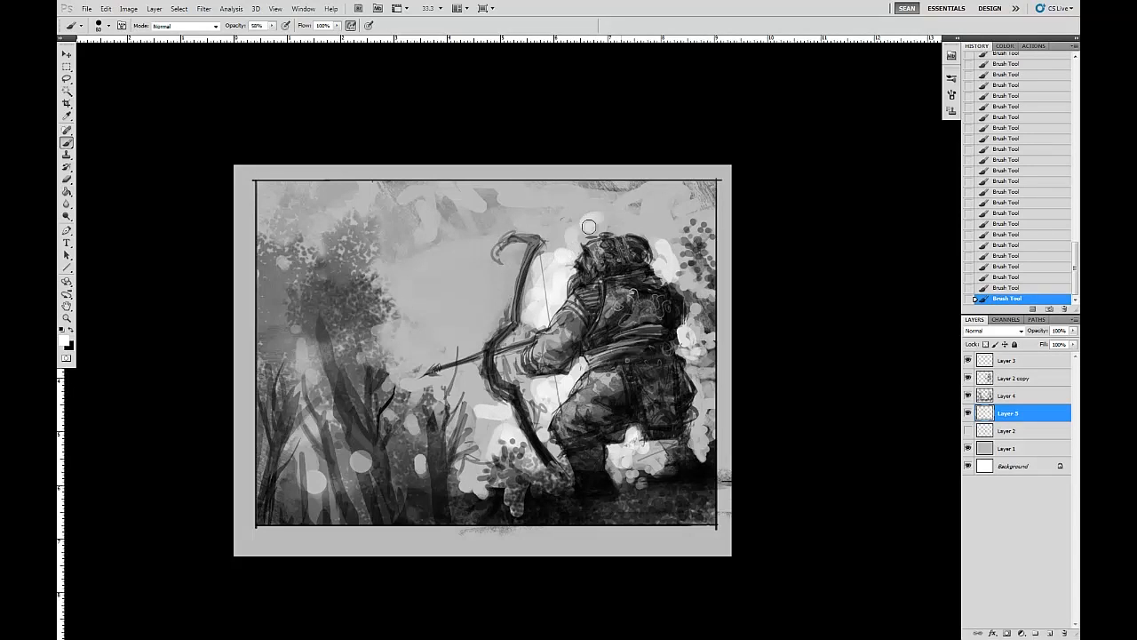
Brighten the background behind the bow and arrow with overlapping white strokes
mouse_move(474, 374)
mouse_down()
mouse_move(499, 426)
mouse_move(542, 389)
mouse_move(509, 355)
mouse_move(526, 335)
mouse_up()
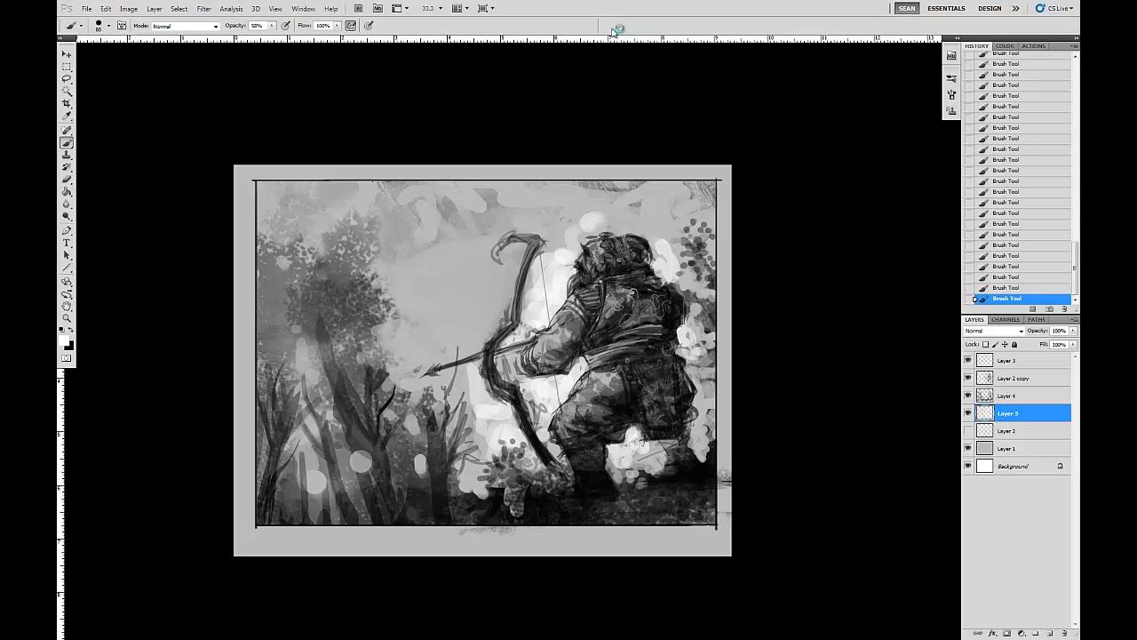
drag(556, 216, 569, 238)
mouse_move(492, 319)
mouse_down()
mouse_move(518, 256)
mouse_move(451, 312)
mouse_move(464, 338)
mouse_move(572, 283)
mouse_up()
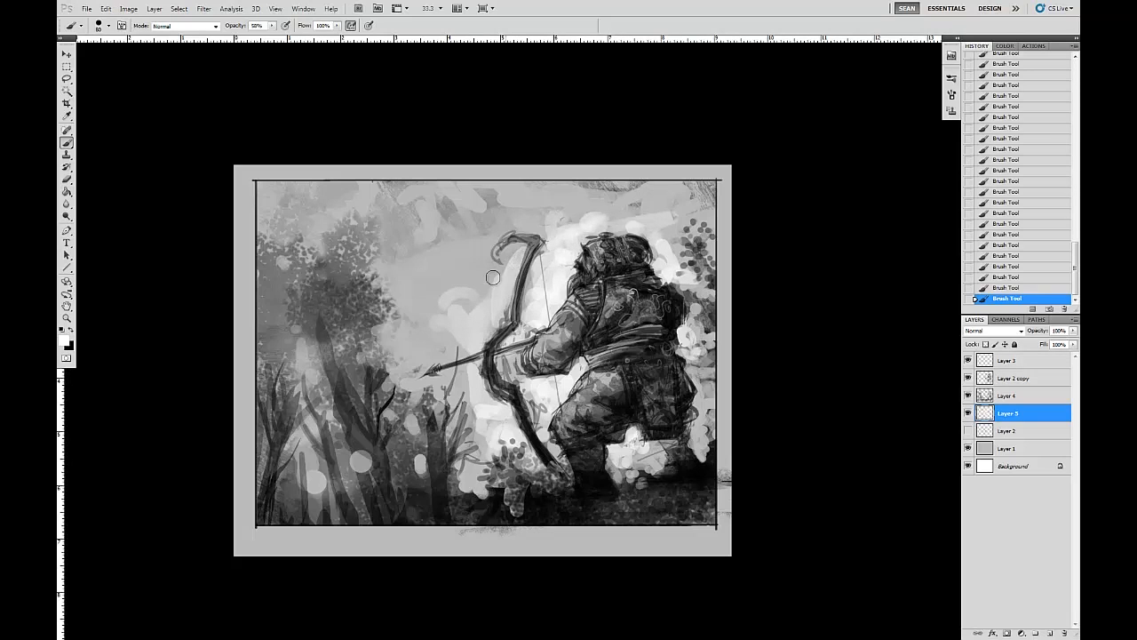
mouse_move(494, 278)
mouse_down()
mouse_move(484, 222)
mouse_move(450, 233)
mouse_move(414, 207)
mouse_move(700, 182)
mouse_move(456, 257)
mouse_move(431, 317)
mouse_move(409, 231)
mouse_move(254, 183)
mouse_move(390, 204)
mouse_move(305, 204)
mouse_move(305, 249)
mouse_move(489, 242)
mouse_move(460, 328)
mouse_move(450, 279)
mouse_move(412, 330)
mouse_move(417, 367)
mouse_move(474, 343)
mouse_move(537, 463)
mouse_up()
Enlarge the brush to 175 px and brighten the sky across the upper scene with broad white strokes
key(bracketright)
key(bracketright)
key(bracketright)
key(bracketright)
key(bracketright)
mouse_move(652, 203)
mouse_down()
mouse_move(689, 184)
mouse_move(718, 199)
mouse_up()
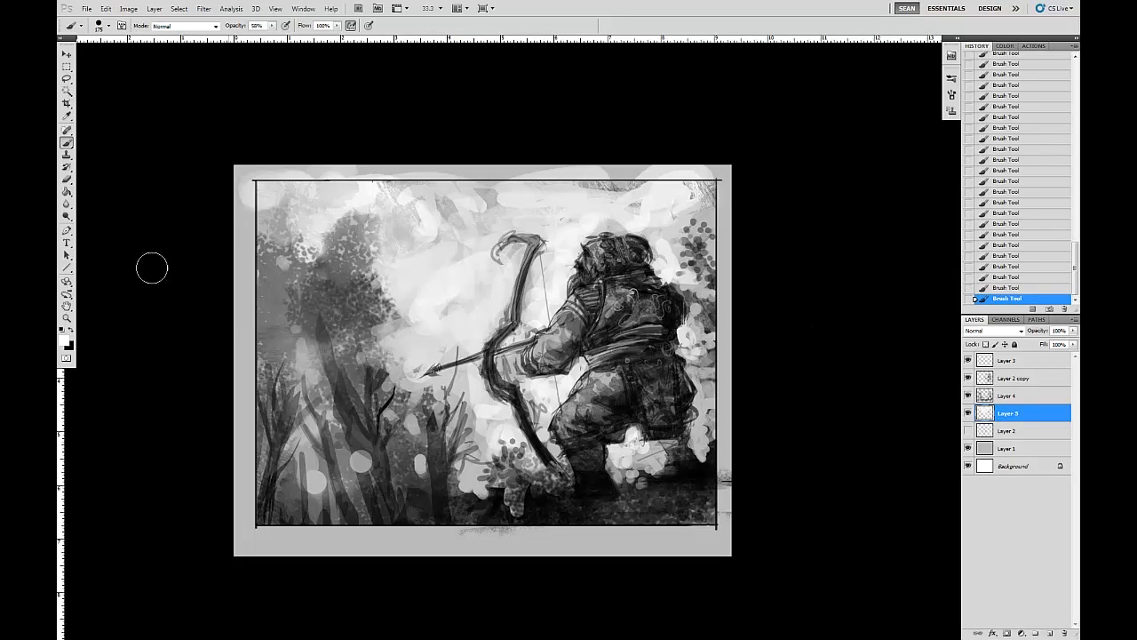
Darken the large tree's canopy and the foreground woods with a 400 px textured brush in black
click(102, 27)
double_click(145, 339)
mouse_move(328, 356)
mouse_down()
mouse_move(276, 284)
mouse_move(305, 292)
mouse_move(366, 384)
mouse_move(290, 310)
mouse_move(236, 347)
mouse_up()
drag(419, 398, 438, 442)
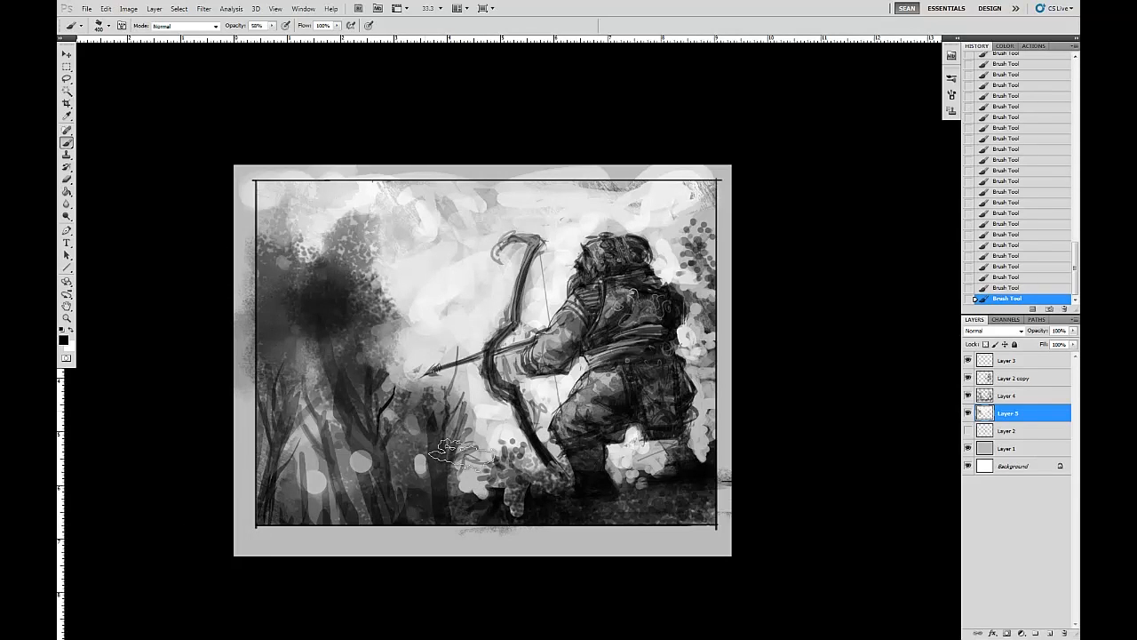
Paint scattered dark leaves over the small tree below the arrowhead with a scatter brush
click(104, 25)
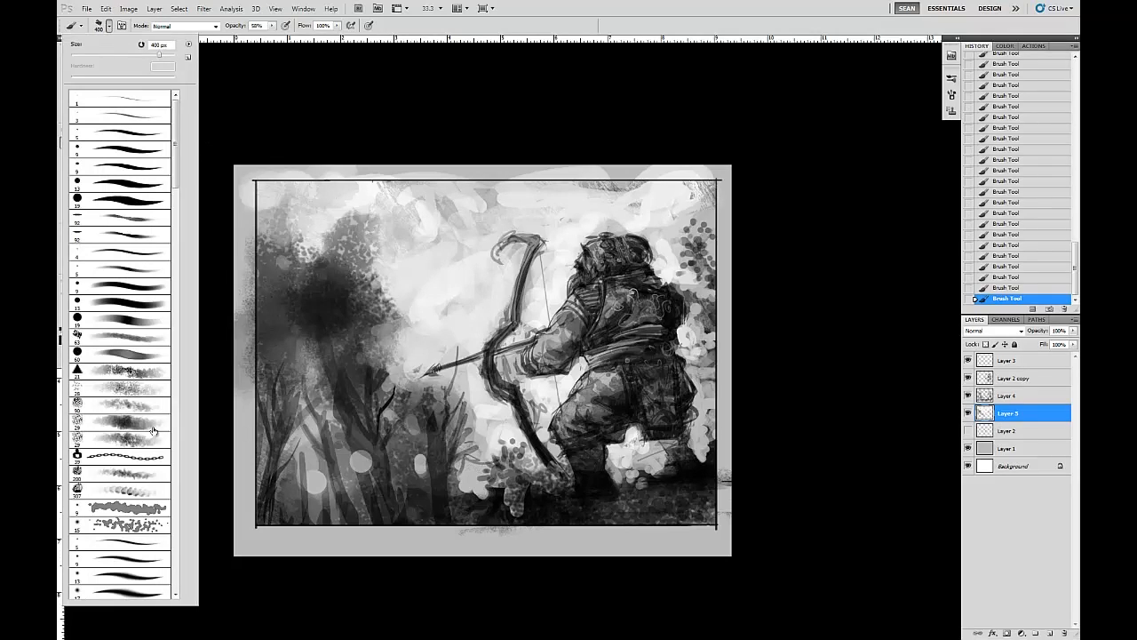
click(125, 525)
mouse_move(426, 382)
mouse_down()
mouse_move(444, 408)
mouse_move(418, 422)
mouse_move(462, 444)
mouse_move(455, 343)
mouse_move(460, 406)
mouse_move(435, 391)
mouse_move(444, 380)
mouse_move(395, 391)
mouse_move(401, 353)
mouse_move(391, 387)
mouse_up()
Extend the large tree's canopy outward with scattered dark leaf clusters, reaching toward the bright sky
key(bracketright)
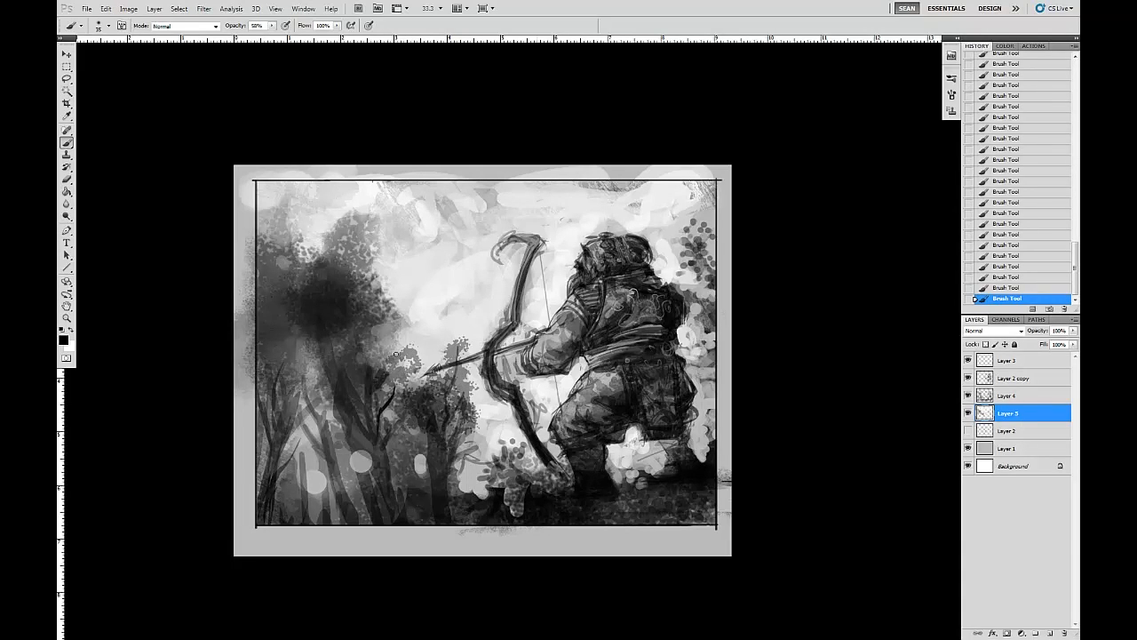
mouse_move(336, 238)
mouse_down()
mouse_move(308, 228)
mouse_move(300, 260)
mouse_move(339, 292)
mouse_move(349, 336)
mouse_up()
key(bracketright)
mouse_move(253, 318)
mouse_down()
mouse_move(296, 299)
mouse_move(274, 360)
mouse_move(299, 349)
mouse_move(326, 361)
mouse_move(307, 422)
mouse_up()
mouse_move(279, 349)
mouse_down()
mouse_move(319, 372)
mouse_move(330, 350)
mouse_up()
mouse_move(410, 318)
mouse_down()
mouse_move(389, 280)
mouse_move(404, 304)
mouse_move(426, 280)
mouse_up()
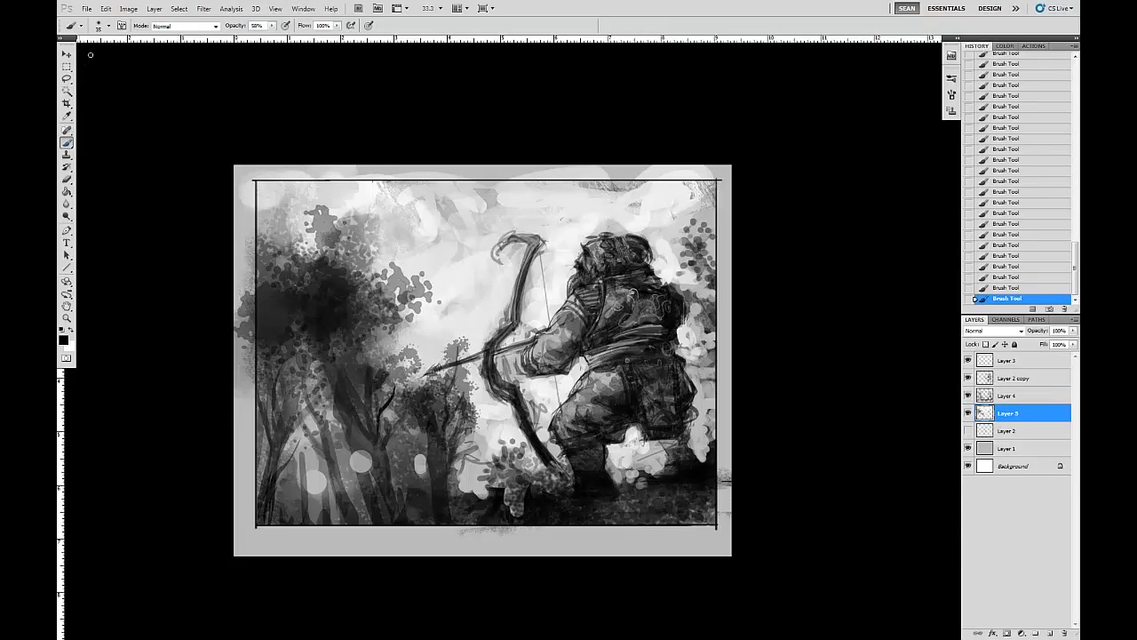
On Layer 3, lay a faint white haze over the woods with a textured brush at 19% opacity and 1000 px
click(99, 27)
double_click(141, 336)
click(71, 331)
click(1009, 379)
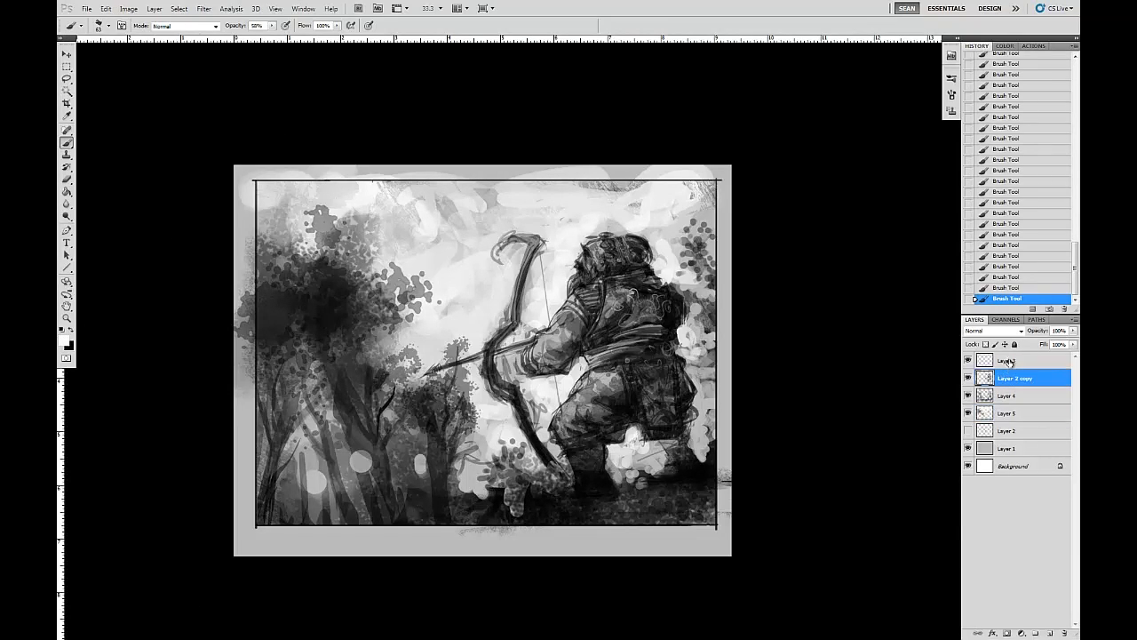
click(1010, 361)
drag(272, 26, 250, 42)
key(bracketright)
key(bracketright)
key(bracketright)
key(bracketright)
key(bracketright)
key(bracketright)
key(bracketright)
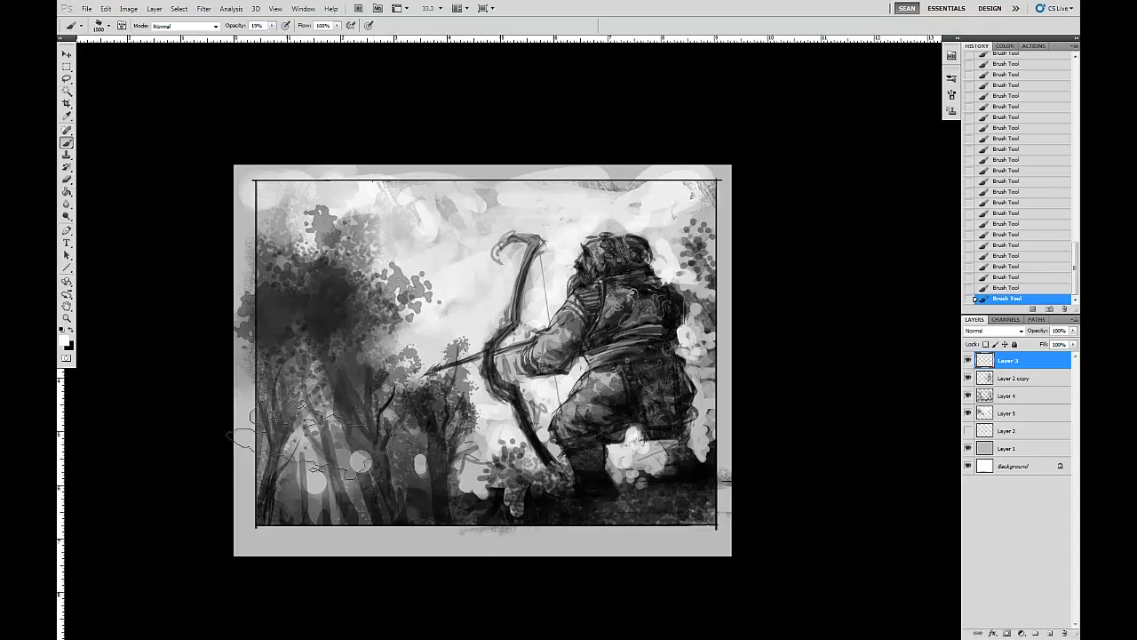
drag(290, 198, 294, 199)
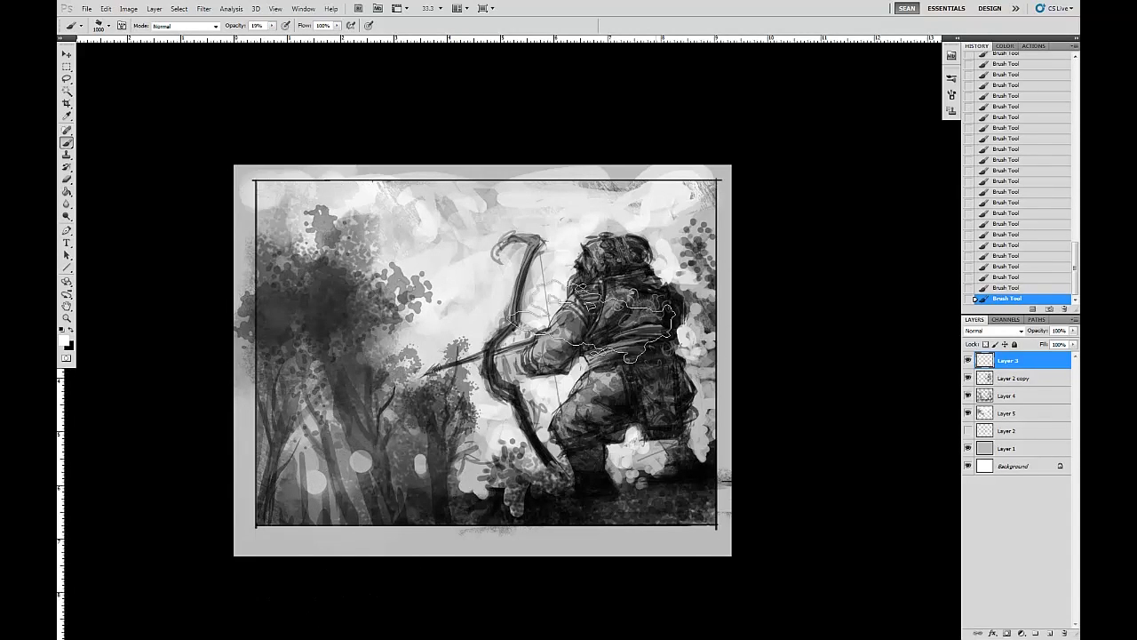
Lighten the lower woods and the foliage below the arrow with haze strokes, reducing the brush to 600 px and then 175 px
key(bracketleft)
key(bracketleft)
key(bracketleft)
key(bracketleft)
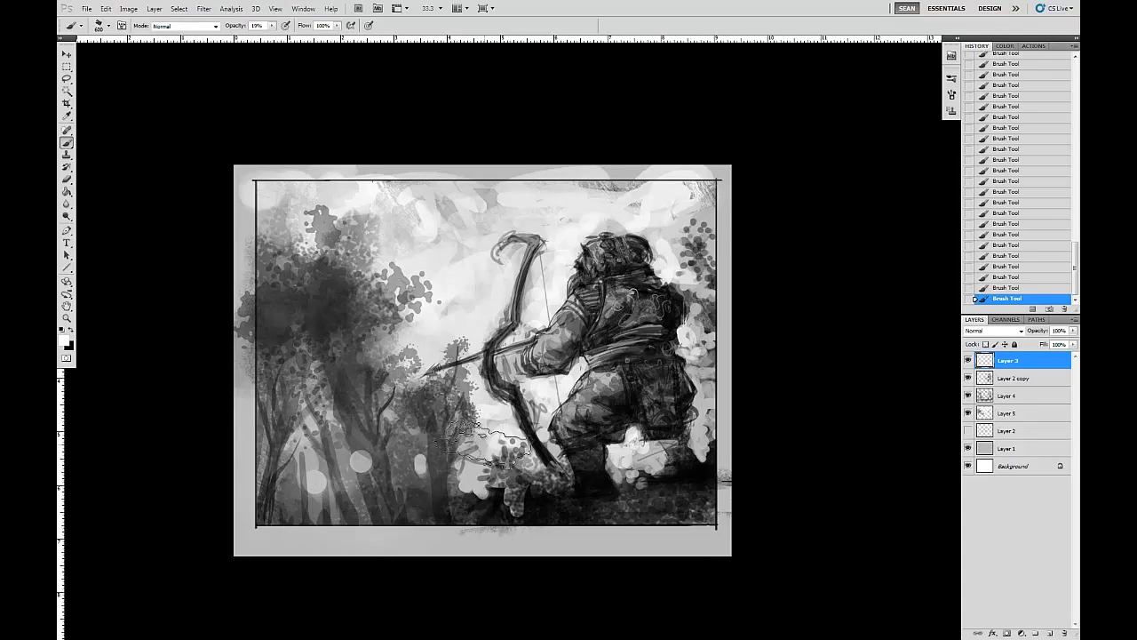
key(bracketleft)
key(bracketleft)
key(bracketleft)
key(bracketleft)
key(bracketleft)
Add white edge highlights along the bow and the archer's outline with a small flat brush at 100% opacity, undoing the last stroke
click(104, 25)
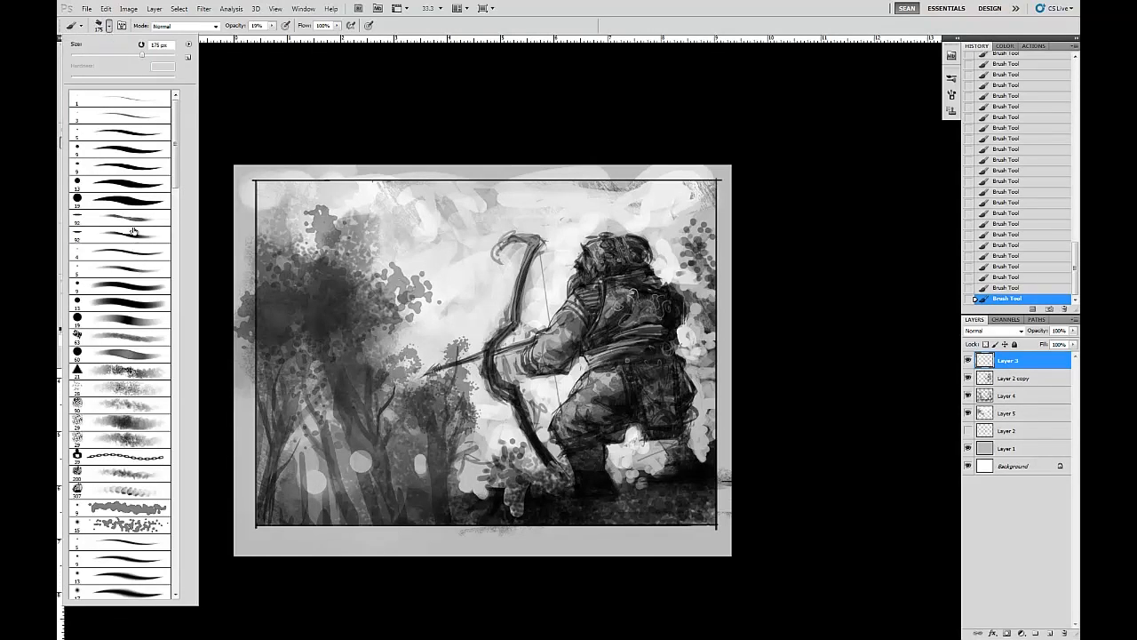
click(138, 240)
key(Return)
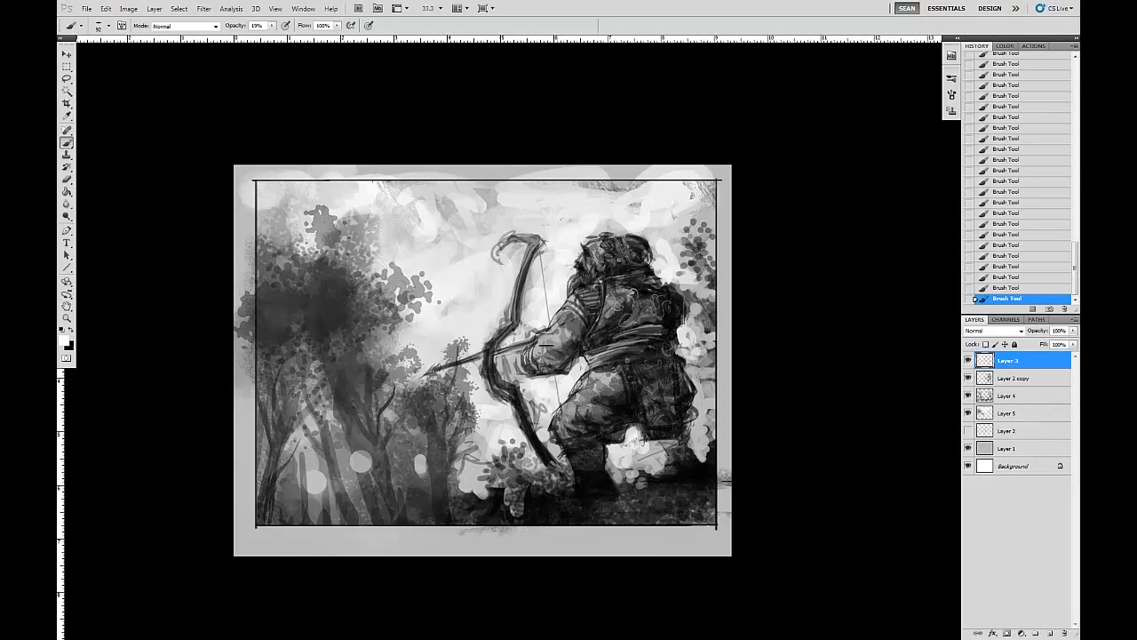
key(bracketleft)
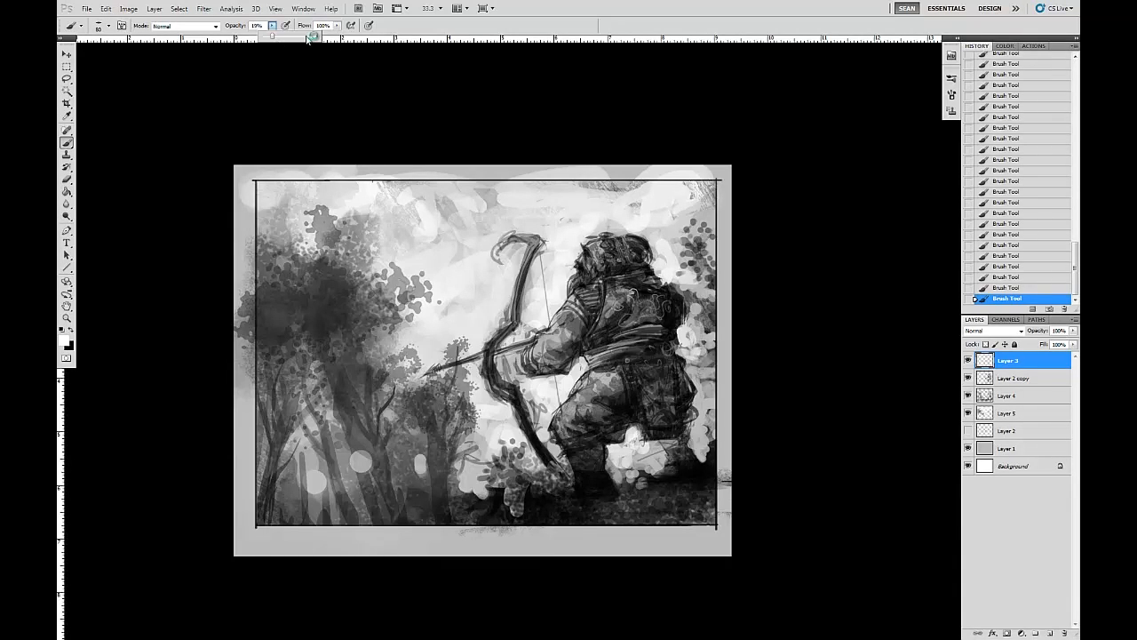
key(0)
key(bracketleft)
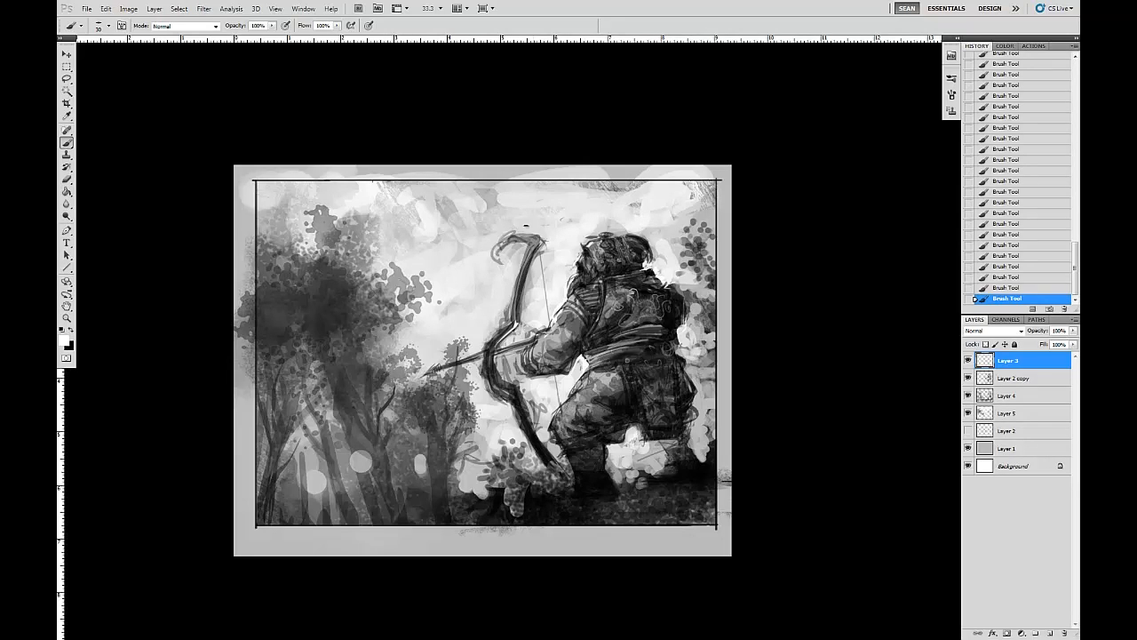
mouse_move(525, 258)
mouse_down()
mouse_move(524, 322)
mouse_move(522, 307)
mouse_up()
drag(500, 377, 515, 390)
mouse_move(442, 368)
mouse_down()
mouse_move(496, 349)
mouse_move(485, 353)
mouse_up()
key(ctrl+z)
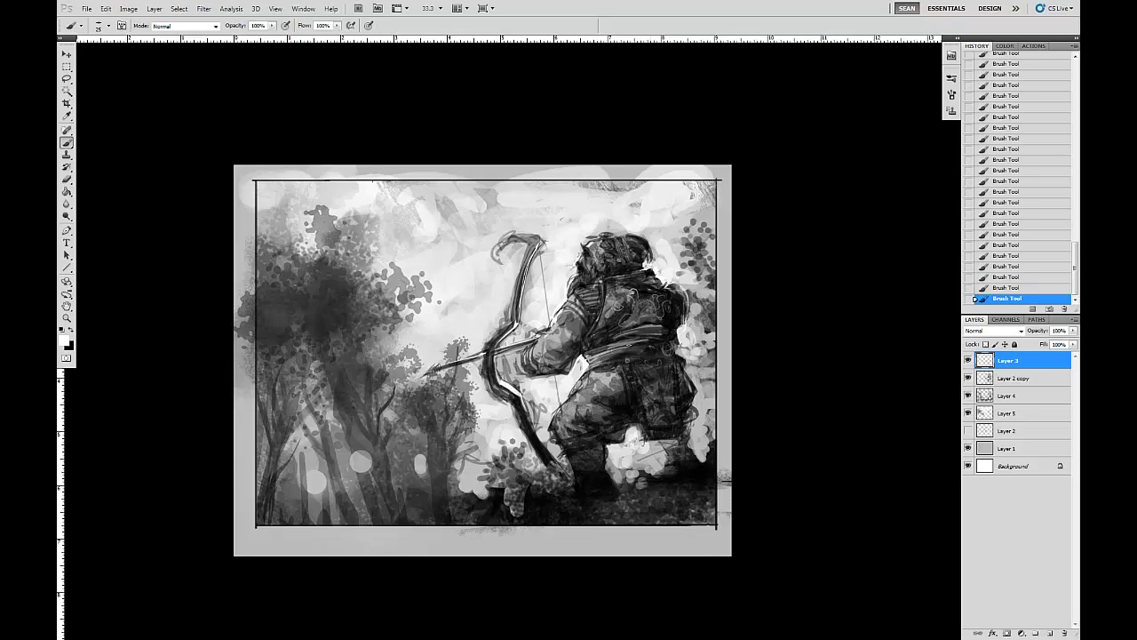
Paint a black quiver with protruding arrows across the archer's back and over the rear shoulder
key(x)
mouse_move(665, 279)
mouse_down()
mouse_move(684, 299)
mouse_move(689, 283)
mouse_move(691, 304)
mouse_move(674, 299)
mouse_move(665, 318)
mouse_move(632, 313)
mouse_move(634, 336)
mouse_move(620, 349)
mouse_move(627, 322)
mouse_move(647, 320)
mouse_move(668, 287)
mouse_move(680, 282)
mouse_move(697, 306)
mouse_move(661, 281)
mouse_move(691, 302)
mouse_move(688, 266)
mouse_move(700, 256)
mouse_move(696, 272)
mouse_move(712, 273)
mouse_move(689, 282)
mouse_move(711, 268)
mouse_move(688, 254)
mouse_move(699, 294)
mouse_up()
alt+click(620, 377)
alt+click(681, 292)
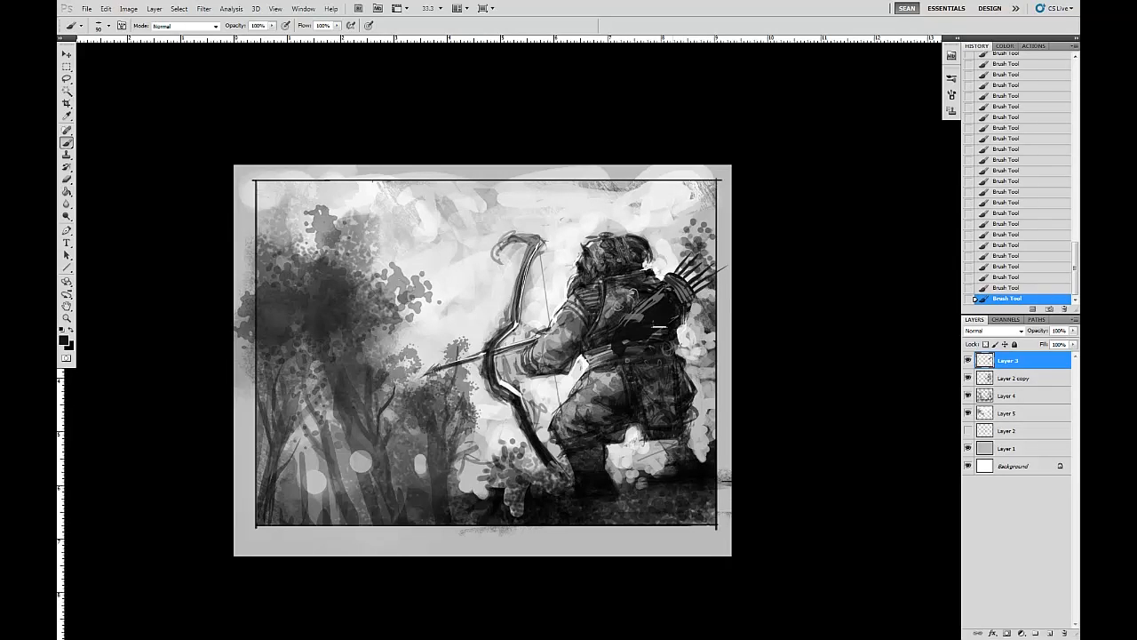
mouse_move(640, 347)
mouse_down()
mouse_move(621, 348)
mouse_move(651, 341)
mouse_up()
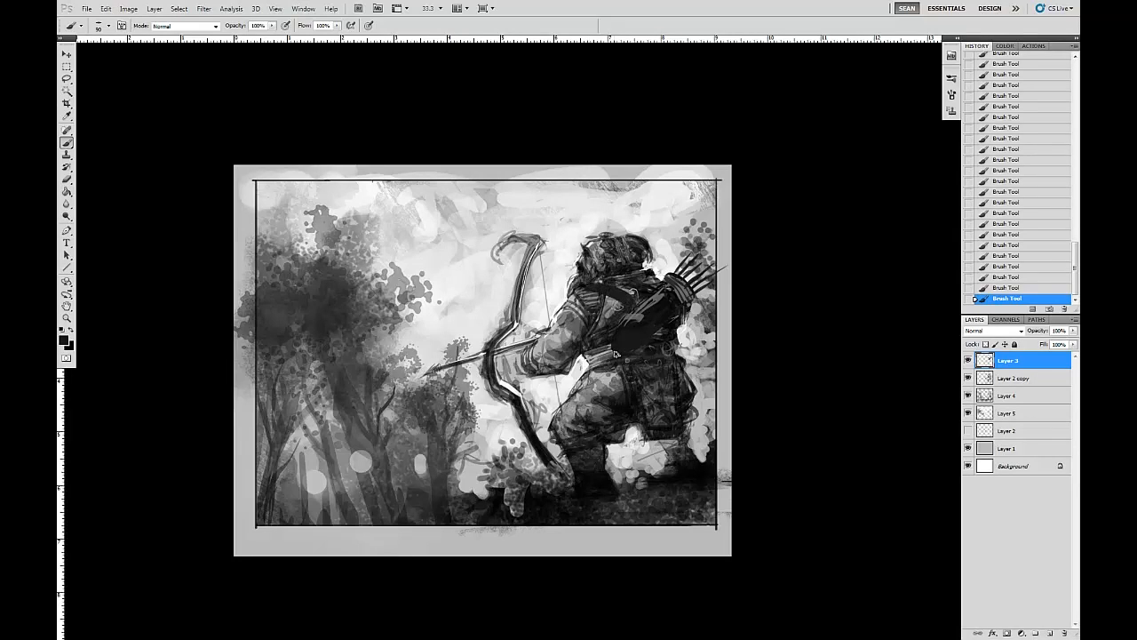
Undo the black shoulder strap and repaint the strap across the archer's upper back in sampled grey tones
key(ctrl+z)
drag(591, 286, 638, 312)
alt+click(591, 292)
mouse_move(620, 296)
mouse_down()
mouse_move(590, 288)
mouse_move(637, 311)
mouse_up()
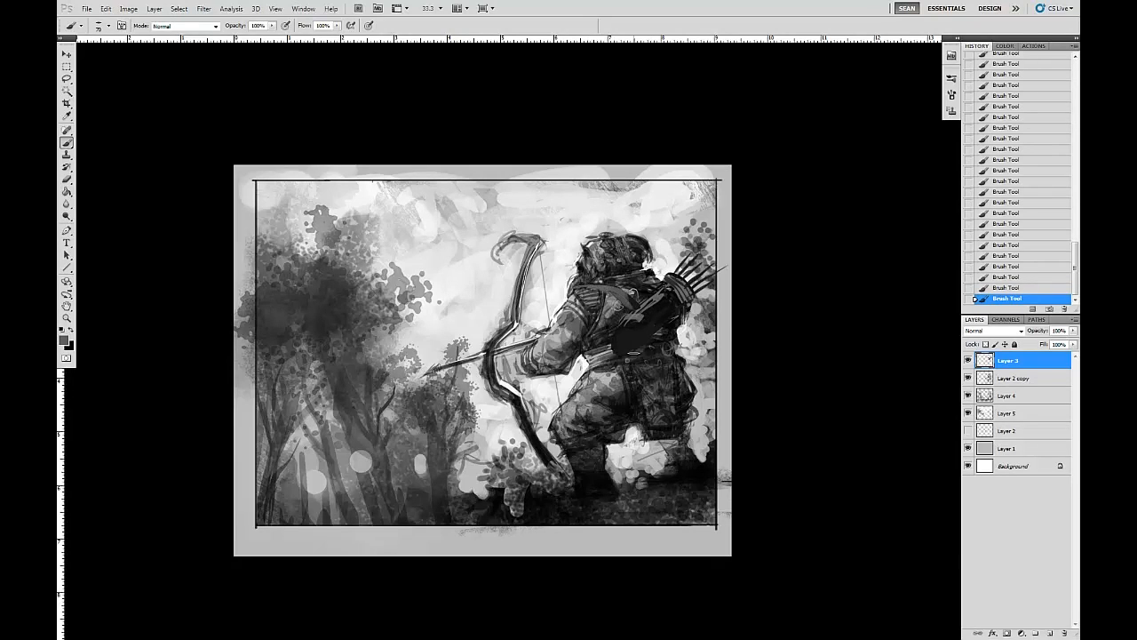
key(ctrl+alt+z)
key(ctrl+alt+z)
key(ctrl+alt+z)
drag(591, 287, 636, 305)
Paint grey panels on the archer's hip clothing and add light trim to the boot top and the back of the thigh
mouse_move(667, 373)
mouse_down()
mouse_move(635, 367)
mouse_move(647, 405)
mouse_up()
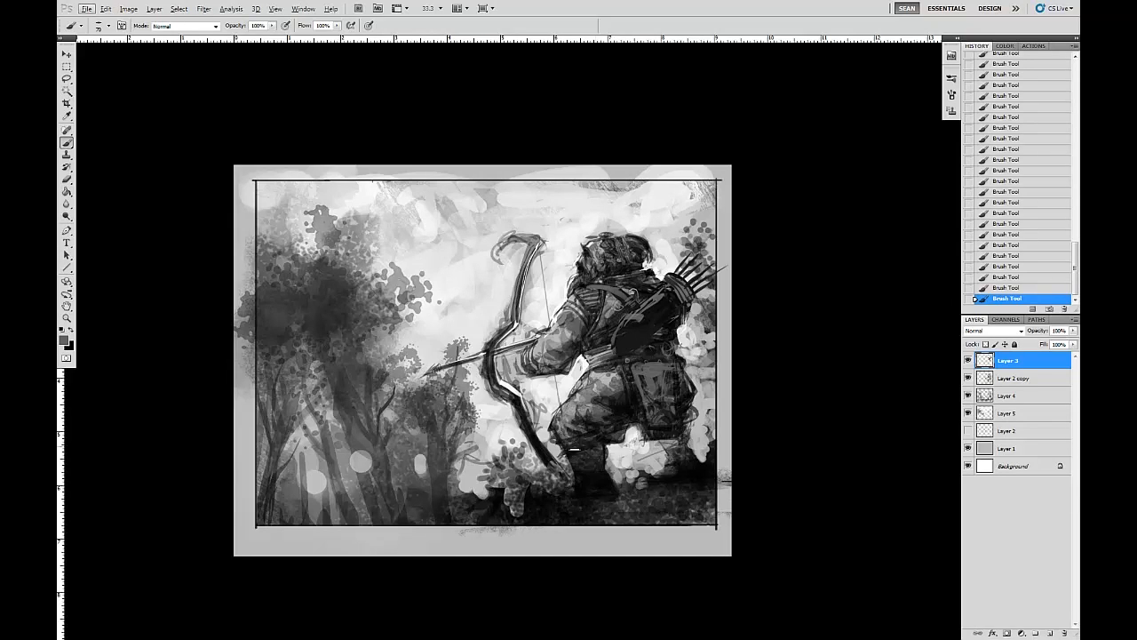
alt+click(636, 453)
mouse_move(606, 448)
mouse_down()
mouse_move(568, 452)
mouse_move(594, 450)
mouse_up()
drag(634, 367, 639, 432)
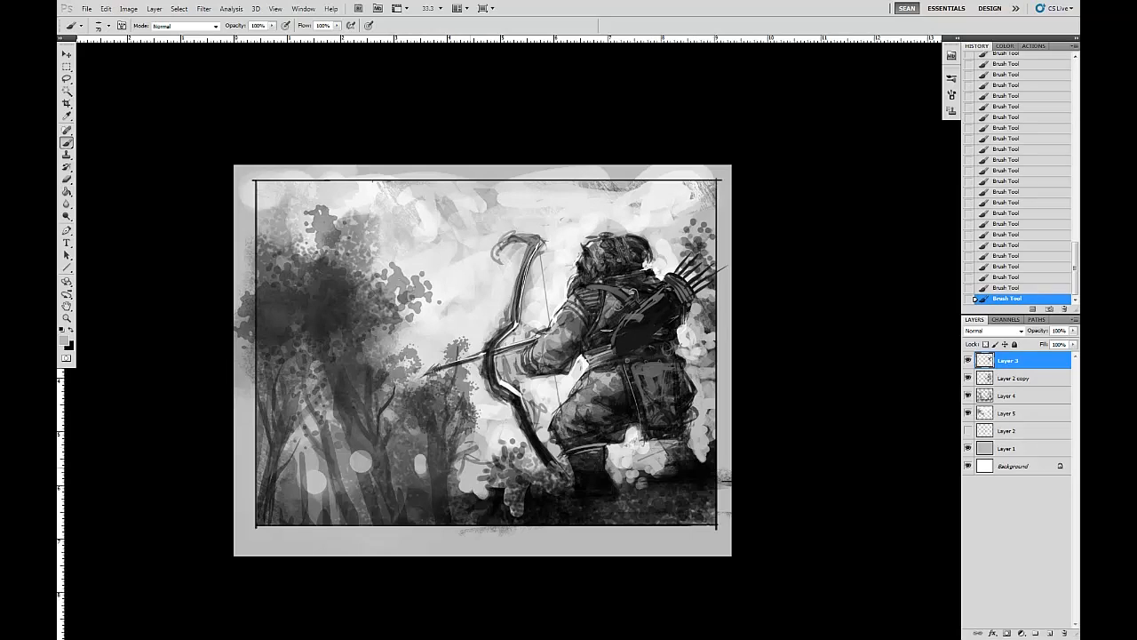
Darken the ground below the bow with sampled near-black strokes
alt+click(716, 315)
alt+click(654, 311)
drag(503, 509, 552, 531)
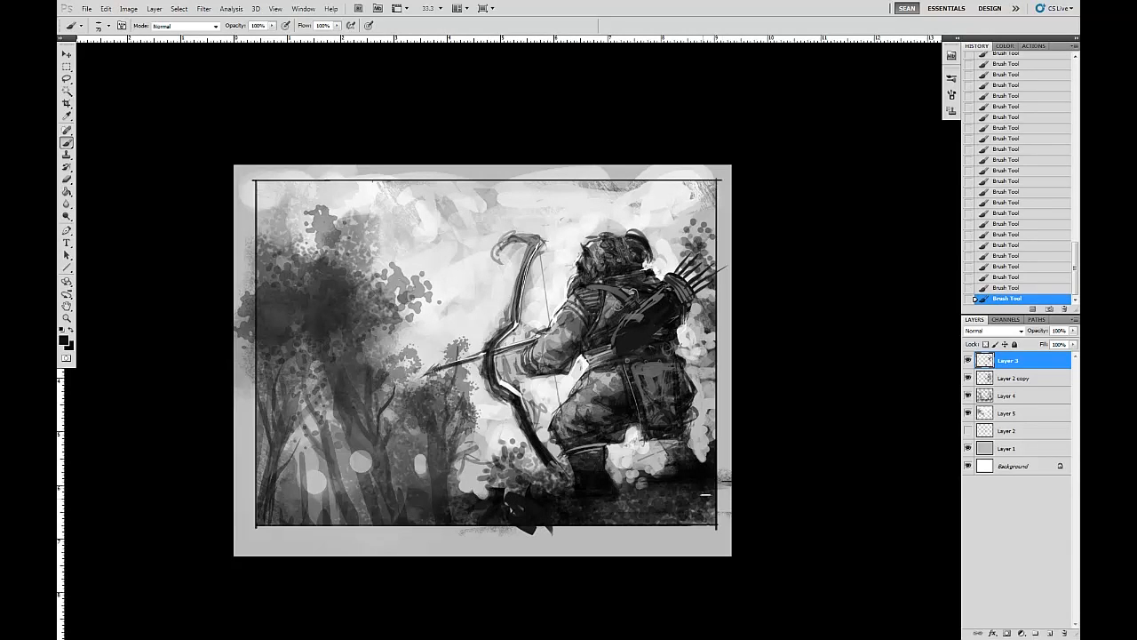
Add a new layer and paint tall black grass blades around the archer's legs and up the adjacent frame edge
click(1051, 633)
drag(731, 448, 675, 511)
mouse_move(715, 396)
mouse_down()
mouse_move(657, 497)
mouse_move(724, 469)
mouse_move(591, 514)
mouse_up()
mouse_move(650, 479)
mouse_down()
mouse_move(729, 395)
mouse_move(642, 471)
mouse_move(626, 512)
mouse_up()
drag(653, 440, 632, 534)
mouse_move(646, 483)
mouse_down()
mouse_move(618, 520)
mouse_move(642, 366)
mouse_move(706, 336)
mouse_up()
drag(646, 444, 730, 309)
mouse_move(704, 435)
mouse_down()
mouse_move(629, 526)
mouse_move(570, 538)
mouse_up()
drag(734, 324, 621, 478)
Paint black grass blades slanting from the woods down toward the foreground below the bow
mouse_move(528, 492)
mouse_down()
mouse_move(406, 366)
mouse_move(490, 497)
mouse_up()
mouse_move(396, 414)
mouse_down()
mouse_move(485, 497)
mouse_move(469, 499)
mouse_up()
mouse_move(348, 371)
mouse_down()
mouse_move(441, 466)
mouse_move(462, 523)
mouse_move(421, 449)
mouse_up()
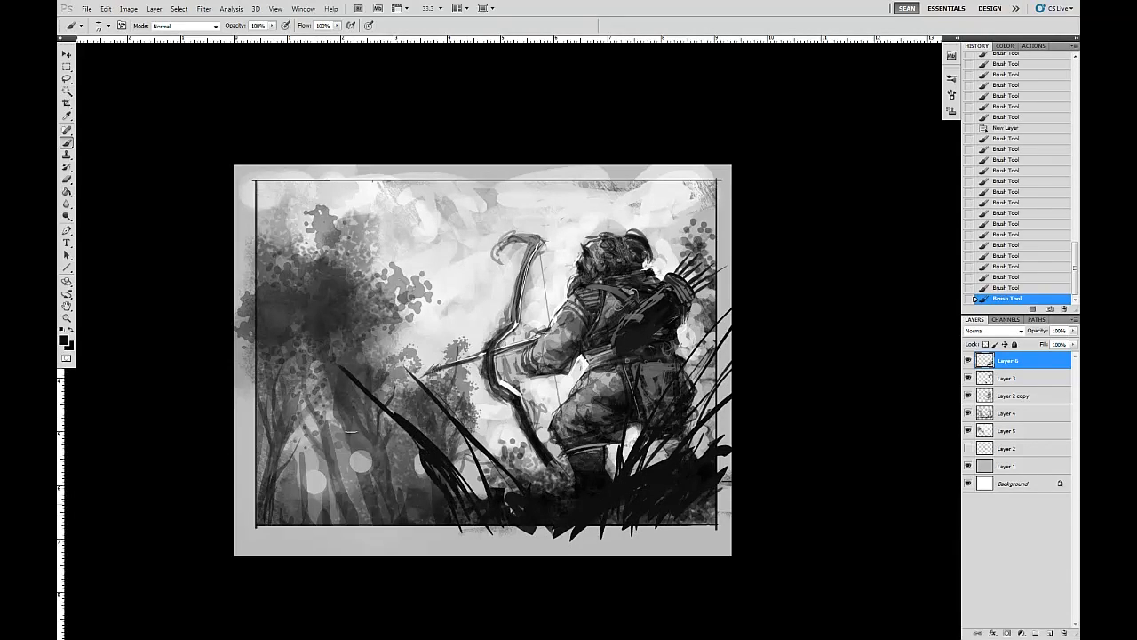
drag(350, 428, 448, 503)
drag(450, 460, 496, 491)
drag(574, 537, 599, 555)
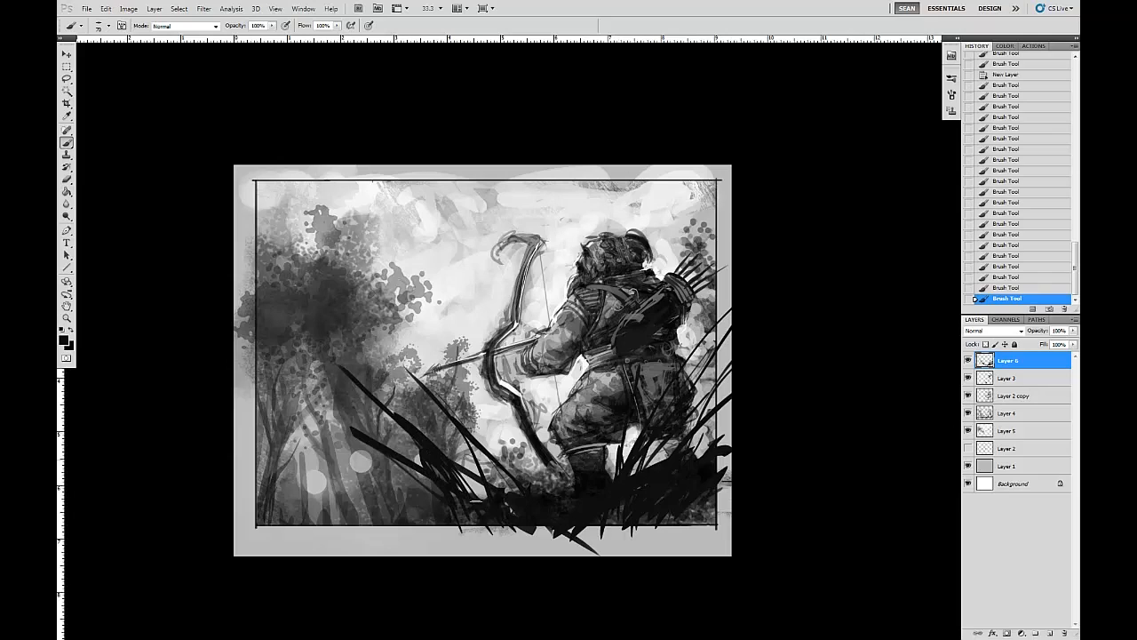
Undo the last blade strokes and sweep new black blades from below the arrow to the painting's lower-left corner
drag(476, 502, 293, 495)
drag(426, 509, 608, 551)
key(ctrl+alt+z)
key(ctrl+alt+z)
drag(480, 449, 322, 554)
drag(478, 519, 238, 537)
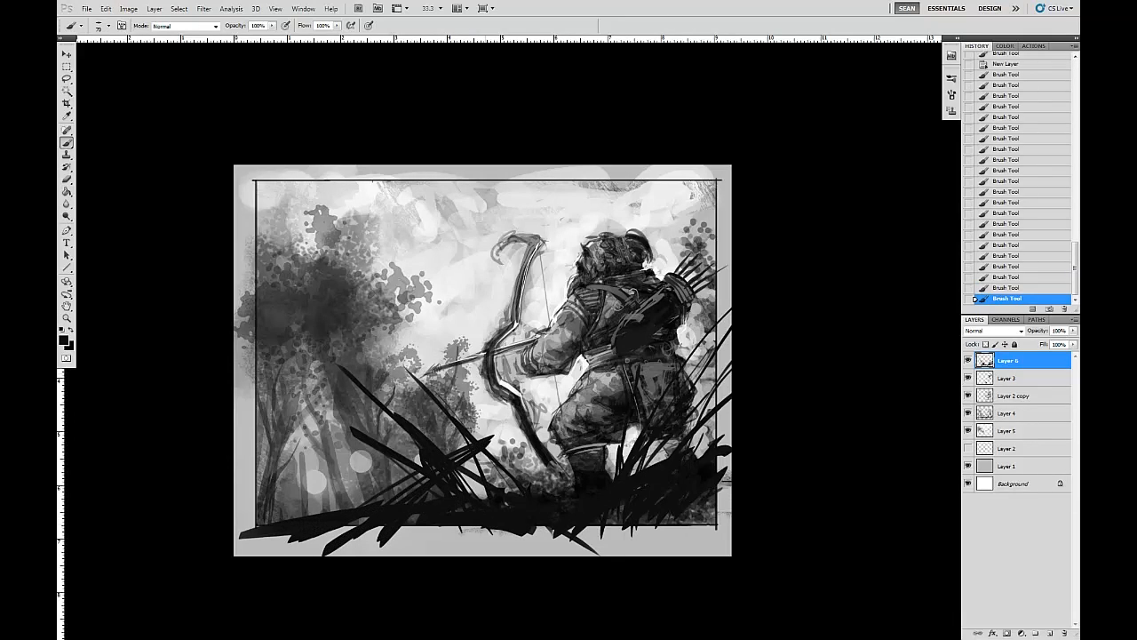
Paint a dense diagonal sweep of black strokes from the foreground grass up across the archer's legs to the frame edge
drag(502, 433, 455, 484)
drag(603, 398, 524, 462)
drag(428, 542, 525, 458)
drag(479, 494, 563, 476)
drag(494, 477, 673, 393)
drag(547, 451, 732, 336)
drag(682, 380, 732, 351)
mouse_move(510, 472)
mouse_down()
mouse_move(586, 446)
mouse_move(708, 361)
mouse_up()
drag(574, 431, 729, 349)
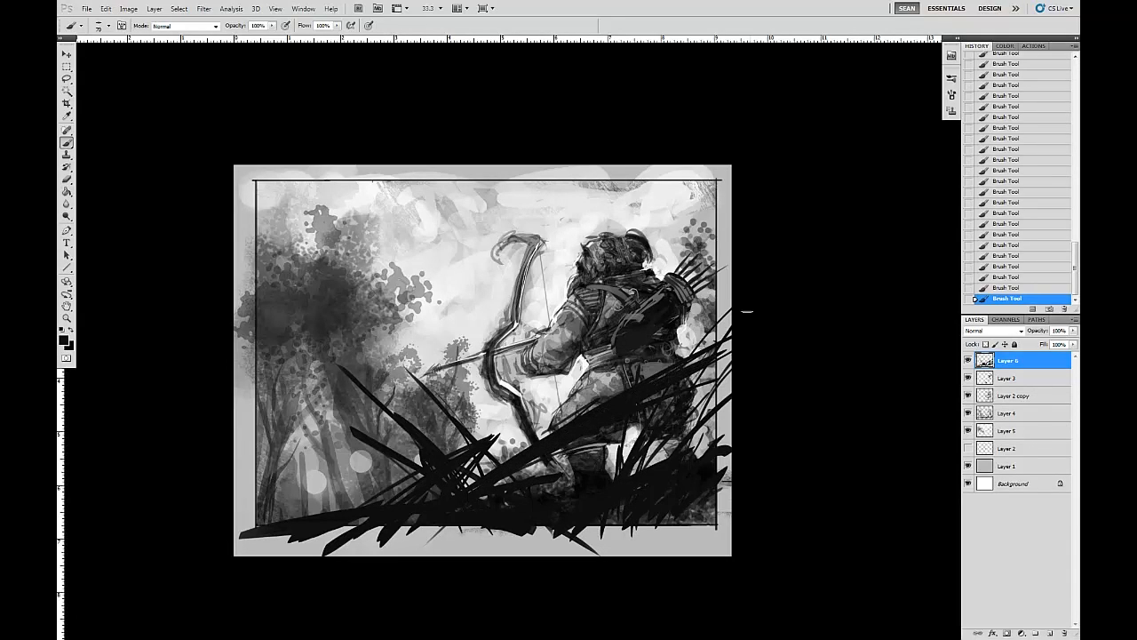
Erase the black blades over the woods and the diagonal strokes crossing the archer's legs, raising the eraser's opacity to 100%
key(e)
mouse_move(480, 418)
mouse_down()
mouse_move(371, 391)
mouse_move(431, 440)
mouse_move(471, 427)
mouse_up()
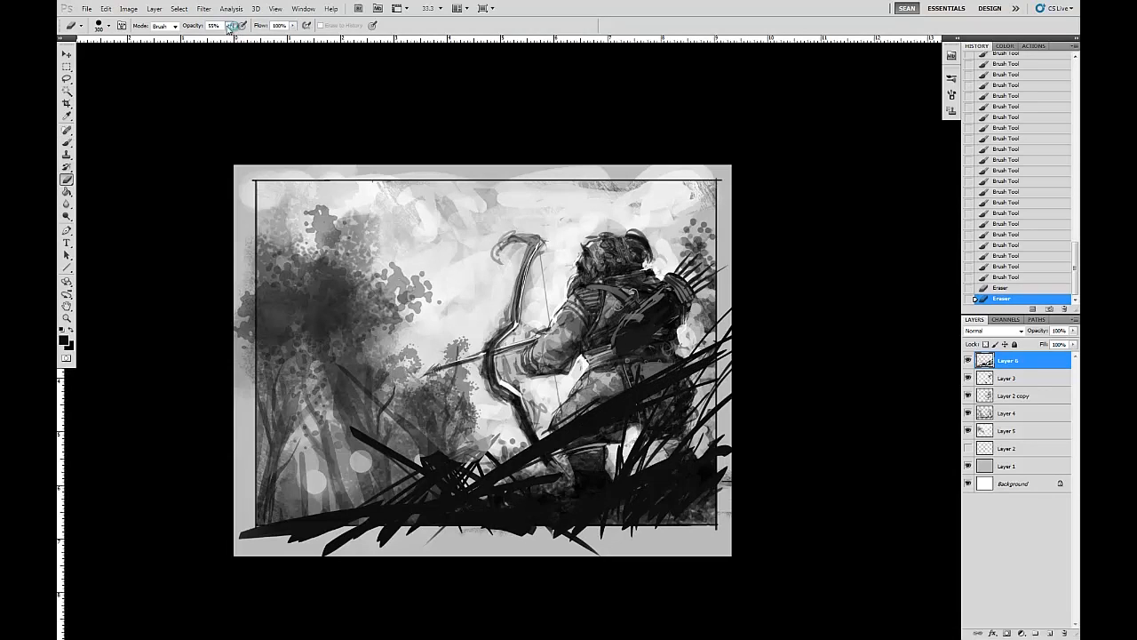
drag(228, 24, 258, 40)
drag(382, 351, 484, 466)
mouse_move(426, 444)
mouse_down()
mouse_move(464, 459)
mouse_move(579, 430)
mouse_move(389, 447)
mouse_move(450, 494)
mouse_move(766, 317)
mouse_move(671, 439)
mouse_up()
drag(470, 489, 417, 477)
drag(354, 393, 412, 454)
drag(266, 513, 287, 509)
drag(404, 483, 305, 508)
drag(441, 516, 335, 543)
drag(335, 543, 412, 533)
key(])
Paint thick slanting black branches over the large tree, with a long thin branch reaching across the top of the scene
key(b)
drag(408, 178, 237, 434)
mouse_move(342, 176)
mouse_down()
mouse_move(269, 368)
mouse_move(304, 343)
mouse_up()
mouse_move(260, 405)
mouse_down()
mouse_move(389, 295)
mouse_move(259, 452)
mouse_move(299, 148)
mouse_move(241, 290)
mouse_up()
mouse_move(242, 289)
mouse_down()
mouse_move(303, 197)
mouse_move(357, 164)
mouse_move(235, 289)
mouse_move(247, 348)
mouse_up()
key(e)
key(b)
mouse_move(336, 171)
mouse_down()
mouse_move(233, 289)
mouse_move(309, 215)
mouse_up()
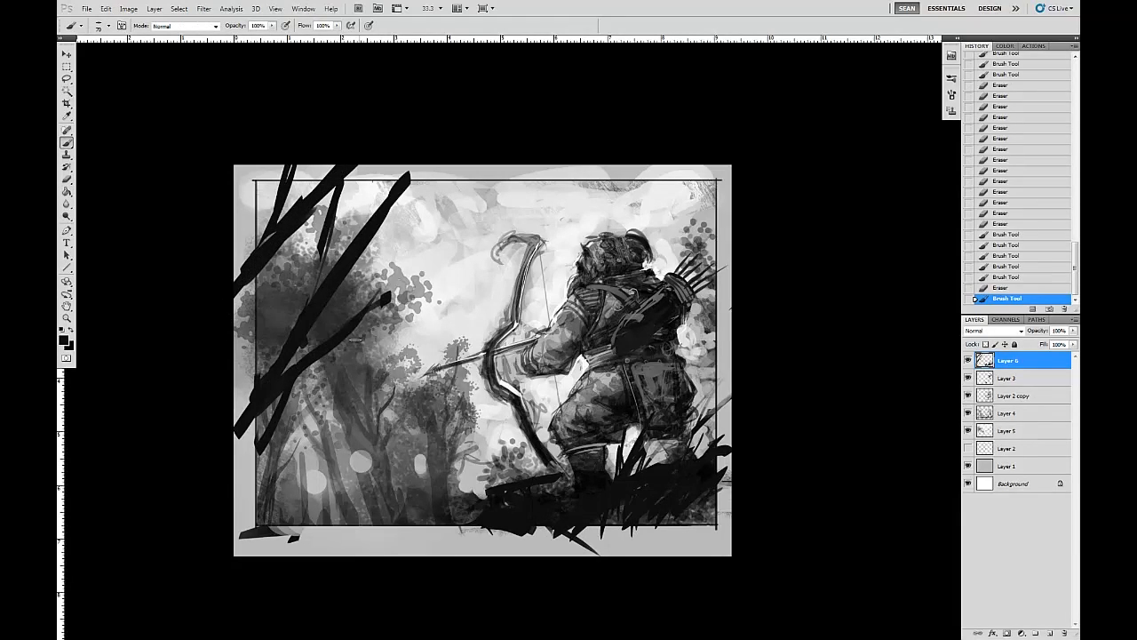
mouse_move(359, 327)
mouse_down()
mouse_move(264, 424)
mouse_move(230, 490)
mouse_move(318, 351)
mouse_move(278, 412)
mouse_move(246, 427)
mouse_move(300, 303)
mouse_move(448, 169)
mouse_up()
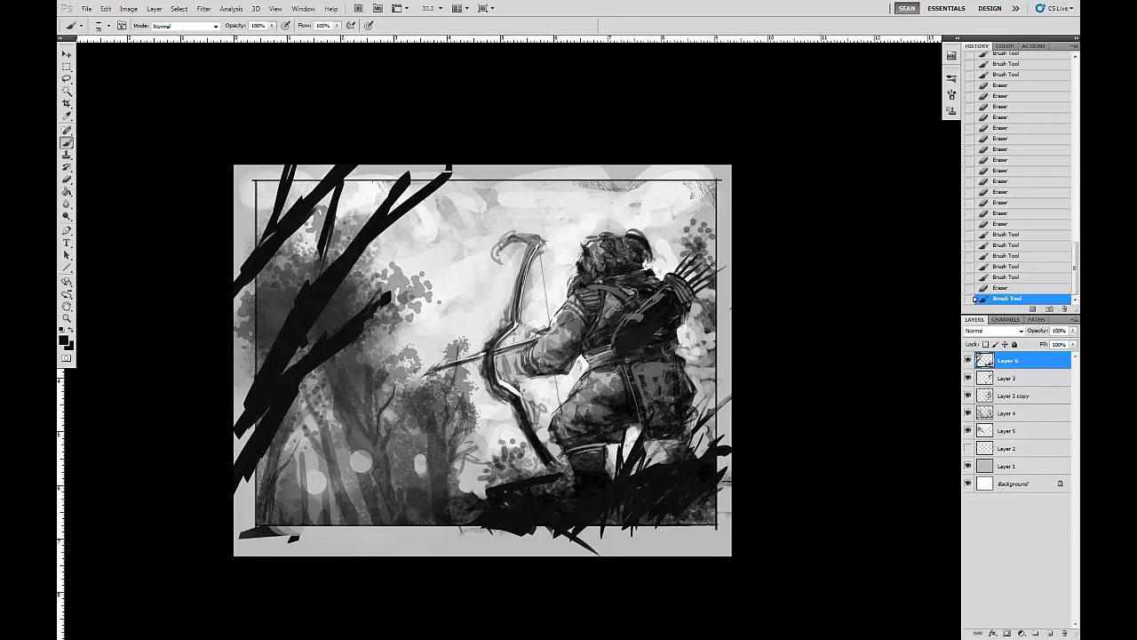
drag(382, 232, 565, 165)
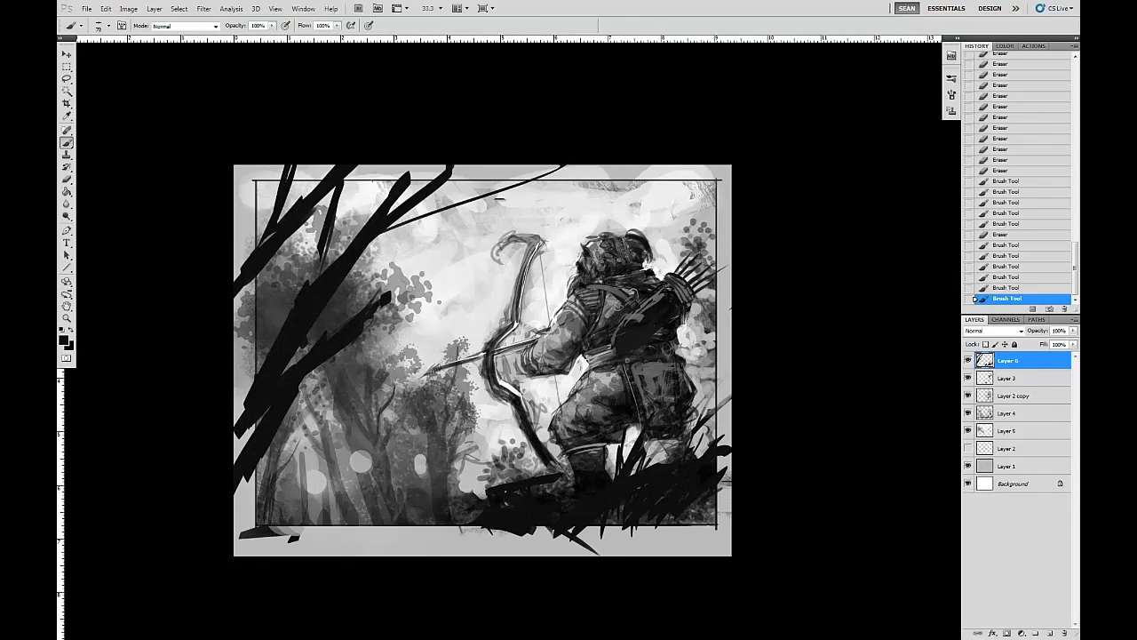
mouse_move(374, 237)
mouse_down()
mouse_move(461, 203)
mouse_move(499, 165)
mouse_move(458, 203)
mouse_move(614, 161)
mouse_up()
Extend the black ground along the bottom of the frame and erase the tall grass blades in front of the archer
drag(668, 371, 680, 377)
drag(485, 507, 396, 524)
mouse_move(622, 516)
mouse_down()
mouse_move(728, 520)
mouse_move(716, 533)
mouse_move(689, 531)
mouse_up()
key(e)
drag(626, 443, 622, 484)
mouse_move(729, 396)
mouse_down()
mouse_move(691, 431)
mouse_move(707, 437)
mouse_up()
key(b)
drag(469, 477, 425, 511)
Add small black twigs along the top of the frame and off the long overhanging branch
drag(660, 163, 663, 189)
mouse_move(701, 169)
mouse_down()
mouse_move(696, 191)
mouse_move(711, 182)
mouse_up()
mouse_move(597, 167)
mouse_down()
mouse_move(562, 185)
mouse_move(567, 222)
mouse_up()
drag(436, 189, 528, 202)
drag(608, 180, 573, 188)
mouse_move(430, 232)
mouse_down()
mouse_move(376, 238)
mouse_move(458, 248)
mouse_up()
drag(572, 182, 604, 197)
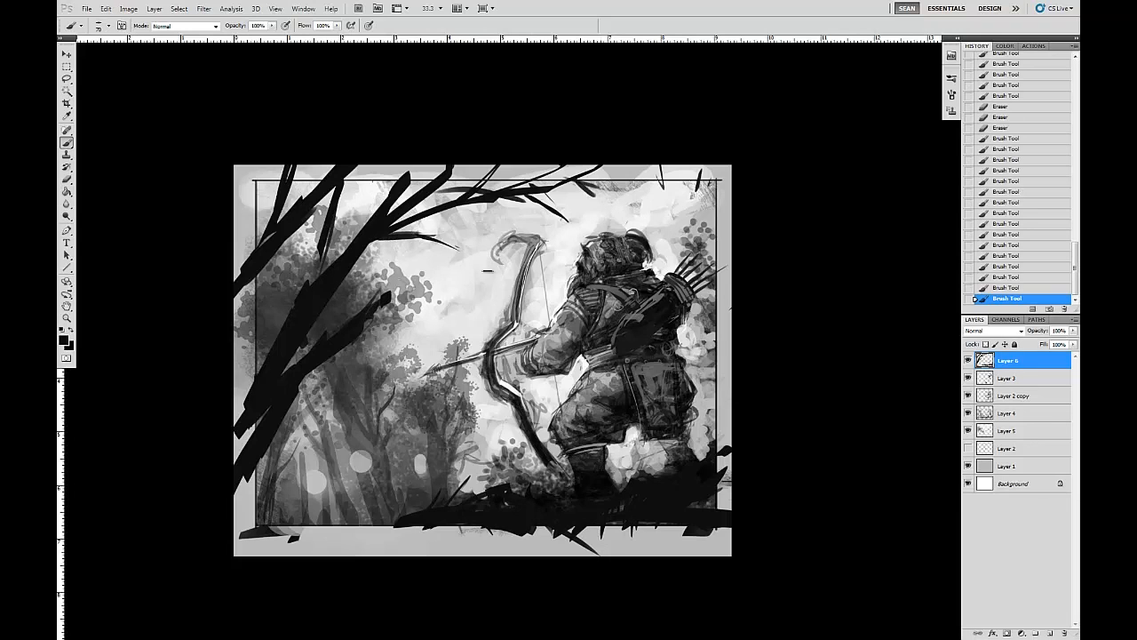
Paint thin black side branches from the foreground trunk toward the arrowhead and thicken the trunk's outer side
mouse_move(293, 405)
mouse_down()
mouse_move(439, 335)
mouse_move(279, 411)
mouse_up()
mouse_move(363, 330)
mouse_down()
mouse_move(449, 308)
mouse_move(406, 322)
mouse_up()
drag(329, 400, 272, 432)
drag(554, 254, 569, 254)
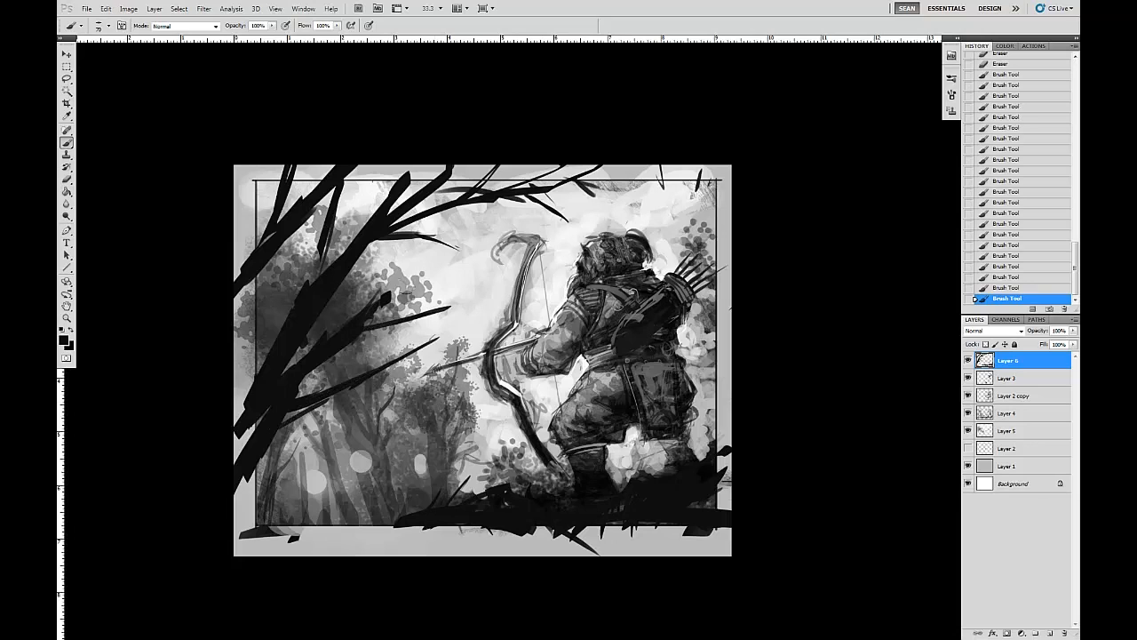
drag(290, 317, 236, 391)
drag(448, 190, 453, 201)
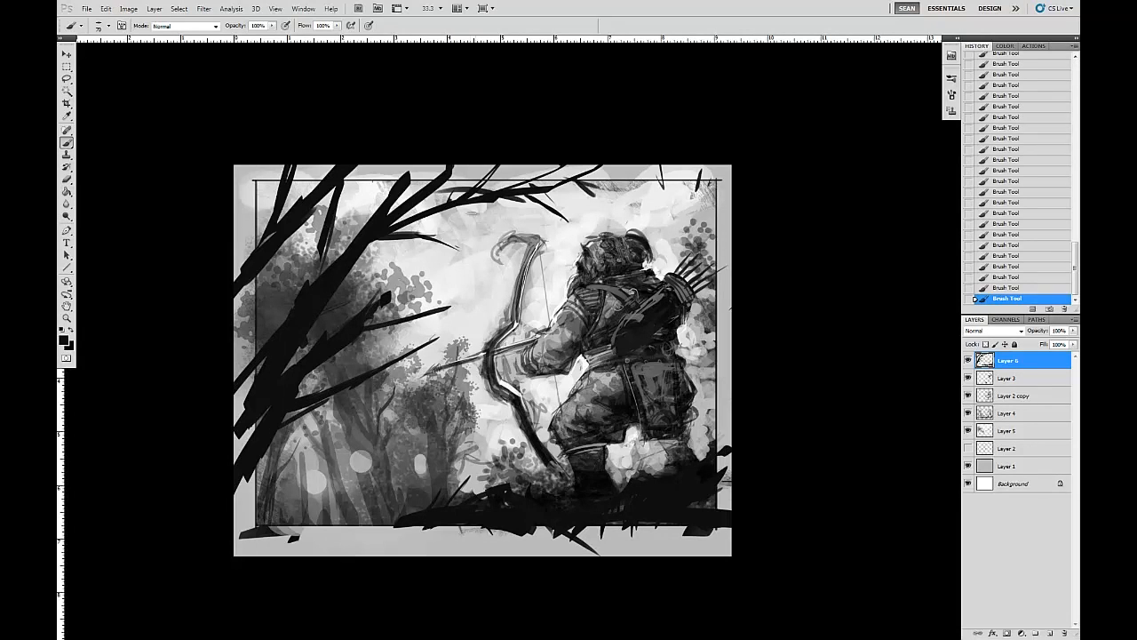
Thicken the overhanging branch along the top and add further black branches rising toward the bright sky
drag(575, 172, 553, 190)
drag(493, 190, 620, 167)
drag(535, 183, 621, 165)
mouse_move(391, 227)
mouse_down()
mouse_move(475, 204)
mouse_move(421, 165)
mouse_up()
mouse_move(242, 507)
mouse_down()
mouse_move(270, 407)
mouse_move(373, 318)
mouse_move(432, 228)
mouse_move(515, 158)
mouse_up()
drag(410, 314, 512, 231)
drag(379, 331, 430, 295)
Trim the branch tips reaching toward the bow with the eraser, reducing the eraser size
key(e)
mouse_move(498, 213)
mouse_down()
mouse_move(480, 266)
mouse_move(453, 254)
mouse_move(498, 238)
mouse_move(543, 199)
mouse_move(458, 306)
mouse_move(455, 409)
mouse_up()
key(b)
key(e)
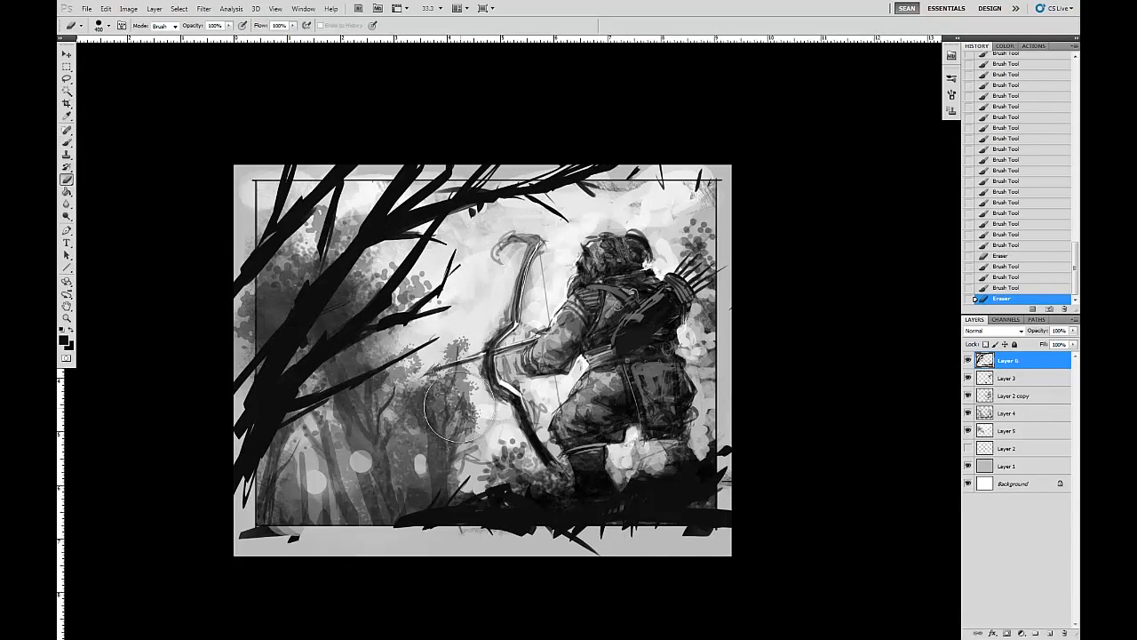
key(bracketleft)
key(bracketleft)
key(bracketleft)
key(bracketleft)
key(bracketleft)
key(bracketleft)
key(bracketleft)
key(bracketleft)
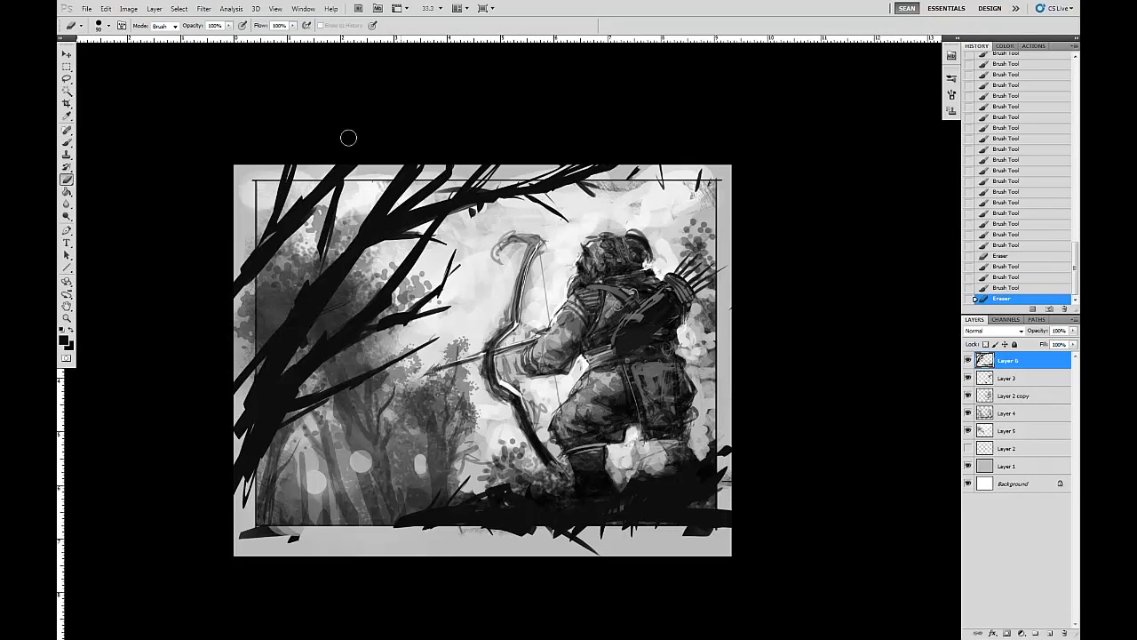
Fill gaps between the slanting foreground branches with thin, near-vertical black offshoots
key(b)
mouse_move(347, 203)
mouse_down()
mouse_move(337, 264)
mouse_move(343, 225)
mouse_up()
mouse_move(313, 271)
mouse_down()
mouse_move(321, 250)
mouse_move(316, 267)
mouse_up()
drag(249, 174, 283, 278)
drag(291, 329, 306, 407)
drag(288, 290, 284, 320)
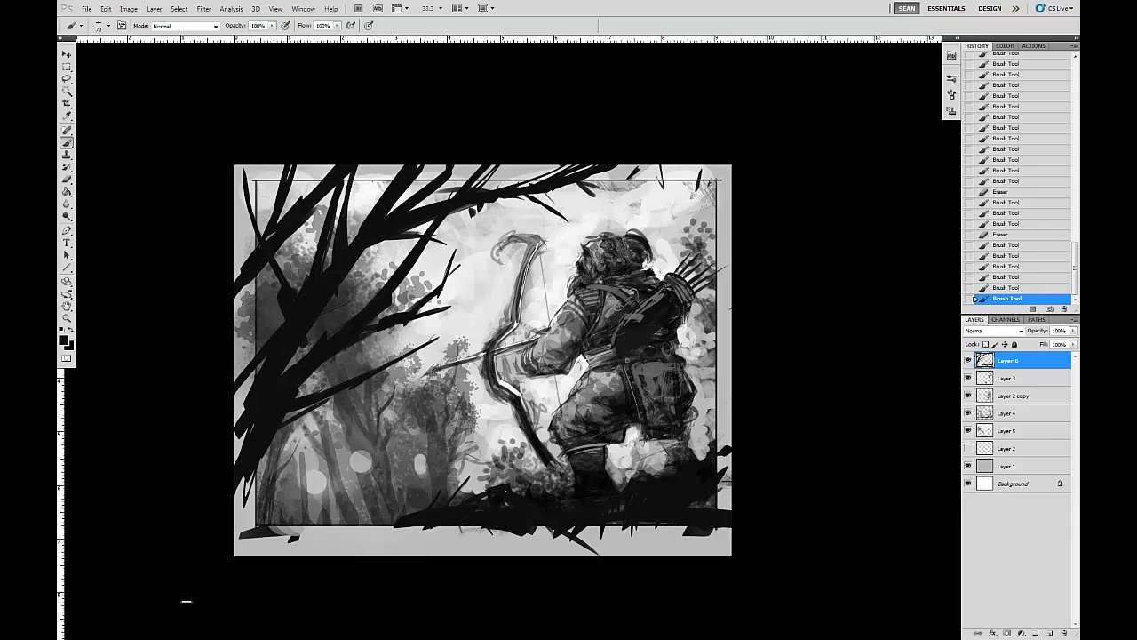
Undo the latest offshoot strokes and redraw a thin, near-vertical branch descending from the painting's upper-left edge into the trunk
key(ctrl+alt+z)
key(ctrl+alt+z)
key(ctrl+alt+z)
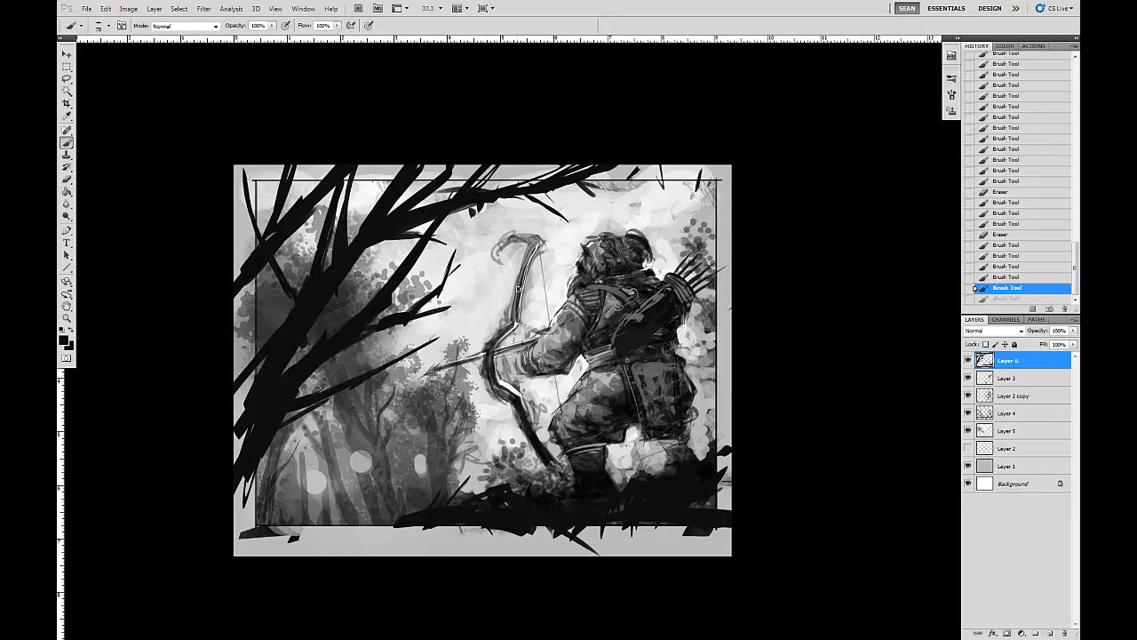
mouse_move(248, 165)
mouse_down()
mouse_move(281, 267)
mouse_move(295, 273)
mouse_up()
key(ctrl+alt+z)
drag(263, 166, 291, 305)
key(ctrl+alt+z)
drag(267, 167, 288, 304)
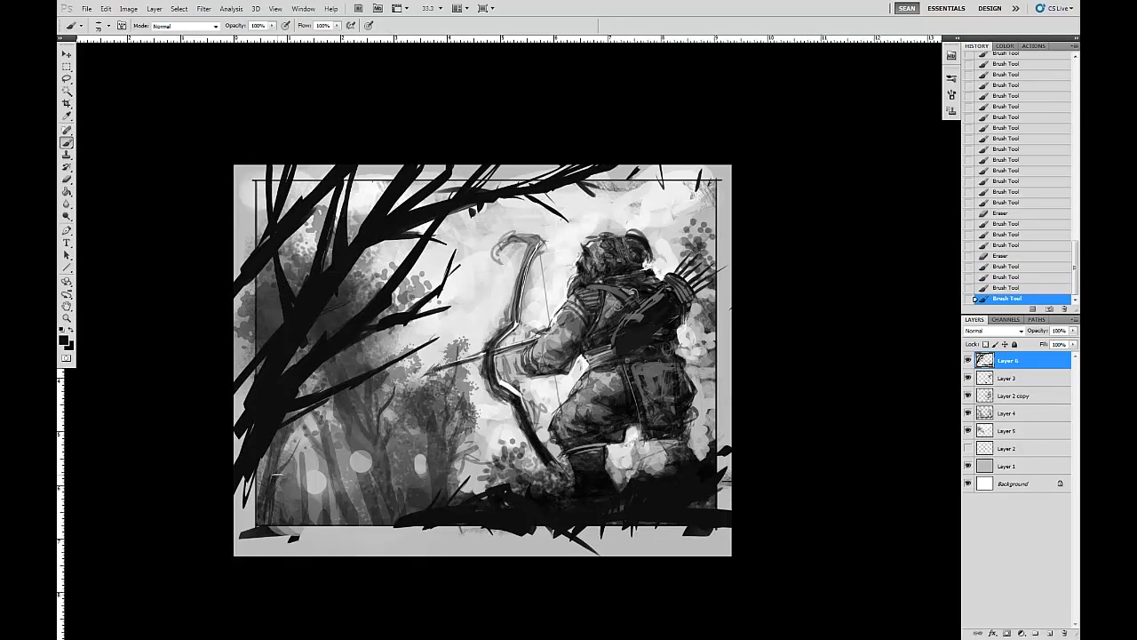
Add thin black offshoots between the slanting foreground branches and thicken the lower trunk along the painting's left edge
mouse_move(366, 377)
mouse_down()
mouse_move(417, 365)
mouse_move(433, 316)
mouse_up()
key(ctrl+z)
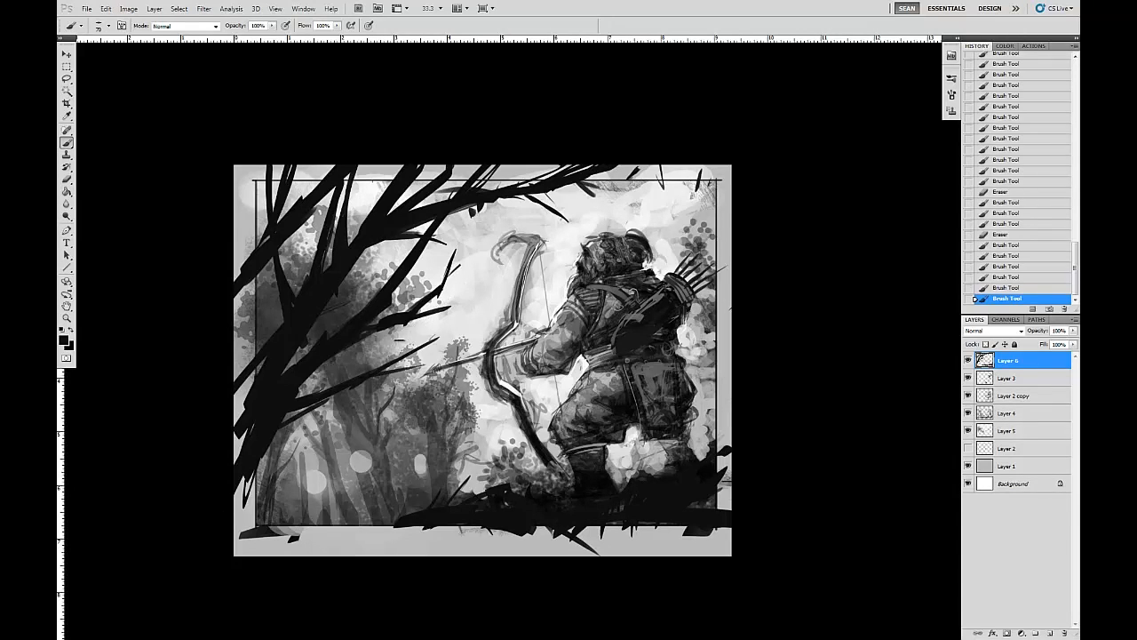
drag(377, 263, 353, 317)
mouse_move(398, 252)
mouse_down()
mouse_move(409, 196)
mouse_move(400, 241)
mouse_up()
mouse_move(374, 282)
mouse_down()
mouse_move(388, 249)
mouse_move(377, 165)
mouse_up()
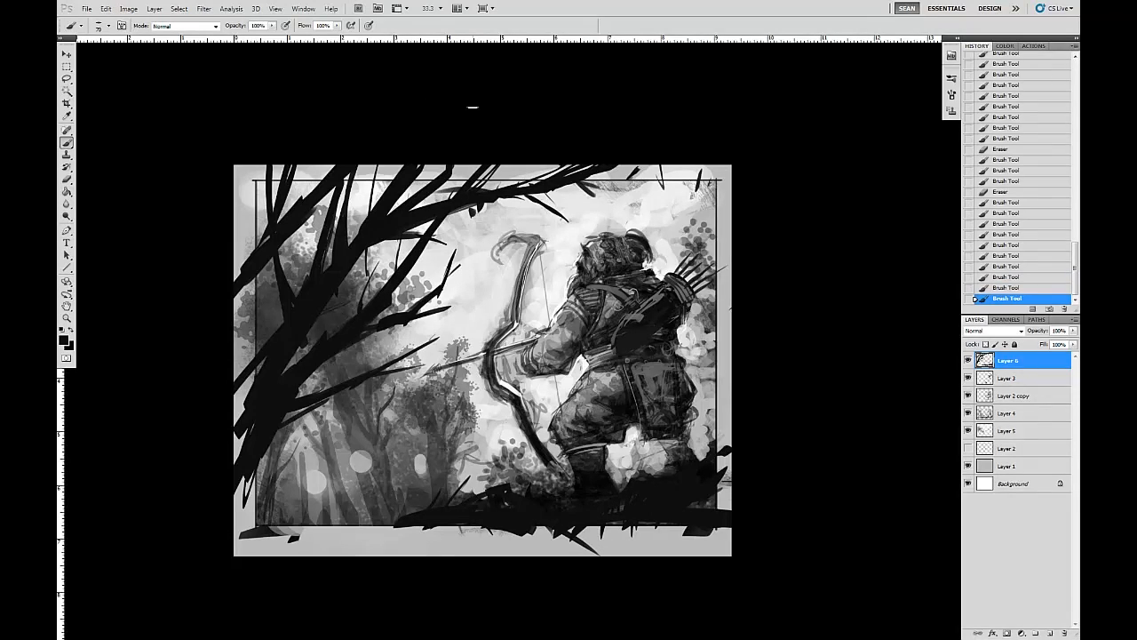
mouse_move(258, 364)
mouse_down()
mouse_move(237, 398)
mouse_move(237, 509)
mouse_up()
Paint sharp black grass blades rising from the dark ground, behind the archer and in front of the bow
mouse_move(702, 462)
mouse_down()
mouse_move(724, 405)
mouse_move(706, 413)
mouse_up()
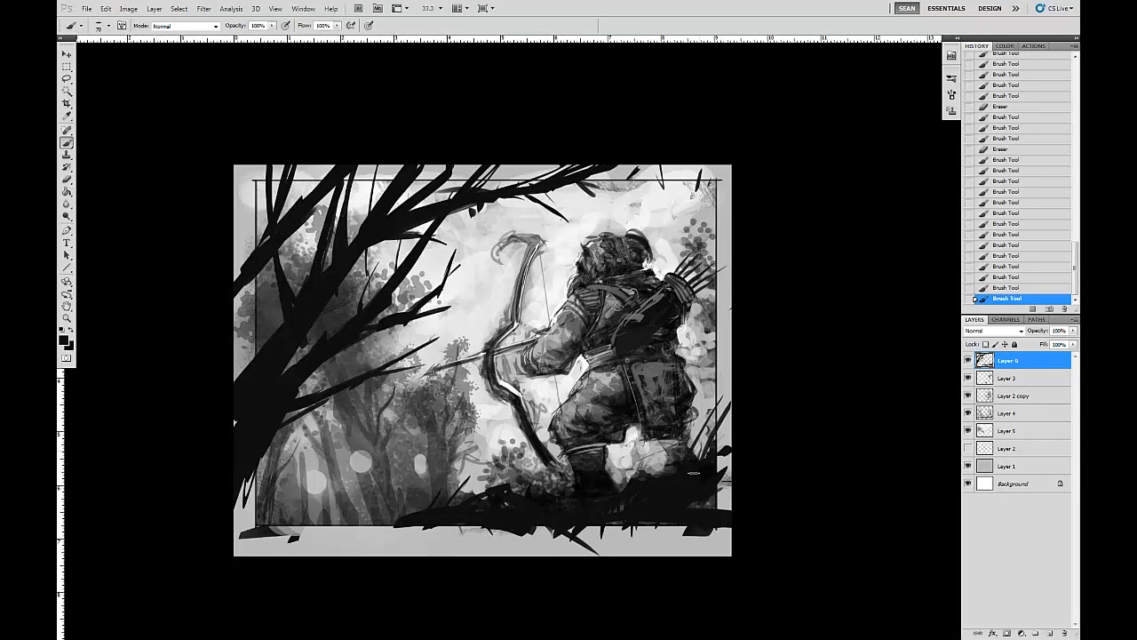
drag(579, 492, 542, 498)
mouse_move(533, 499)
mouse_down()
mouse_move(498, 503)
mouse_move(488, 469)
mouse_up()
mouse_move(403, 497)
mouse_down()
mouse_move(437, 451)
mouse_move(434, 490)
mouse_move(463, 414)
mouse_up()
drag(456, 505, 471, 437)
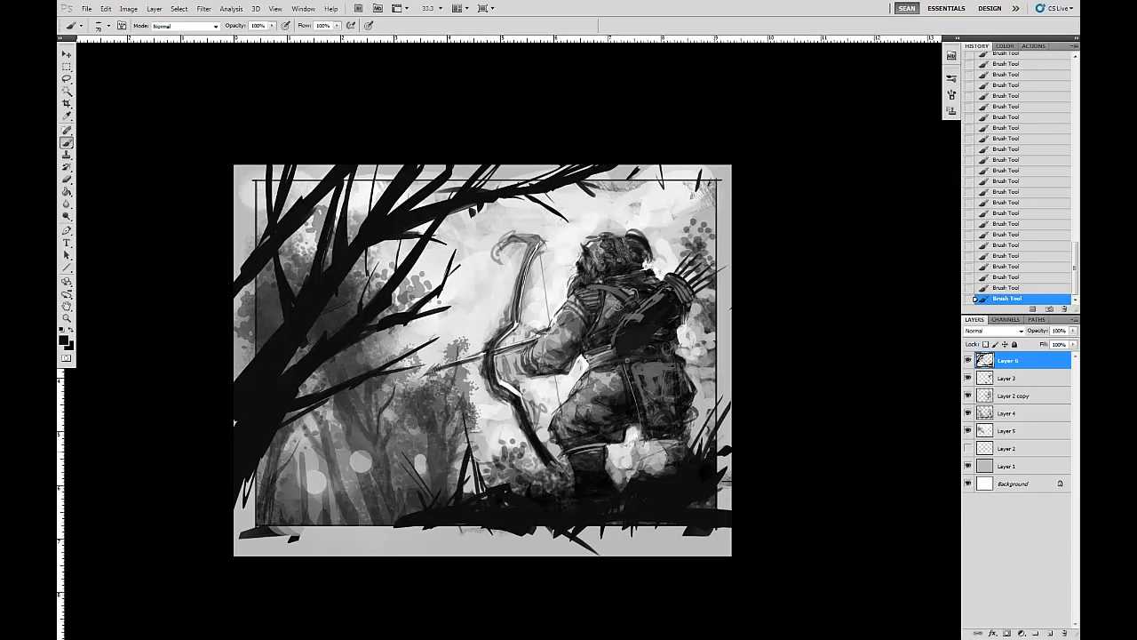
Thin the new grass blades with the eraser and trim the branch tips nearest the bow
key(e)
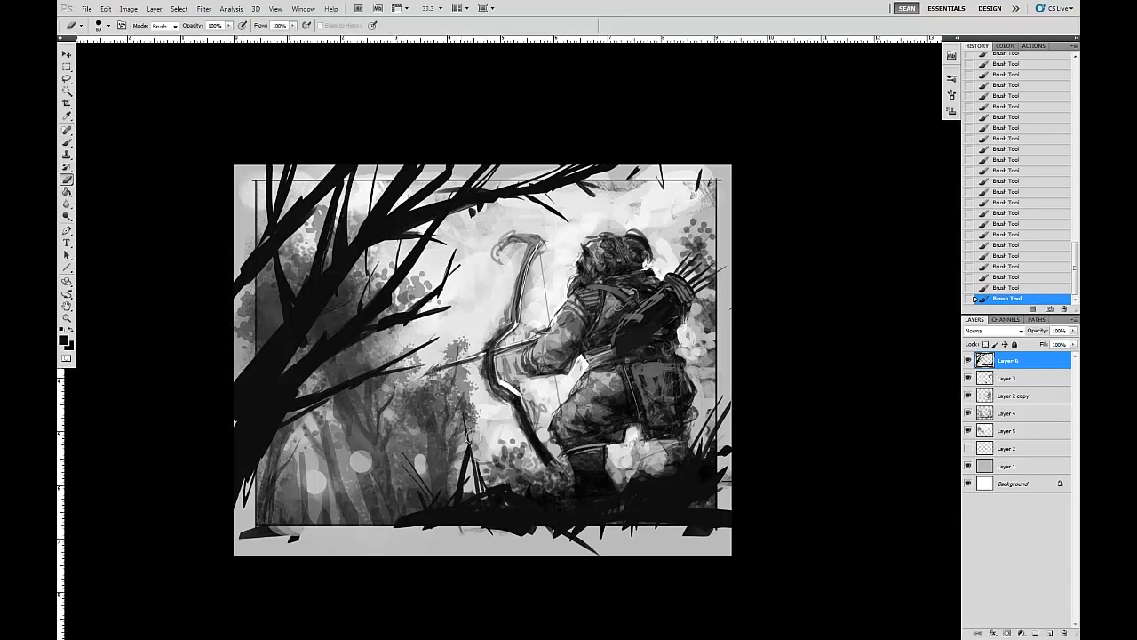
drag(474, 468, 473, 444)
mouse_move(454, 496)
mouse_down()
mouse_move(468, 449)
mouse_move(416, 466)
mouse_move(405, 453)
mouse_up()
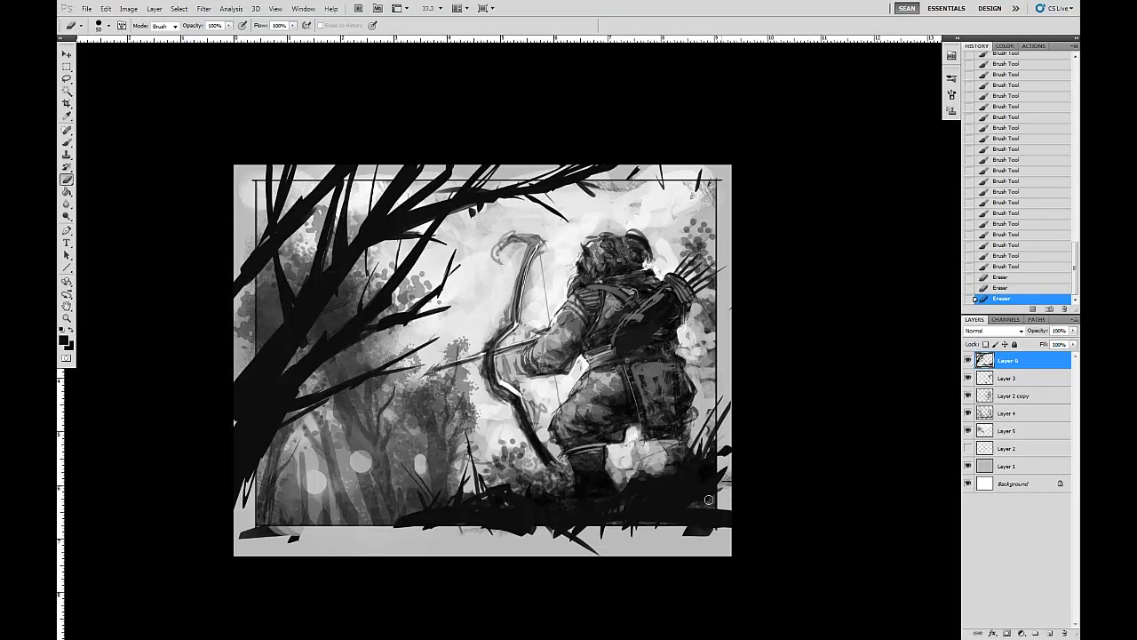
drag(508, 492, 527, 495)
drag(450, 323, 441, 304)
drag(462, 264, 454, 277)
drag(425, 494, 432, 508)
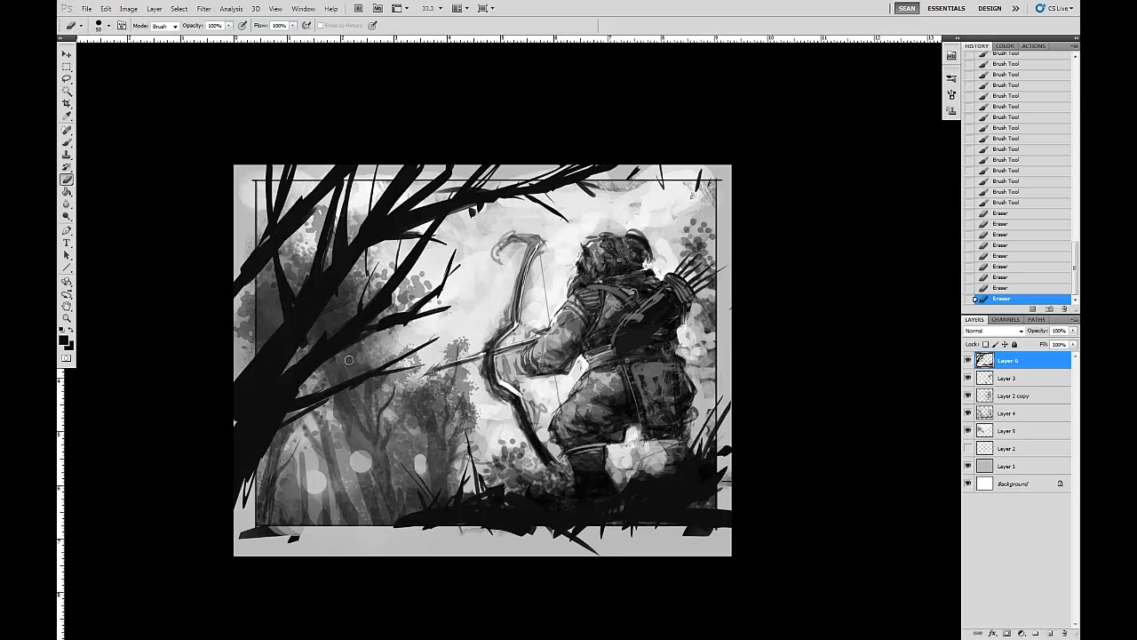
Change the foreground colour to a deeper black and paint shadow strokes along the foreground trunk and main branches
key(i)
click(64, 340)
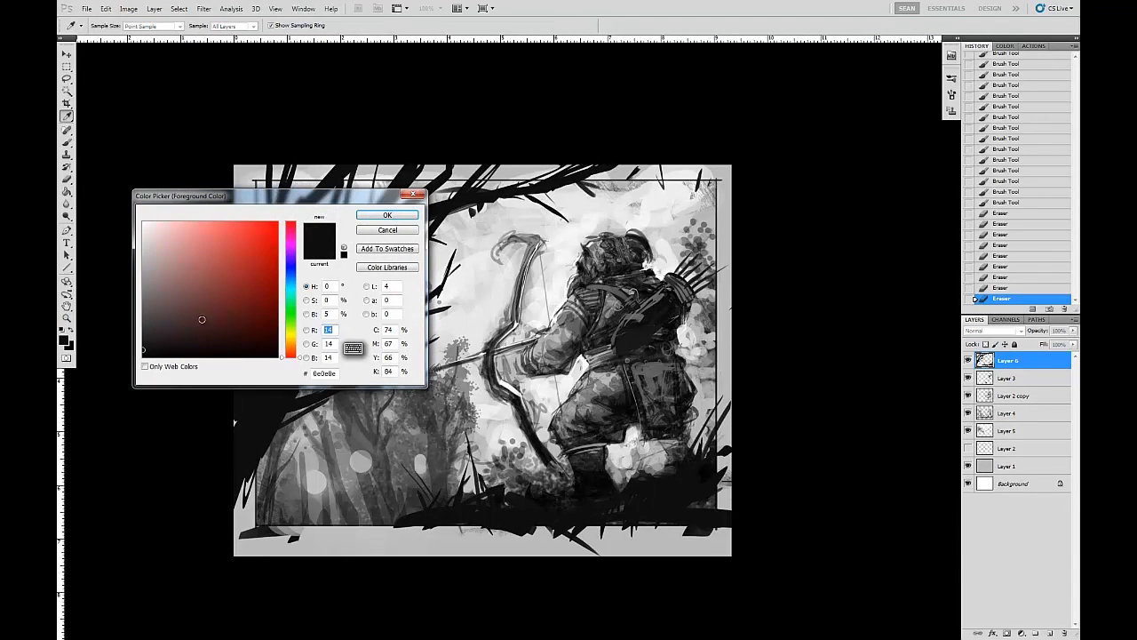
click(387, 215)
key(b)
mouse_move(267, 414)
mouse_down()
mouse_move(280, 400)
mouse_move(238, 471)
mouse_move(316, 360)
mouse_move(358, 329)
mouse_up()
mouse_move(276, 371)
mouse_down()
mouse_move(248, 397)
mouse_move(369, 222)
mouse_up()
drag(295, 314, 365, 221)
drag(230, 469, 240, 444)
drag(233, 444, 234, 423)
drag(369, 224, 415, 215)
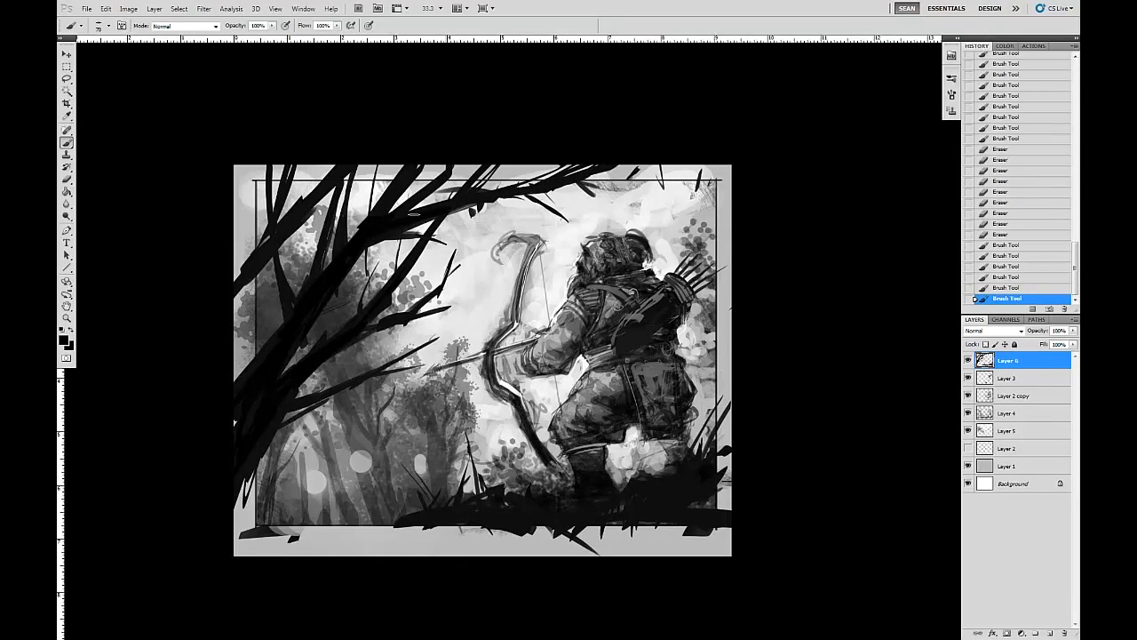
drag(409, 172, 394, 199)
Extend the black ground toward the painting's left and flick thin light grass blades along its upper edge
drag(694, 503, 724, 505)
drag(419, 525, 372, 534)
drag(591, 204, 606, 206)
key(x)
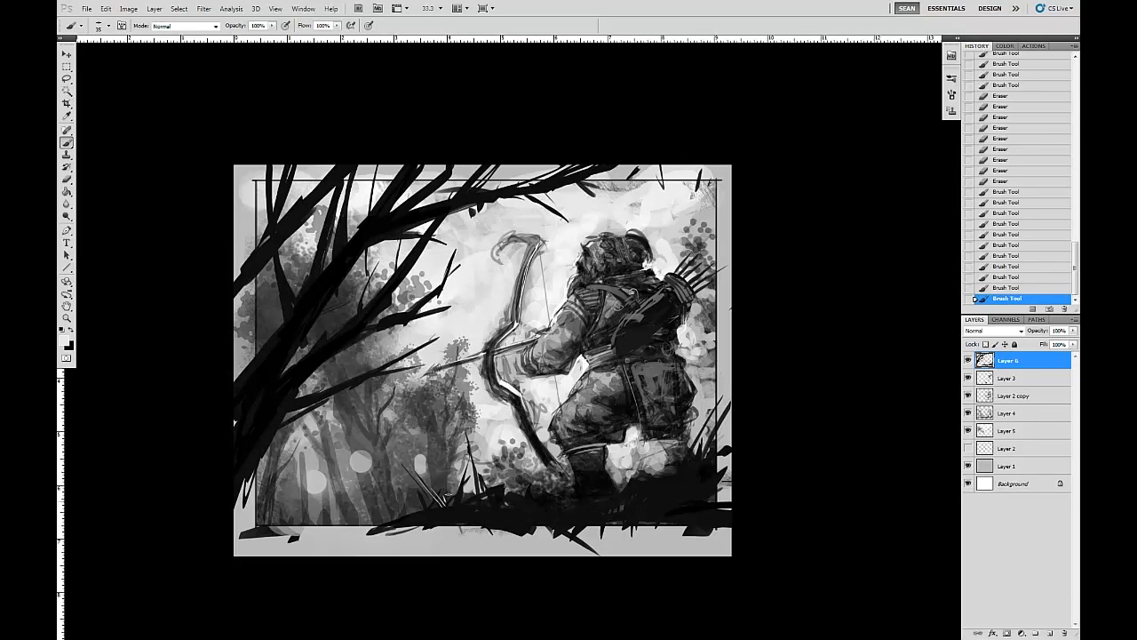
click(478, 482)
click(452, 502)
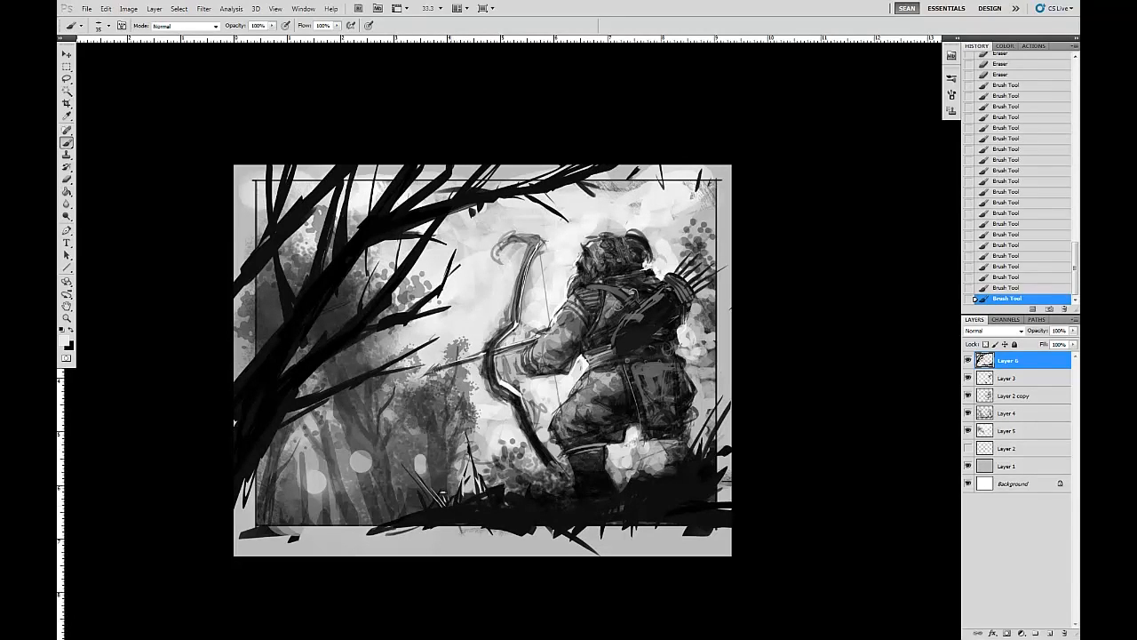
click(433, 465)
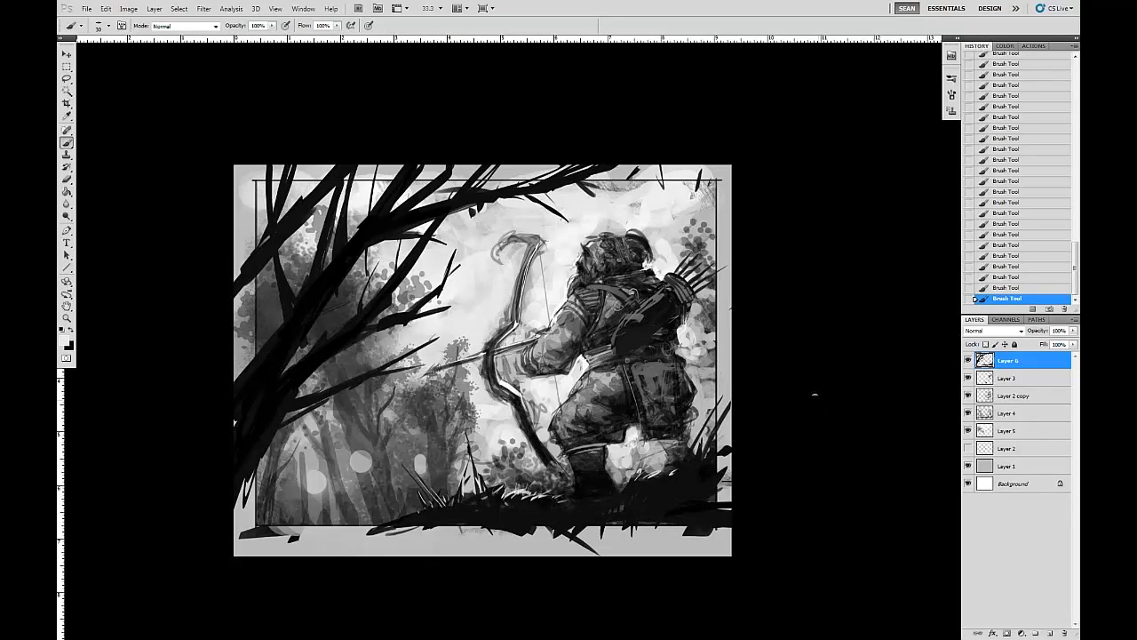
Save a JPEG copy of the painting to the Desktop as WIP_04, keeping the working file's layers unflattened
click(105, 8)
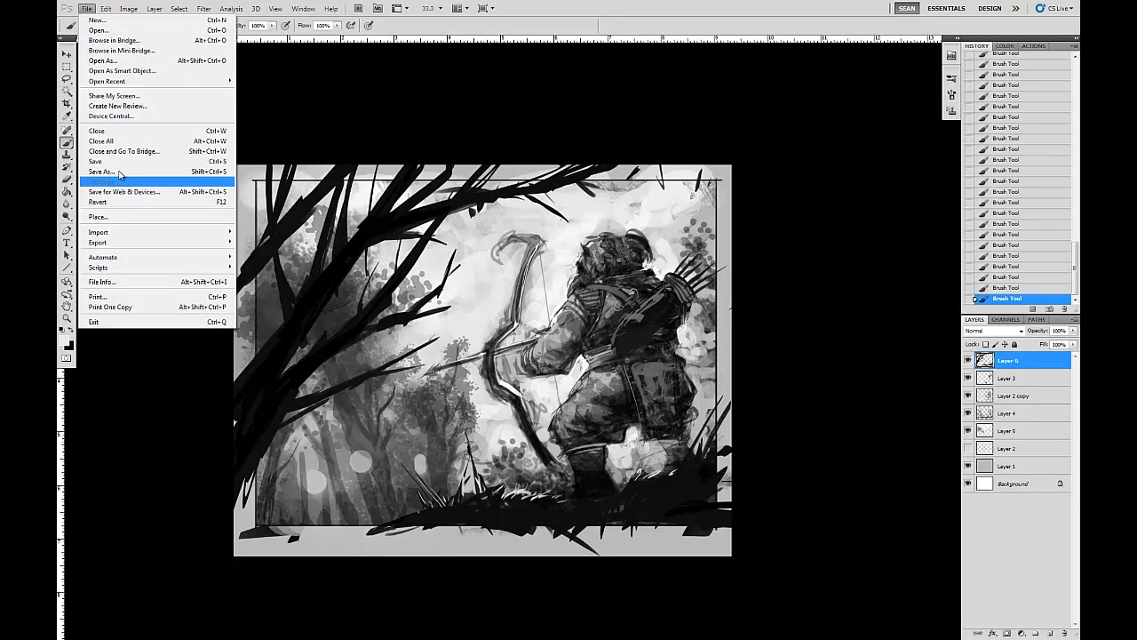
key(Escape)
key(ctrl+shift+s)
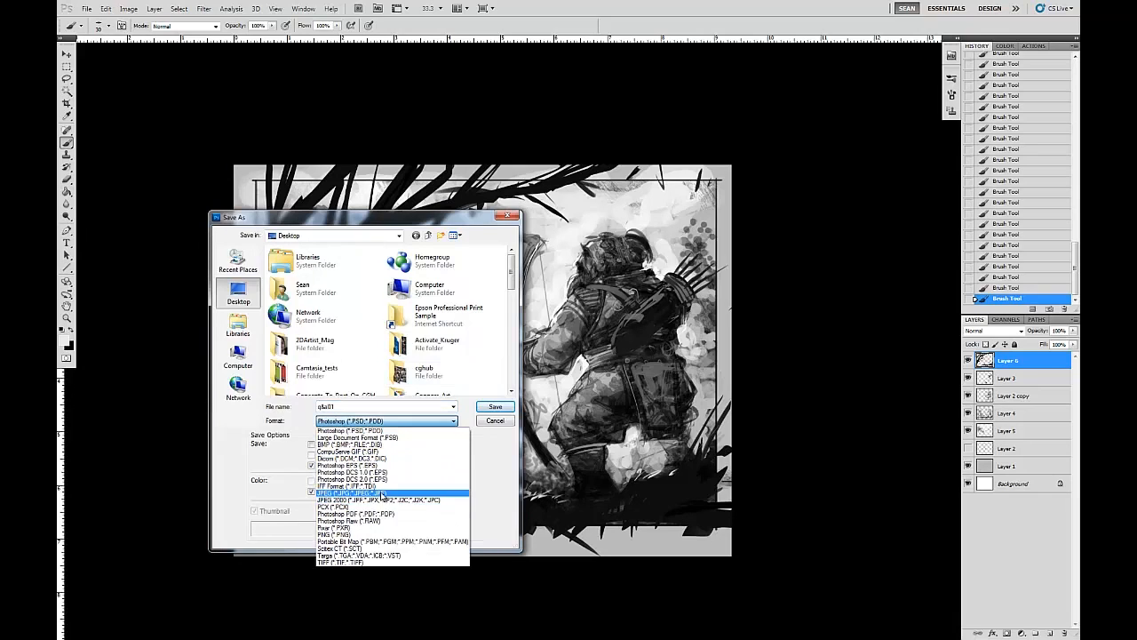
click(396, 493)
double_click(330, 407)
text(W)
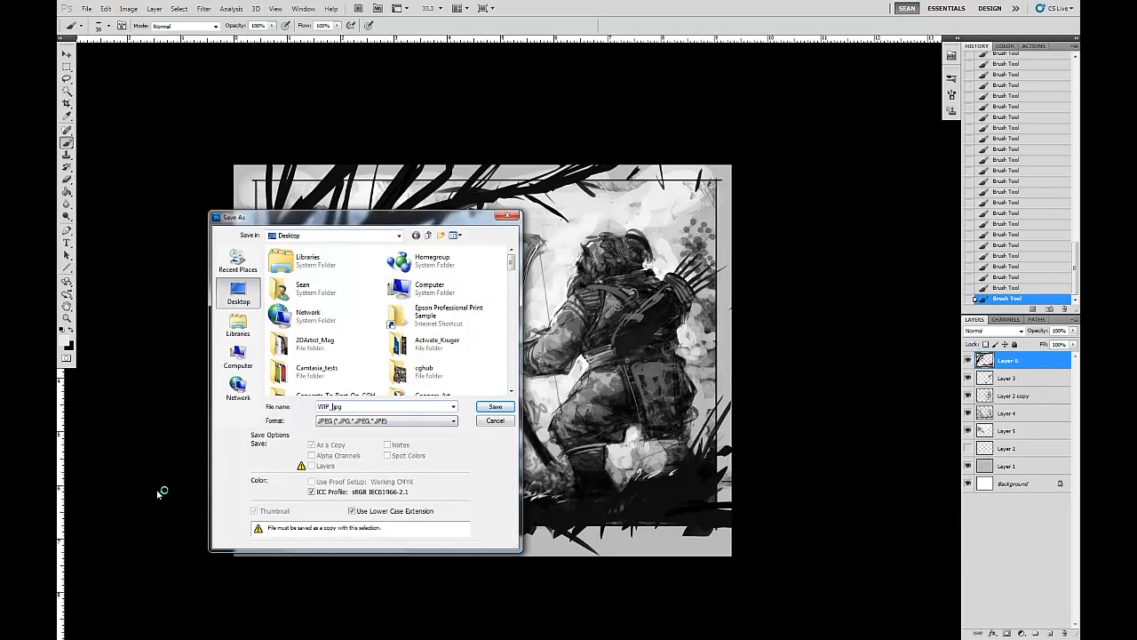
text(IP_04)
key(Return)
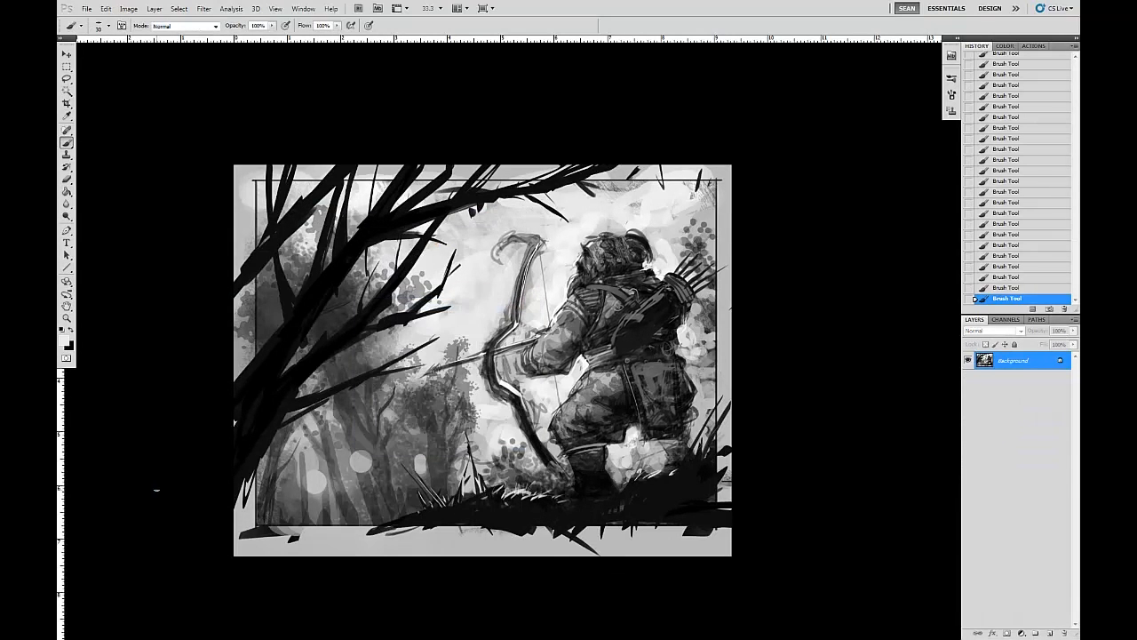
key(ctrl+z)
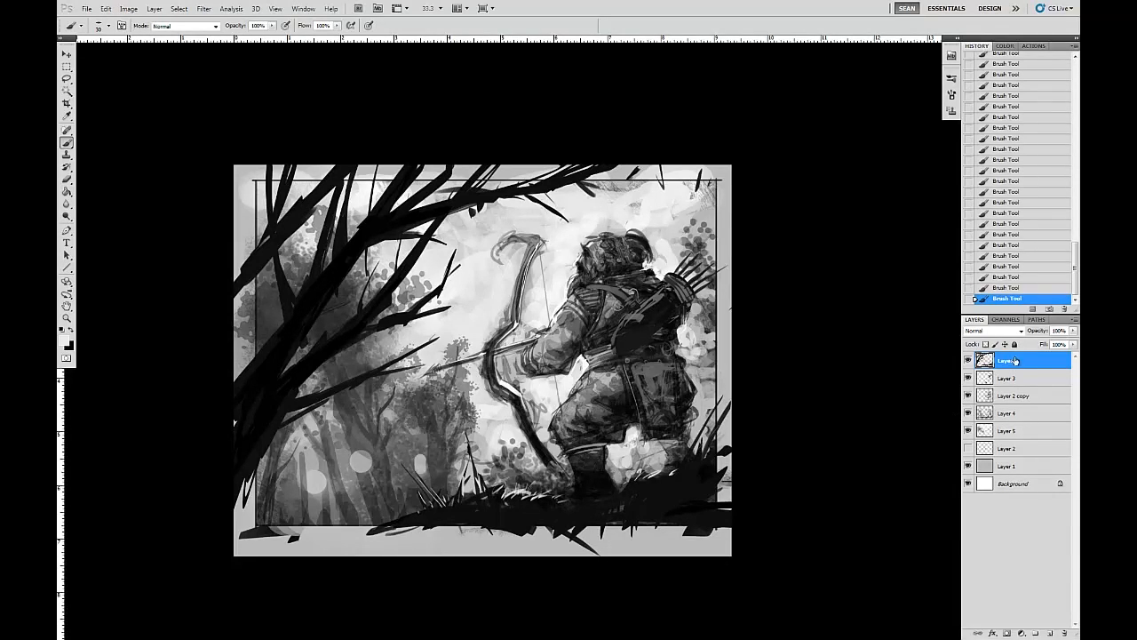
Select Layer 4 and set up a 60 px hard round brush with black as the foreground colour
click(997, 414)
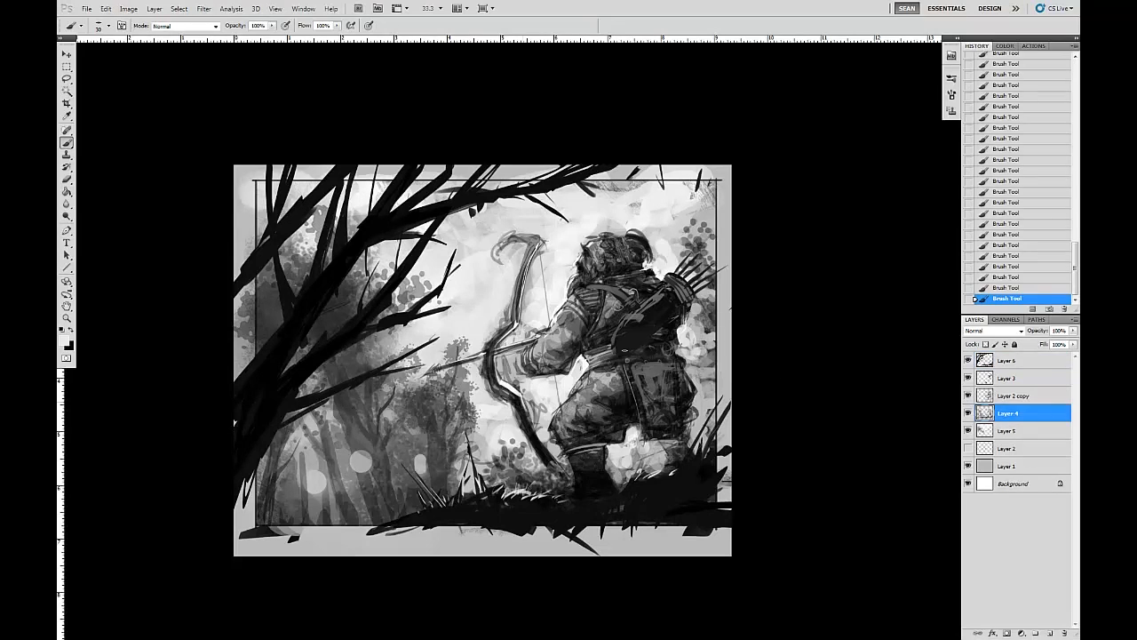
click(106, 25)
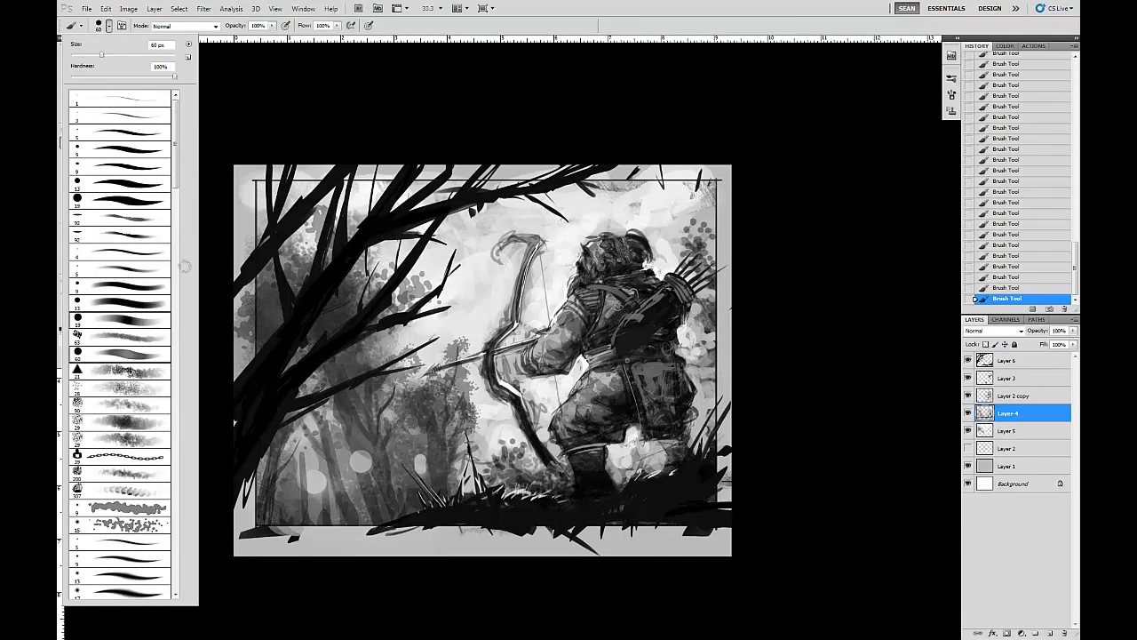
click(335, 113)
key(x)
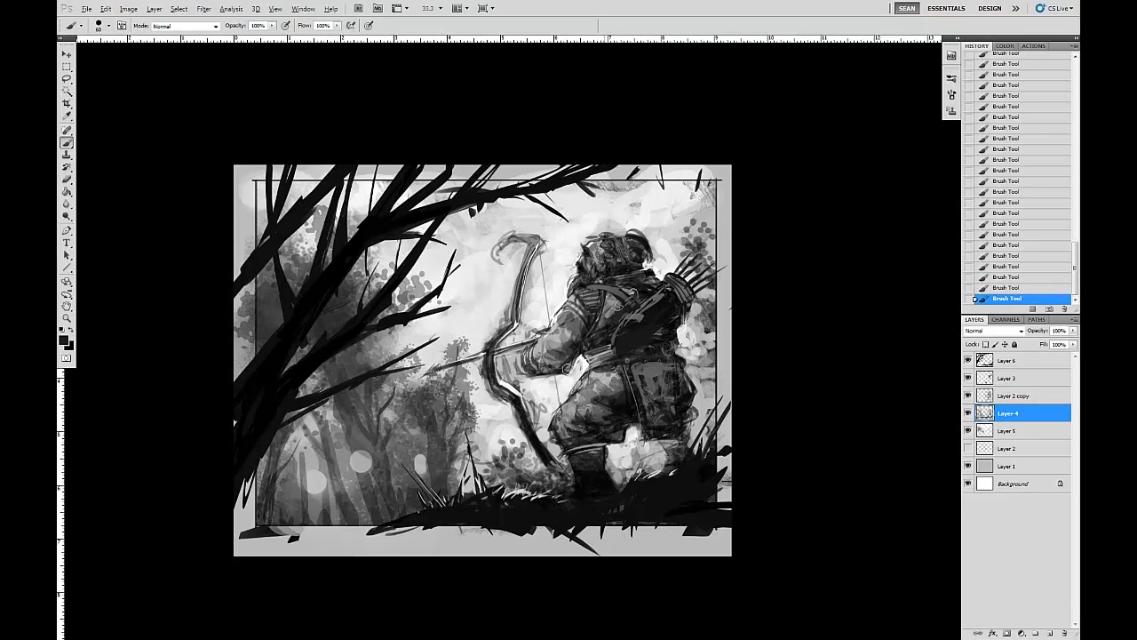
Try darkening the archer's bow arm with black strokes on Layer 4, Layer 2 copy and Layer 3
key(bracketright)
key(bracketright)
key(bracketright)
key(bracketright)
key(bracketright)
key(bracketright)
mouse_move(538, 351)
mouse_down()
mouse_move(489, 382)
mouse_move(506, 364)
mouse_up()
key(bracketleft)
key(bracketleft)
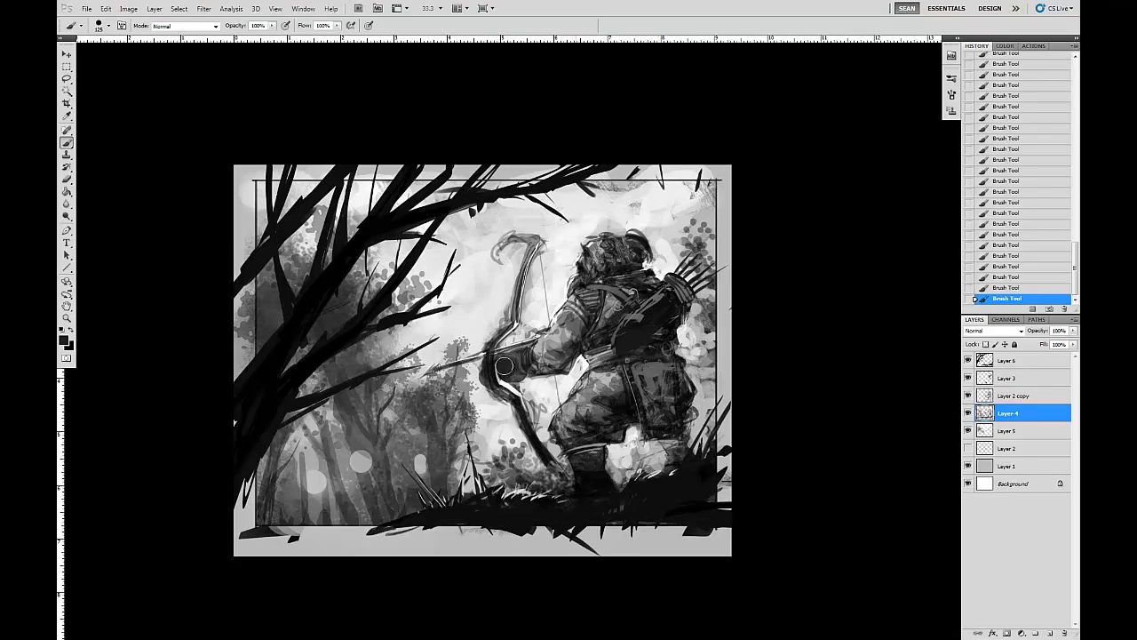
click(1006, 398)
key(bracketleft)
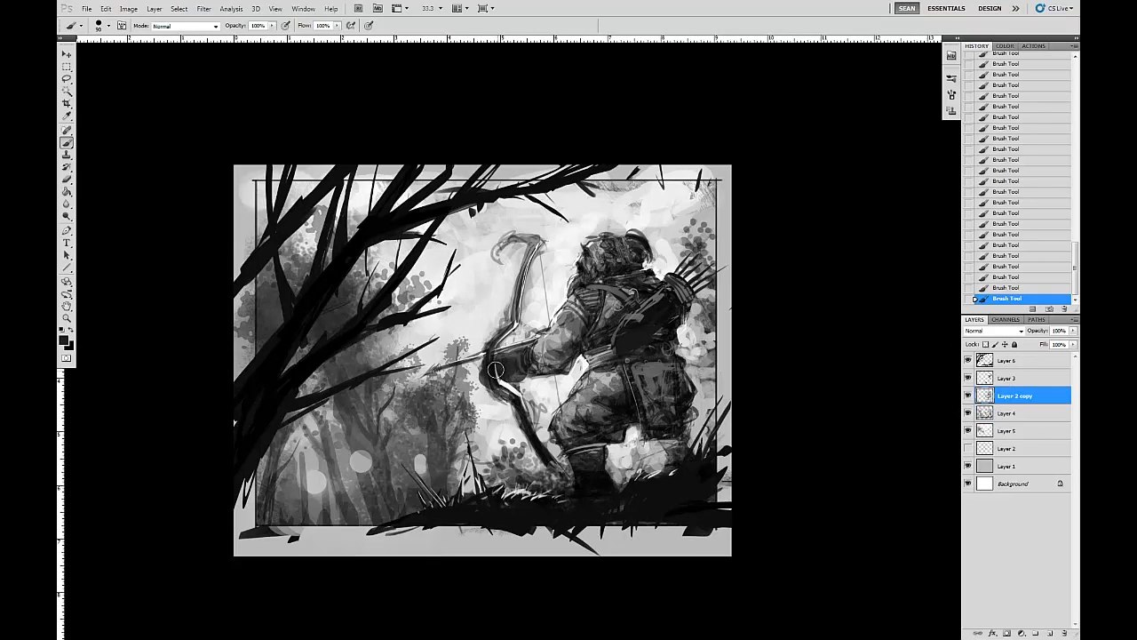
click(1010, 379)
key(bracketleft)
key(bracketleft)
mouse_move(497, 359)
mouse_down()
mouse_move(559, 373)
mouse_move(546, 356)
mouse_move(561, 345)
mouse_move(554, 369)
mouse_move(574, 336)
mouse_move(510, 383)
mouse_move(480, 347)
mouse_up()
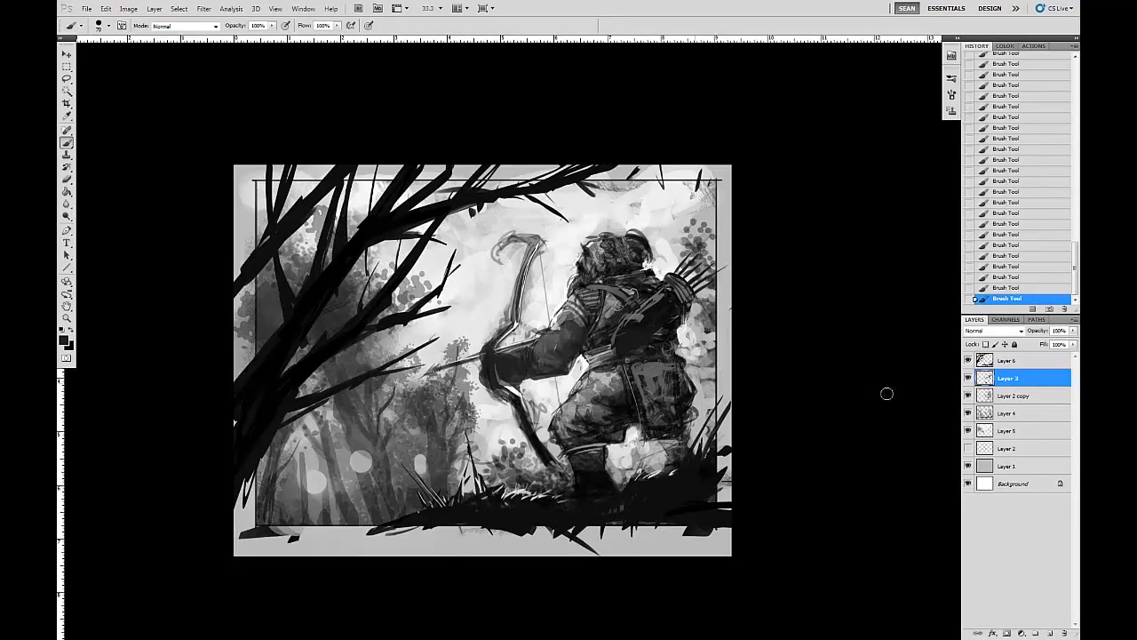
Undo the black strokes painted over the archer's bow arm
key(ctrl+alt+z)
key(ctrl+alt+z)
key(alt+bracketleft)
key(alt+bracketleft)
key(ctrl+alt+z)
key(ctrl+alt+z)
key(ctrl+alt+z)
key(ctrl+alt+z)
key(ctrl+alt+z)
key(ctrl+alt+z)
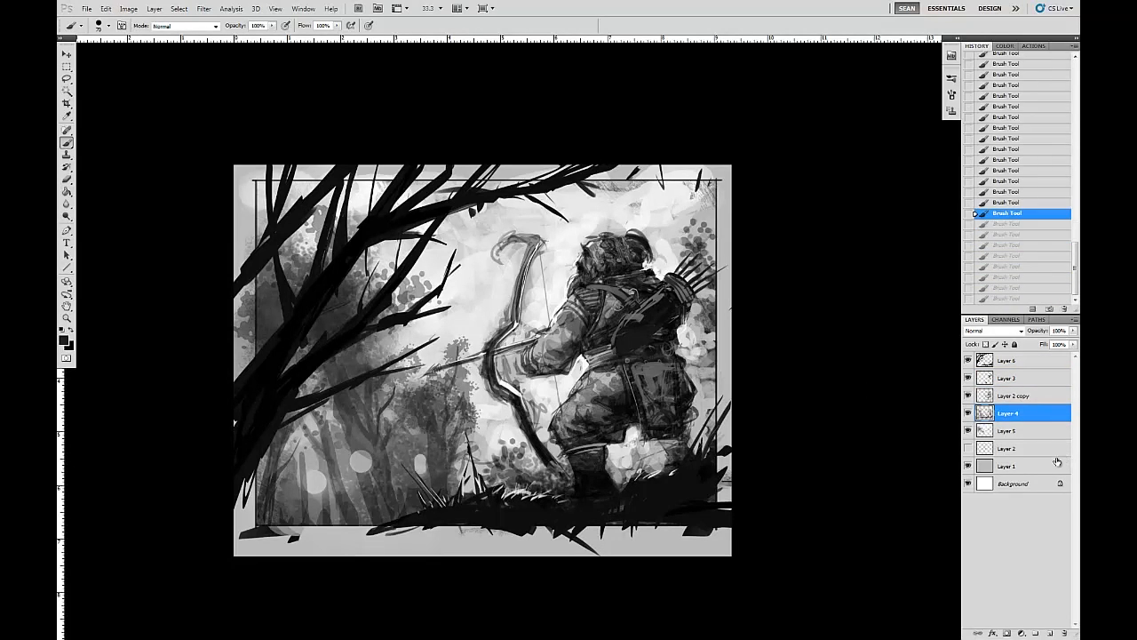
Add a new layer above Layer 3 and block in the archer's forearm and bow hand in black, trimming the hand's outline
key(alt+bracketright)
key(alt+bracketright)
click(1050, 633)
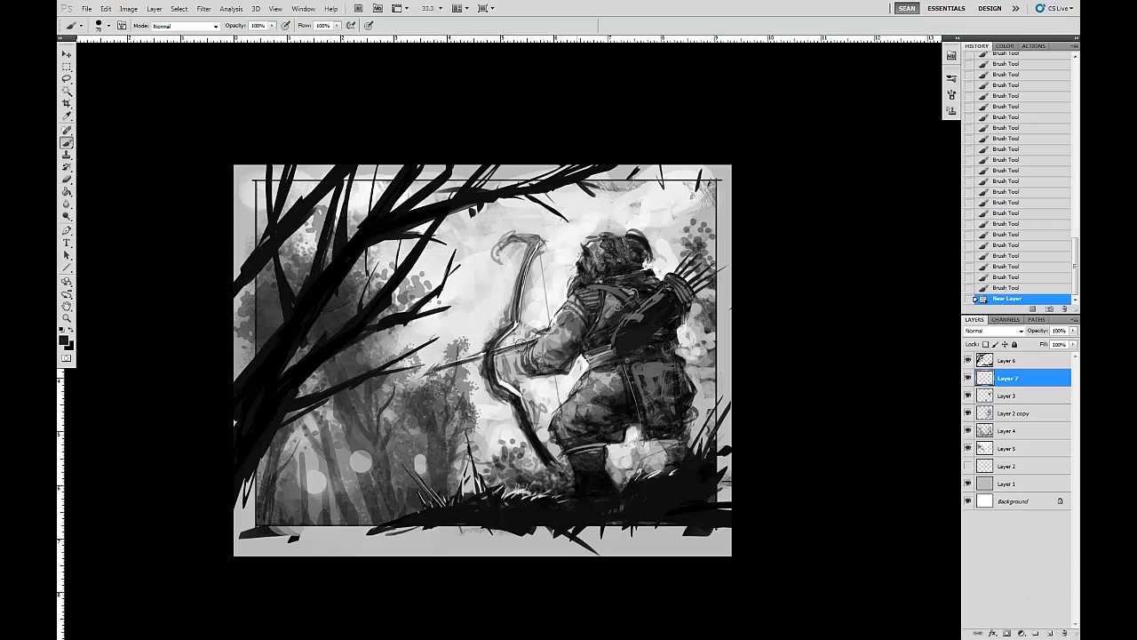
mouse_move(547, 368)
mouse_down()
mouse_move(542, 345)
mouse_move(498, 359)
mouse_move(501, 382)
mouse_move(482, 381)
mouse_up()
mouse_move(491, 380)
mouse_down()
mouse_move(458, 431)
mouse_move(494, 369)
mouse_move(483, 372)
mouse_move(482, 359)
mouse_move(498, 364)
mouse_move(502, 245)
mouse_move(484, 331)
mouse_move(486, 391)
mouse_up()
key(e)
drag(483, 348, 481, 352)
mouse_move(481, 358)
mouse_down()
mouse_move(498, 330)
mouse_move(509, 358)
mouse_move(544, 383)
mouse_move(559, 357)
mouse_move(533, 348)
mouse_move(576, 364)
mouse_move(476, 391)
mouse_move(478, 402)
mouse_up()
Refine the black silhouette of the bow hand by alternately painting and erasing, and extend the dark tone up the sleeve
key(b)
key(e)
key(b)
key(e)
key(b)
mouse_move(484, 360)
mouse_down()
mouse_move(476, 391)
mouse_move(502, 384)
mouse_move(471, 382)
mouse_move(475, 374)
mouse_move(480, 389)
mouse_move(522, 363)
mouse_move(487, 373)
mouse_move(480, 391)
mouse_move(493, 391)
mouse_up()
key(e)
key(b)
key(e)
key(b)
key(e)
key(b)
drag(487, 348, 496, 356)
drag(579, 321, 560, 351)
Choose a flat-tipped brush, sample a grey from the sleeve and paint short fold strokes along the forearm
click(108, 26)
double_click(133, 234)
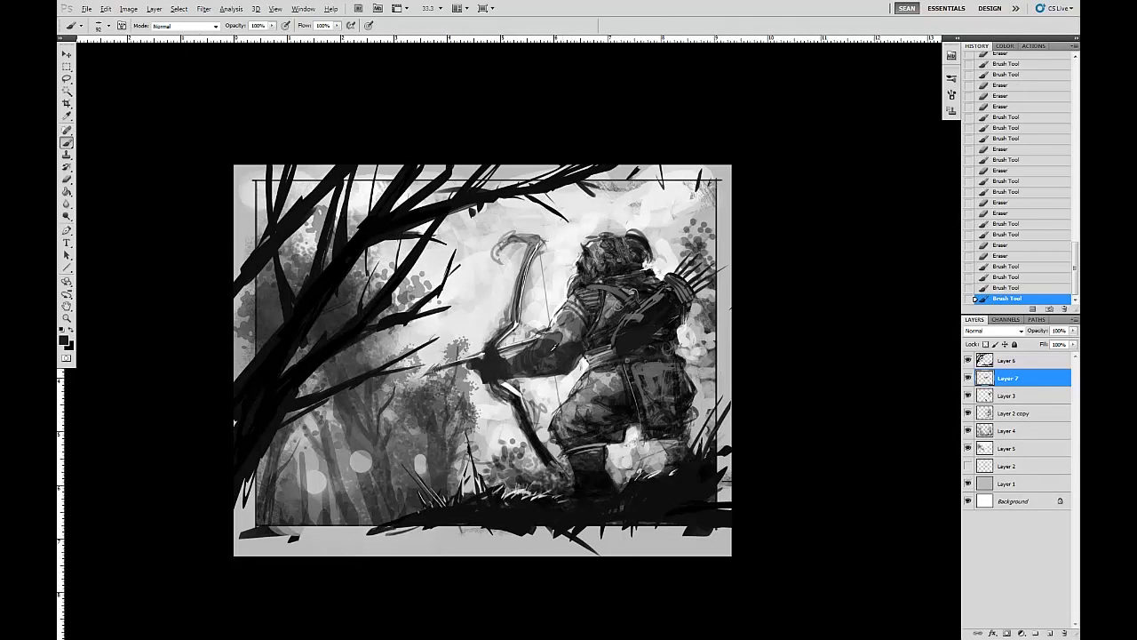
alt+click(563, 336)
drag(553, 336, 560, 349)
drag(544, 341, 549, 355)
drag(534, 350, 537, 362)
drag(522, 353, 526, 366)
drag(503, 359, 539, 359)
Reduce the brush size and define the bow hand's fingers and the arrow shaft around them
key(bracketleft)
key(bracketleft)
drag(517, 356, 526, 360)
mouse_move(504, 360)
mouse_down()
mouse_move(521, 370)
mouse_move(467, 362)
mouse_up()
drag(480, 359, 457, 363)
drag(471, 361, 453, 364)
mouse_move(462, 363)
mouse_down()
mouse_move(435, 369)
mouse_move(480, 368)
mouse_up()
Sample greys from the hand and arm to refine the bow's edge and the upper sleeve
alt+click(483, 351)
alt+click(498, 358)
drag(524, 313, 515, 318)
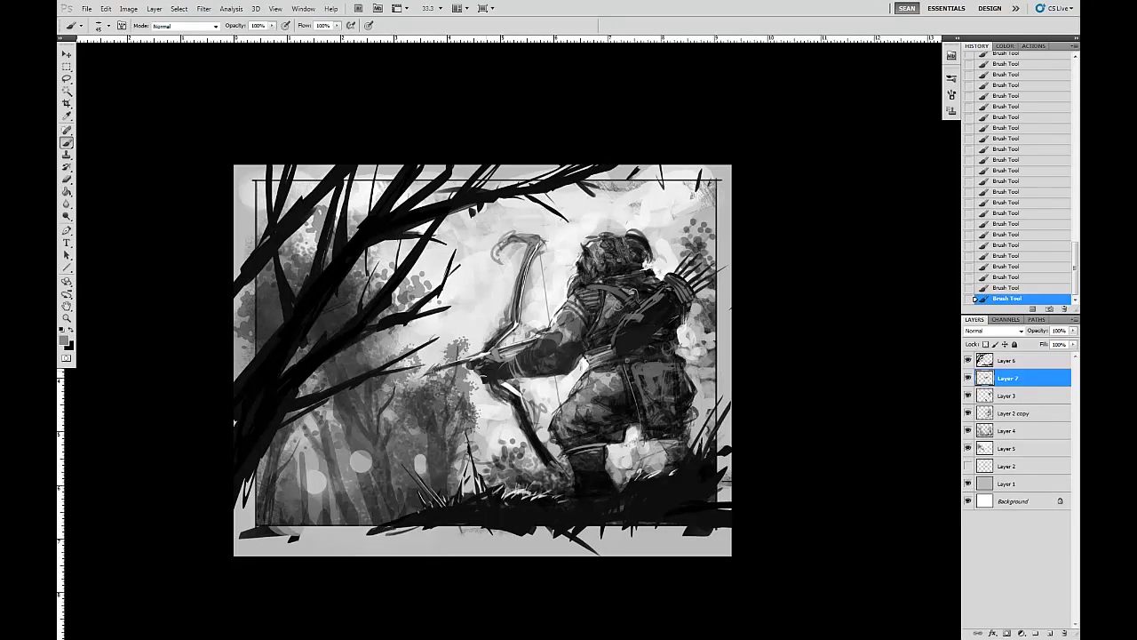
alt+click(485, 365)
drag(553, 313, 579, 333)
alt+click(568, 326)
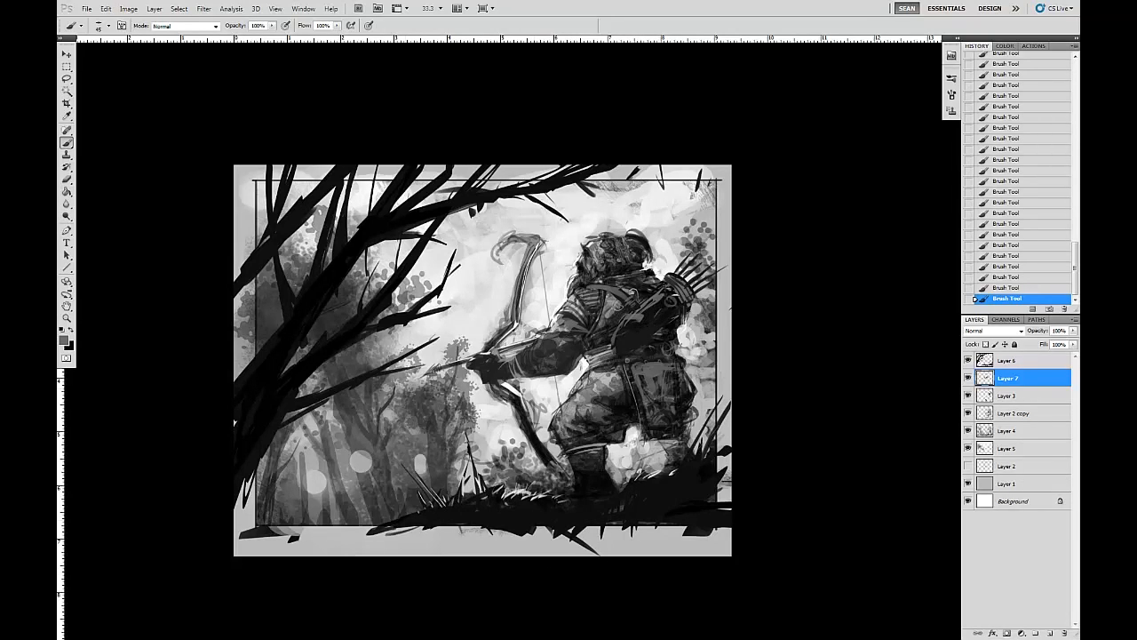
Detail the quiver and hip pouch on the archer's back with tones sampled from the figure
drag(633, 329, 622, 350)
alt+click(709, 356)
alt+click(635, 392)
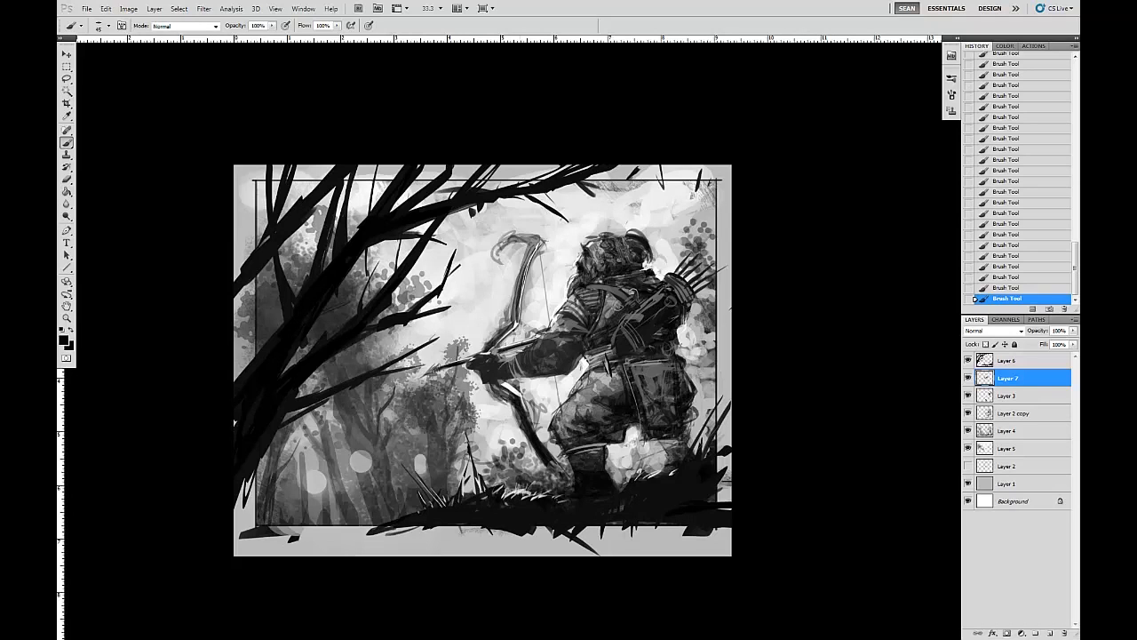
Try sketching a looping black shape rising from the ground in front of the archer, undoing each version
mouse_move(427, 478)
mouse_down()
mouse_move(437, 446)
mouse_move(417, 476)
mouse_up()
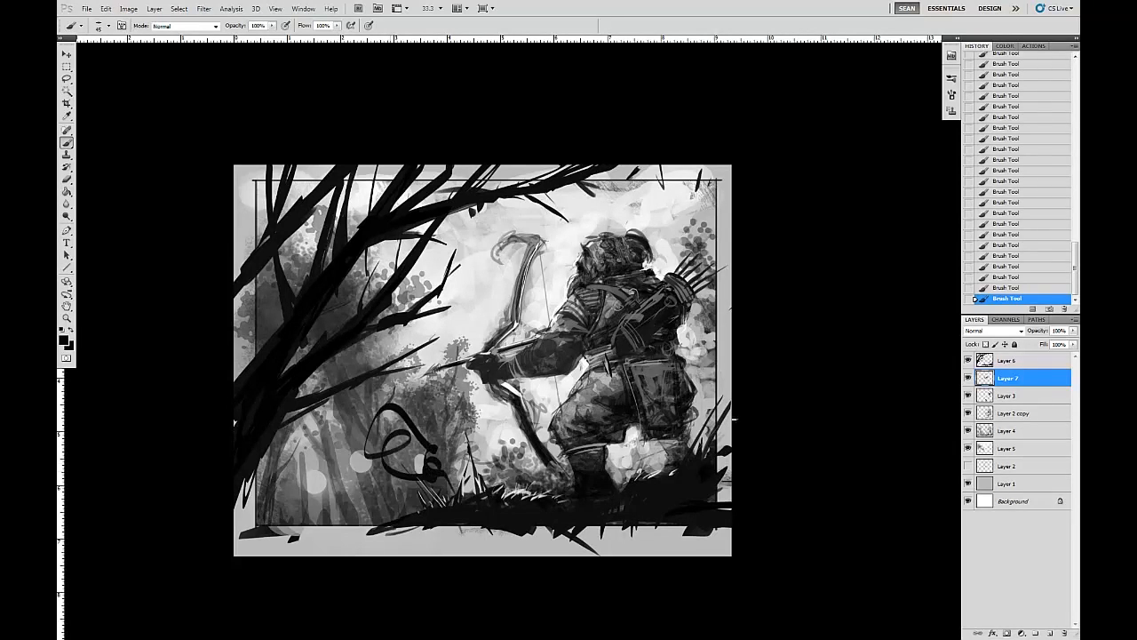
key(ctrl+z)
mouse_move(330, 480)
mouse_down()
mouse_move(410, 437)
mouse_move(355, 473)
mouse_move(419, 502)
mouse_move(400, 502)
mouse_move(431, 469)
mouse_move(429, 430)
mouse_move(386, 415)
mouse_move(491, 425)
mouse_up()
key(ctrl+z)
key(ctrl+z)
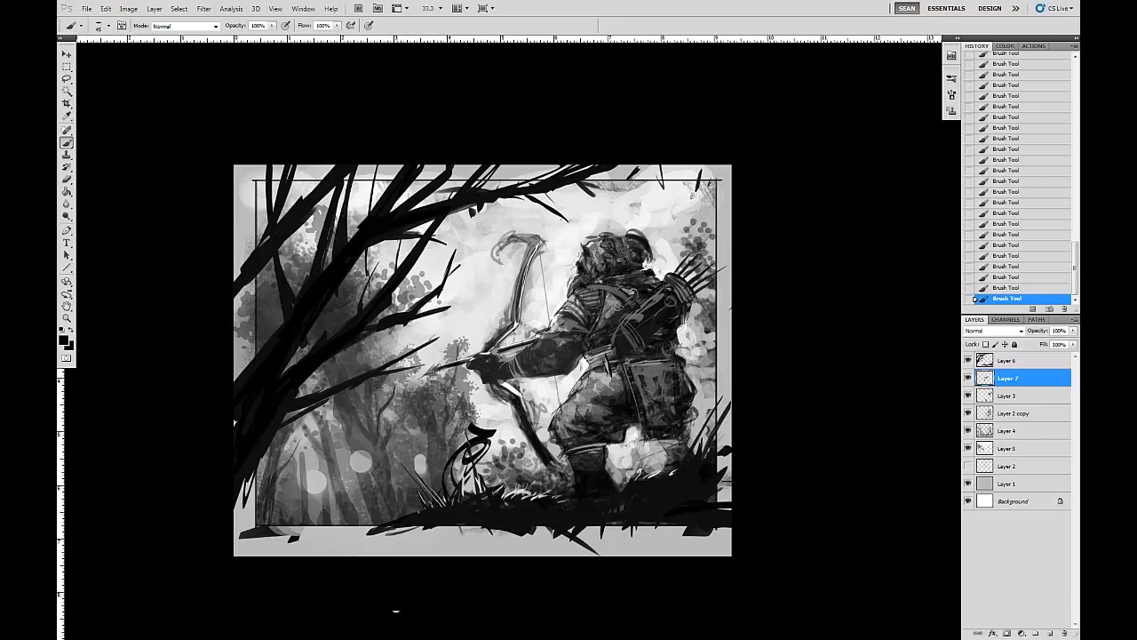
key(ctrl+z)
Paint a curved black branch rising from the ground in front of the archer and narrow its upper part with the eraser
mouse_move(414, 508)
mouse_down()
mouse_move(444, 424)
mouse_move(450, 437)
mouse_move(471, 408)
mouse_up()
mouse_move(379, 517)
mouse_down()
mouse_move(442, 430)
mouse_move(391, 507)
mouse_move(423, 455)
mouse_up()
key(ctrl+z)
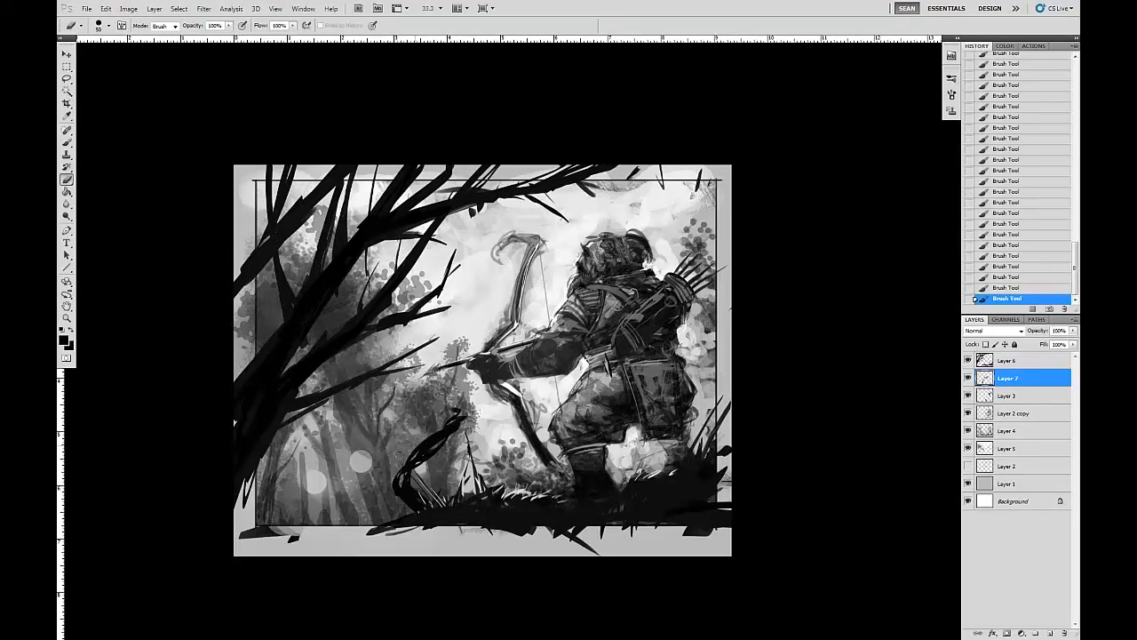
key(e)
drag(451, 418, 458, 414)
click(436, 441)
key(v)
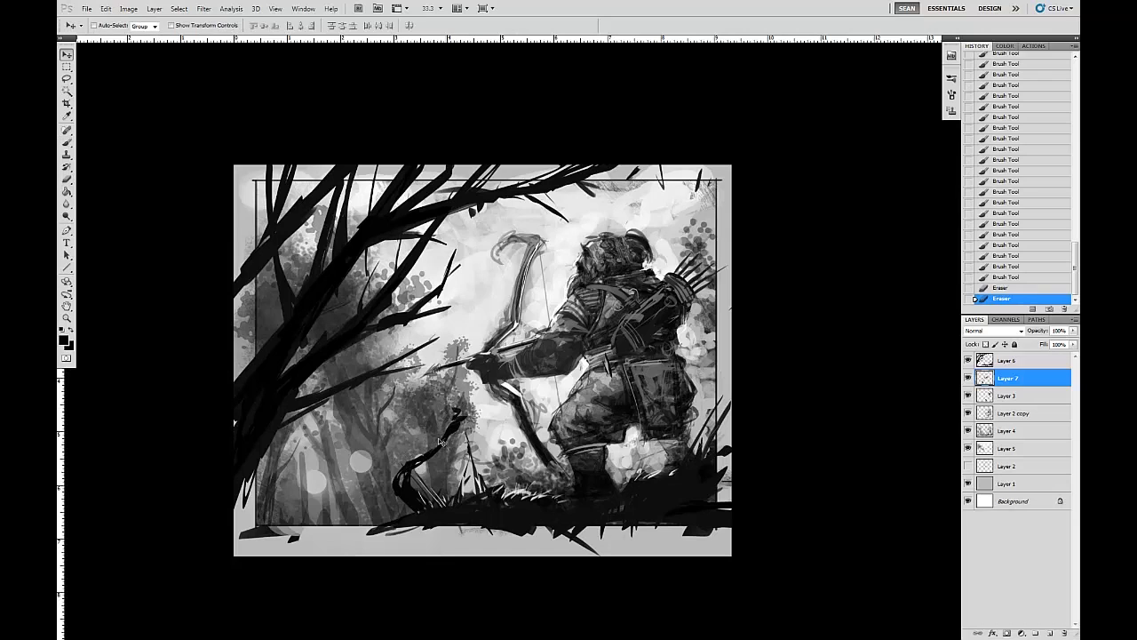
Reshape the tip and upper bend of the curved black branch in front of the archer with brush and eraser strokes
key(b)
mouse_move(449, 412)
mouse_down()
mouse_move(471, 419)
mouse_move(453, 422)
mouse_up()
key(e)
click(452, 423)
key(b)
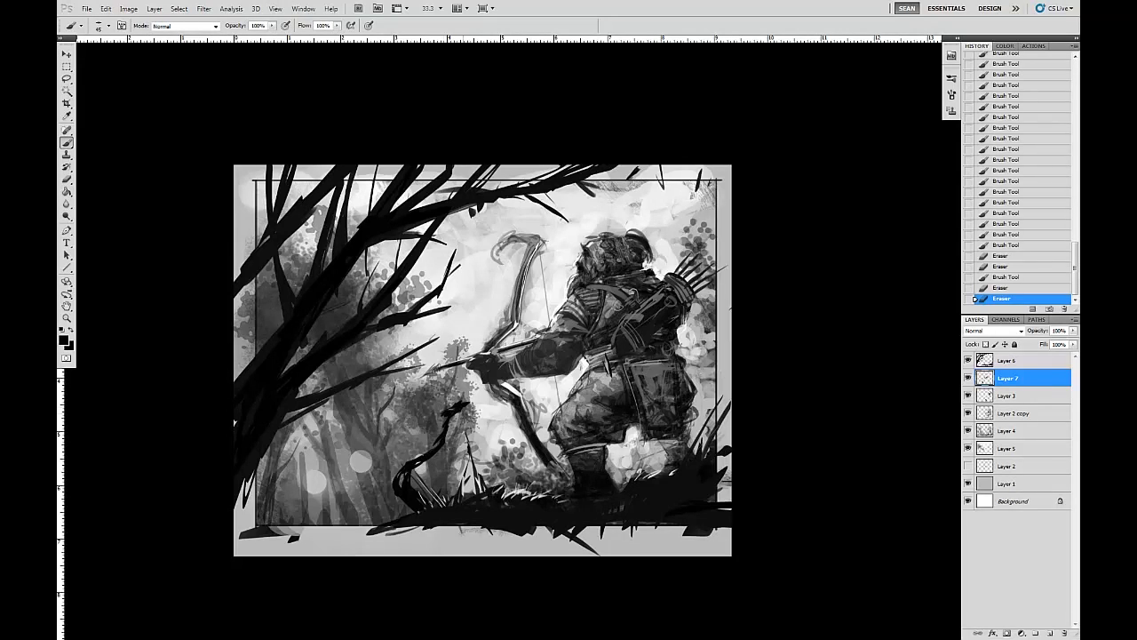
mouse_move(443, 418)
mouse_down()
mouse_move(431, 449)
mouse_move(427, 435)
mouse_up()
key(e)
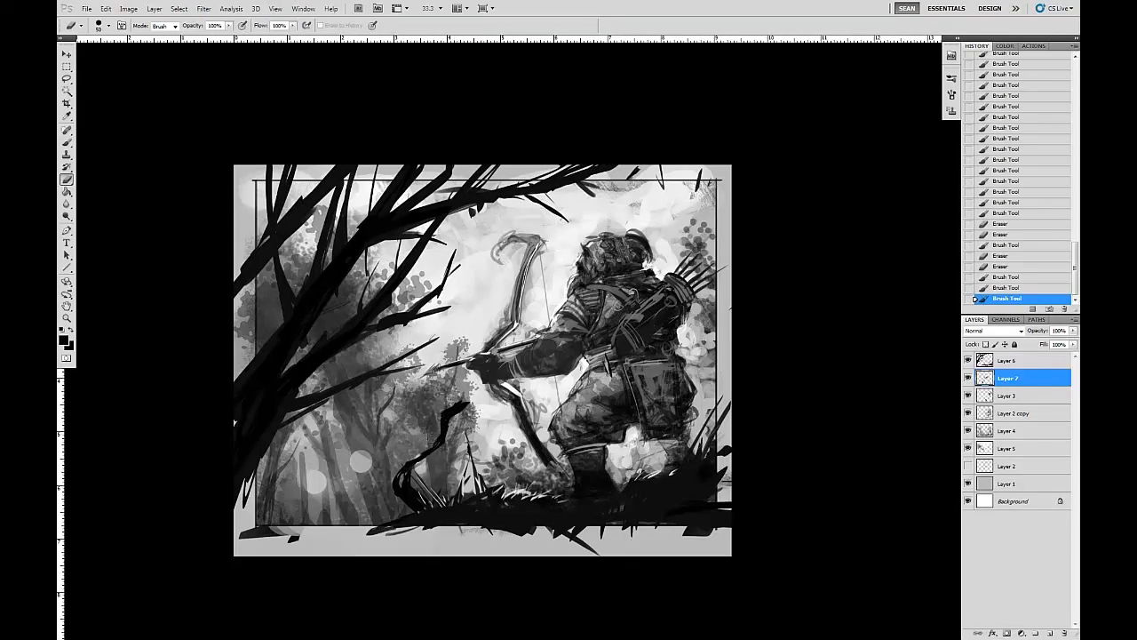
Trim the lower curve of the black branch, clean up around its tip and fill in black ground at its base
key(b)
key(e)
mouse_move(416, 468)
mouse_down()
mouse_move(422, 494)
mouse_move(410, 477)
mouse_up()
key(b)
drag(428, 506, 453, 500)
drag(405, 510, 416, 504)
key(e)
drag(491, 411, 476, 421)
click(463, 422)
key(b)
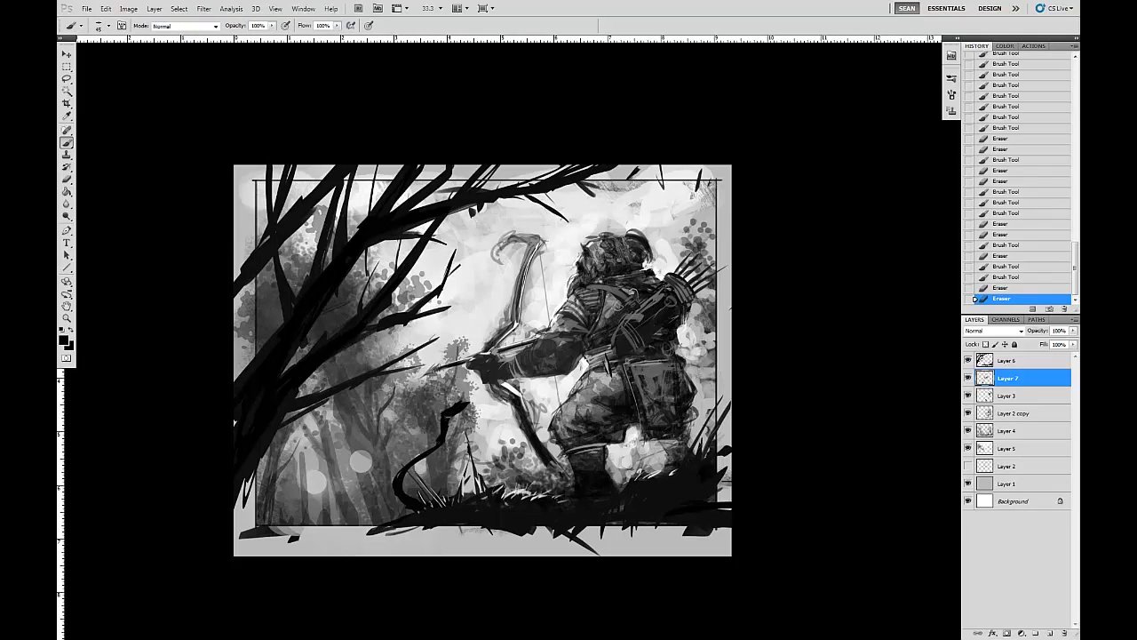
Slim the branch's stem and pointed tip with the eraser and repaint its lower curve as one smooth black bend
key(e)
drag(444, 430, 424, 455)
key(b)
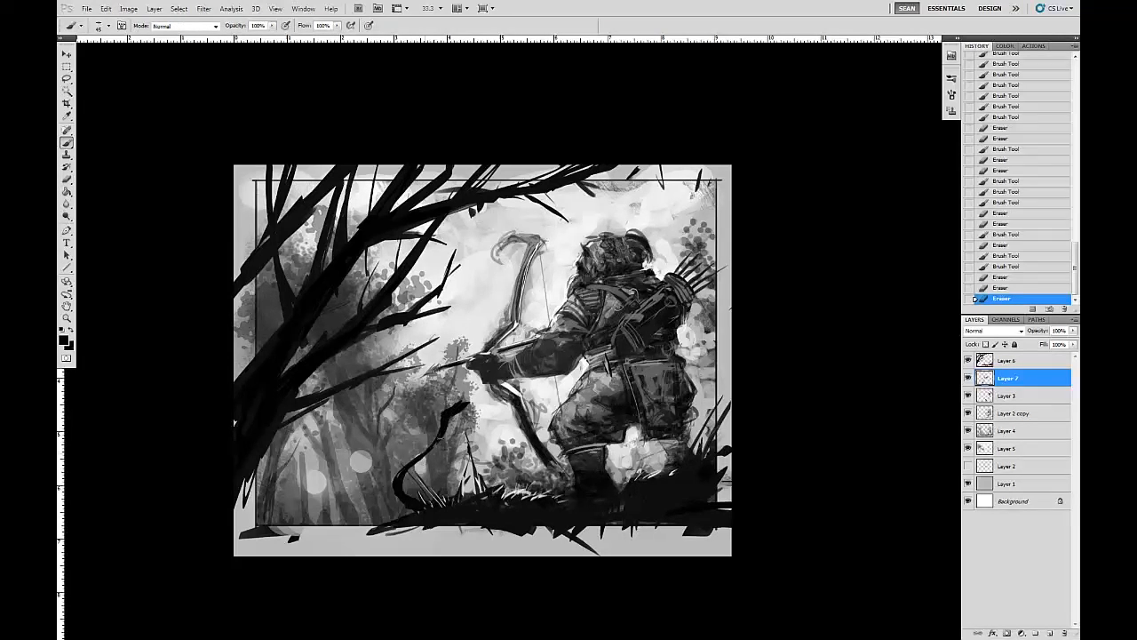
key(e)
mouse_move(473, 411)
mouse_down()
mouse_move(449, 408)
mouse_move(464, 400)
mouse_up()
drag(460, 395, 455, 402)
key(b)
drag(416, 455, 401, 501)
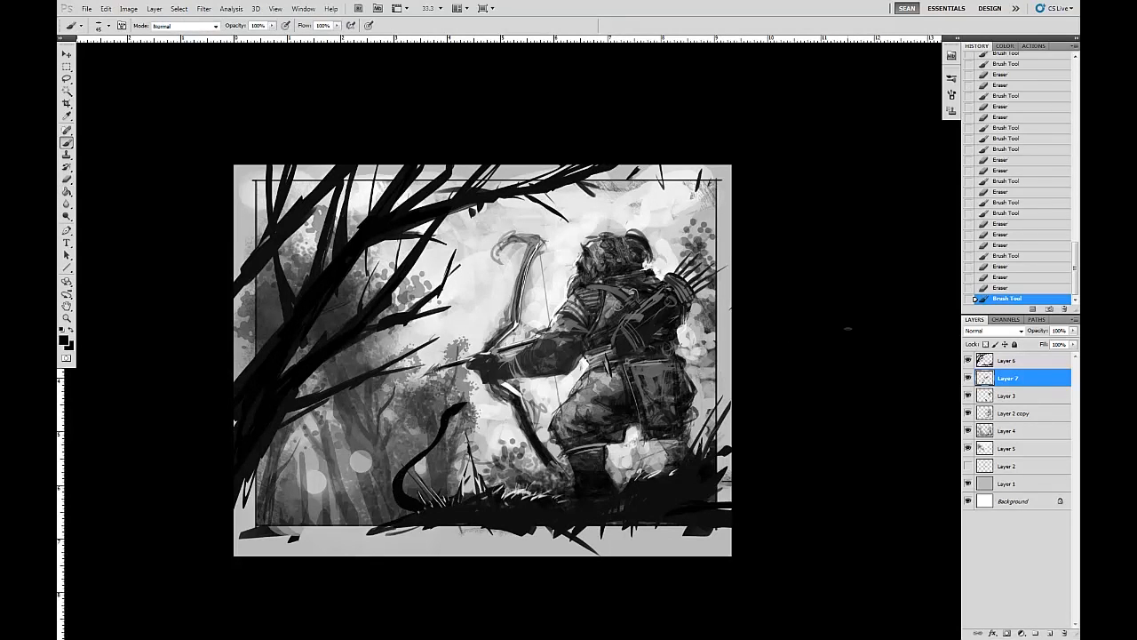
key(e)
mouse_move(405, 498)
mouse_down()
mouse_move(421, 503)
mouse_move(403, 488)
mouse_move(409, 516)
mouse_move(407, 499)
mouse_up()
key(b)
key(e)
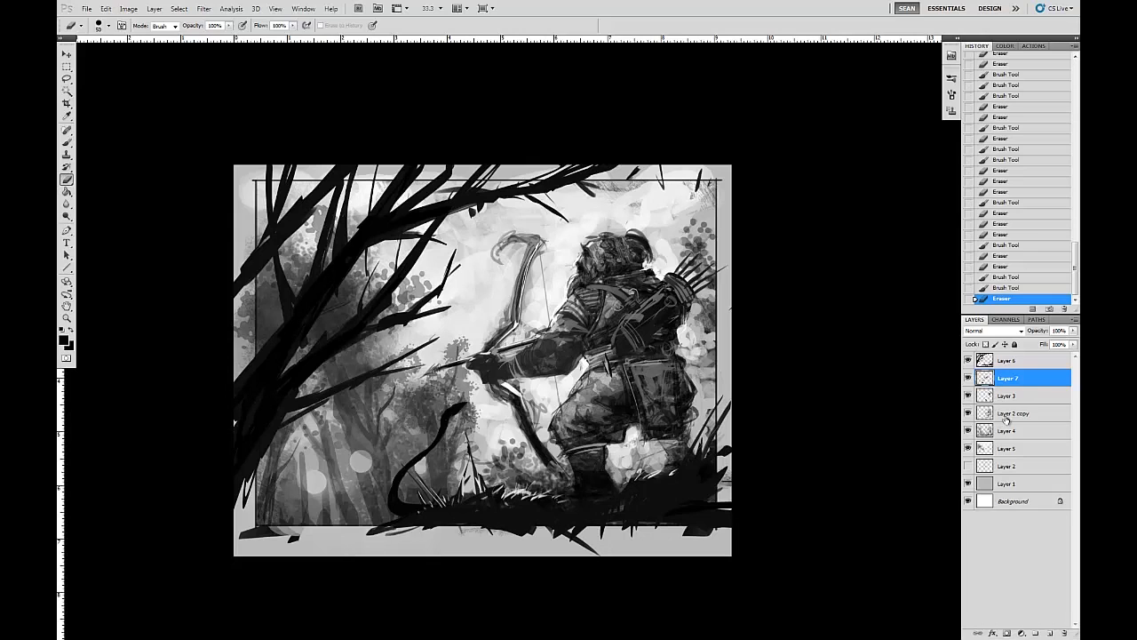
Merge the layers from Layer 5 up through Layer 7 into a single layer, leaving Layer 6 separate
click(968, 413)
click(968, 414)
click(1010, 414)
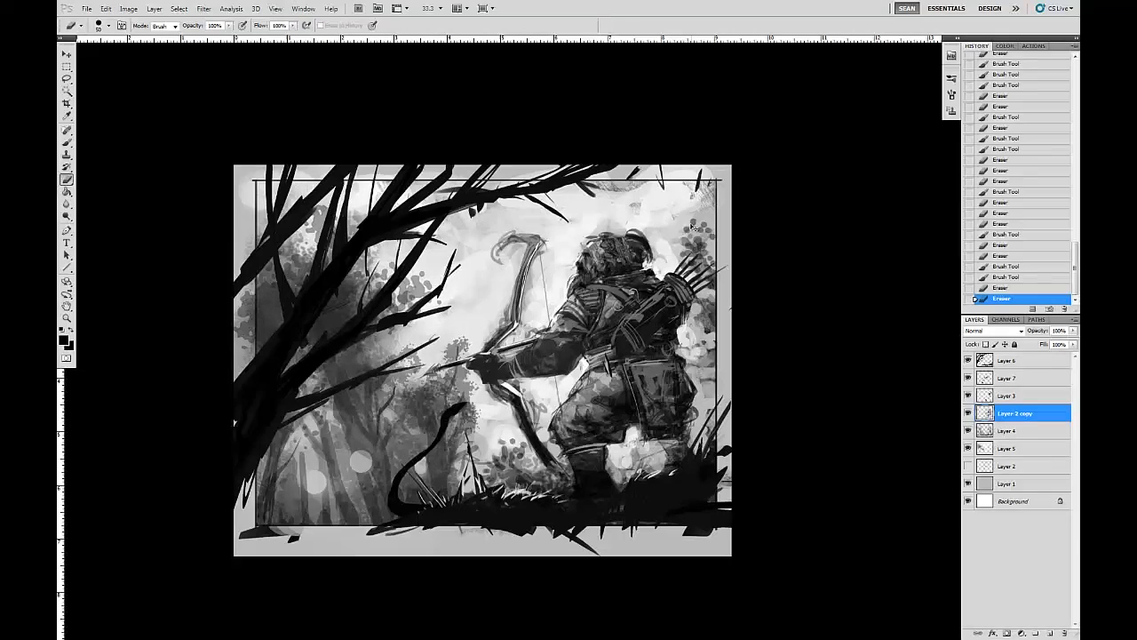
click(65, 78)
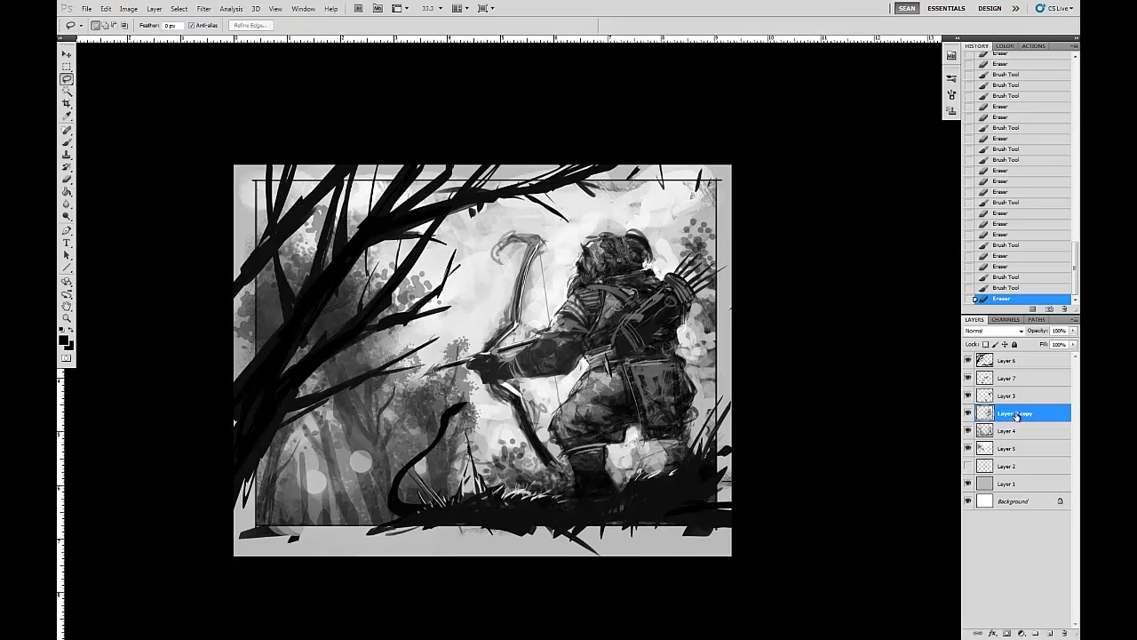
click(1005, 450)
shift+click(1022, 365)
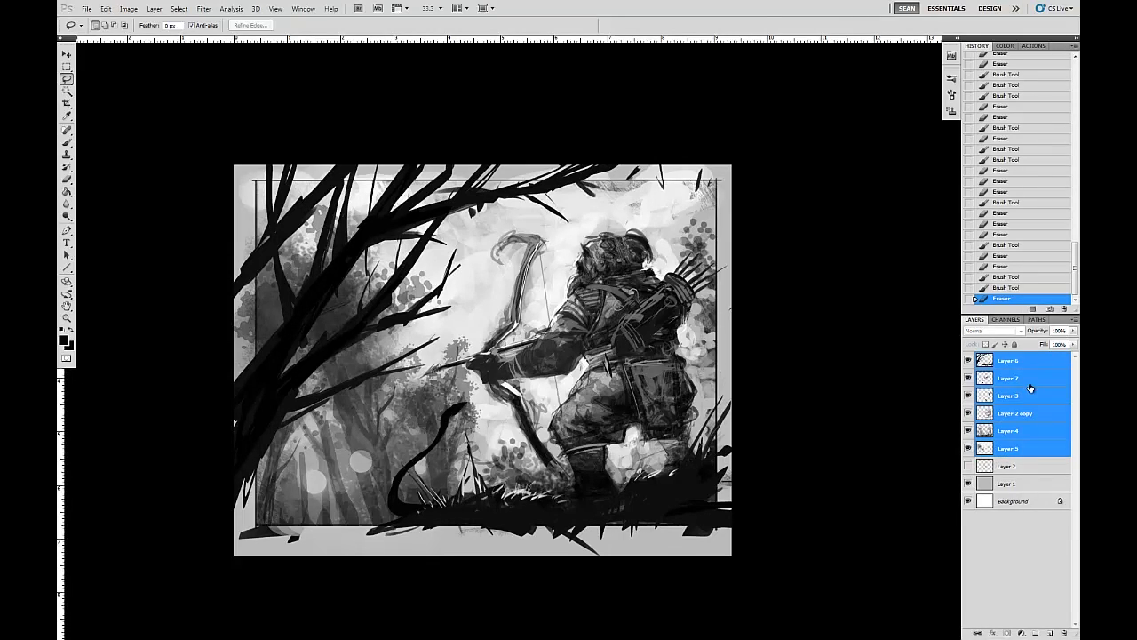
click(1013, 430)
shift+click(1013, 448)
shift+click(1037, 371)
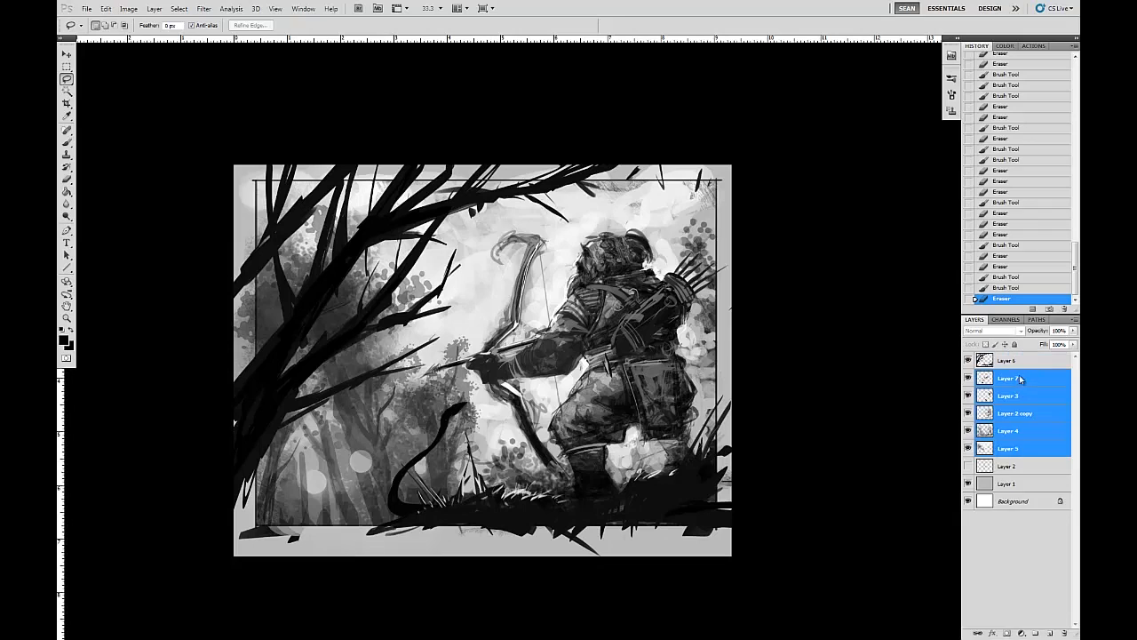
right_click(1021, 378)
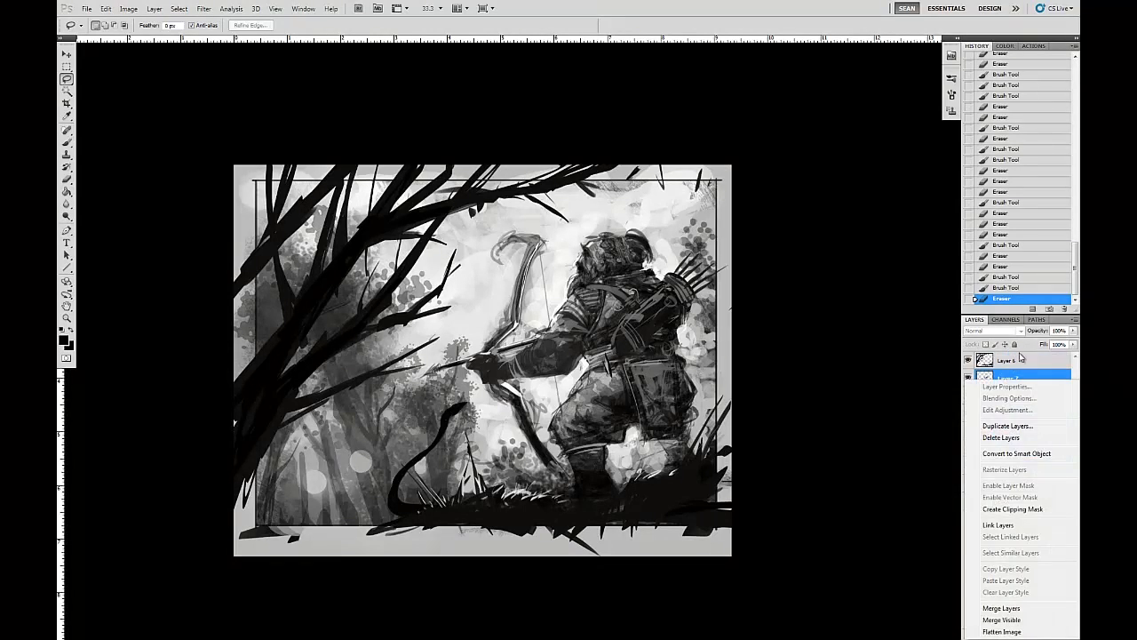
click(1001, 608)
Cut the archer's head onto its own layer with a lasso selection, rotate it counter-clockwise and reposition it over the shoulders
mouse_move(591, 232)
mouse_down()
mouse_move(562, 293)
mouse_move(666, 242)
mouse_move(597, 220)
mouse_move(573, 244)
mouse_up()
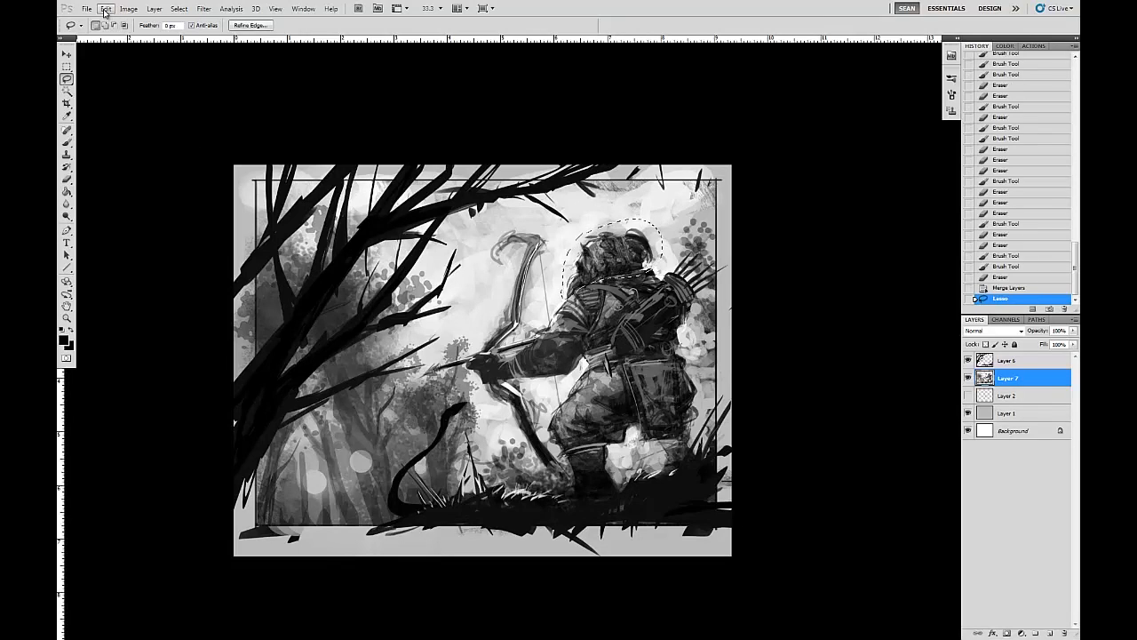
key(ctrl+x)
key(ctrl+v)
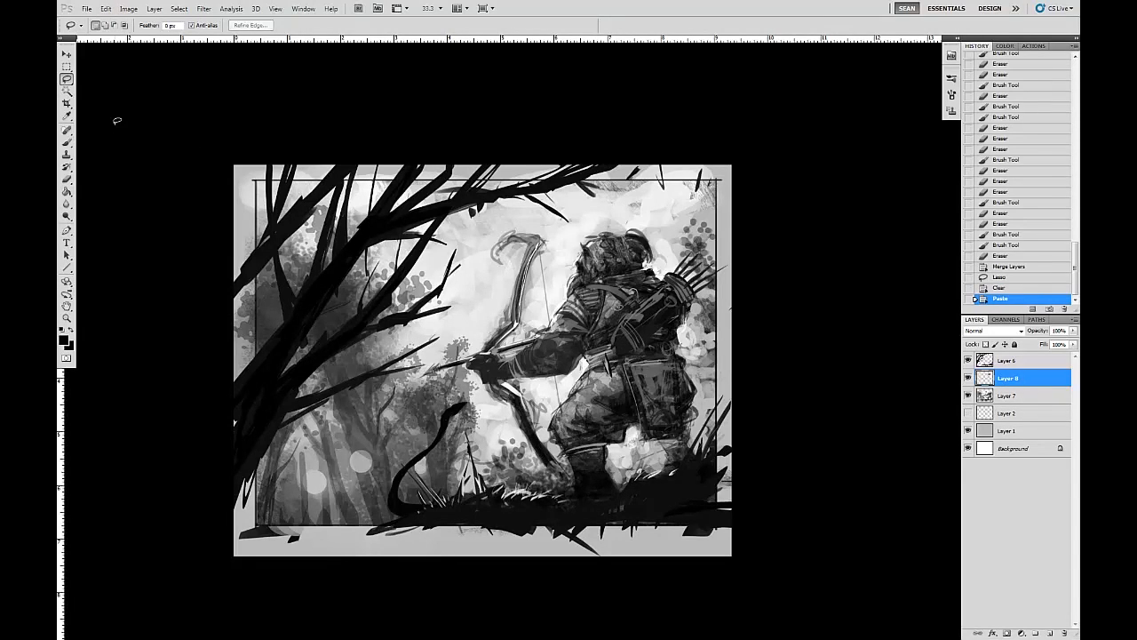
click(105, 8)
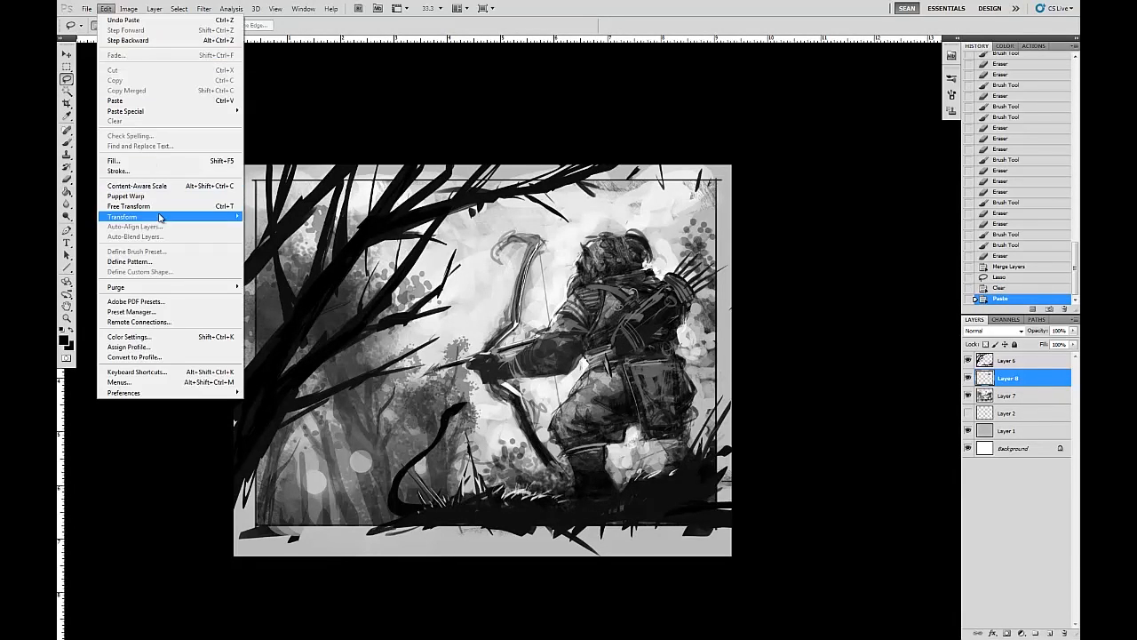
mouse_move(165, 217)
click(262, 241)
drag(680, 240, 659, 201)
drag(627, 241, 631, 246)
drag(680, 241, 634, 248)
key(Return)
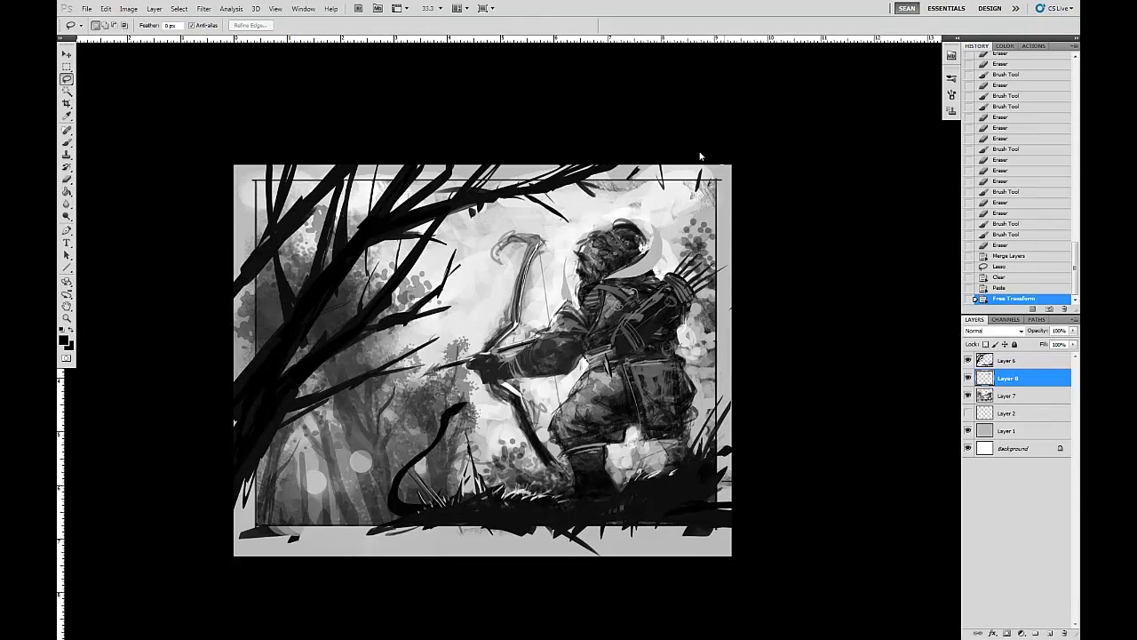
click(675, 208)
click(549, 240)
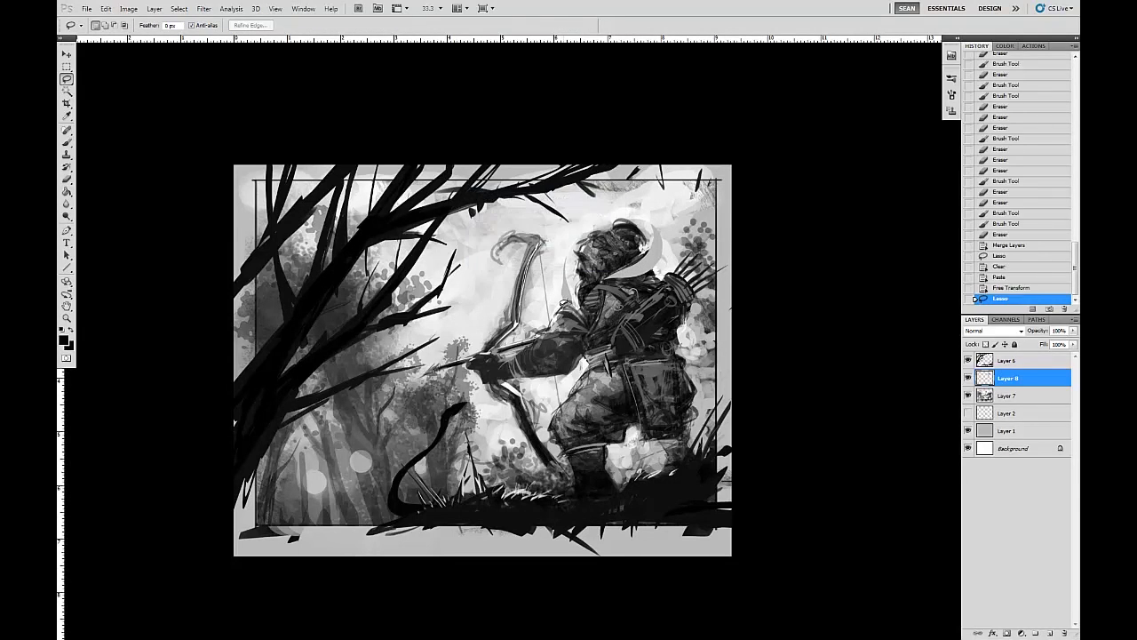
Paint over the gaps around the rotated head, neck and shoulder with tones sampled from the figure and the sky
key(b)
alt+click(606, 283)
drag(601, 286, 588, 308)
alt+click(593, 297)
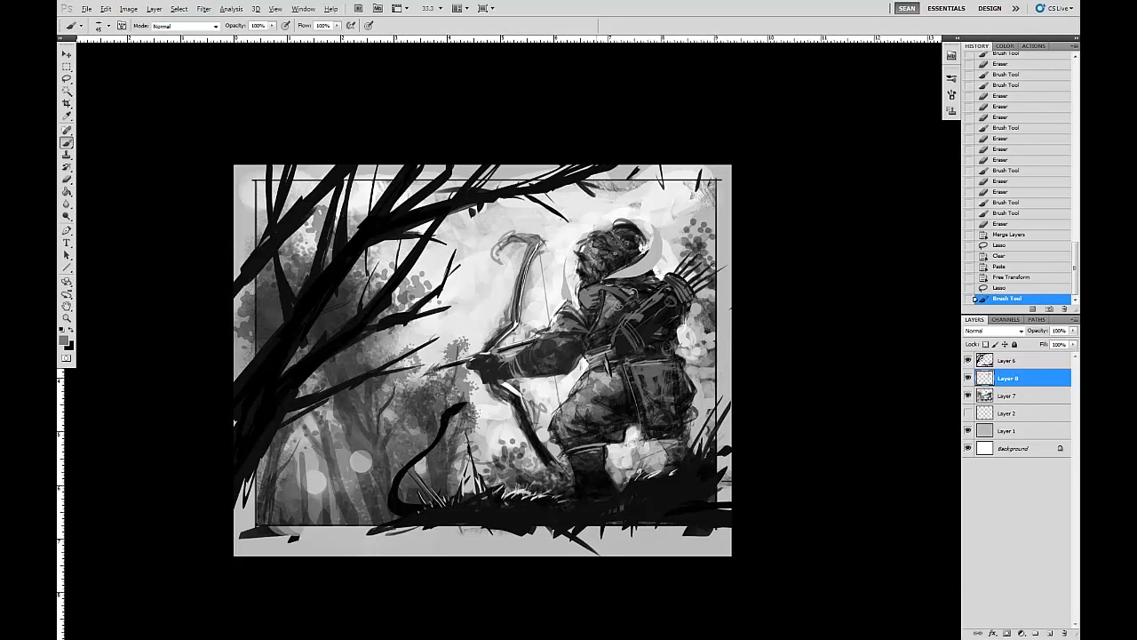
alt+click(557, 272)
mouse_move(569, 249)
mouse_down()
mouse_move(567, 295)
mouse_move(593, 329)
mouse_move(573, 306)
mouse_move(597, 308)
mouse_up()
mouse_move(647, 252)
mouse_down()
mouse_move(628, 276)
mouse_move(654, 265)
mouse_move(622, 283)
mouse_move(642, 255)
mouse_move(660, 262)
mouse_move(643, 259)
mouse_up()
alt+click(655, 244)
drag(722, 265, 729, 269)
drag(728, 266, 723, 270)
drag(723, 268, 730, 270)
drag(656, 262, 661, 270)
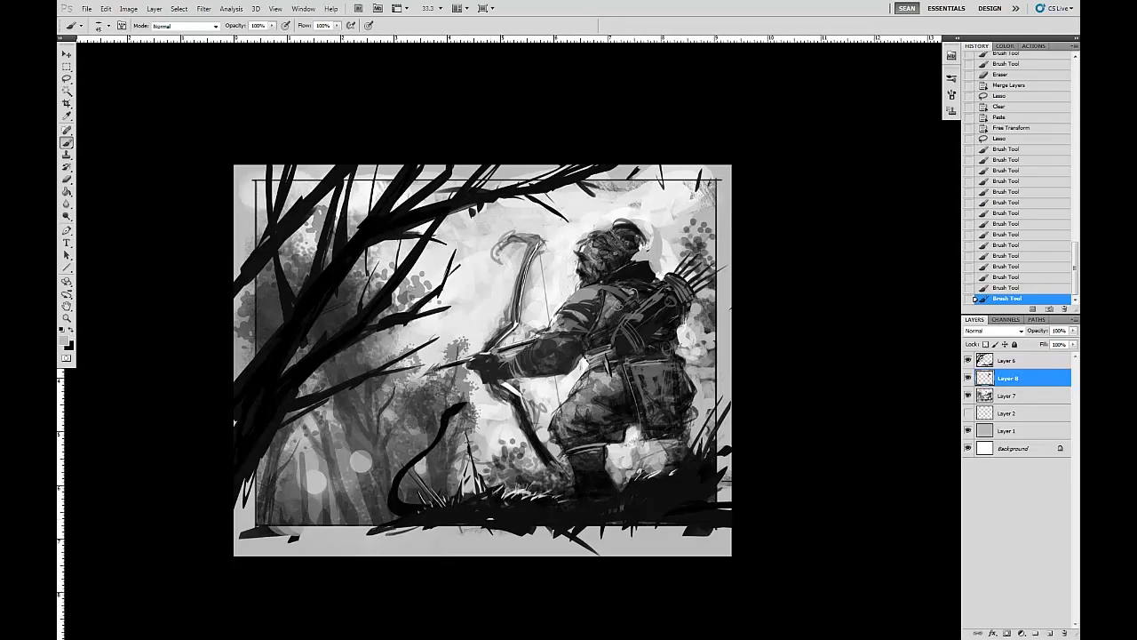
Paint a black form behind the archer's hip, and try light strokes along the front shin before undoing them
alt+click(692, 406)
mouse_move(689, 405)
mouse_down()
mouse_move(726, 434)
mouse_move(684, 419)
mouse_move(725, 437)
mouse_move(725, 449)
mouse_move(729, 436)
mouse_up()
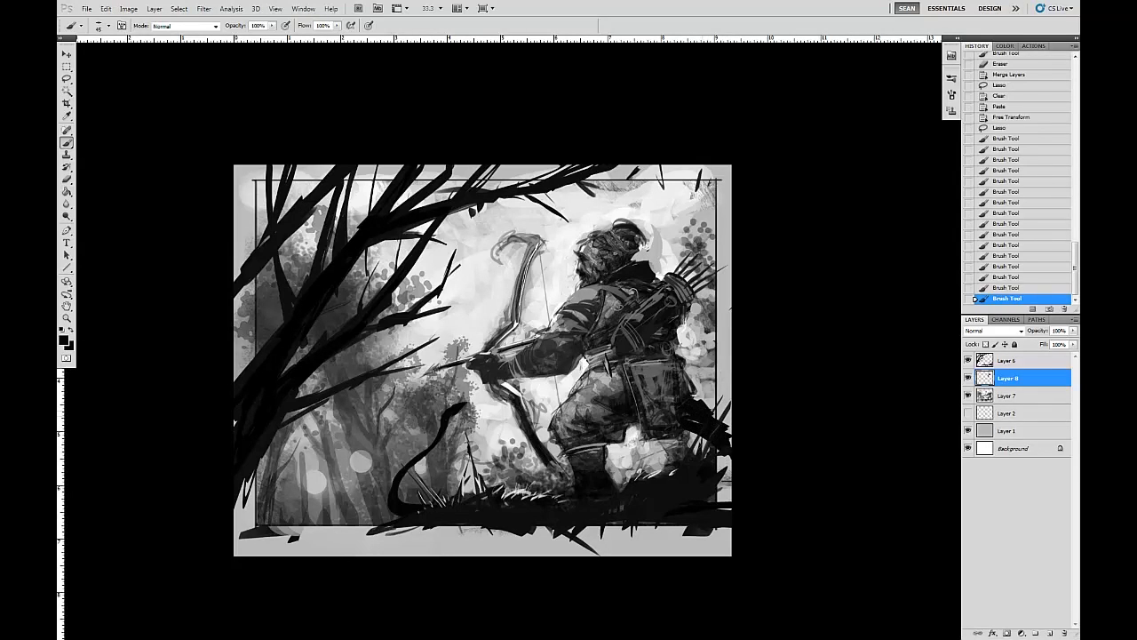
alt+click(541, 464)
drag(558, 457, 592, 490)
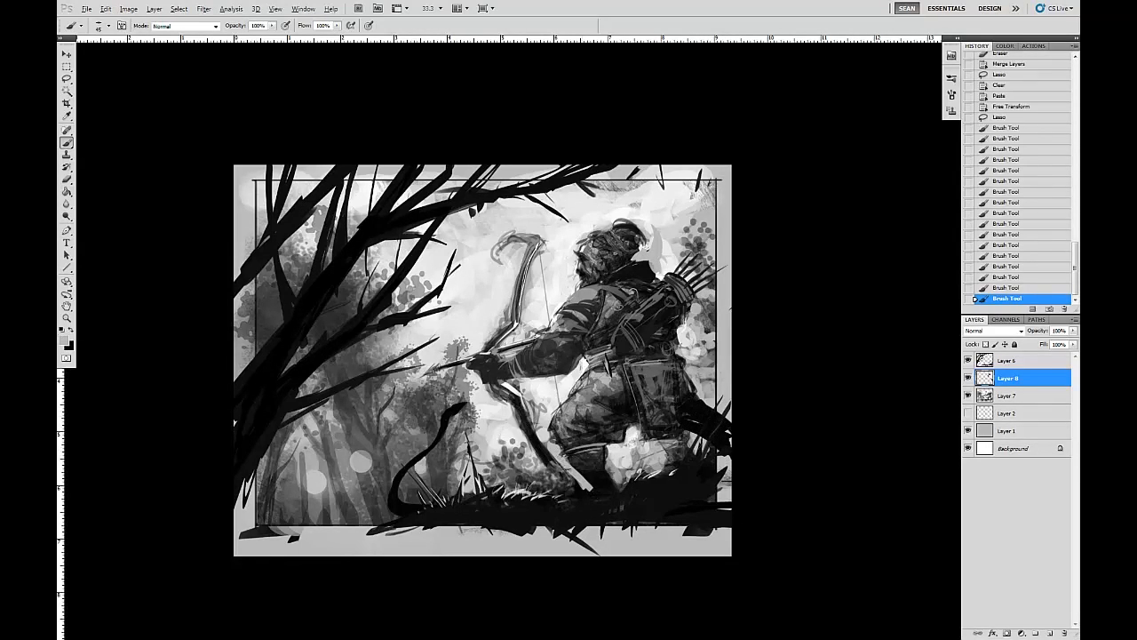
drag(724, 356, 731, 365)
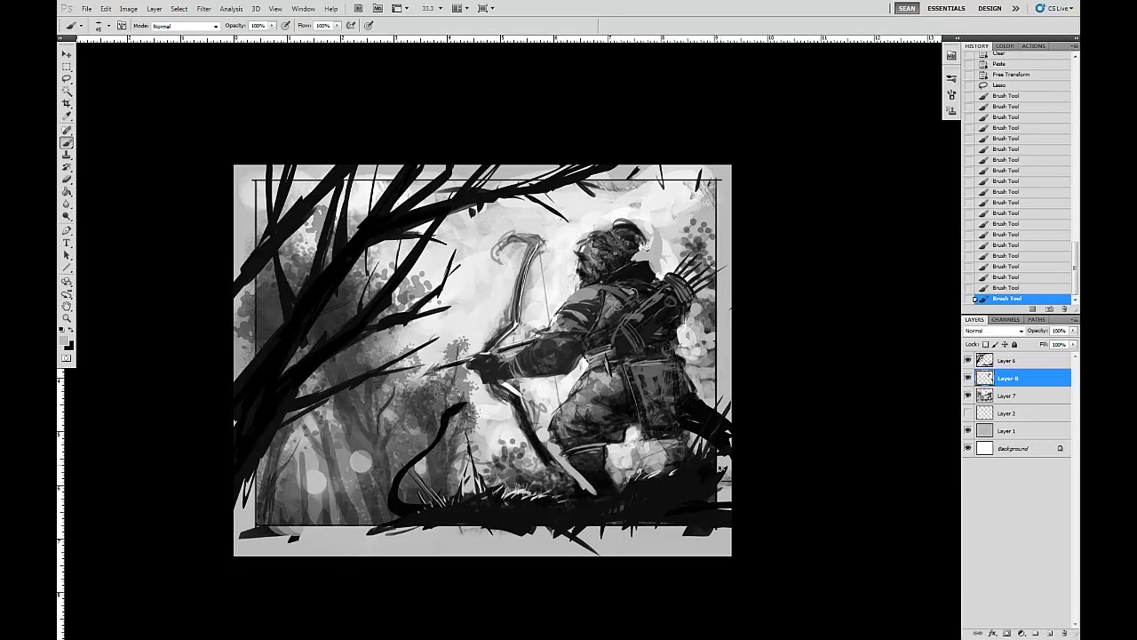
key(ctrl+alt+z)
key(ctrl+alt+z)
key(ctrl+alt+z)
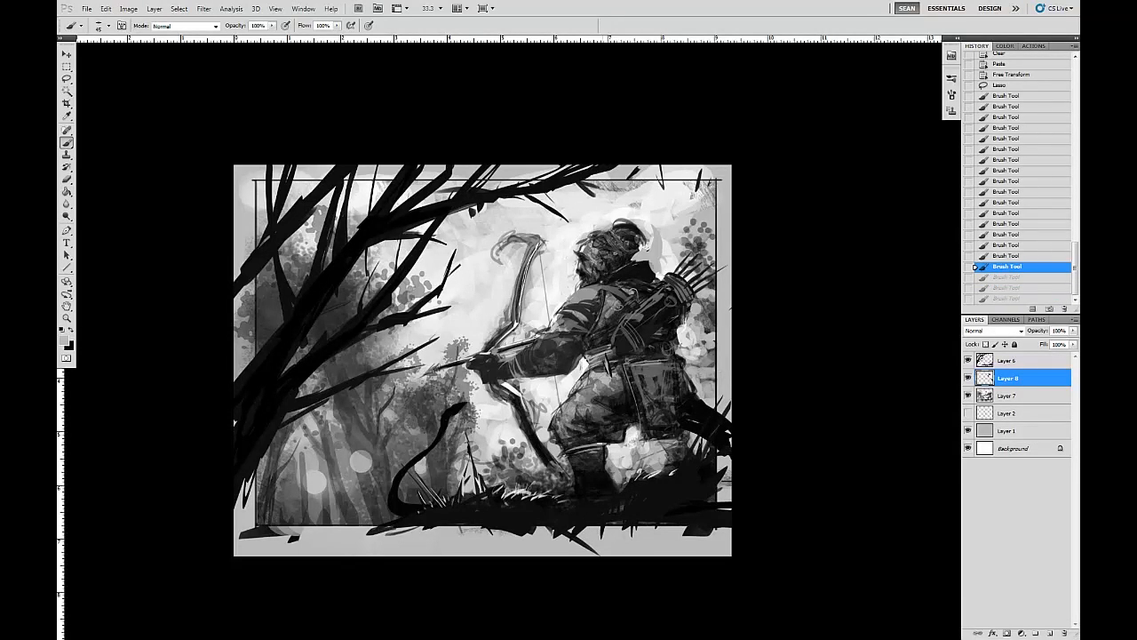
Rework the archer's front lower leg and the gap behind it with sampled dark and light strokes
alt+click(563, 470)
mouse_move(558, 444)
mouse_down()
mouse_move(560, 502)
mouse_move(573, 475)
mouse_move(617, 457)
mouse_up()
key(e)
alt+click(616, 457)
click(568, 246)
key(b)
key(alt)
alt+click(619, 447)
drag(613, 459, 592, 487)
drag(609, 451, 592, 490)
drag(605, 444, 582, 480)
alt+click(643, 455)
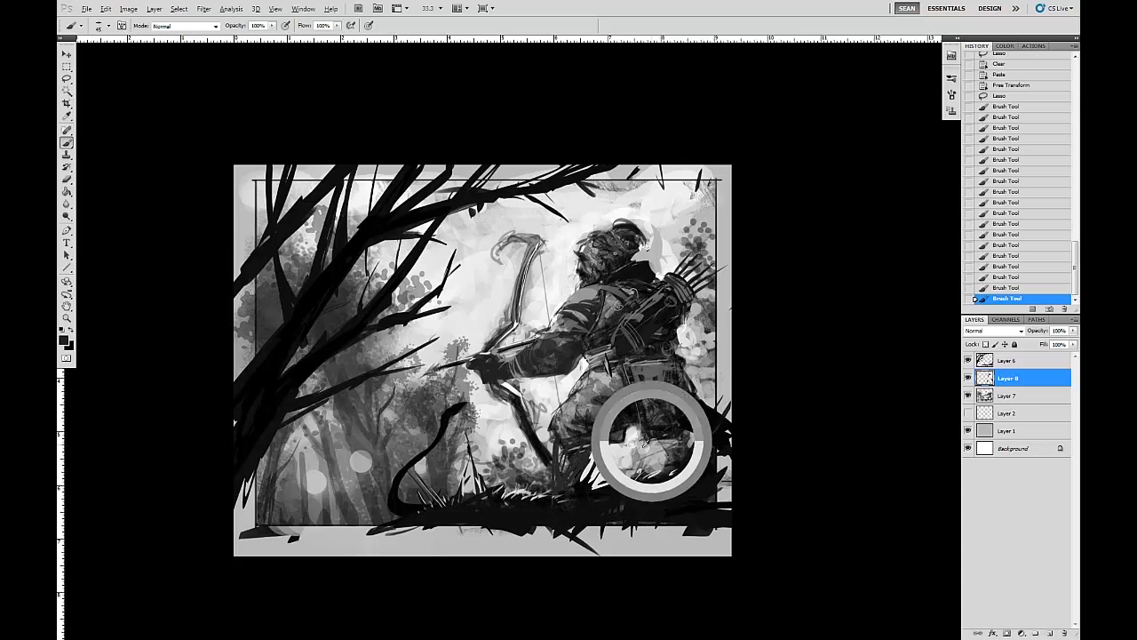
mouse_move(647, 453)
mouse_down()
mouse_move(644, 463)
mouse_move(657, 445)
mouse_move(655, 458)
mouse_up()
mouse_move(542, 473)
mouse_down()
mouse_move(551, 428)
mouse_move(542, 490)
mouse_move(586, 444)
mouse_move(631, 433)
mouse_move(638, 475)
mouse_up()
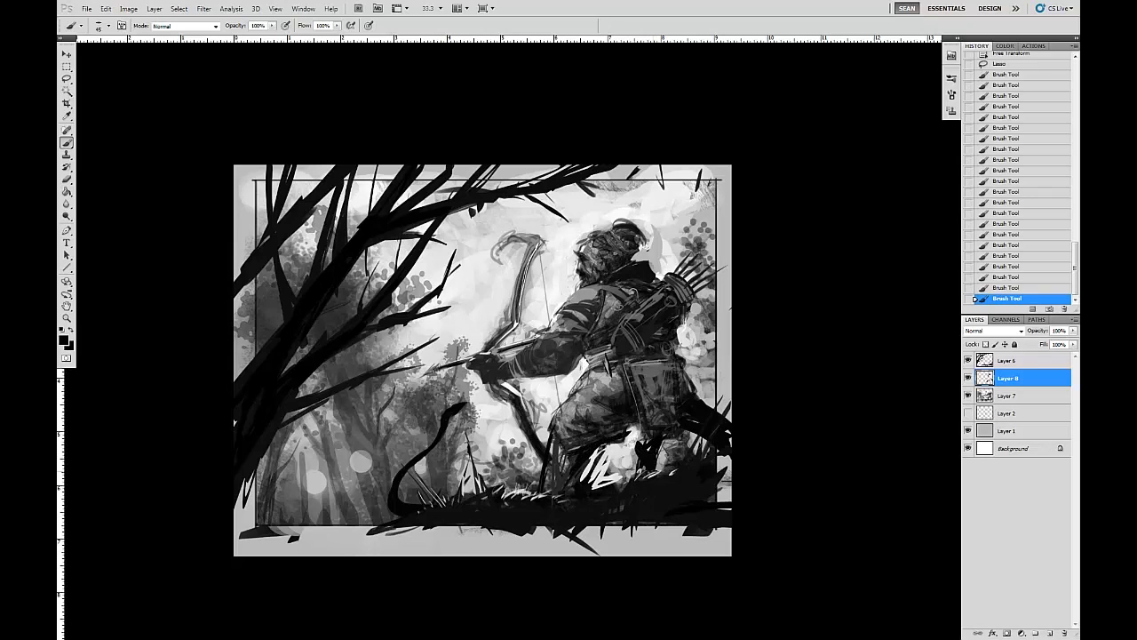
Repaint the area behind the archer's hip with a sampled light tone and darken the rear leg
alt+click(713, 381)
mouse_move(703, 387)
mouse_down()
mouse_move(689, 413)
mouse_move(700, 427)
mouse_move(708, 406)
mouse_move(658, 482)
mouse_up()
alt+click(686, 394)
mouse_move(649, 428)
mouse_down()
mouse_move(630, 451)
mouse_move(636, 473)
mouse_up()
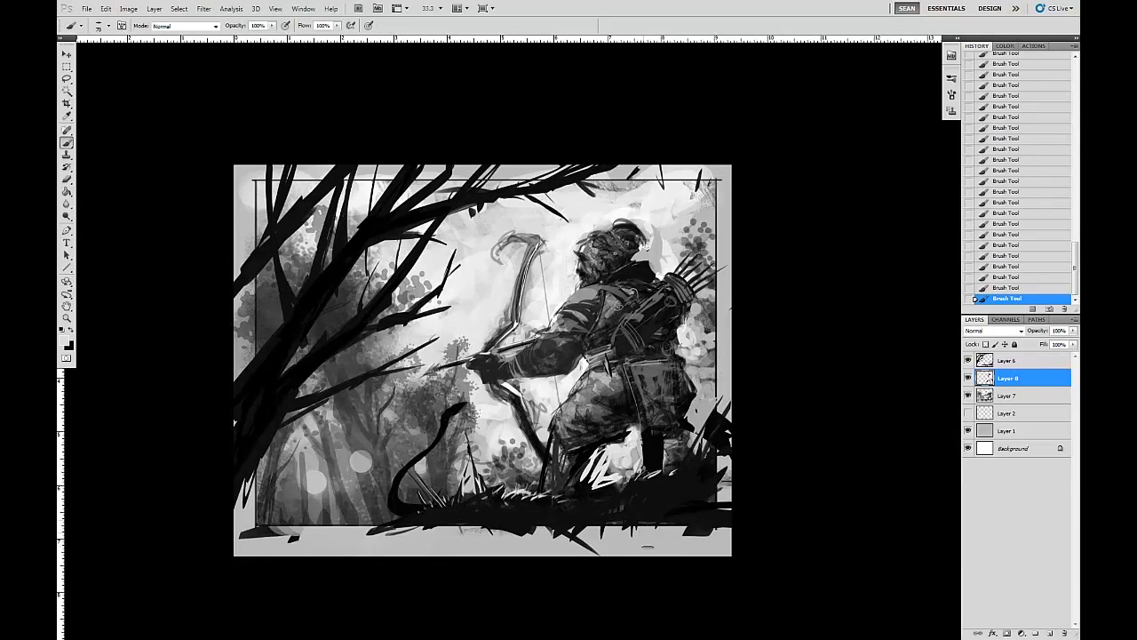
alt+click(664, 453)
Brighten the background around the archer's face and rework the face and hairline with sampled greys
alt+click(573, 243)
mouse_move(591, 229)
mouse_down()
mouse_move(570, 271)
mouse_move(579, 254)
mouse_up()
alt+click(669, 409)
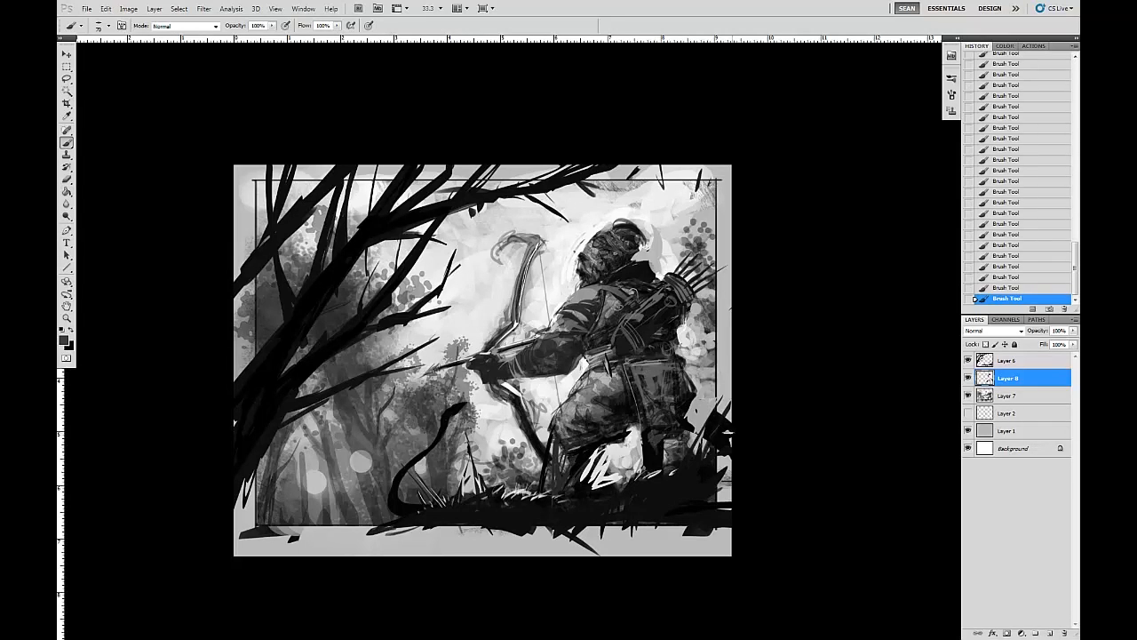
alt+click(586, 254)
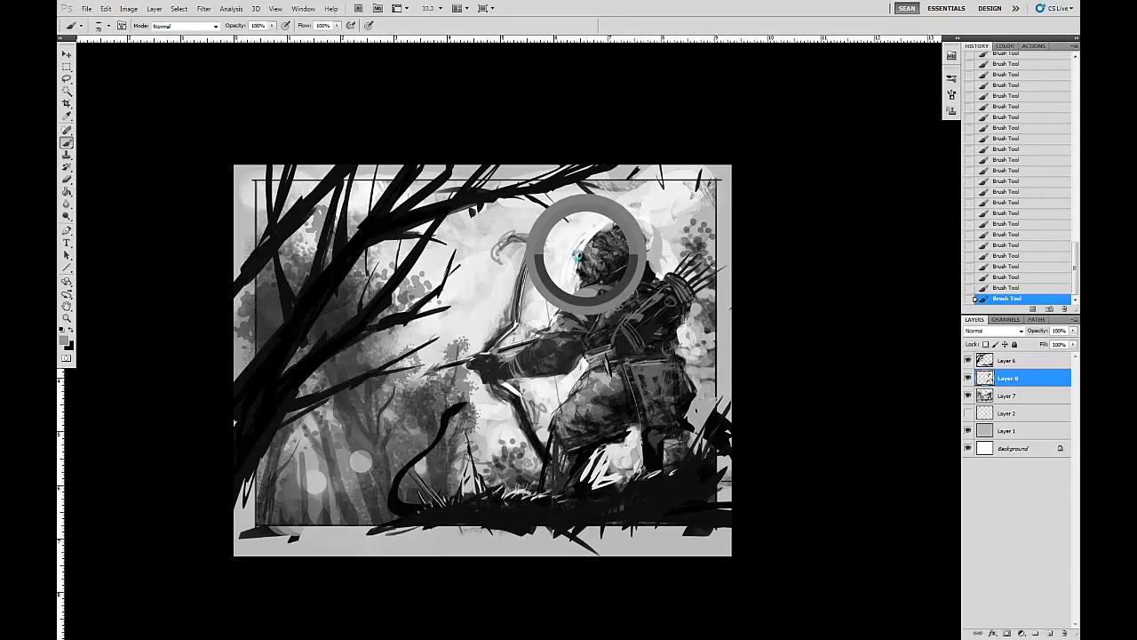
alt+click(588, 253)
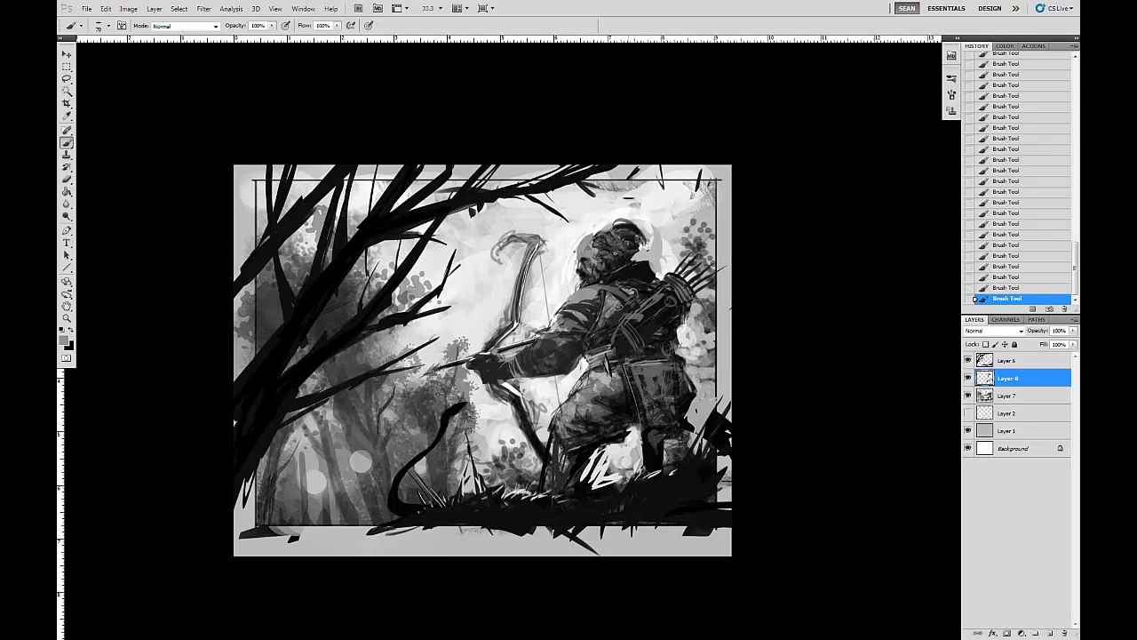
Refine the archer's rear lower leg and its edges with dark and light tones sampled nearby
alt+click(690, 400)
drag(670, 457, 669, 472)
mouse_move(636, 431)
mouse_down()
mouse_move(648, 459)
mouse_move(640, 439)
mouse_move(668, 460)
mouse_move(665, 470)
mouse_move(628, 463)
mouse_move(640, 475)
mouse_up()
alt+click(667, 446)
alt+click(643, 442)
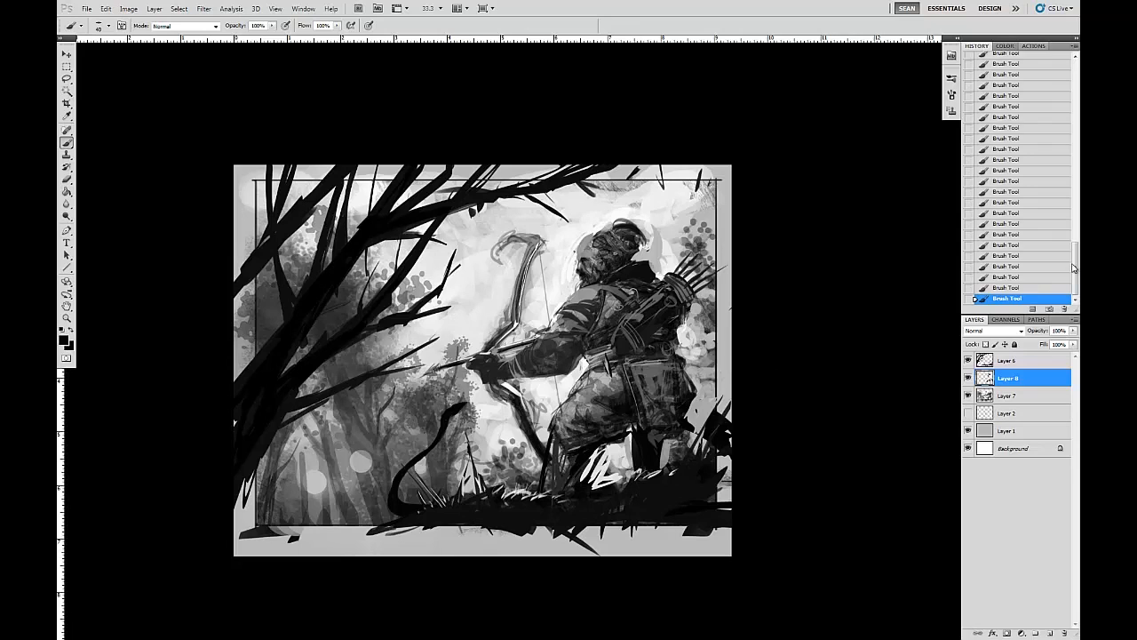
Step back through the history to the brush stroke on the curved branch made just before the layers were merged
drag(1076, 267, 1059, 56)
click(1018, 98)
drag(1077, 104, 1075, 152)
click(1024, 155)
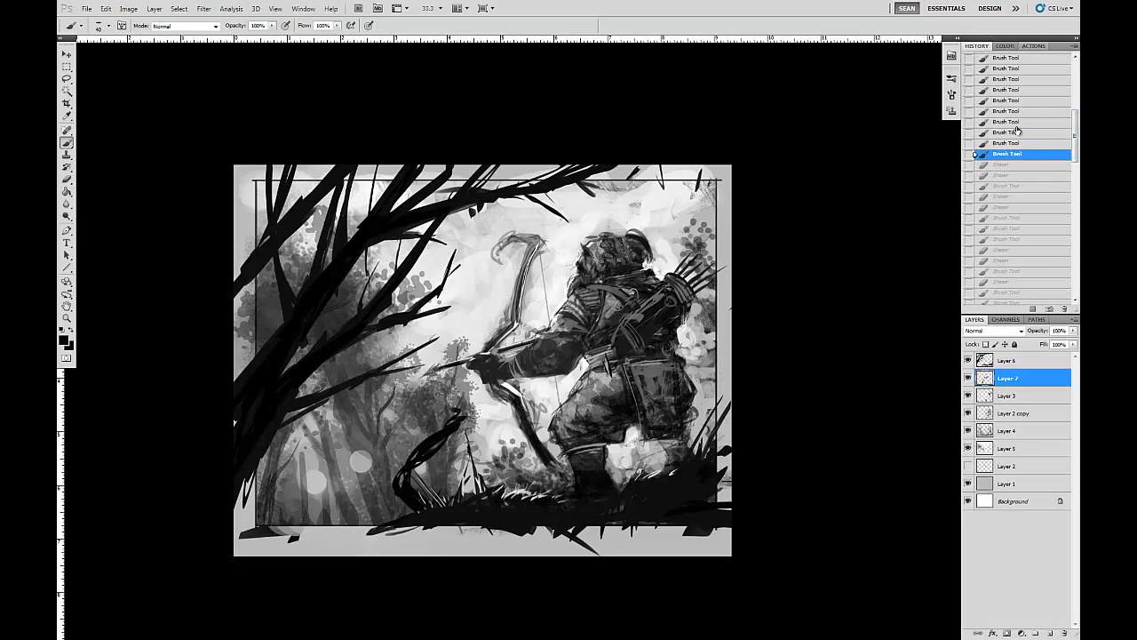
click(1020, 124)
drag(1071, 130, 1073, 166)
scroll(1040, 204, down, 1)
click(1022, 199)
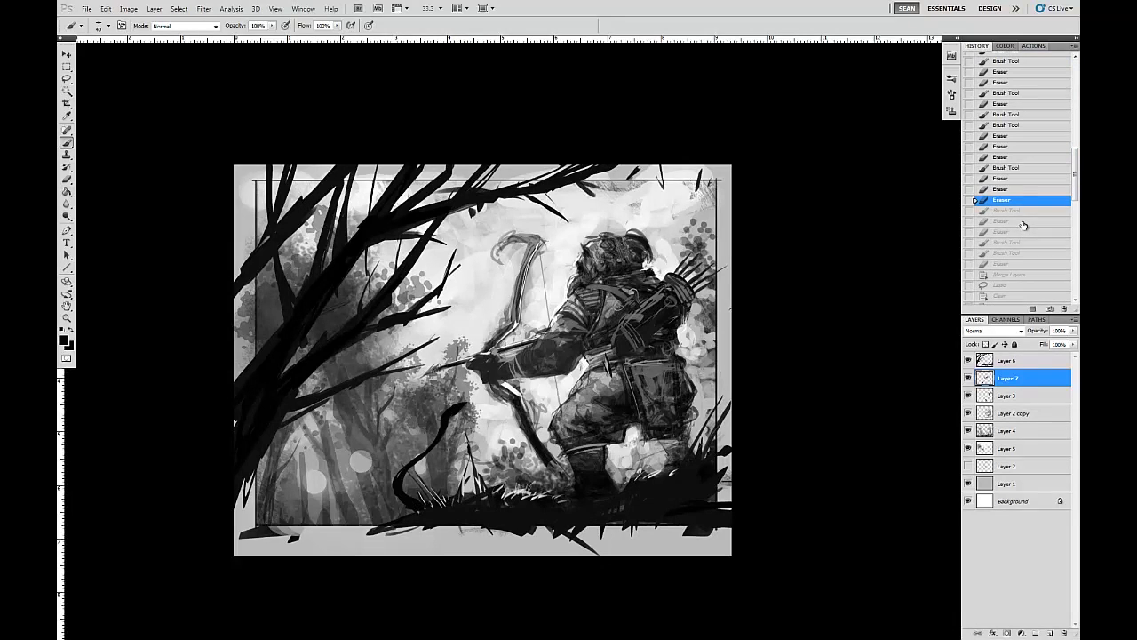
click(1025, 234)
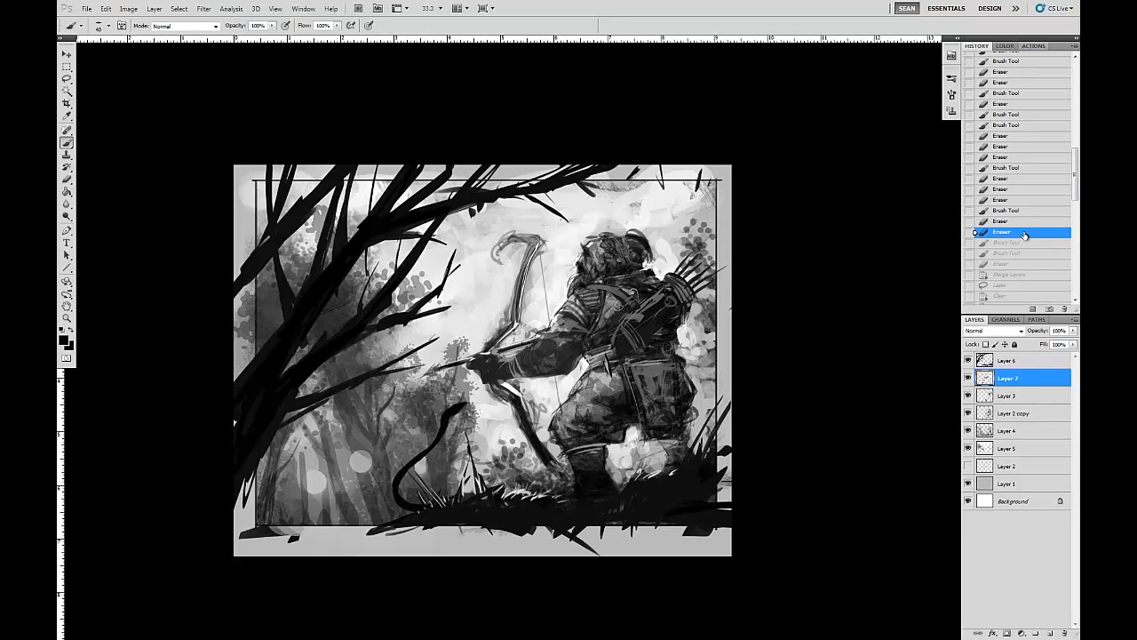
click(1024, 255)
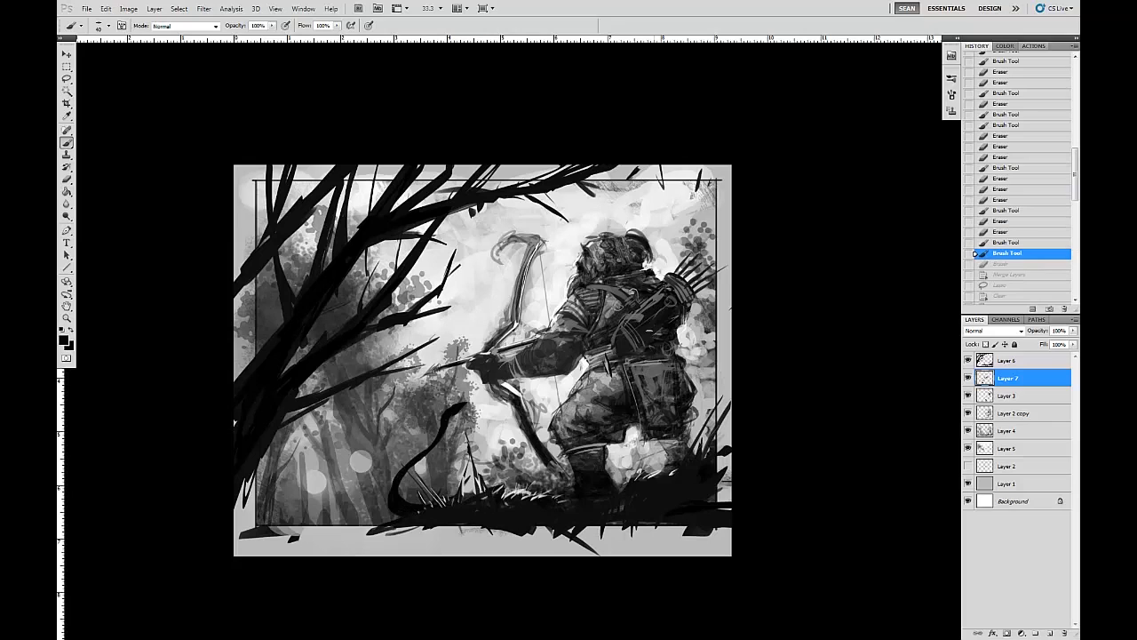
Pick the 19 px hard round brush and try a small light mark on the tip of the curved form
click(104, 26)
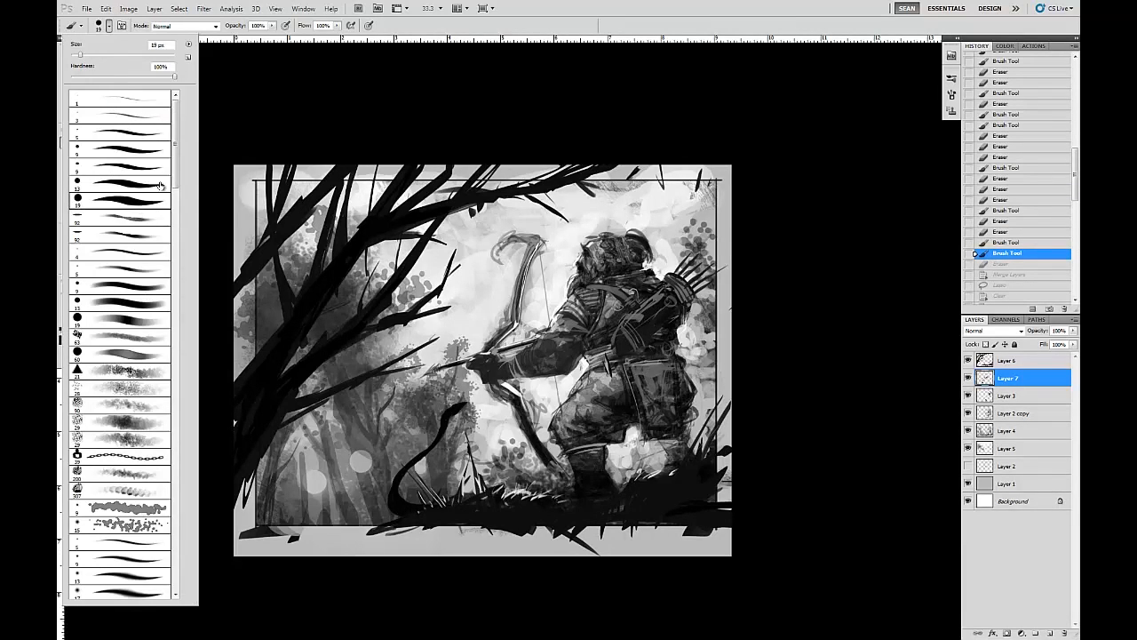
alt+click(489, 404)
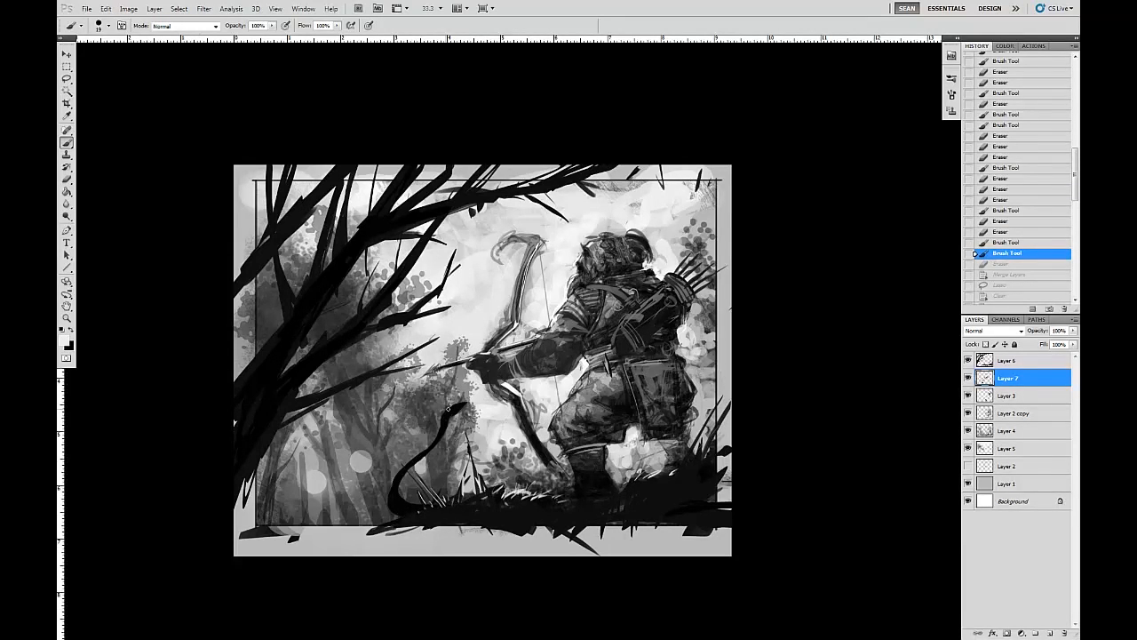
click(446, 410)
key(ctrl+alt+z)
key(ctrl+alt+z)
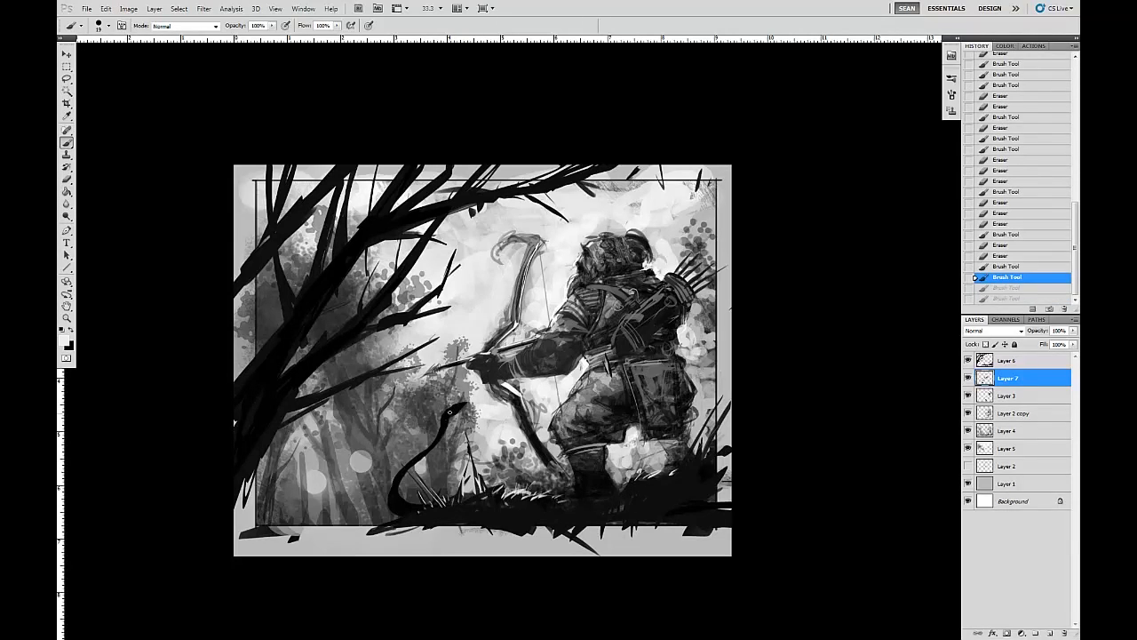
key(ctrl+shift+z)
key(ctrl+shift+z)
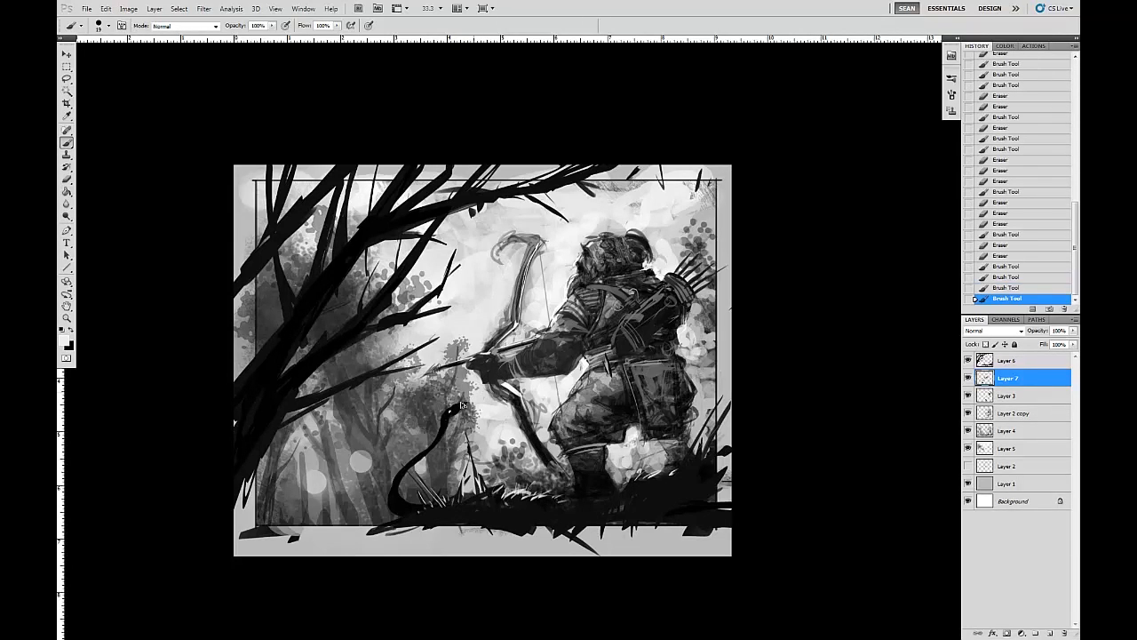
Try reshaping the tip of the curved form into a snake-like head with black strokes
key(ctrl+alt+z)
key(ctrl+alt+z)
key(ctrl+shift+z)
key(ctrl+shift+z)
key(ctrl+alt+z)
key(ctrl+shift+z)
key(x)
mouse_move(451, 409)
mouse_down()
mouse_move(452, 430)
mouse_move(462, 414)
mouse_move(455, 427)
mouse_up()
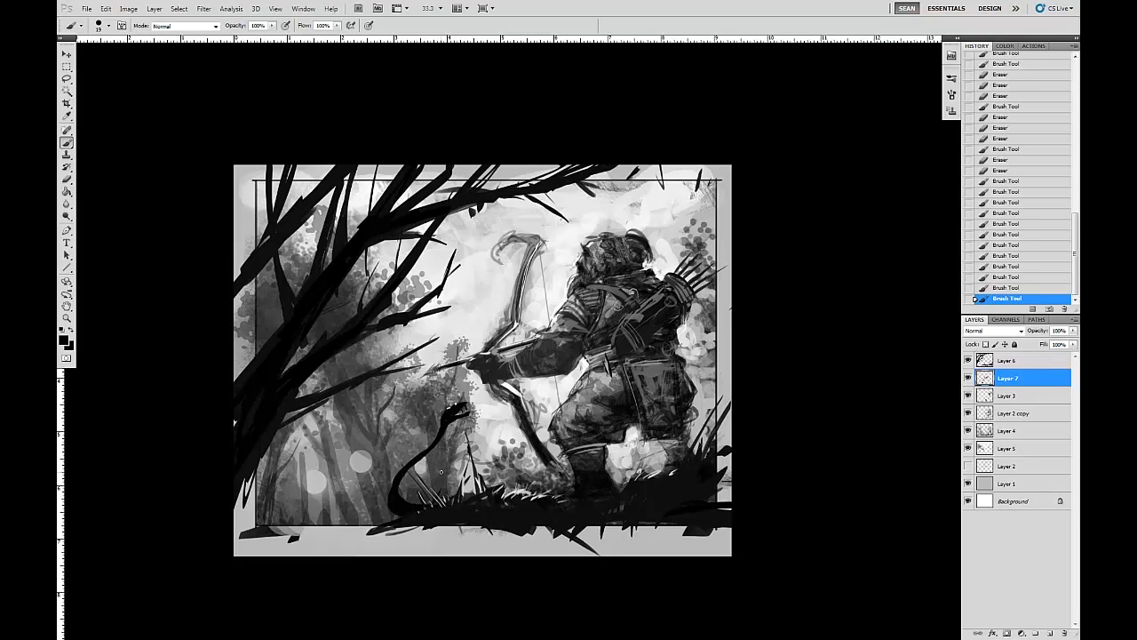
Try light accents on the head of the curved form with the swapped foreground color
key(x)
click(586, 231)
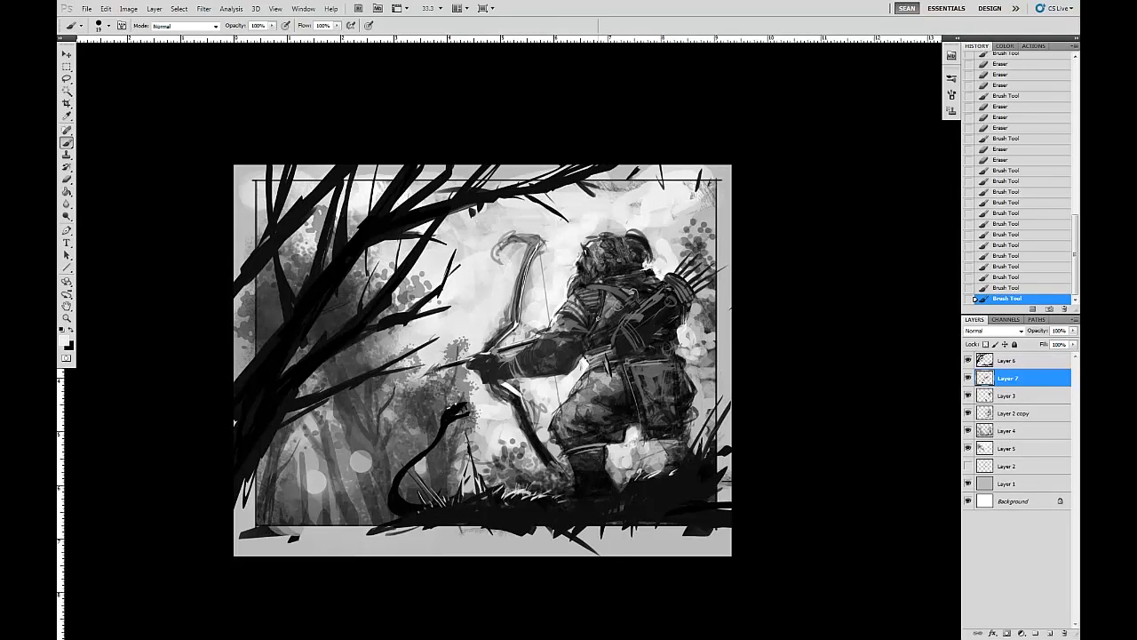
key(ctrl+z)
click(976, 298)
click(456, 409)
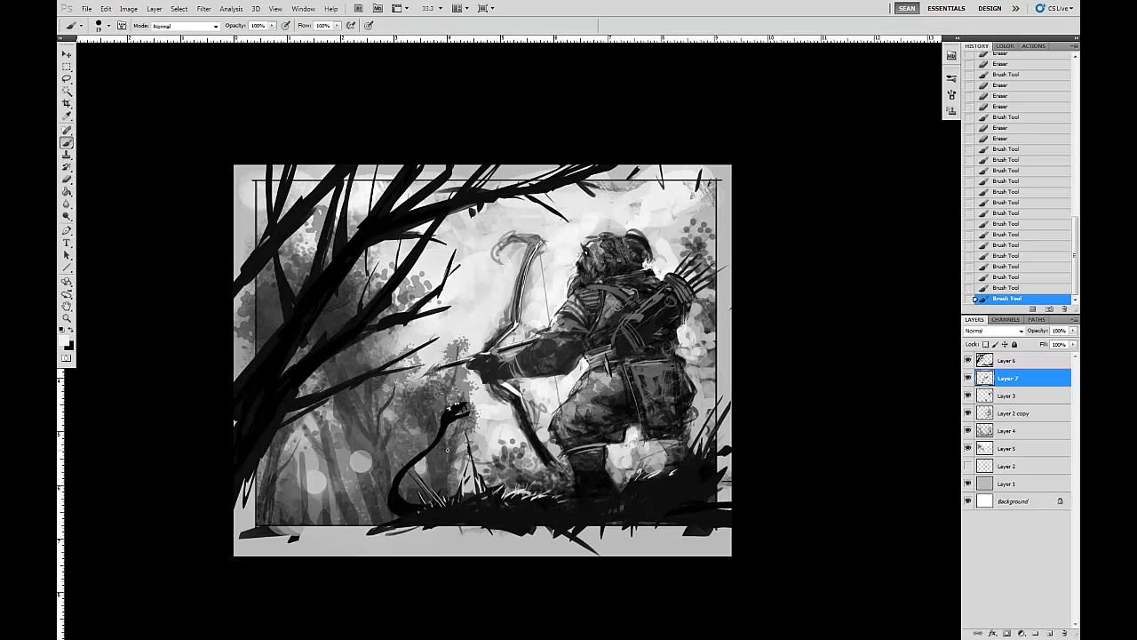
Undo the detailing strokes on the head of the curved form
key(ctrl+alt+z)
key(ctrl+alt+z)
key(ctrl+alt+z)
key(ctrl+alt+z)
key(ctrl+alt+z)
key(ctrl+alt+z)
key(ctrl+alt+z)
key(ctrl+alt+z)
key(ctrl+alt+z)
key(ctrl+alt+z)
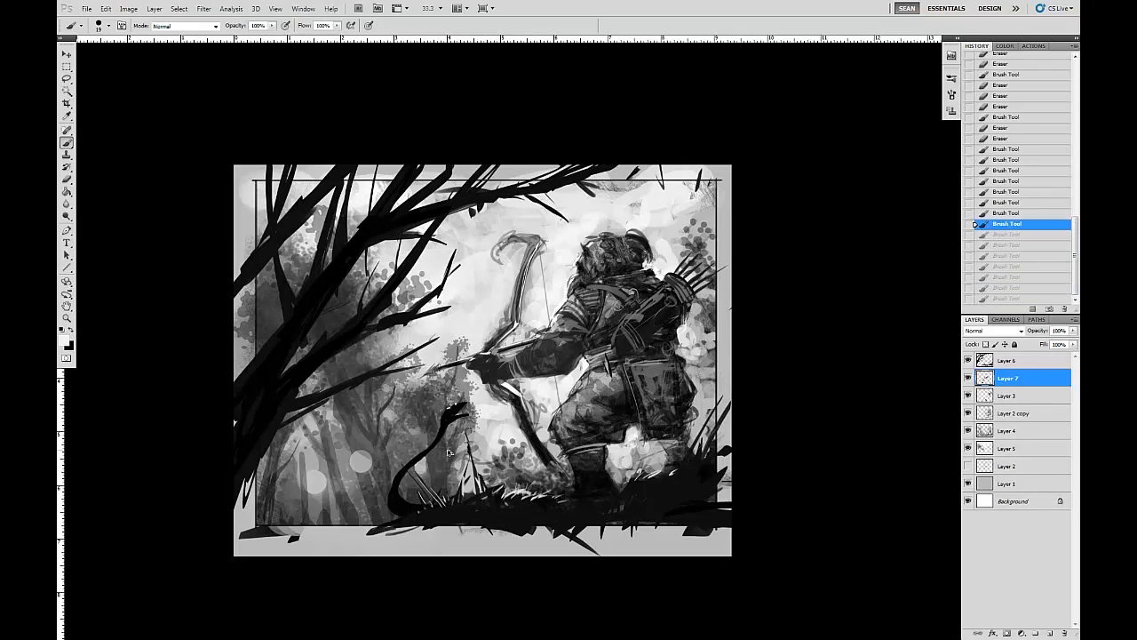
key(ctrl+alt+z)
key(ctrl+alt+z)
key(ctrl+alt+z)
key(ctrl+alt+z)
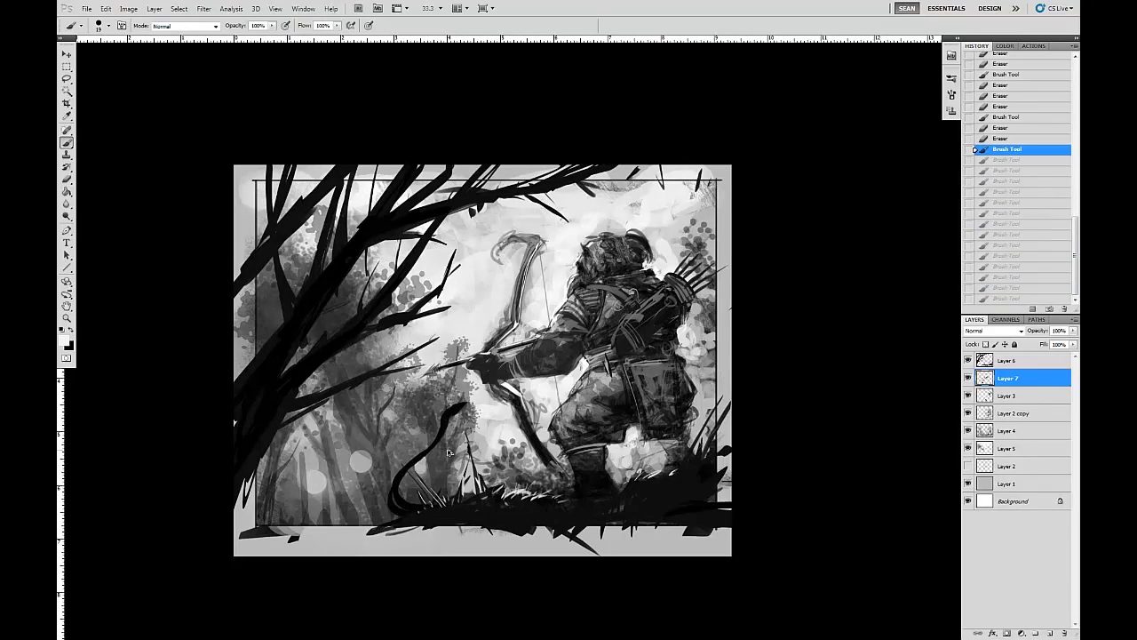
Erase the upright curved black form rising from the grass on Layer 7
scroll(1063, 89, up, 10)
scroll(1054, 114, down, 10)
drag(1075, 261, 1075, 293)
click(967, 378)
click(968, 378)
key(e)
mouse_move(461, 407)
mouse_down()
mouse_move(388, 502)
mouse_move(402, 497)
mouse_up()
Try black leaf-like strokes along the canvas edge behind the archer
key(b)
key(x)
mouse_move(702, 444)
mouse_down()
mouse_move(715, 420)
mouse_move(727, 428)
mouse_move(711, 405)
mouse_up()
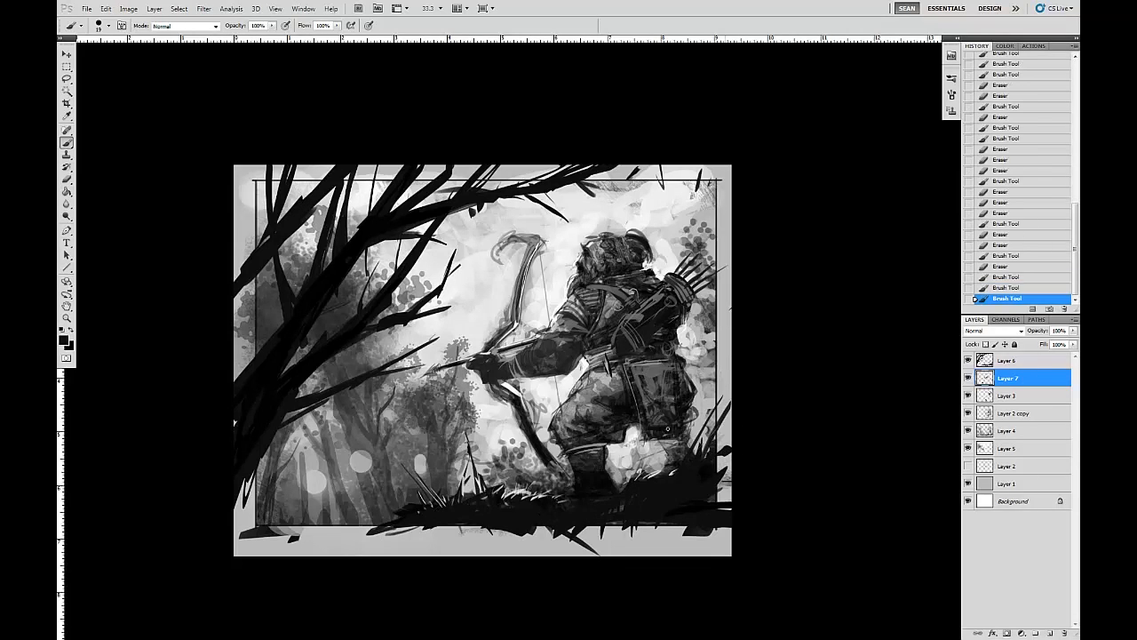
mouse_move(693, 353)
mouse_down()
mouse_move(731, 327)
mouse_move(727, 343)
mouse_up()
mouse_move(718, 338)
mouse_down()
mouse_move(730, 348)
mouse_move(699, 317)
mouse_up()
drag(705, 360, 721, 367)
Undo the leaf-like strokes at the canvas edge behind the archer
key(ctrl+alt+z)
key(ctrl+alt+z)
key(ctrl+alt+z)
key(ctrl+alt+z)
key(ctrl+alt+z)
key(ctrl+alt+z)
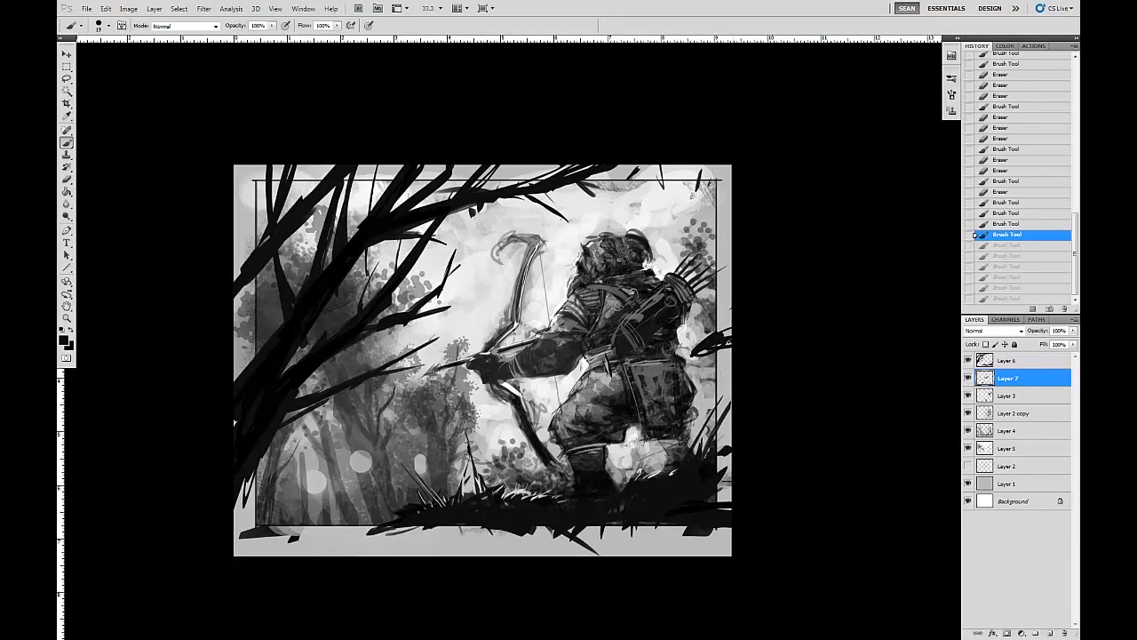
key(ctrl+shift+z)
key(ctrl+shift+z)
key(ctrl+alt+z)
key(ctrl+alt+z)
key(ctrl+alt+z)
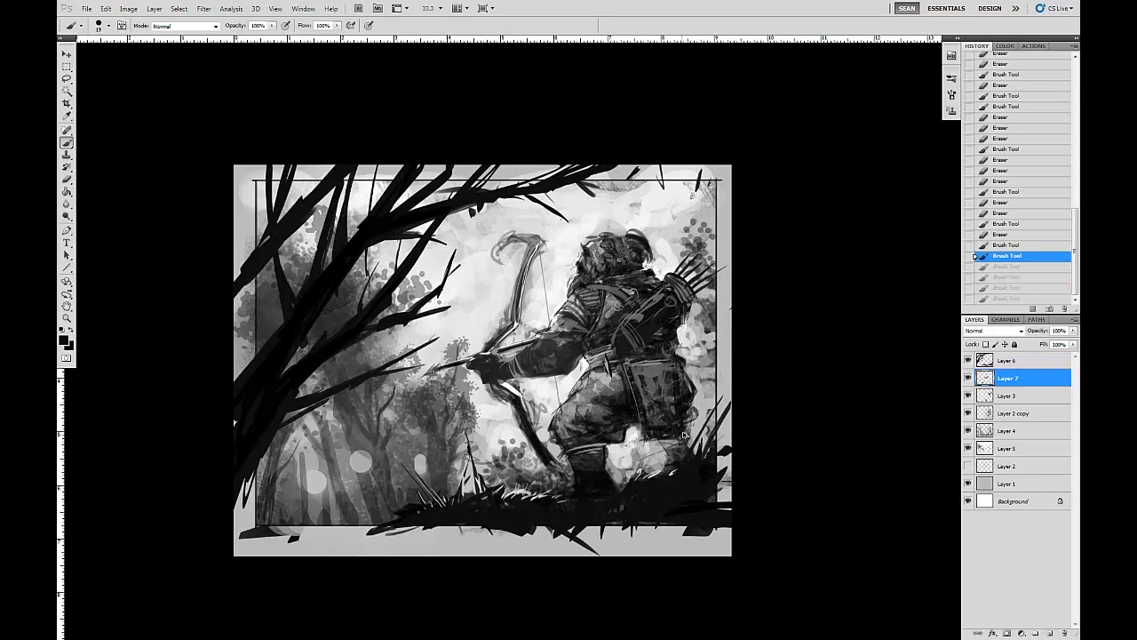
key(ctrl+alt+z)
key(ctrl+alt+z)
key(ctrl+shift+z)
key(ctrl+shift+z)
key(ctrl+shift+z)
key(ctrl+shift+z)
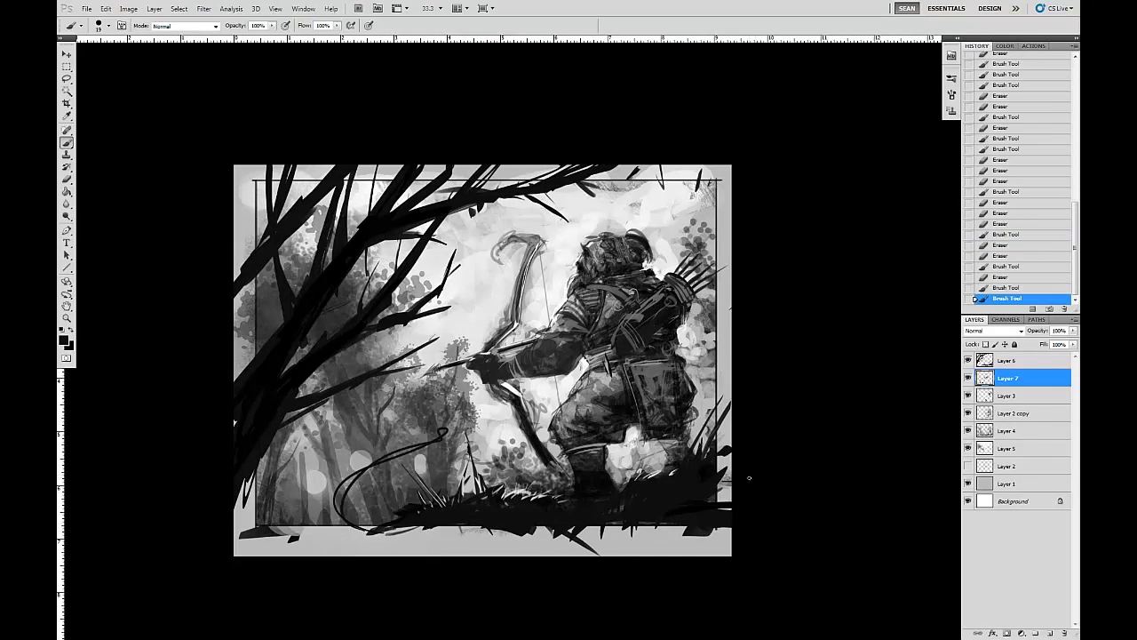
Paint a new black curved form sweeping from the ground beside the tree trunk up toward the bow
drag(331, 522, 436, 435)
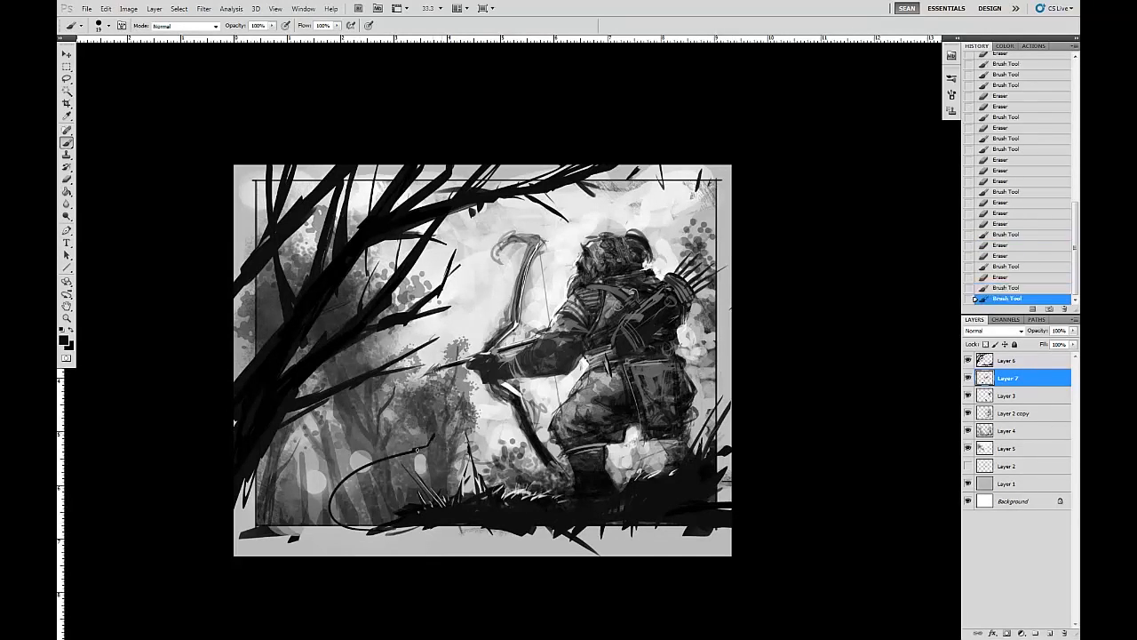
drag(336, 517, 349, 532)
mouse_move(430, 444)
mouse_down()
mouse_move(447, 428)
mouse_move(396, 453)
mouse_up()
drag(327, 504, 331, 533)
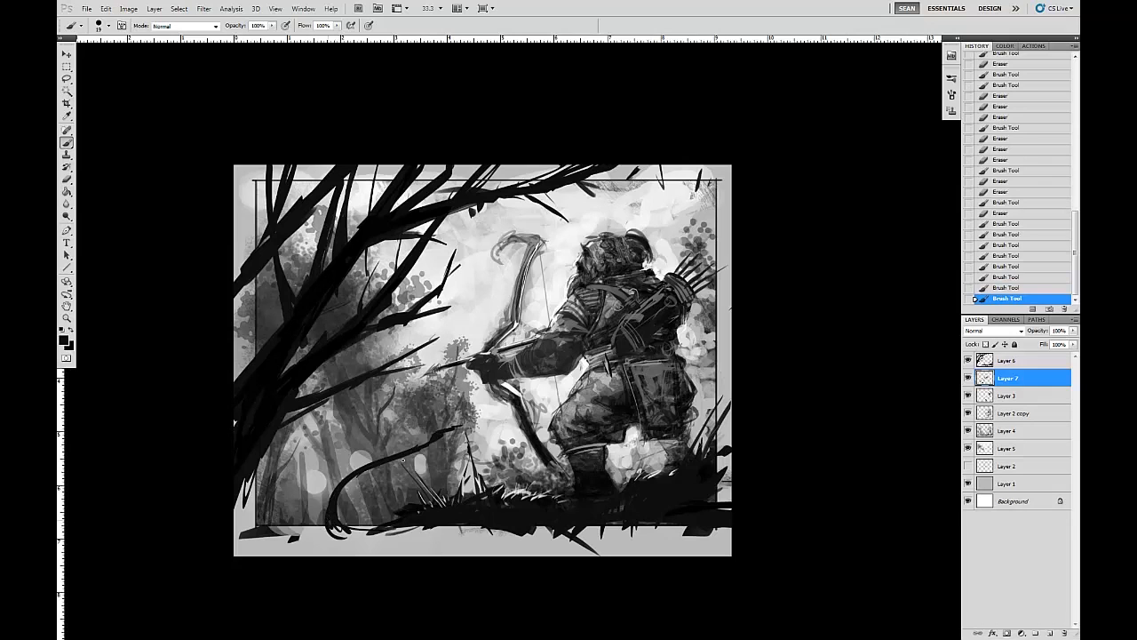
mouse_move(402, 460)
mouse_down()
mouse_move(382, 462)
mouse_move(441, 448)
mouse_move(464, 423)
mouse_up()
drag(444, 429, 462, 424)
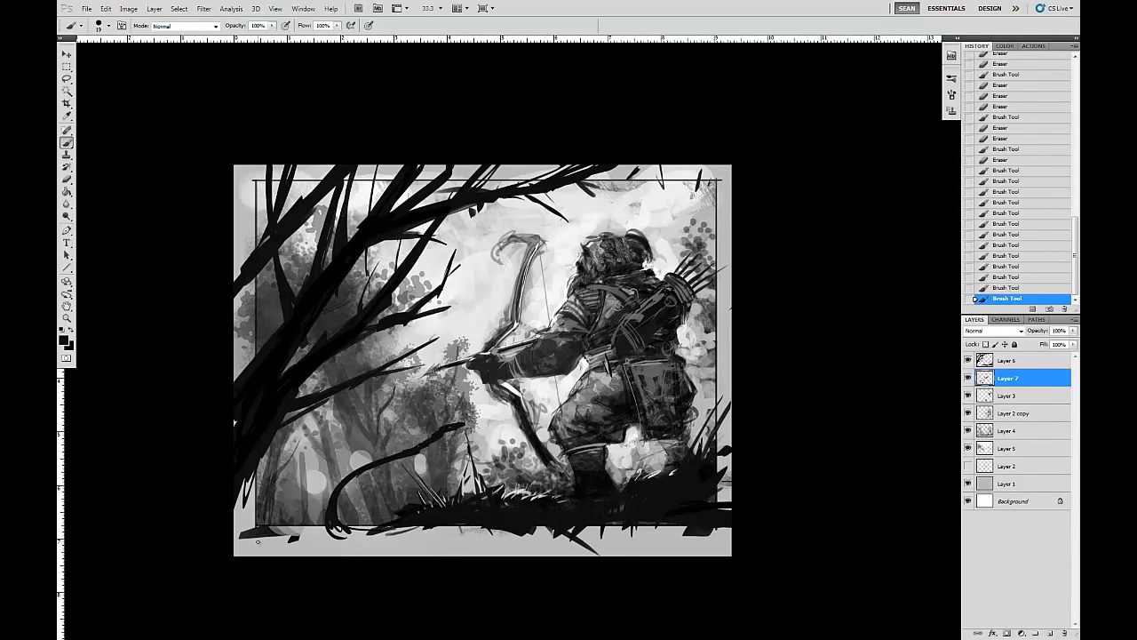
mouse_move(373, 467)
mouse_down()
mouse_move(351, 492)
mouse_move(345, 533)
mouse_move(348, 480)
mouse_move(351, 528)
mouse_move(329, 526)
mouse_up()
Thin the new curved form with the Eraser and rework its end into a sharp tip
key(e)
drag(469, 425, 486, 409)
drag(405, 458, 455, 430)
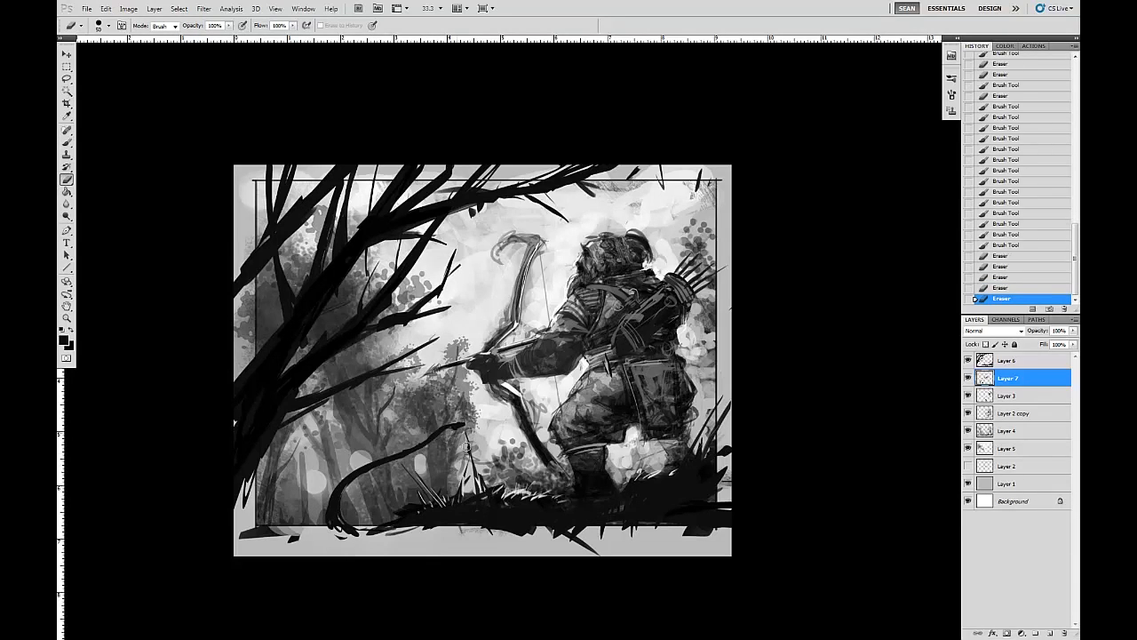
key(b)
drag(461, 423, 434, 431)
click(433, 449)
key(e)
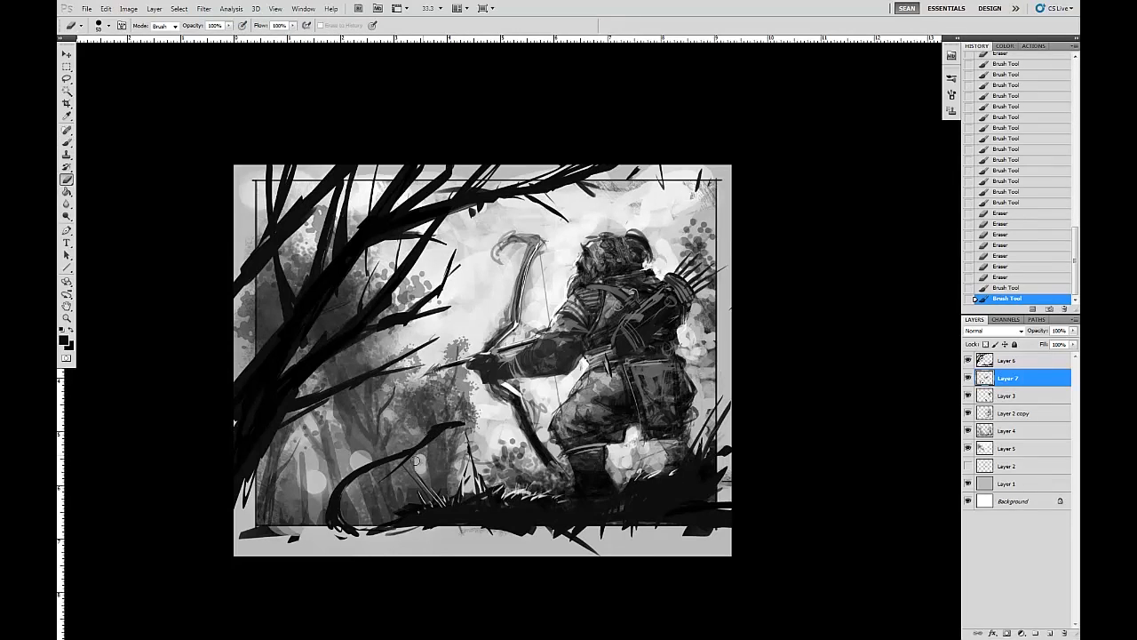
mouse_move(464, 423)
mouse_down()
mouse_move(446, 429)
mouse_move(460, 426)
mouse_up()
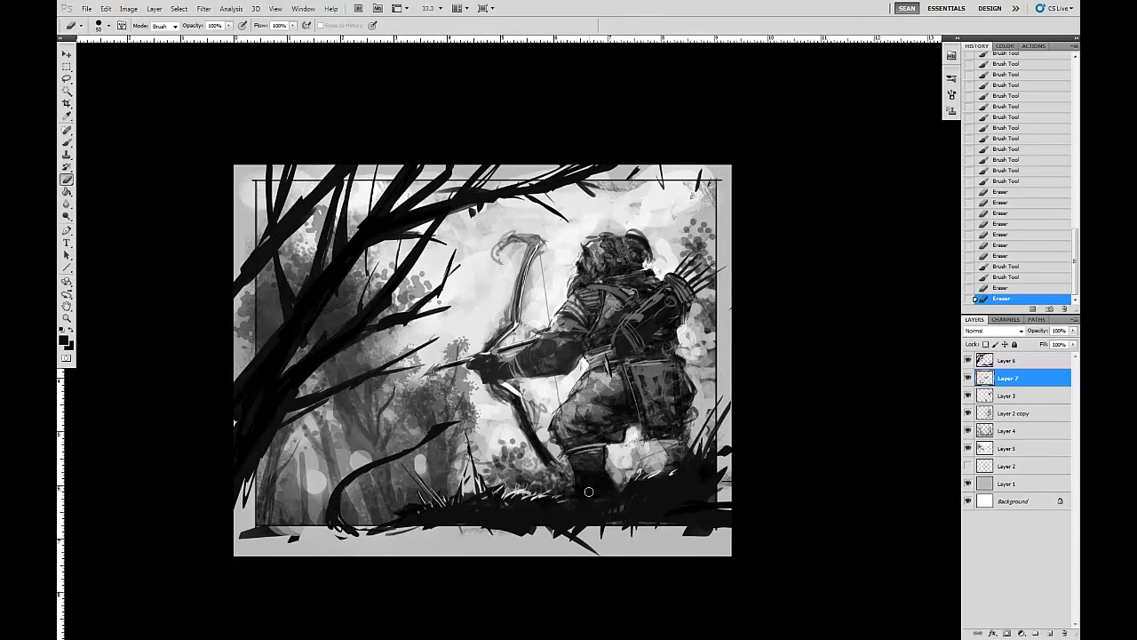
Paint thin black twigs fanning out from the lower tree trunk and the middle branches
key(b)
drag(266, 489, 289, 440)
mouse_move(258, 484)
mouse_down()
mouse_move(283, 445)
mouse_move(293, 448)
mouse_up()
mouse_move(253, 480)
mouse_down()
mouse_move(278, 435)
mouse_move(342, 419)
mouse_move(289, 466)
mouse_up()
drag(254, 515, 351, 426)
drag(418, 320, 363, 338)
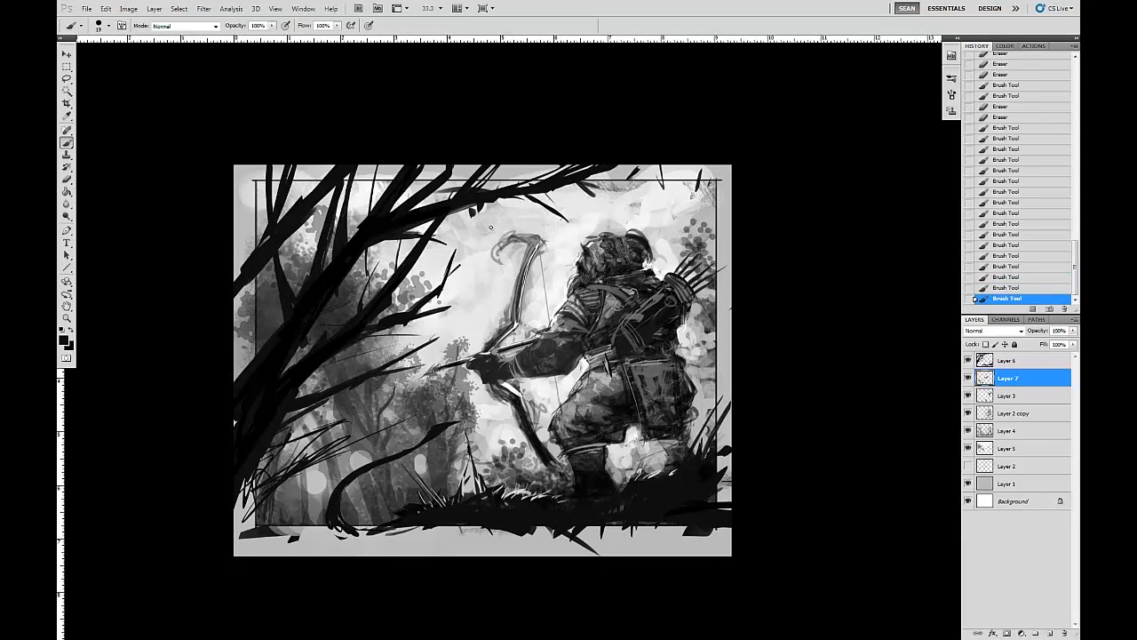
Add short black twigs beneath the overhanging branch and a few strokes to the grass near the bow
drag(494, 217, 469, 206)
drag(468, 440, 481, 465)
right_click(482, 464)
key(Return)
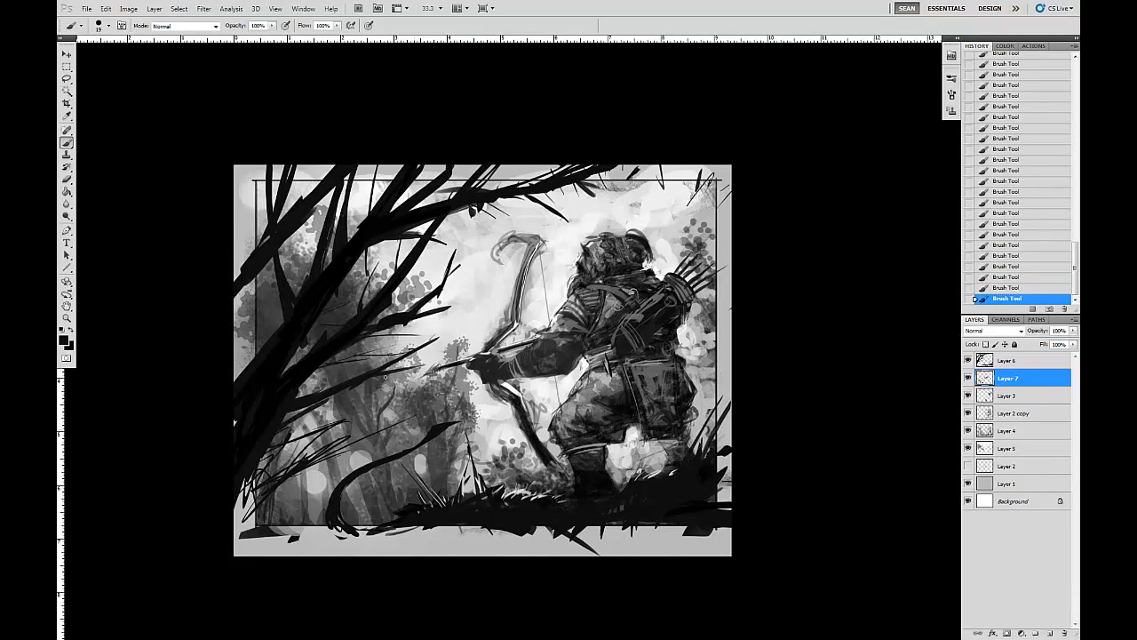
Paint fine black twigs off the lower, middle and overhanging branches across the forest and sky
mouse_move(348, 388)
mouse_down()
mouse_move(395, 385)
mouse_move(347, 397)
mouse_move(426, 404)
mouse_move(341, 417)
mouse_move(361, 453)
mouse_up()
drag(396, 391, 343, 448)
drag(448, 263, 401, 283)
drag(481, 235, 435, 279)
mouse_move(434, 278)
mouse_down()
mouse_move(395, 297)
mouse_move(432, 261)
mouse_move(395, 294)
mouse_up()
drag(390, 253, 350, 272)
drag(439, 249, 391, 256)
drag(533, 219, 495, 202)
mouse_move(582, 177)
mouse_down()
mouse_move(592, 191)
mouse_move(629, 190)
mouse_move(633, 204)
mouse_up()
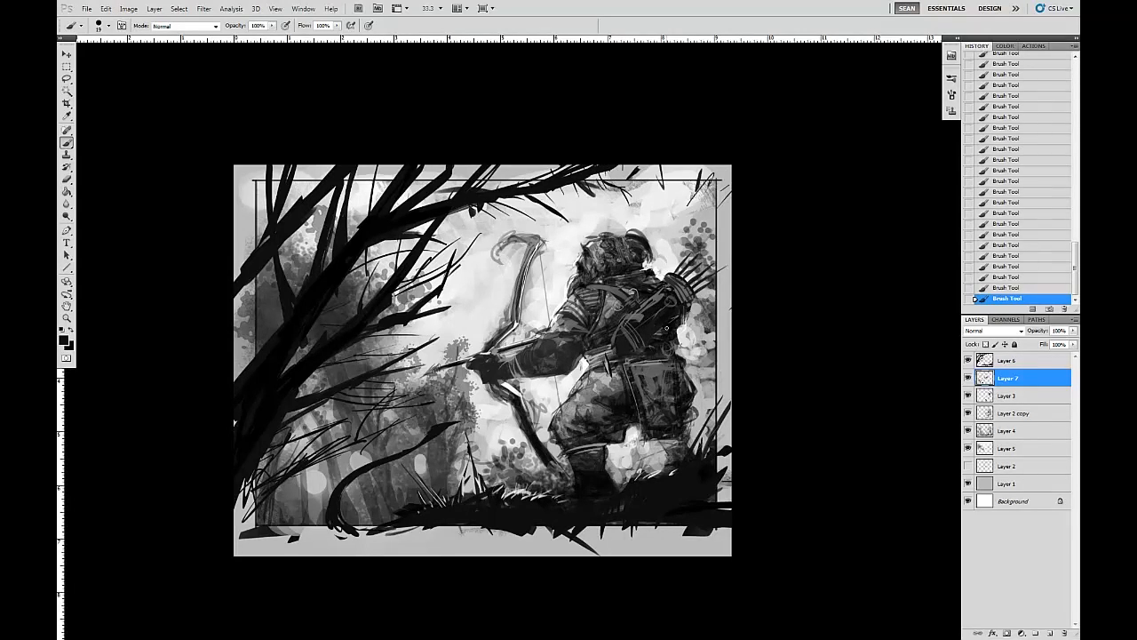
Add thin black twigs and grass blades along the edge behind the archer, at the trunk's base and between the upper branches
drag(699, 213, 695, 193)
drag(444, 288, 464, 285)
drag(712, 412, 708, 331)
drag(725, 444, 719, 427)
drag(284, 523, 377, 482)
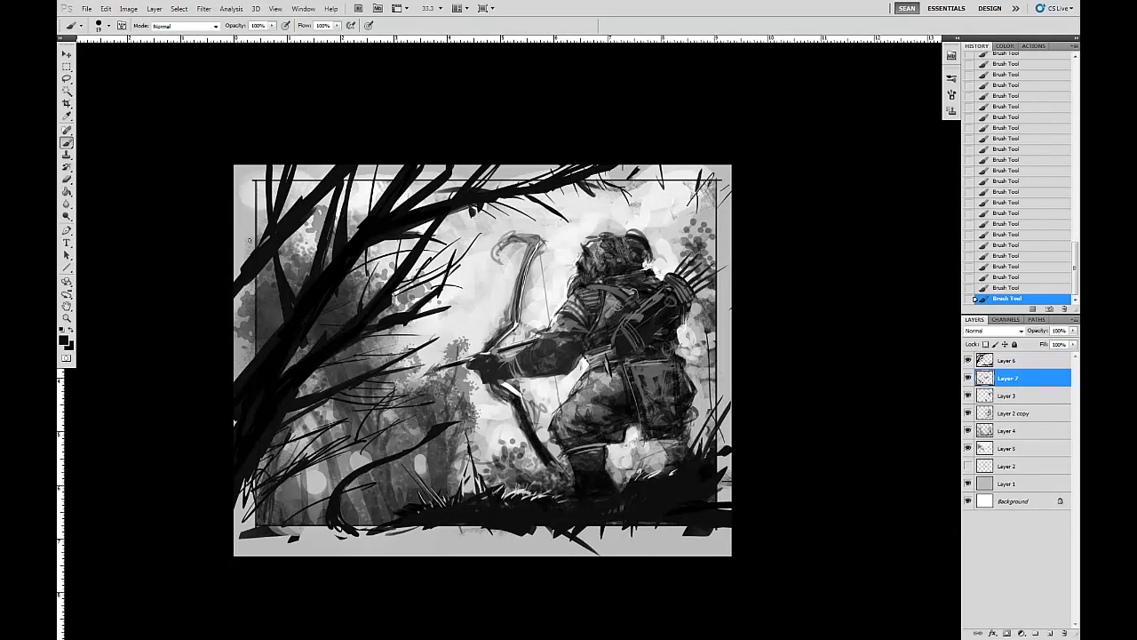
drag(284, 253, 316, 239)
drag(359, 270, 377, 259)
drag(314, 238, 322, 227)
Try bold looping lines off the overhanging branch, in the corner behind the archer and across the curved form
drag(514, 231, 473, 204)
drag(478, 178, 485, 191)
drag(613, 169, 636, 211)
drag(728, 174, 689, 240)
drag(302, 484, 360, 461)
drag(348, 553, 478, 403)
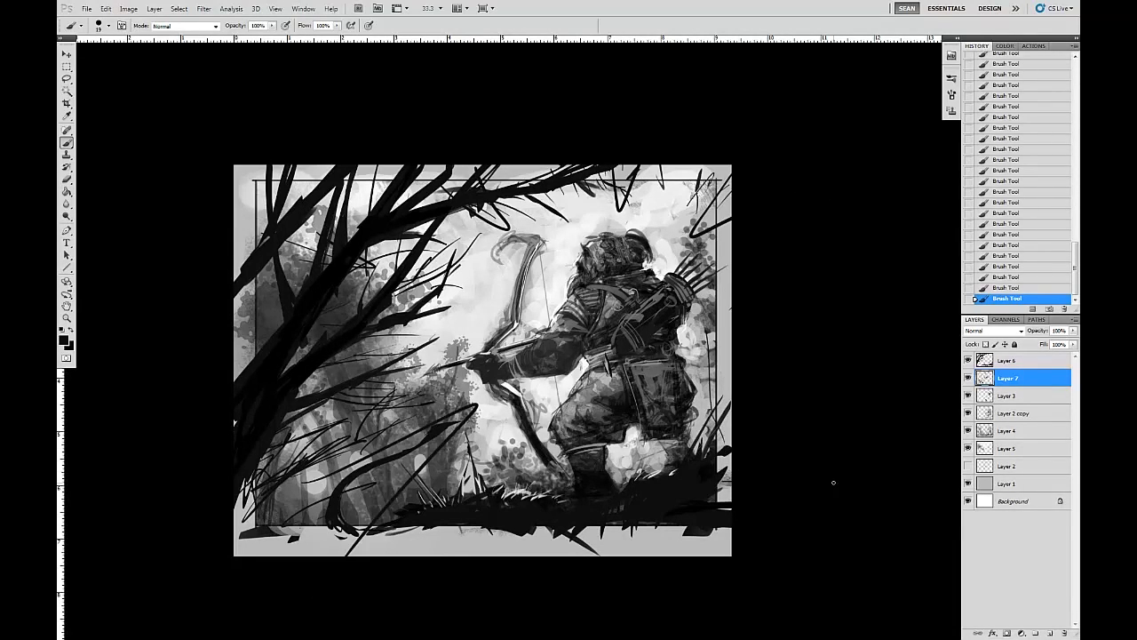
Undo the bold looping lines over the branches, corner and curved form
key(ctrl+alt+z)
key(ctrl+alt+z)
key(ctrl+alt+z)
key(ctrl+alt+z)
key(ctrl+alt+z)
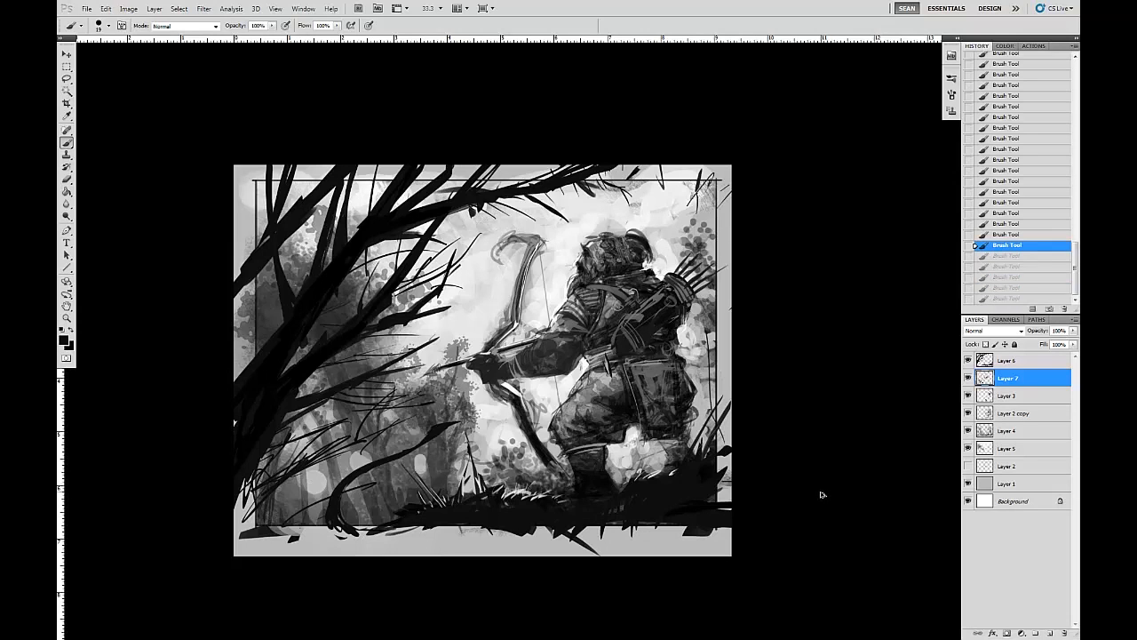
key(ctrl+alt+z)
key(ctrl+shift+z)
key(ctrl+shift+z)
key(ctrl+shift+z)
key(ctrl+shift+z)
key(ctrl+shift+z)
key(ctrl+shift+z)
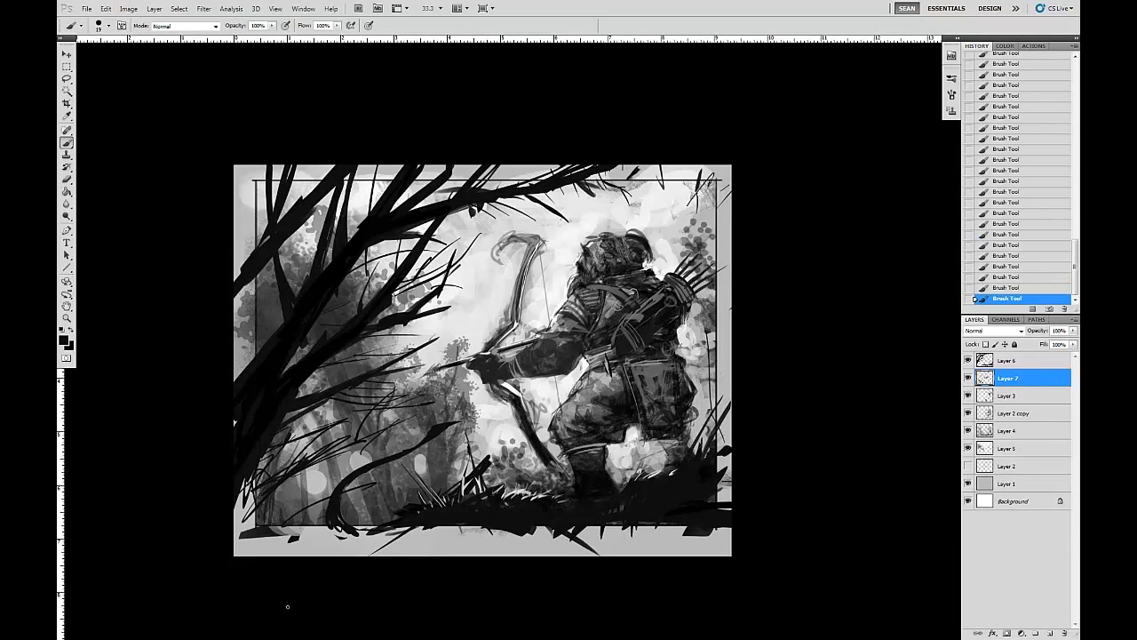
key(ctrl+alt+z)
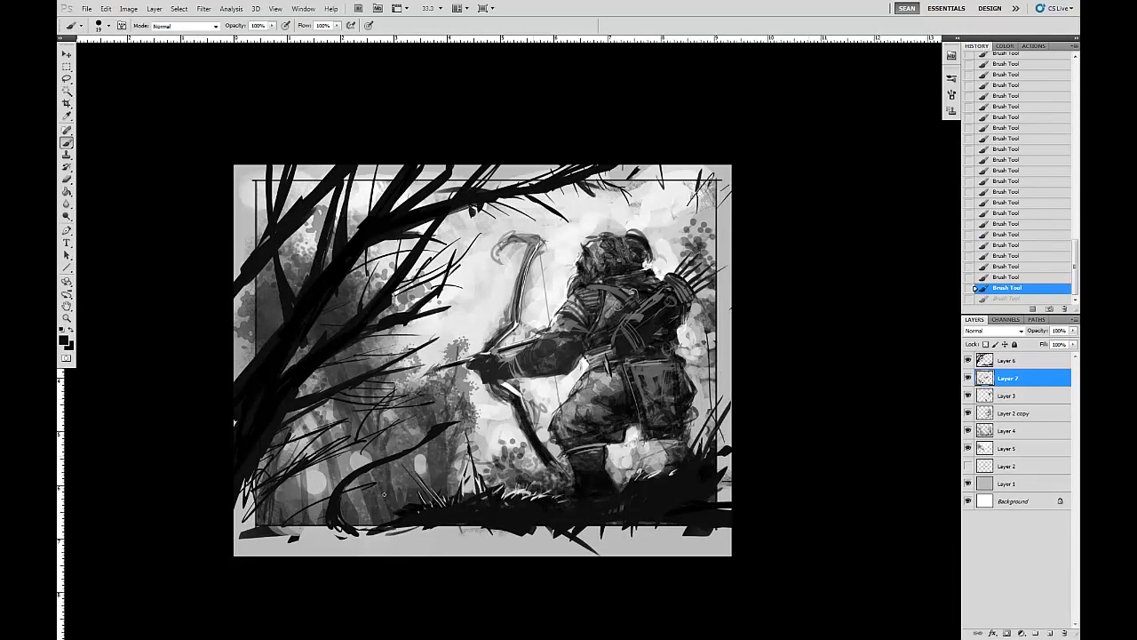
key(ctrl+shift+z)
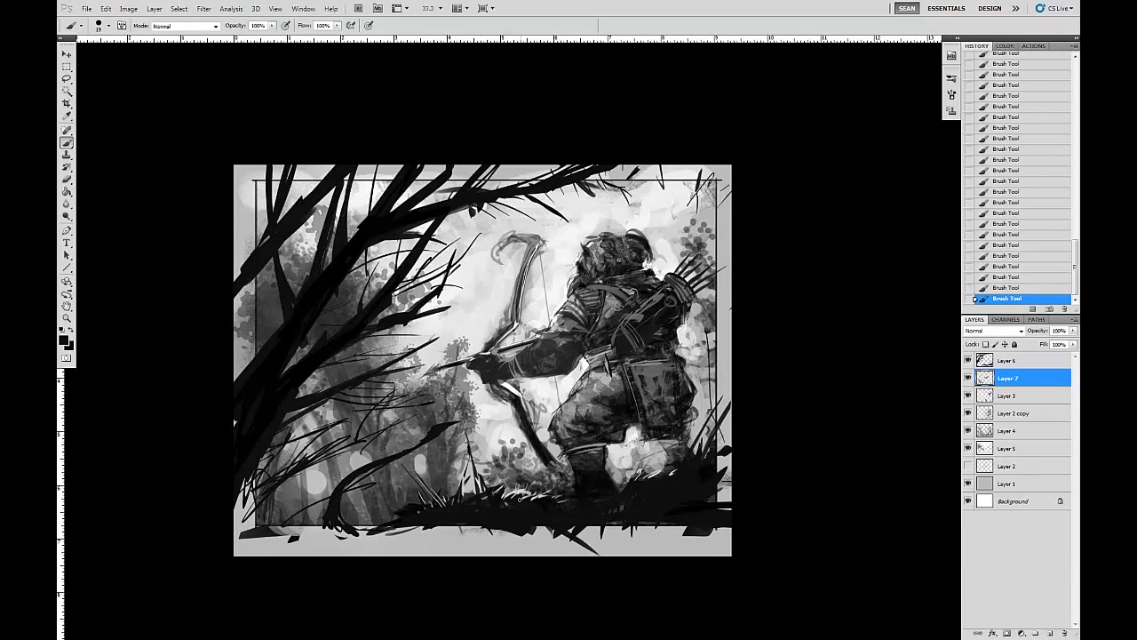
Trim the black strokes just above the bend of the curved form with the Eraser
key(e)
drag(369, 448, 333, 465)
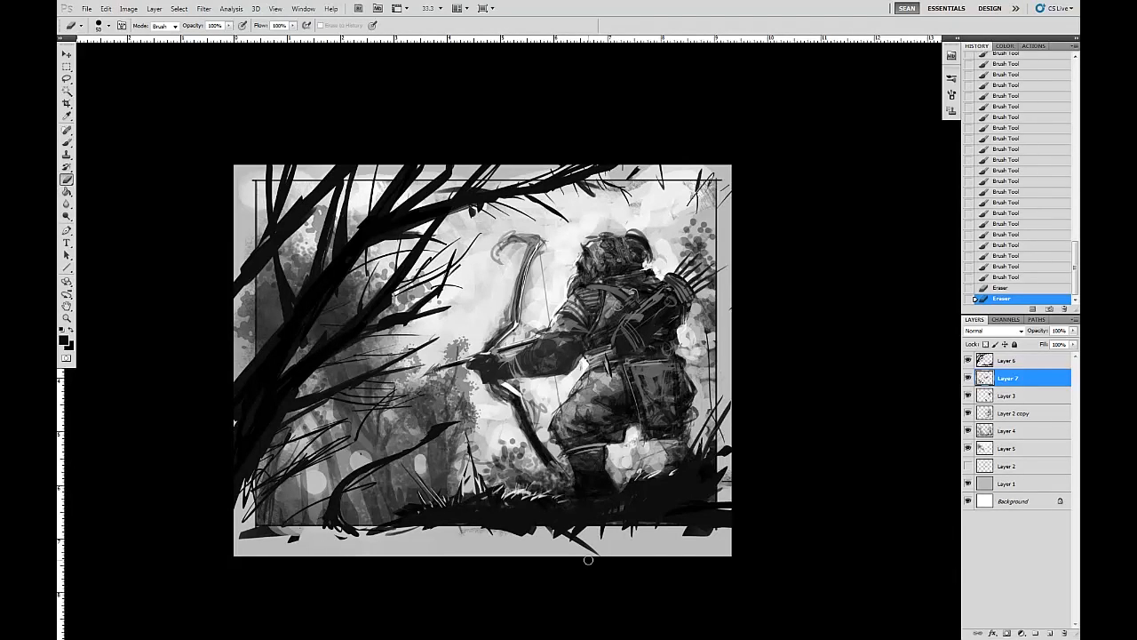
right_click(642, 367)
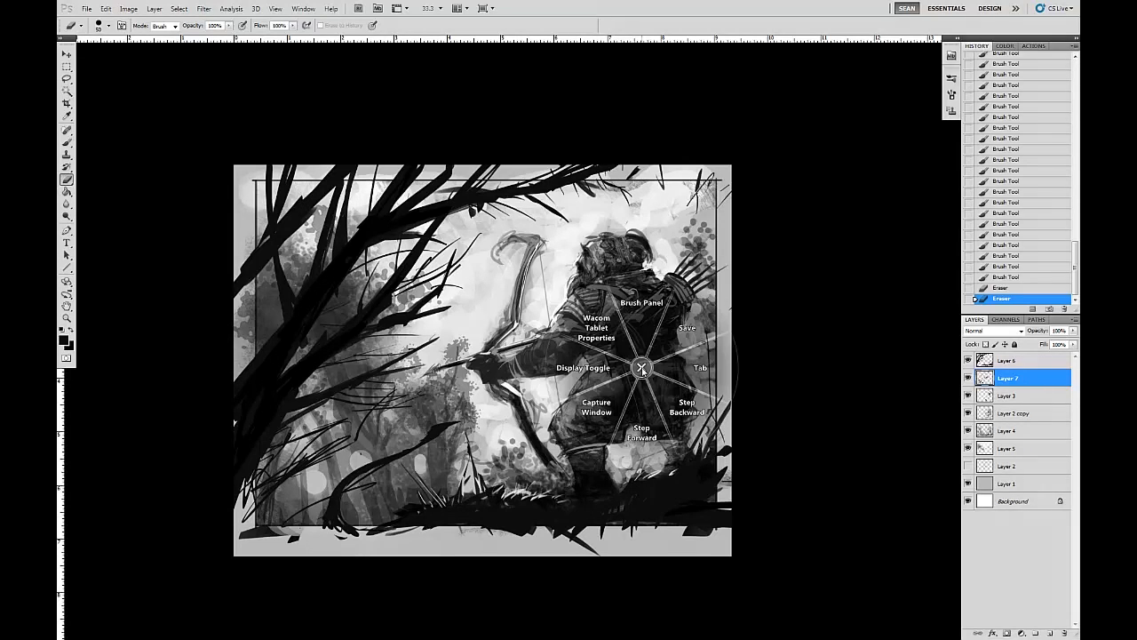
right_click(471, 332)
click(471, 332)
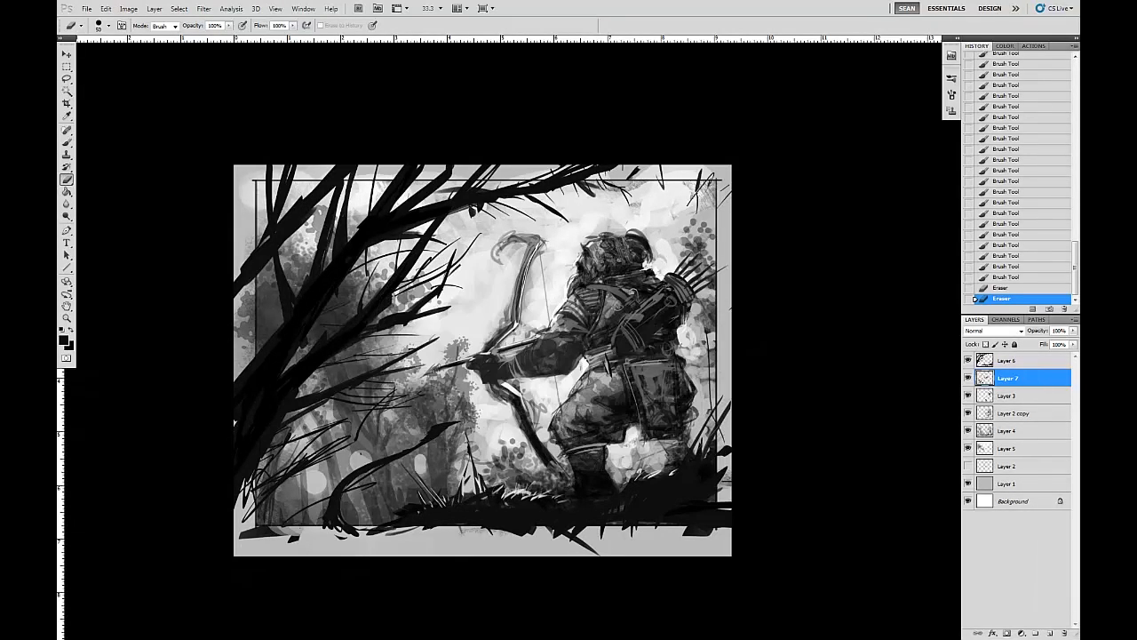